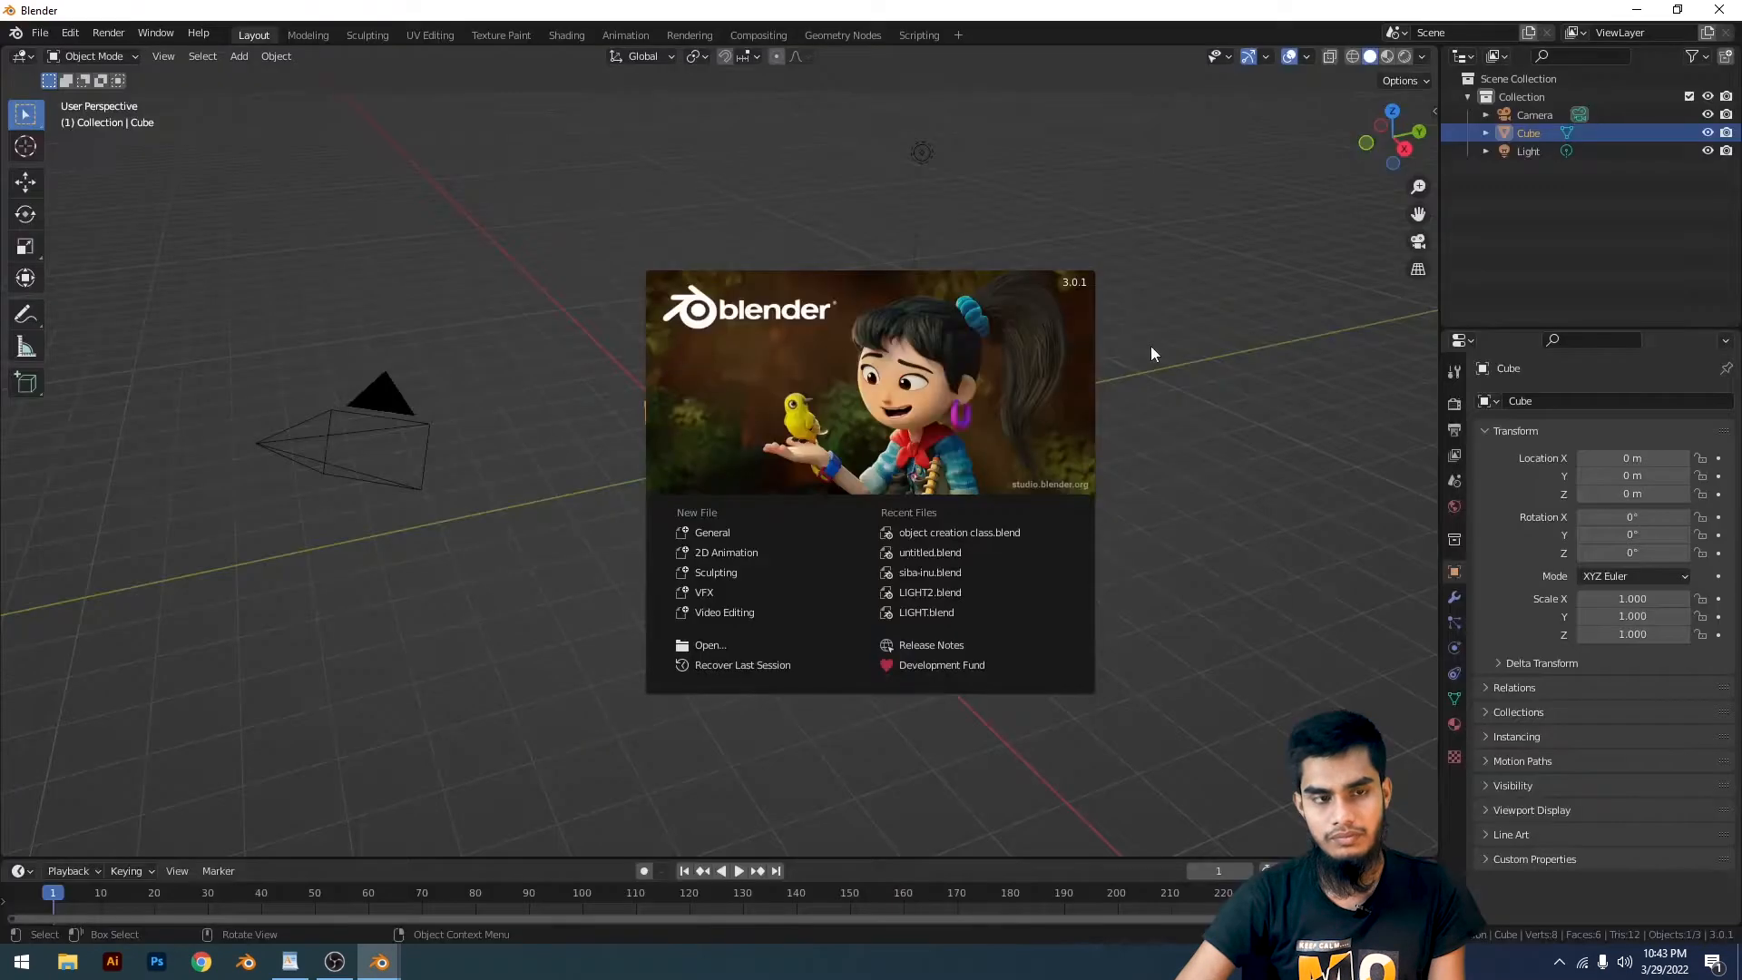
Dismiss the splash screen and open the object types visibility settings
click(1153, 348)
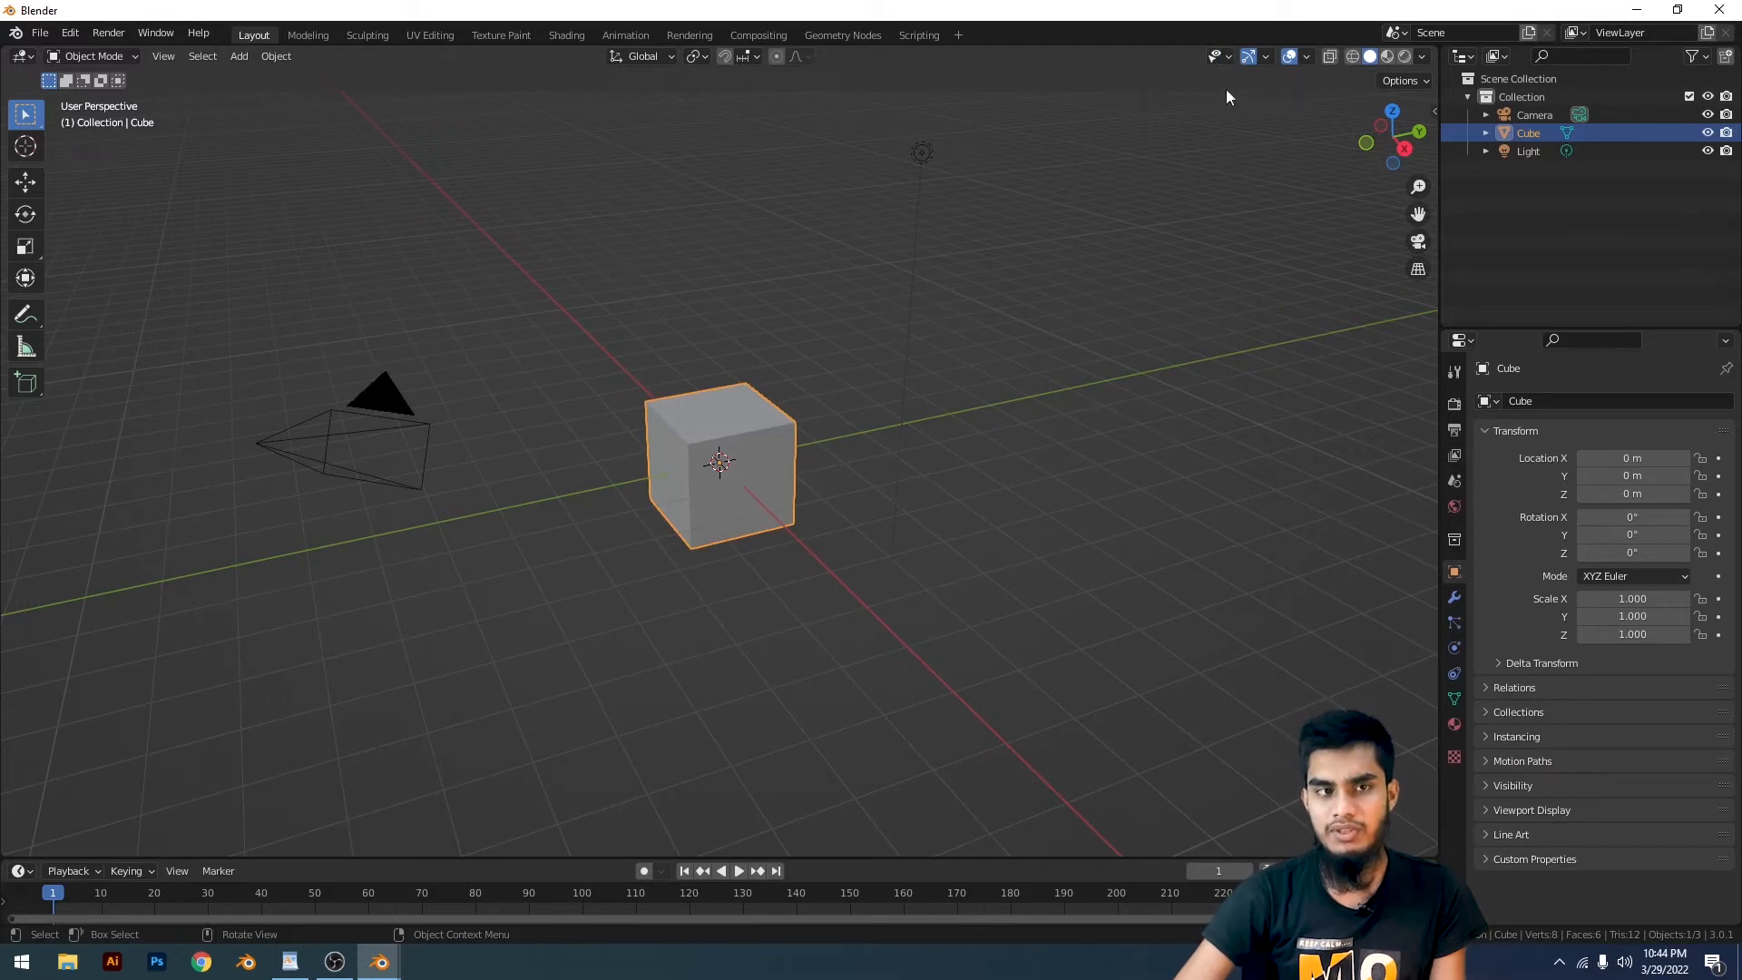
click(1220, 55)
click(1220, 54)
click(1220, 54)
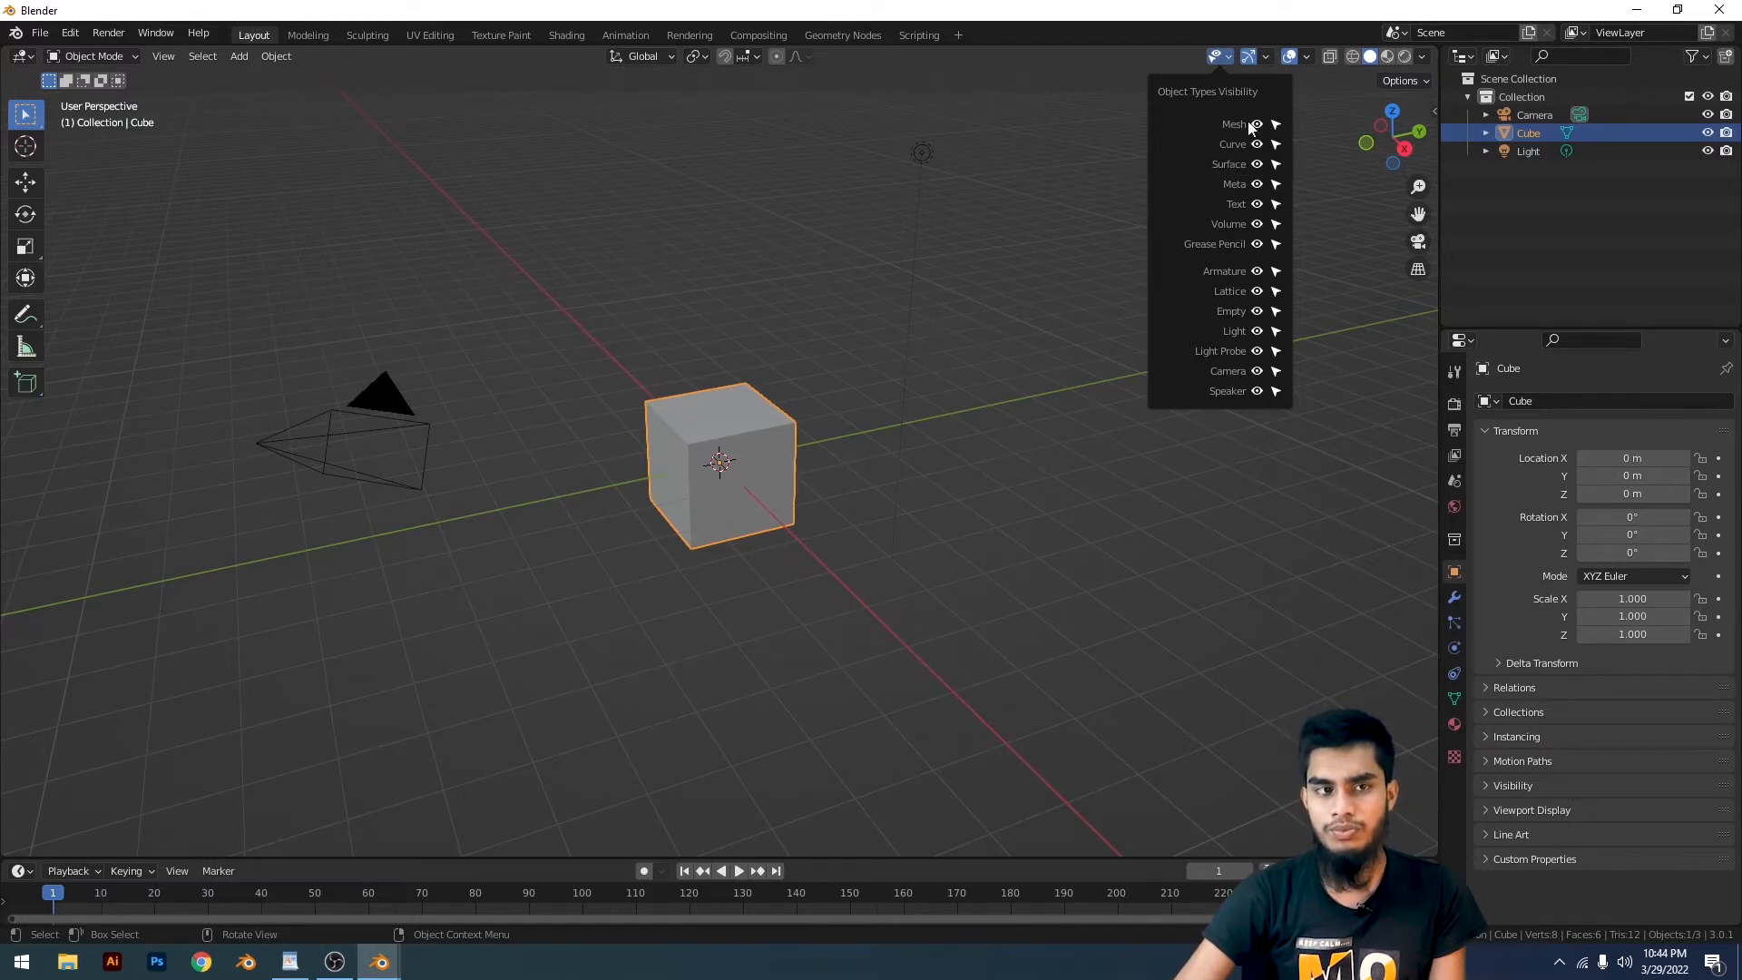
Duplicate the default cube twice, placing the second copy at about X -1.99 m, Y 3.97 m, Z 4.86 m
scroll(826, 427, down, 5)
middle_drag(826, 427, 853, 445)
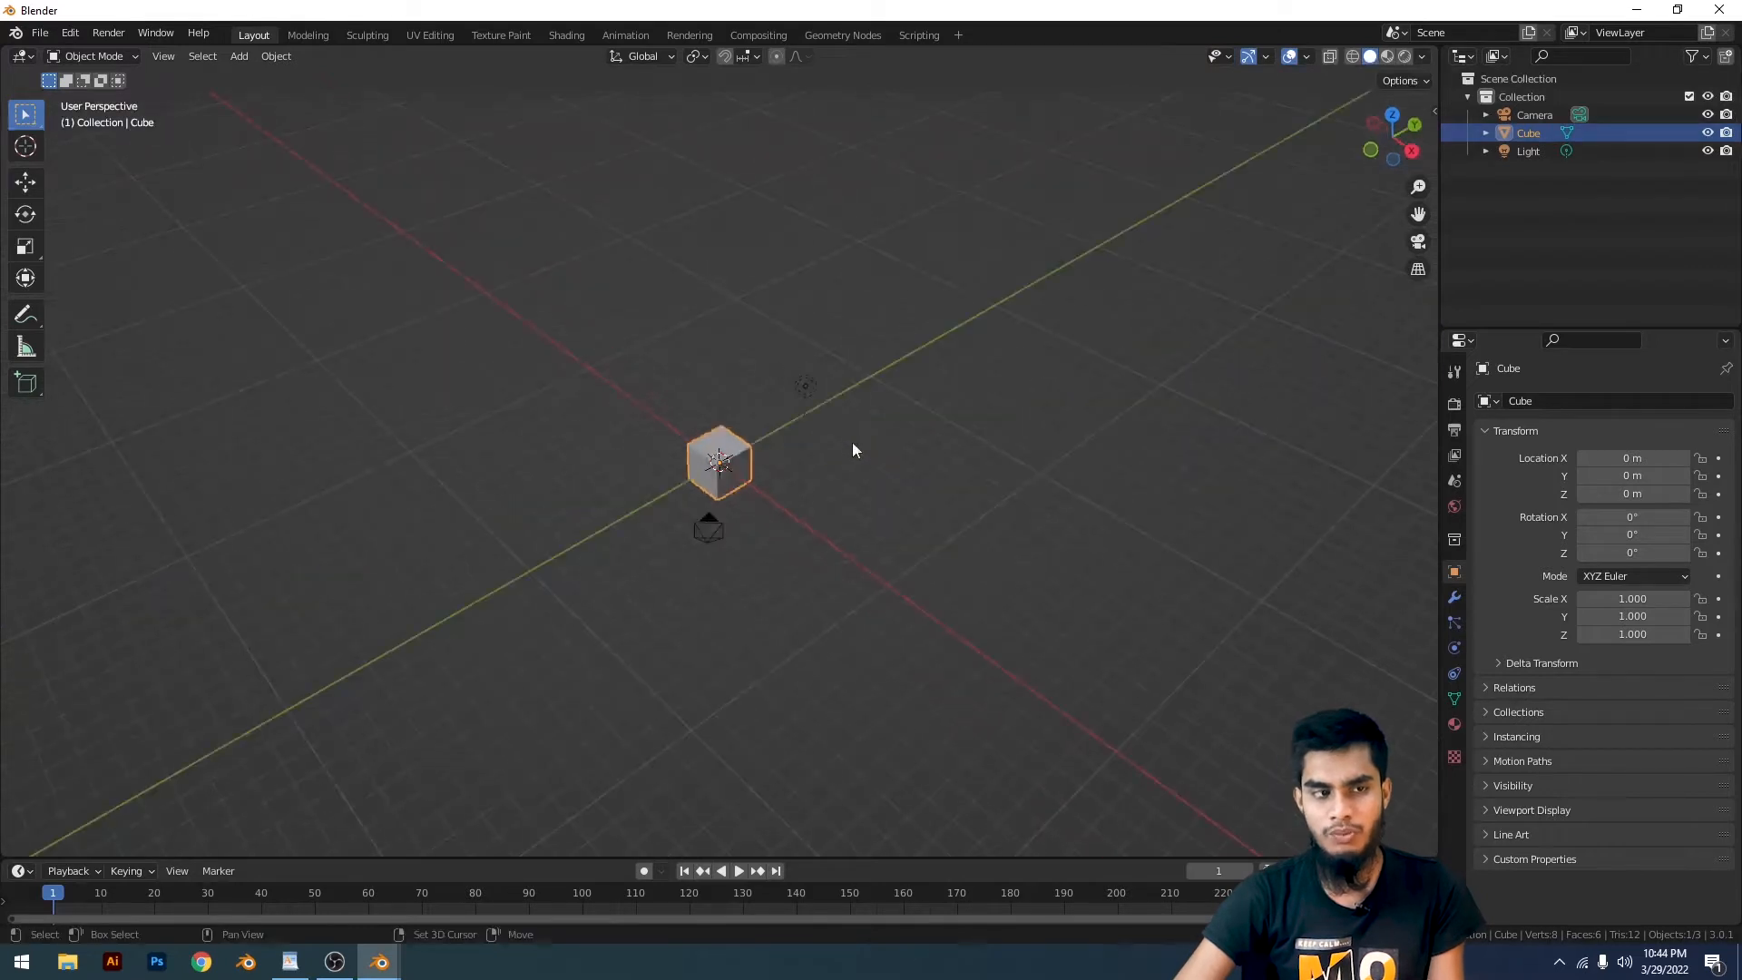
key(shift+d)
click(803, 348)
key(shift+d)
click(916, 276)
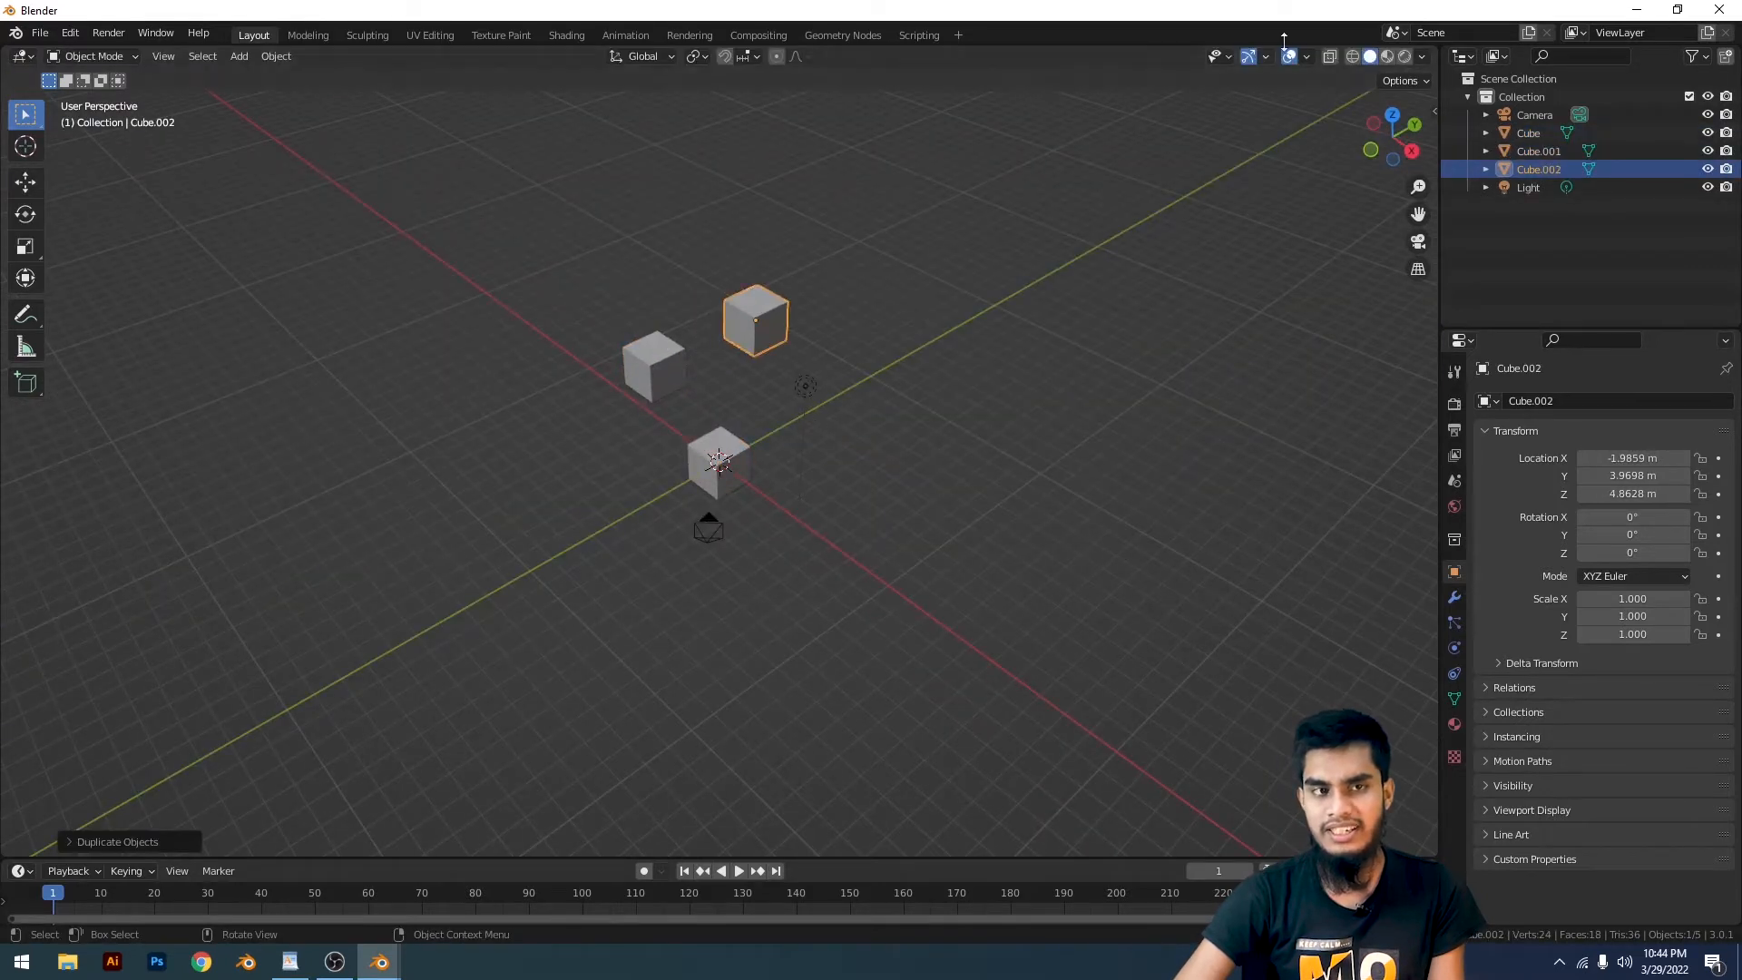
Toggle the visibility of mesh objects off and back on, and make meshes unselectable
click(1244, 138)
click(1266, 56)
mouse_move(1216, 58)
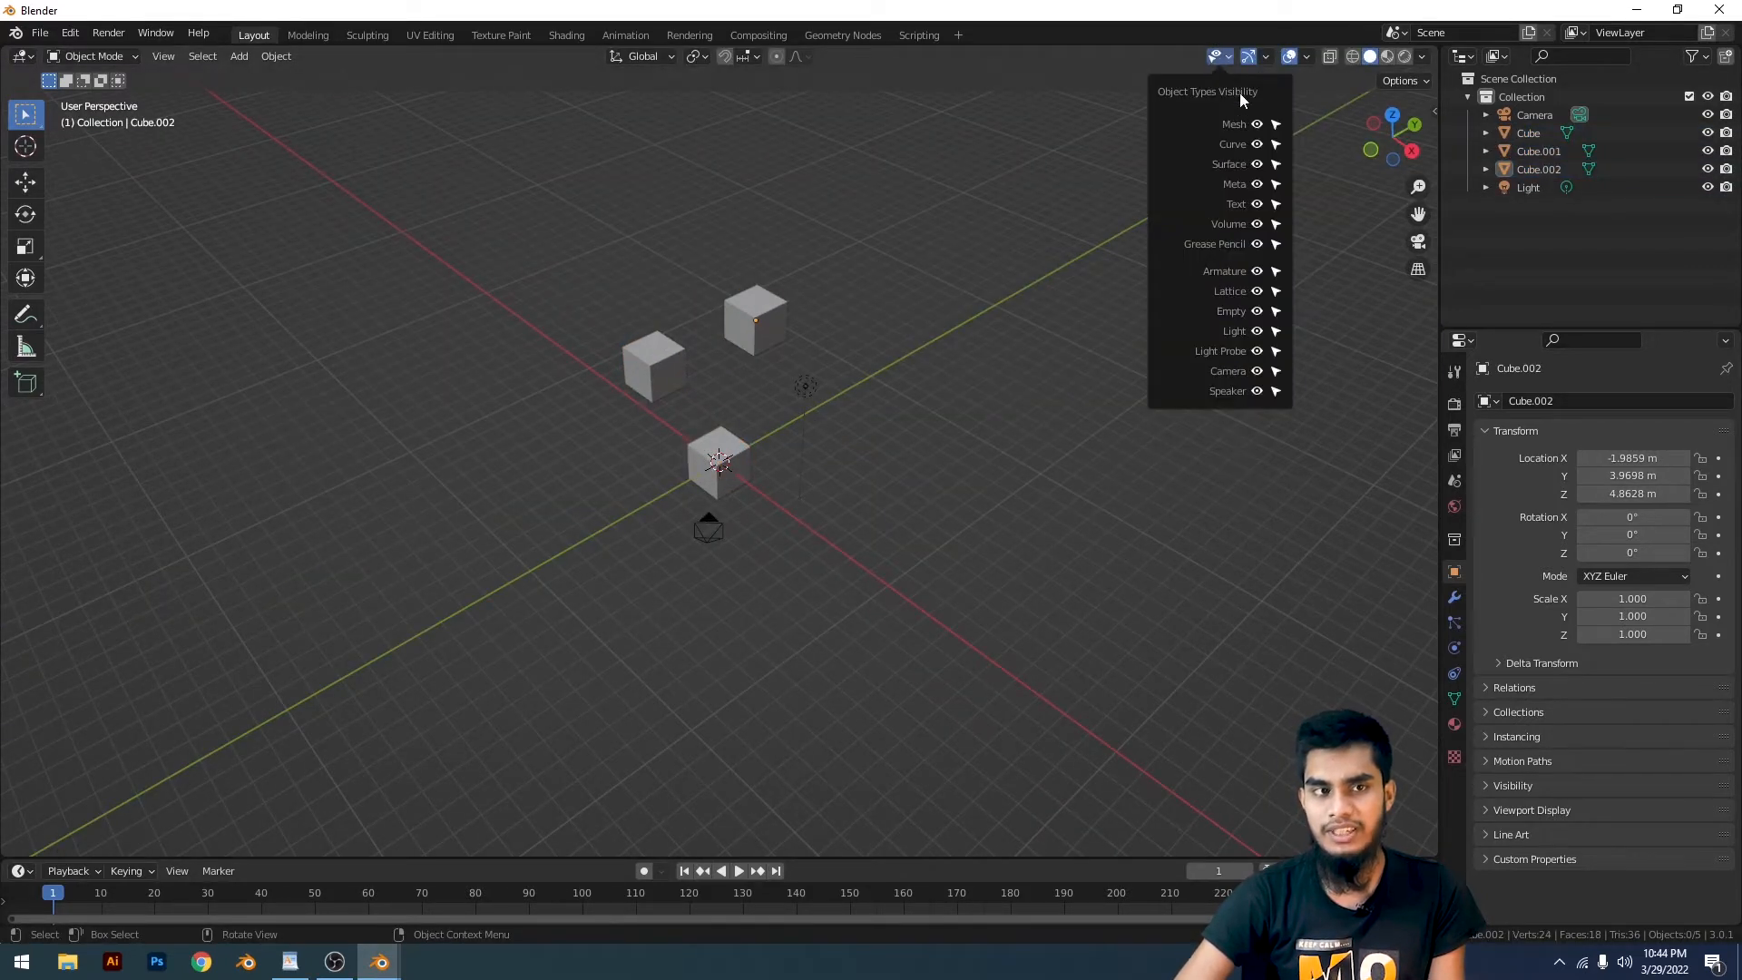
click(1257, 126)
click(1256, 126)
click(1258, 126)
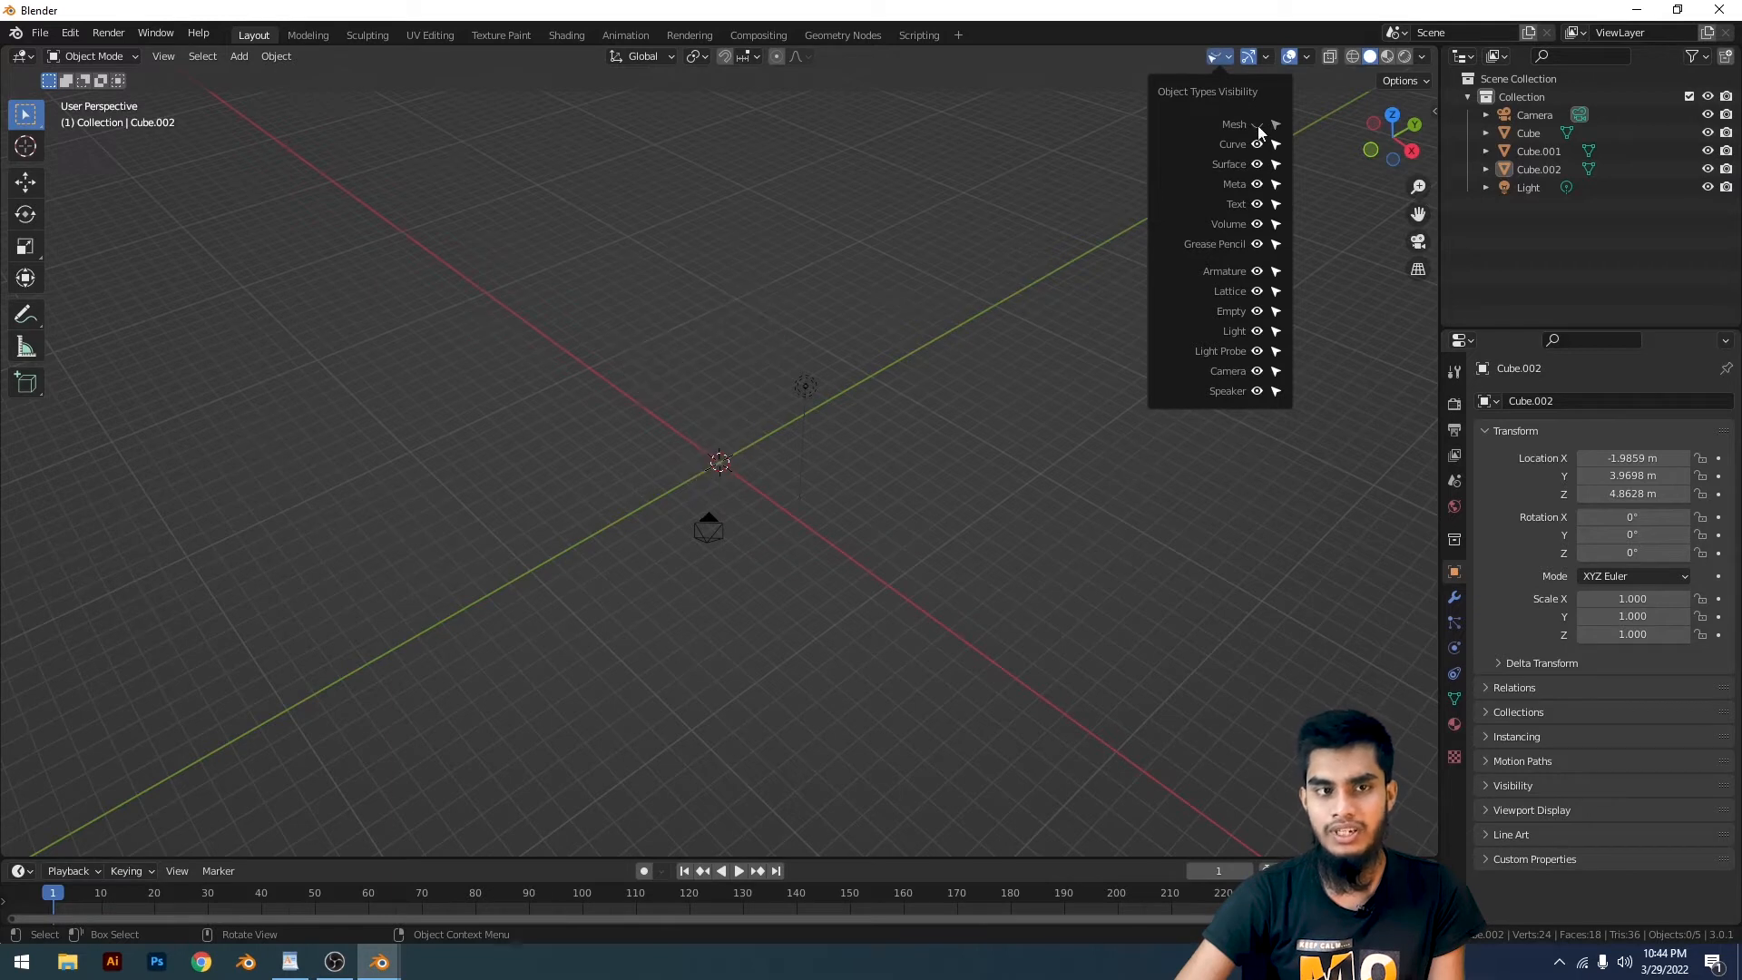
click(1258, 126)
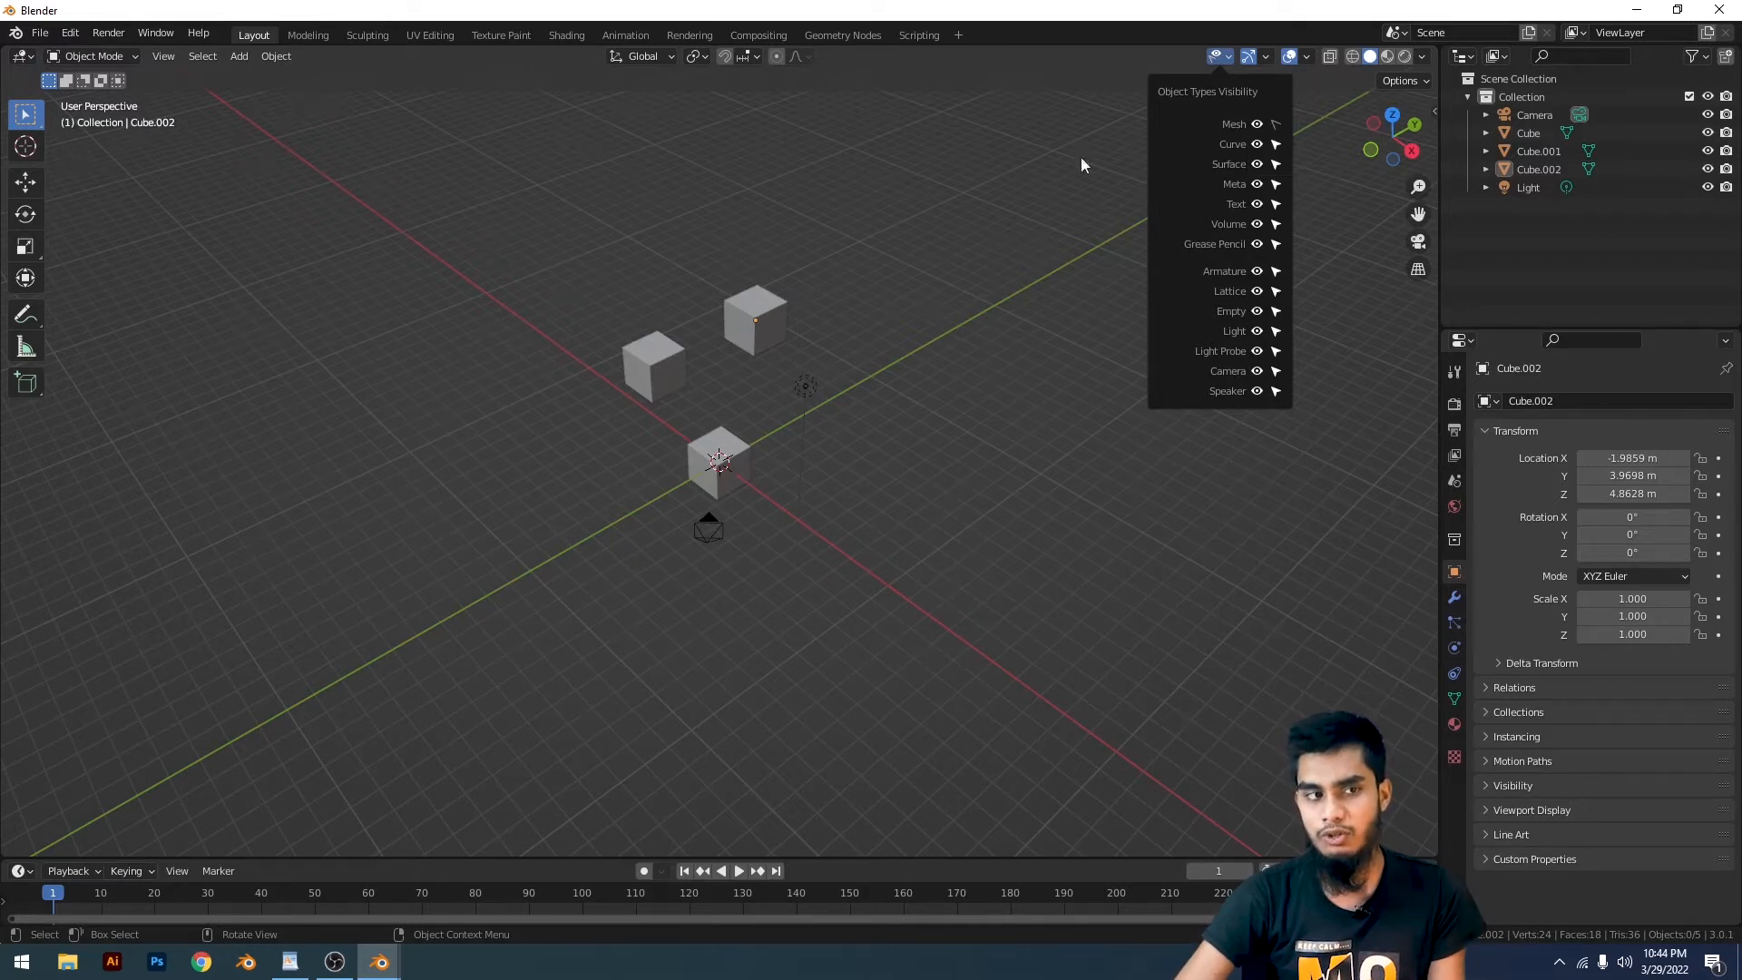
Test box selection across the cubes, camera and light with meshes unselectable, and clear the selection
drag(950, 176, 101, 749)
drag(920, 230, 400, 559)
drag(1132, 133, 406, 577)
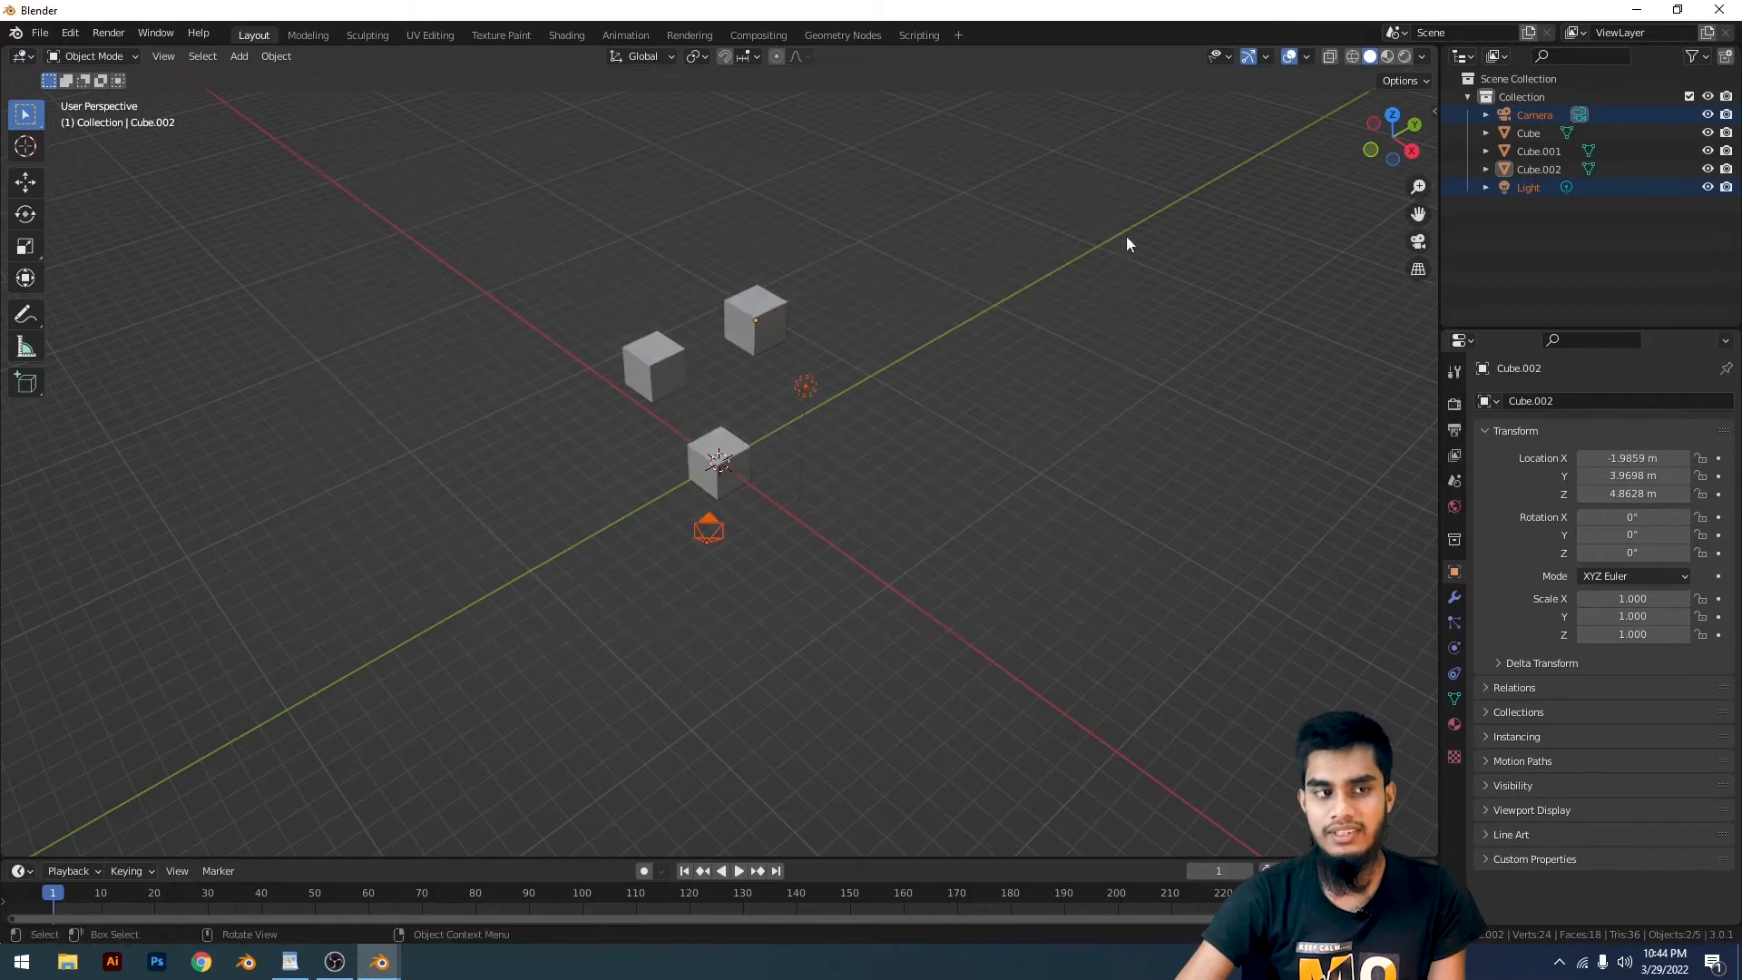
scroll(989, 275, up, 3)
click(994, 271)
scroll(993, 270, down, 1)
middle_drag(1225, 192, 1151, 191)
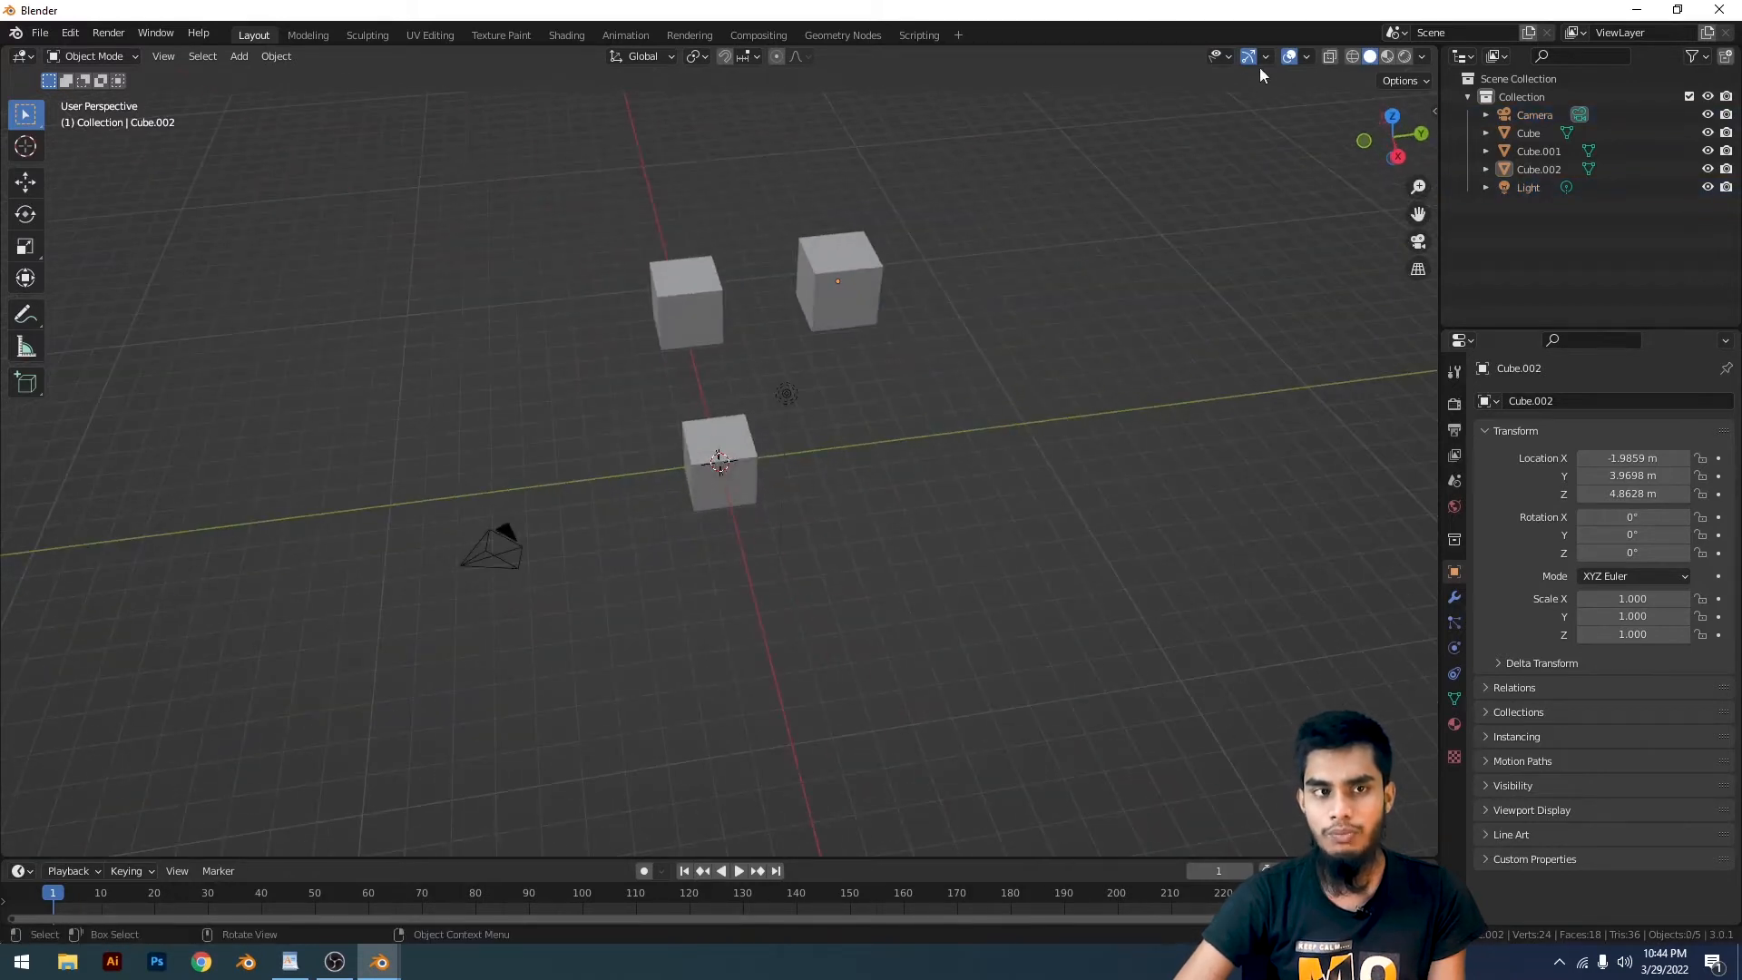
Make meshes selectable again and toggle the visibility of cameras off and back on
click(1231, 55)
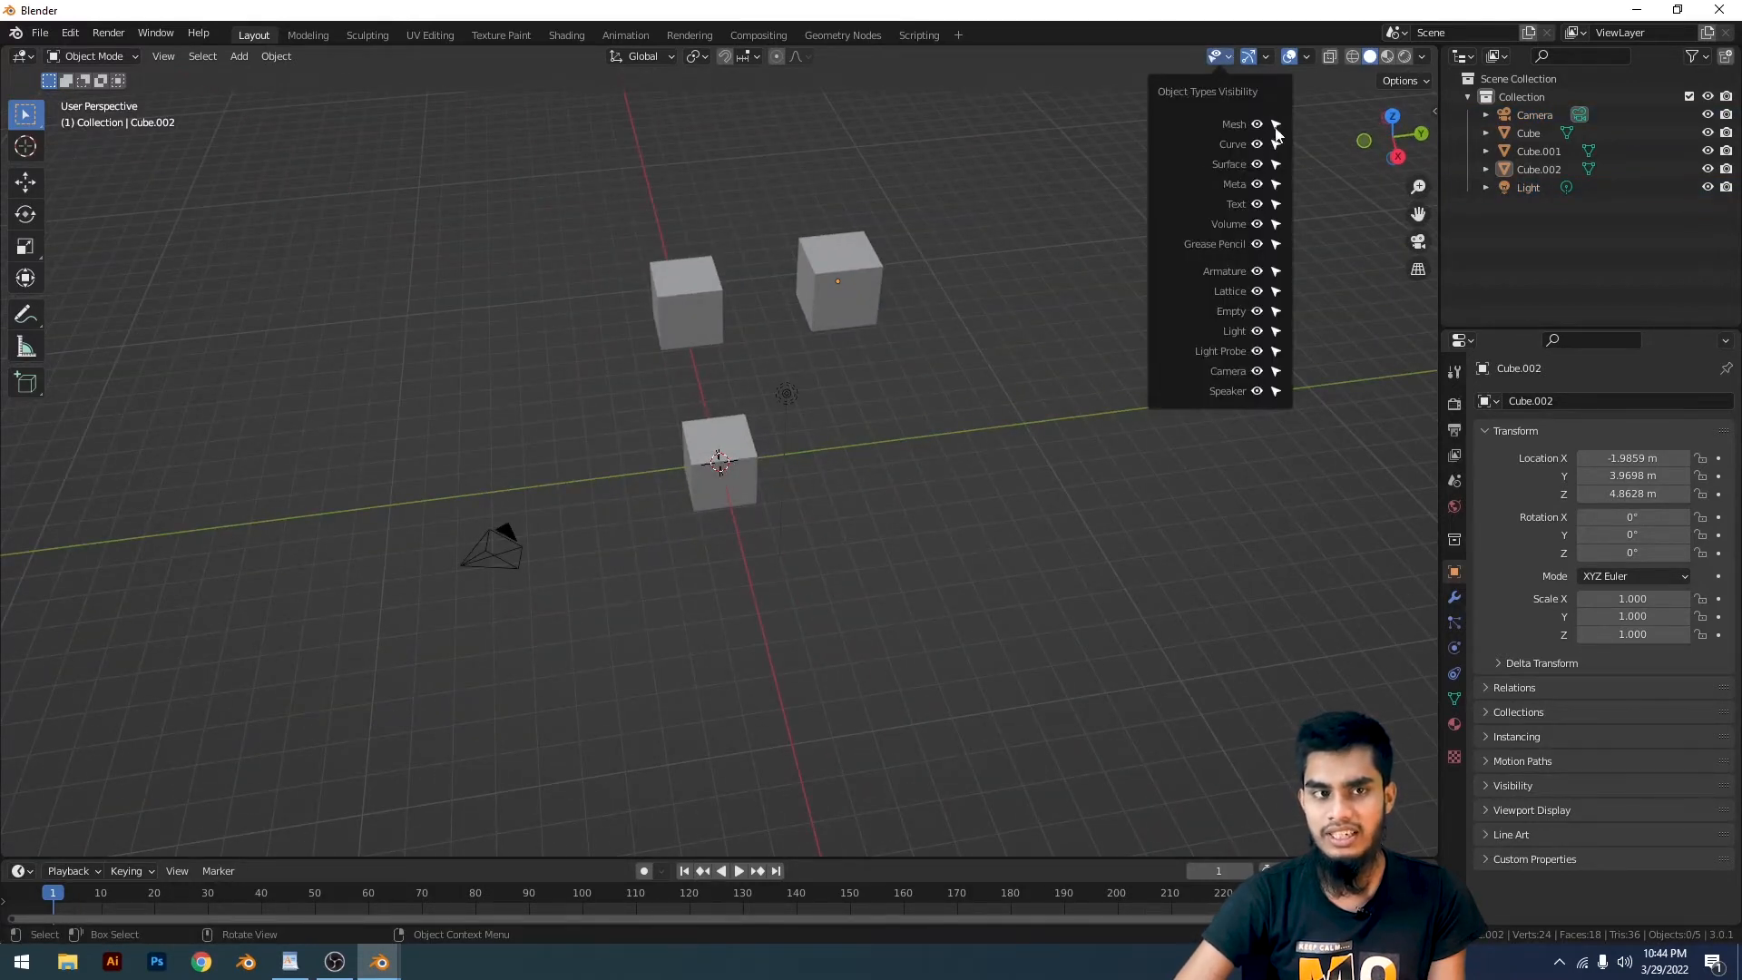
click(1259, 371)
click(1259, 371)
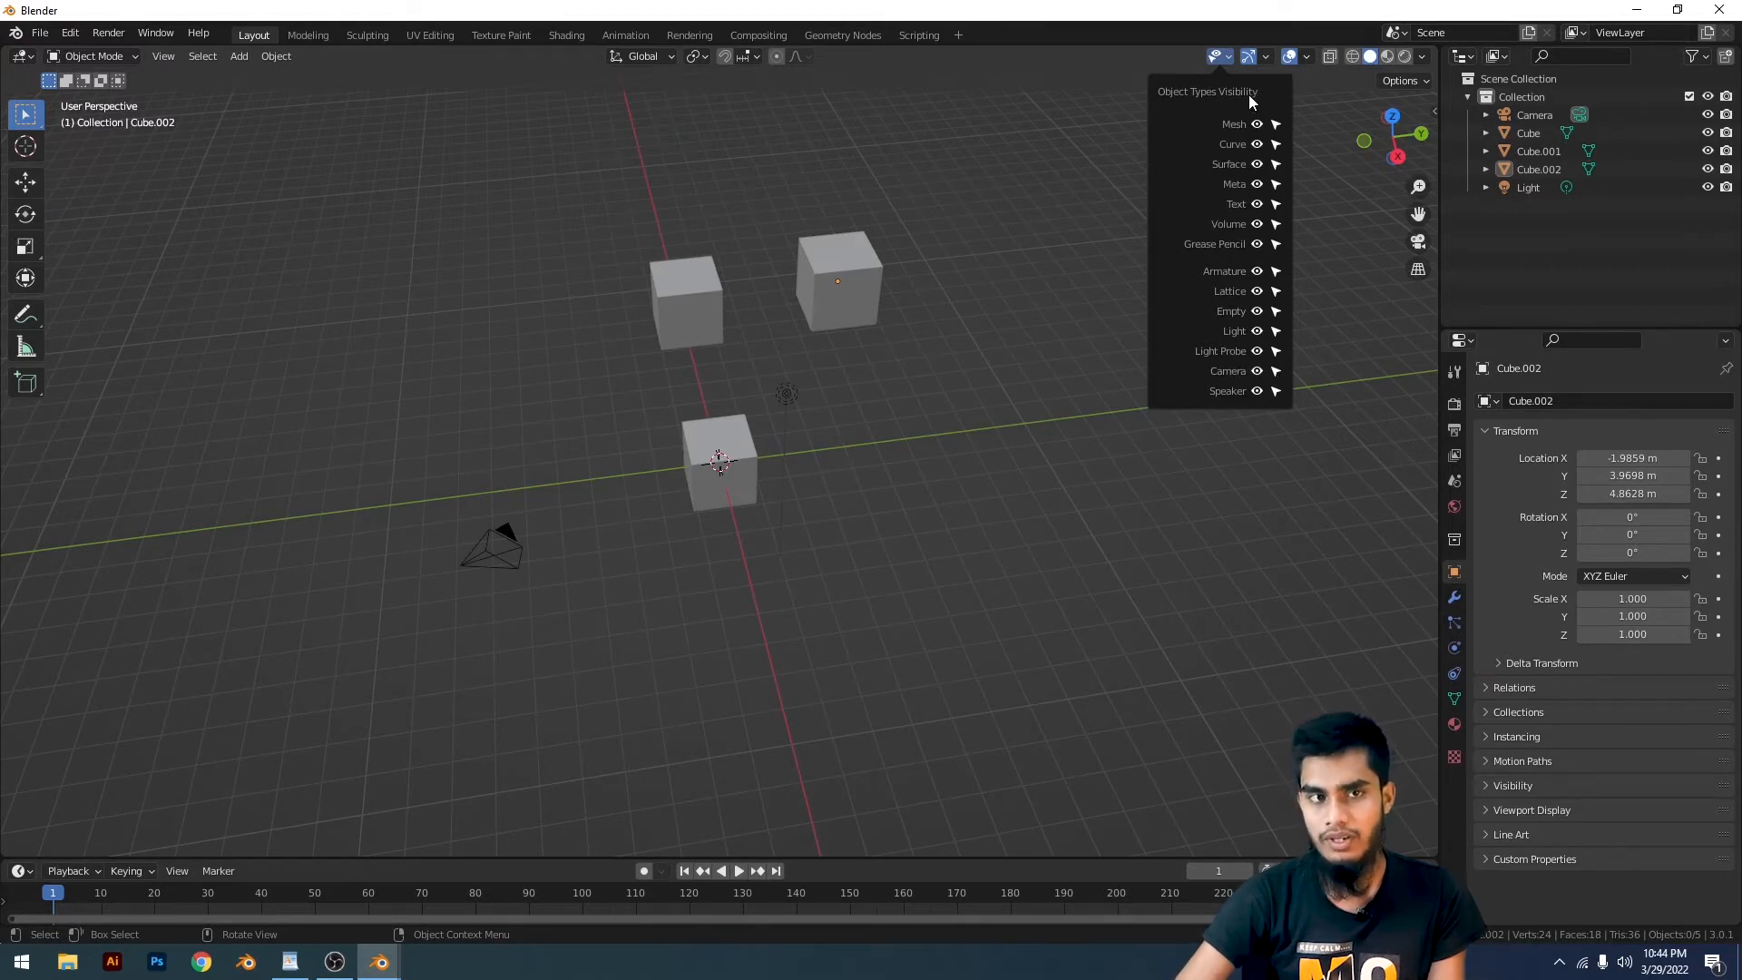
Toggle all viewport gizmos off and on, and do the same for the Navigate gizmo alone
click(1252, 57)
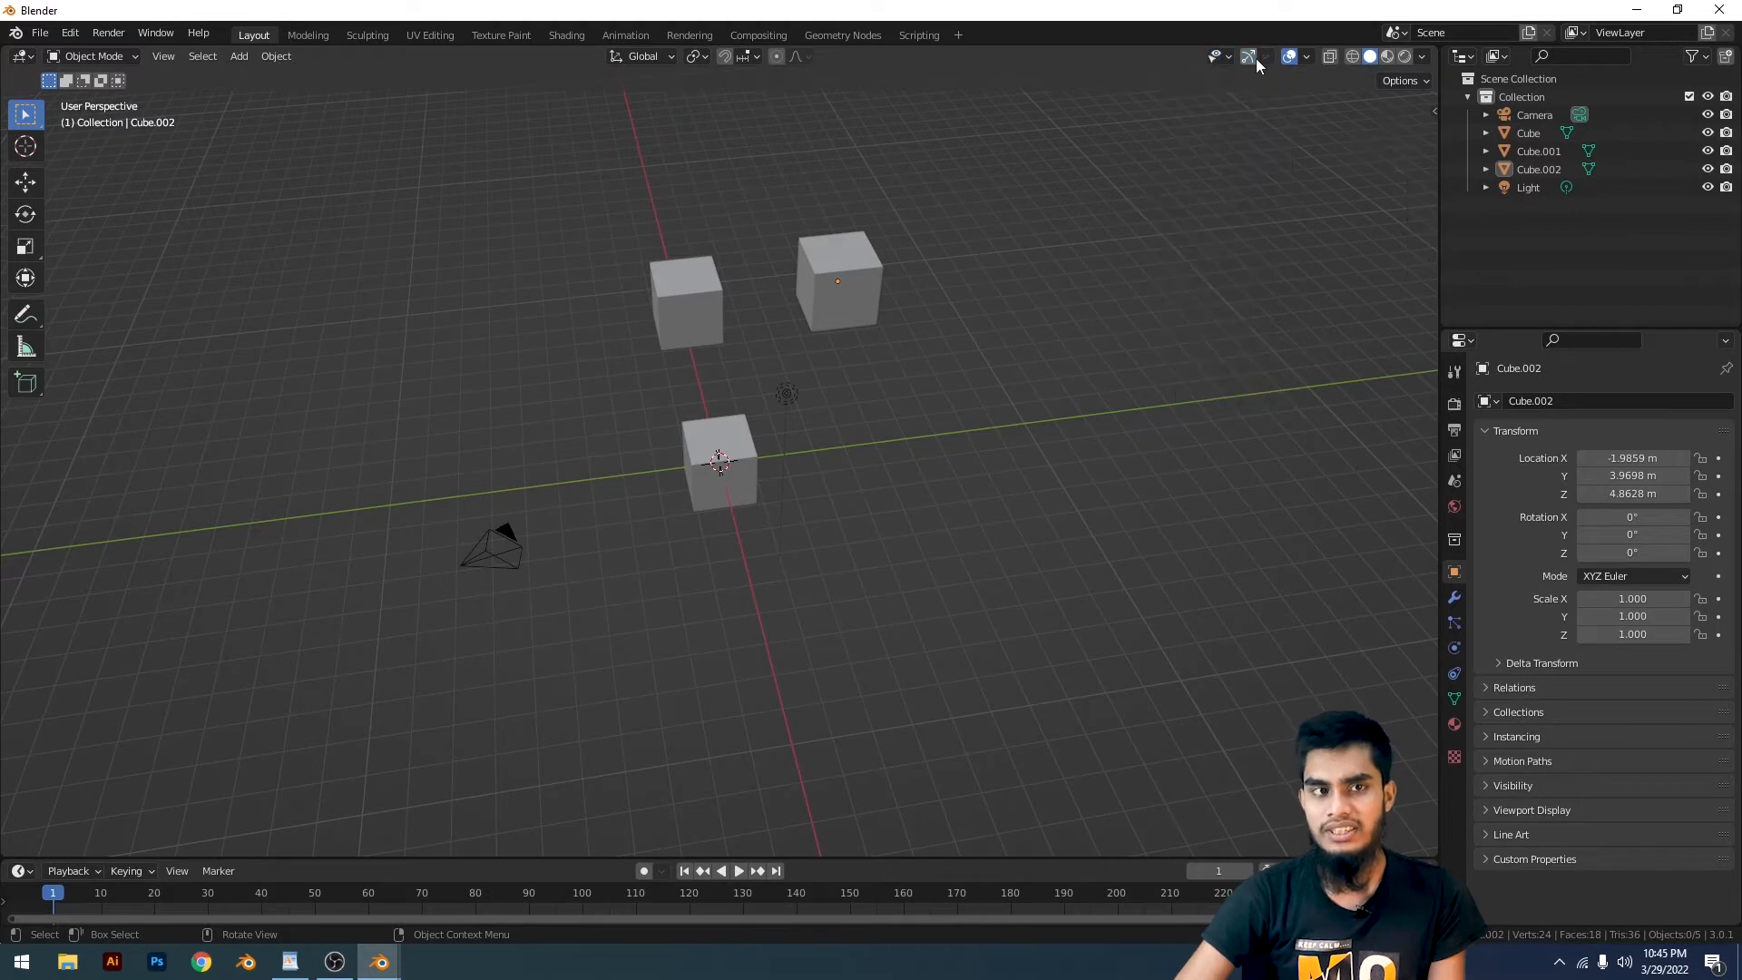
click(1249, 57)
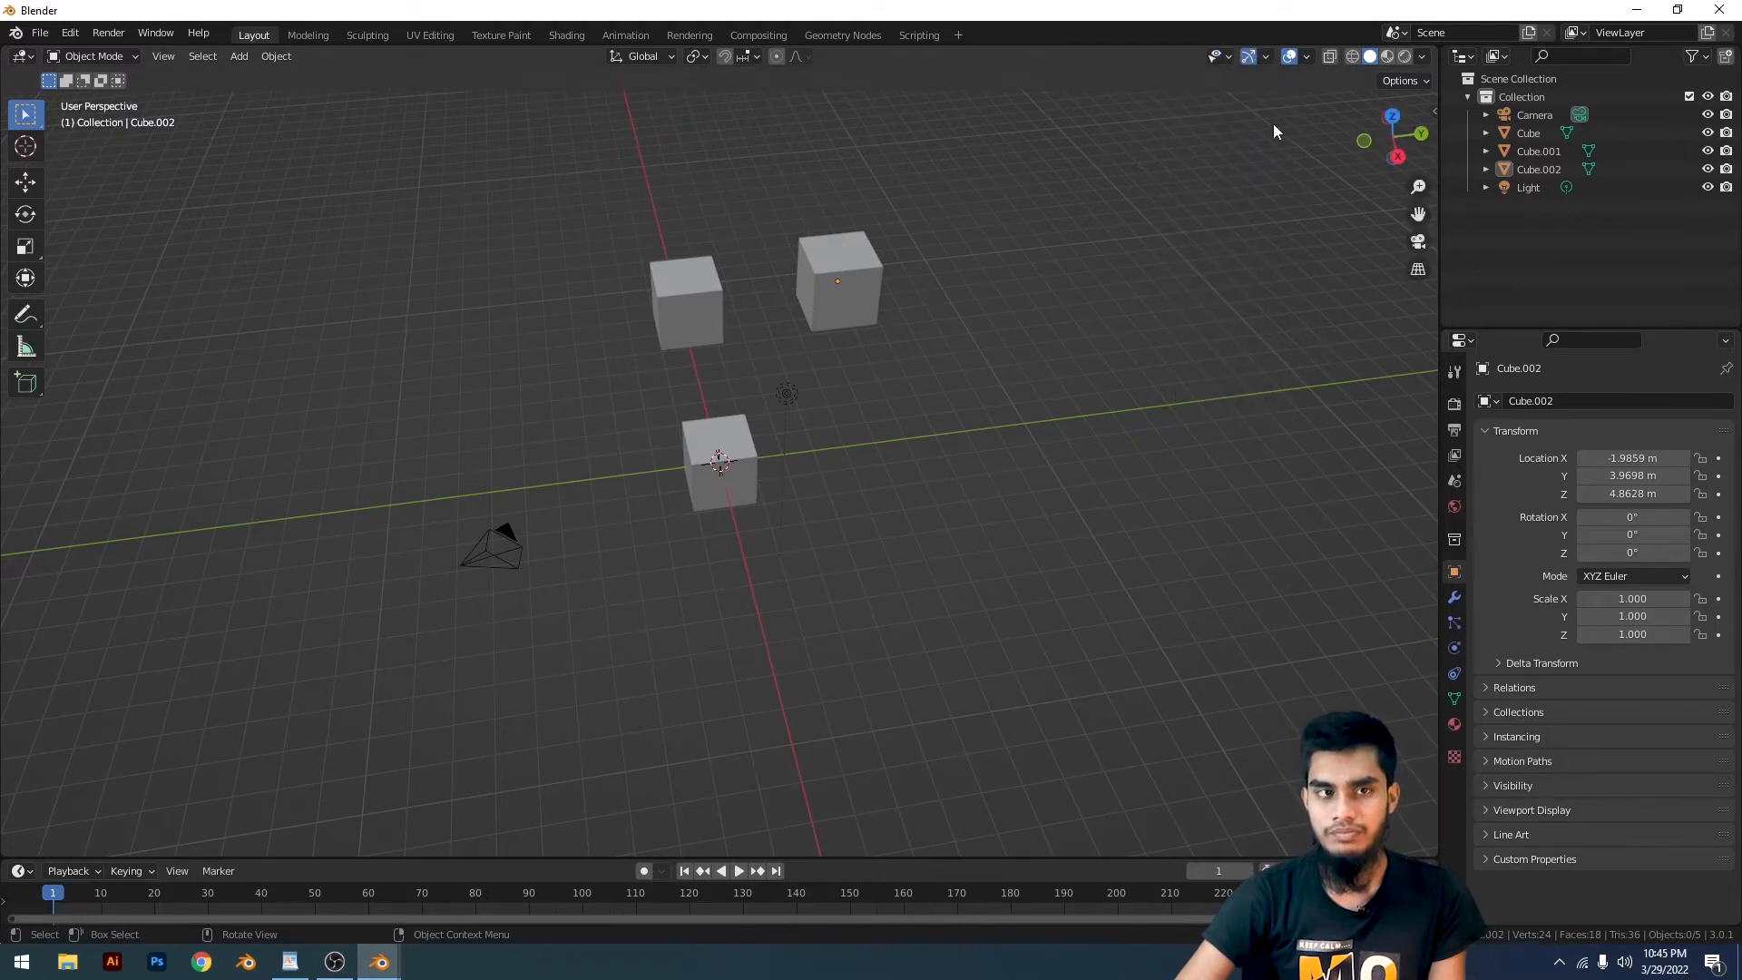
click(1267, 57)
click(1267, 57)
click(1267, 57)
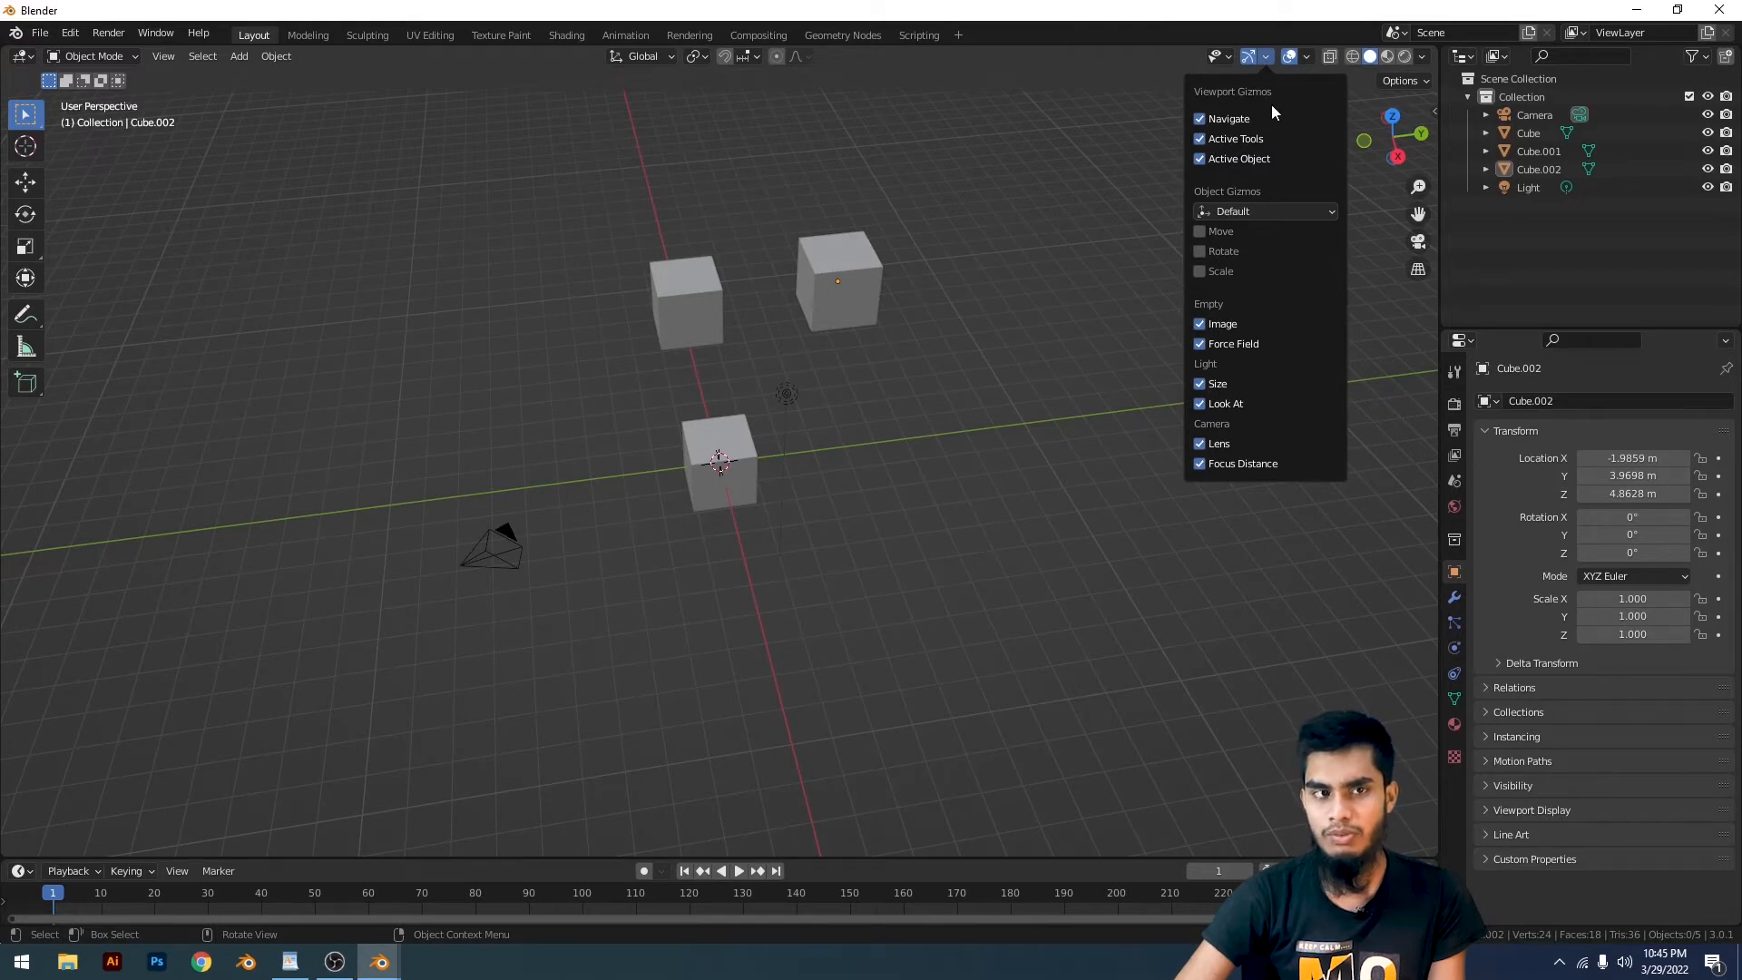
click(1236, 118)
click(1236, 118)
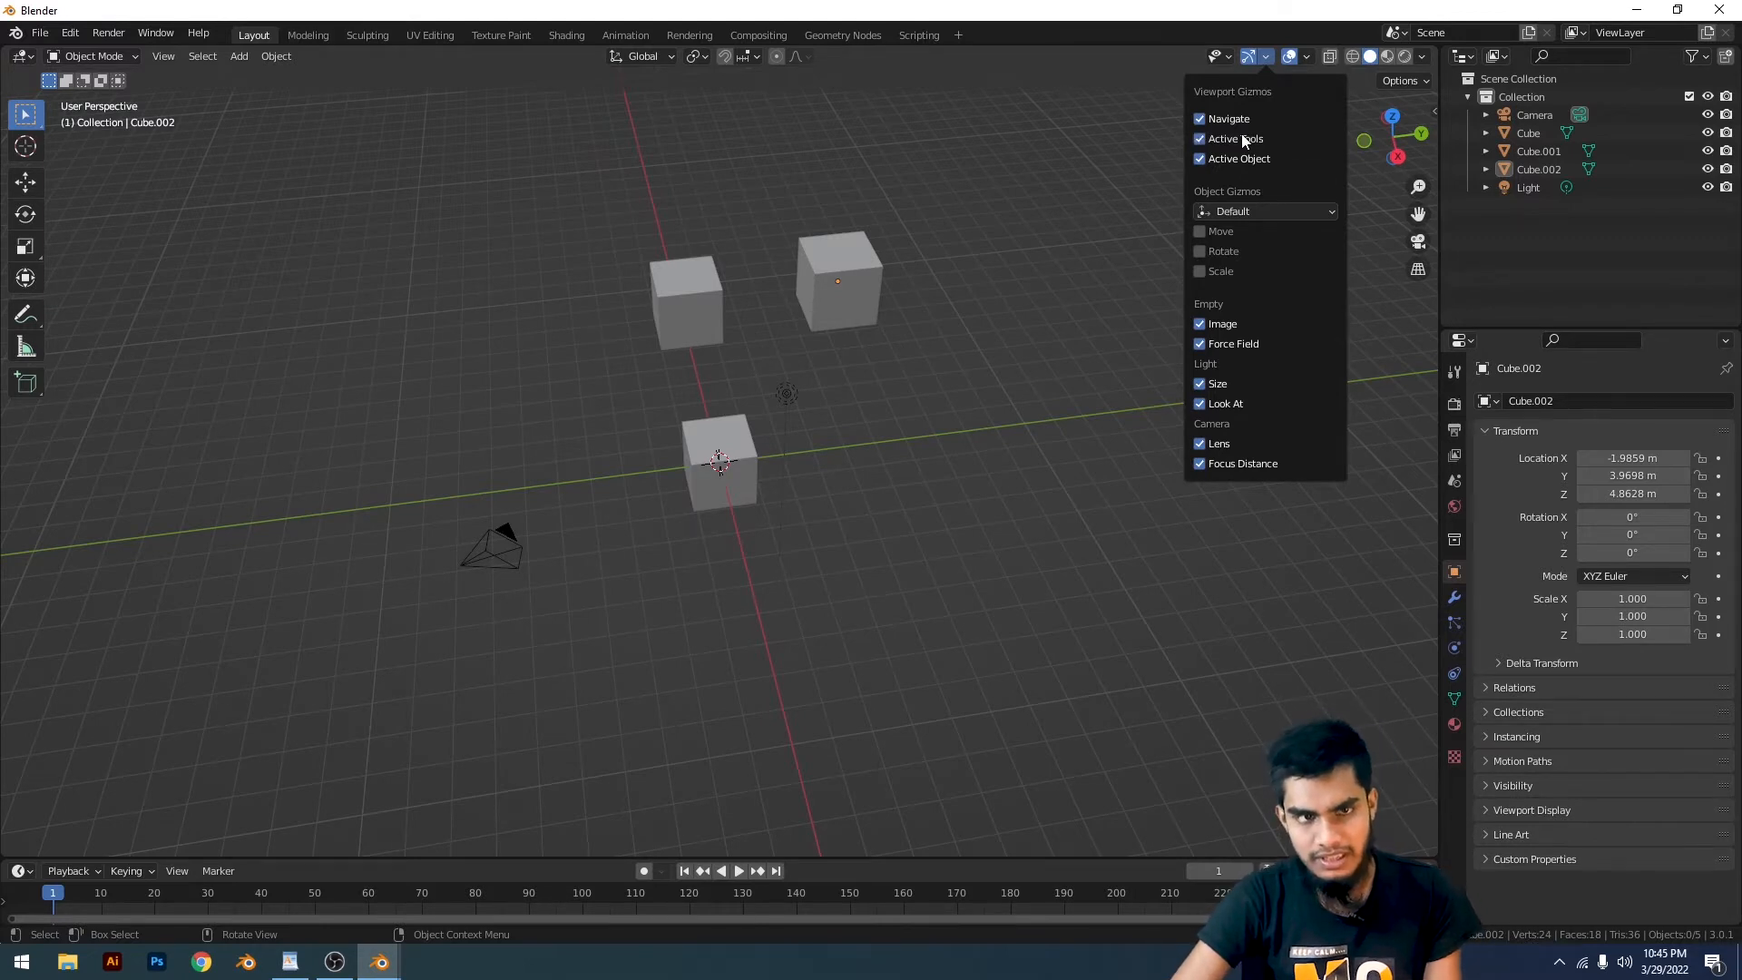
Select the second cube copy and toggle the Active Object gizmo option off and on
click(826, 263)
click(1306, 57)
mouse_move(1247, 52)
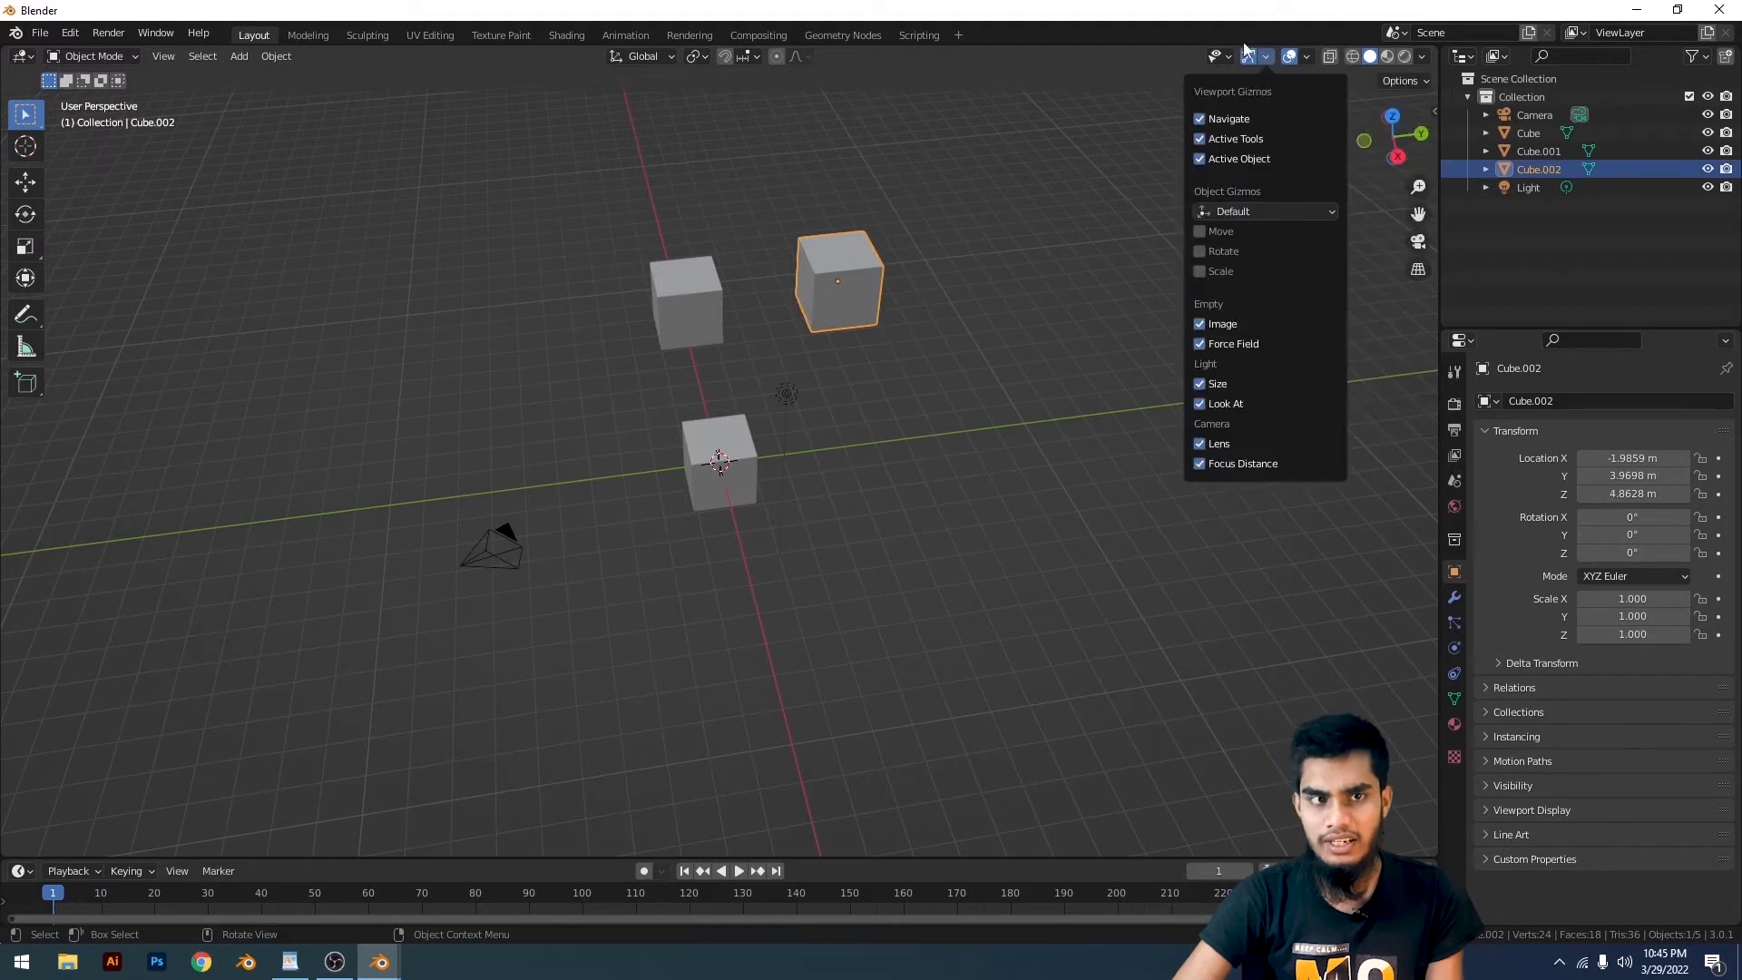
click(1221, 161)
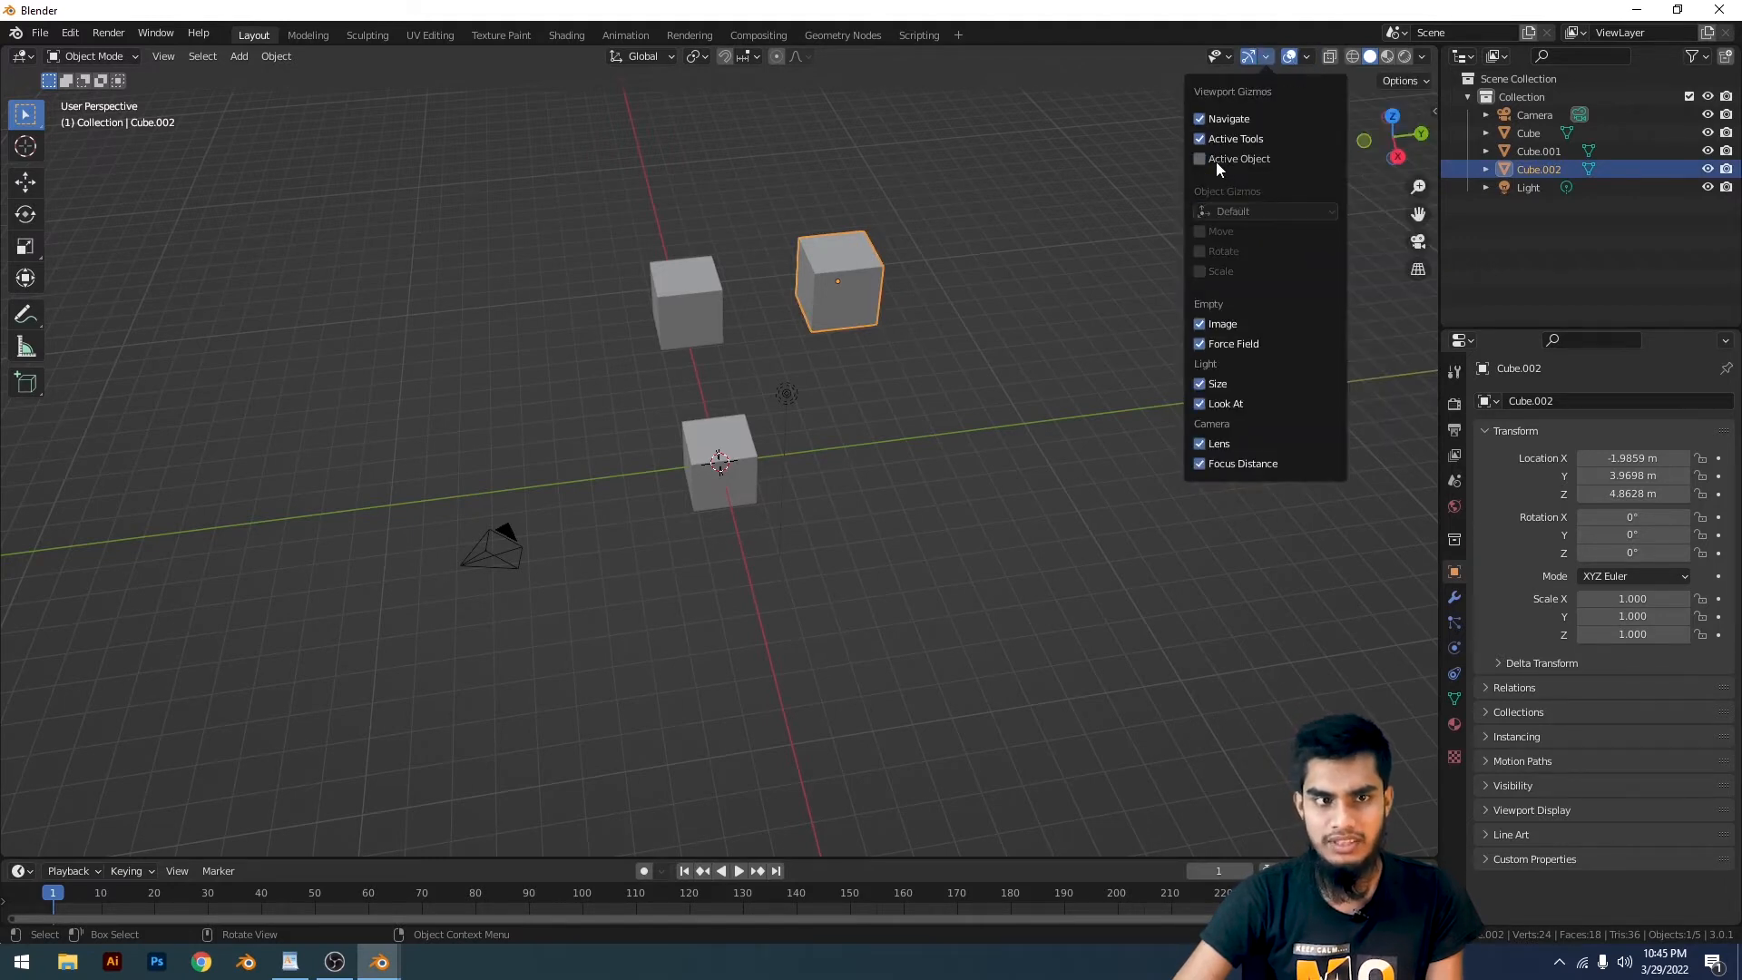
click(1216, 162)
click(1216, 161)
click(1216, 161)
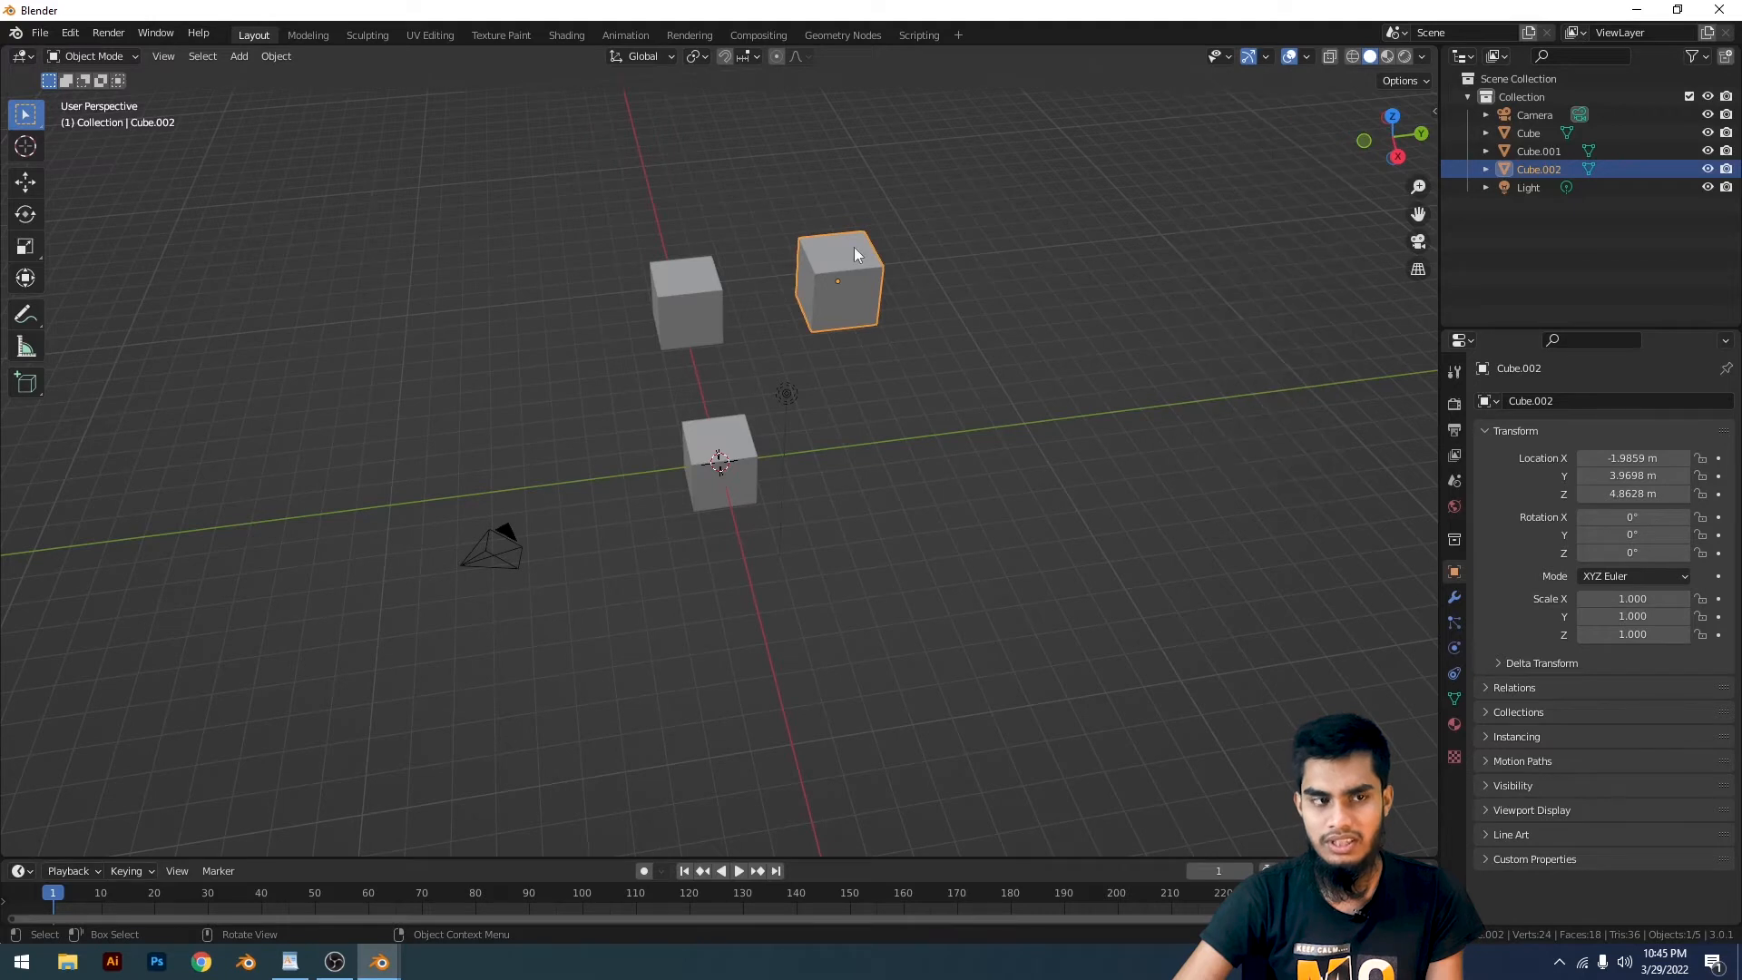
Deselect the cube and switch all viewport gizmos off and on repeatedly, leaving them shown
click(969, 195)
click(1250, 59)
click(1251, 59)
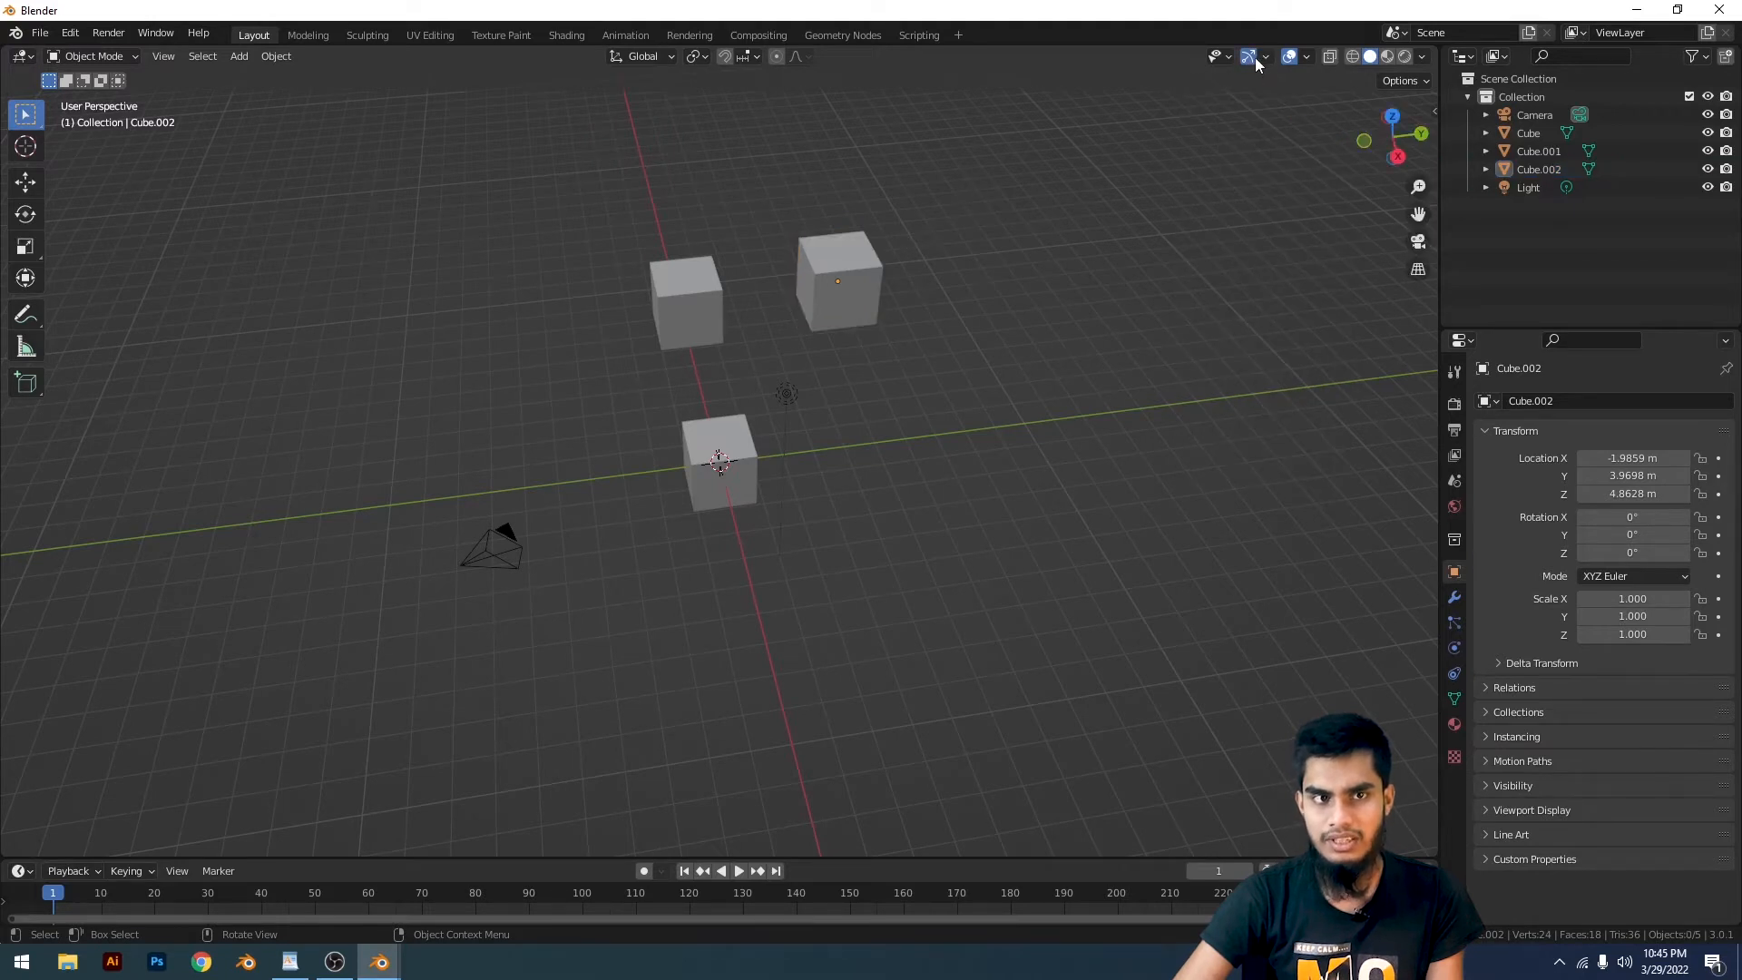
click(1250, 59)
click(1250, 60)
click(1249, 60)
click(1250, 60)
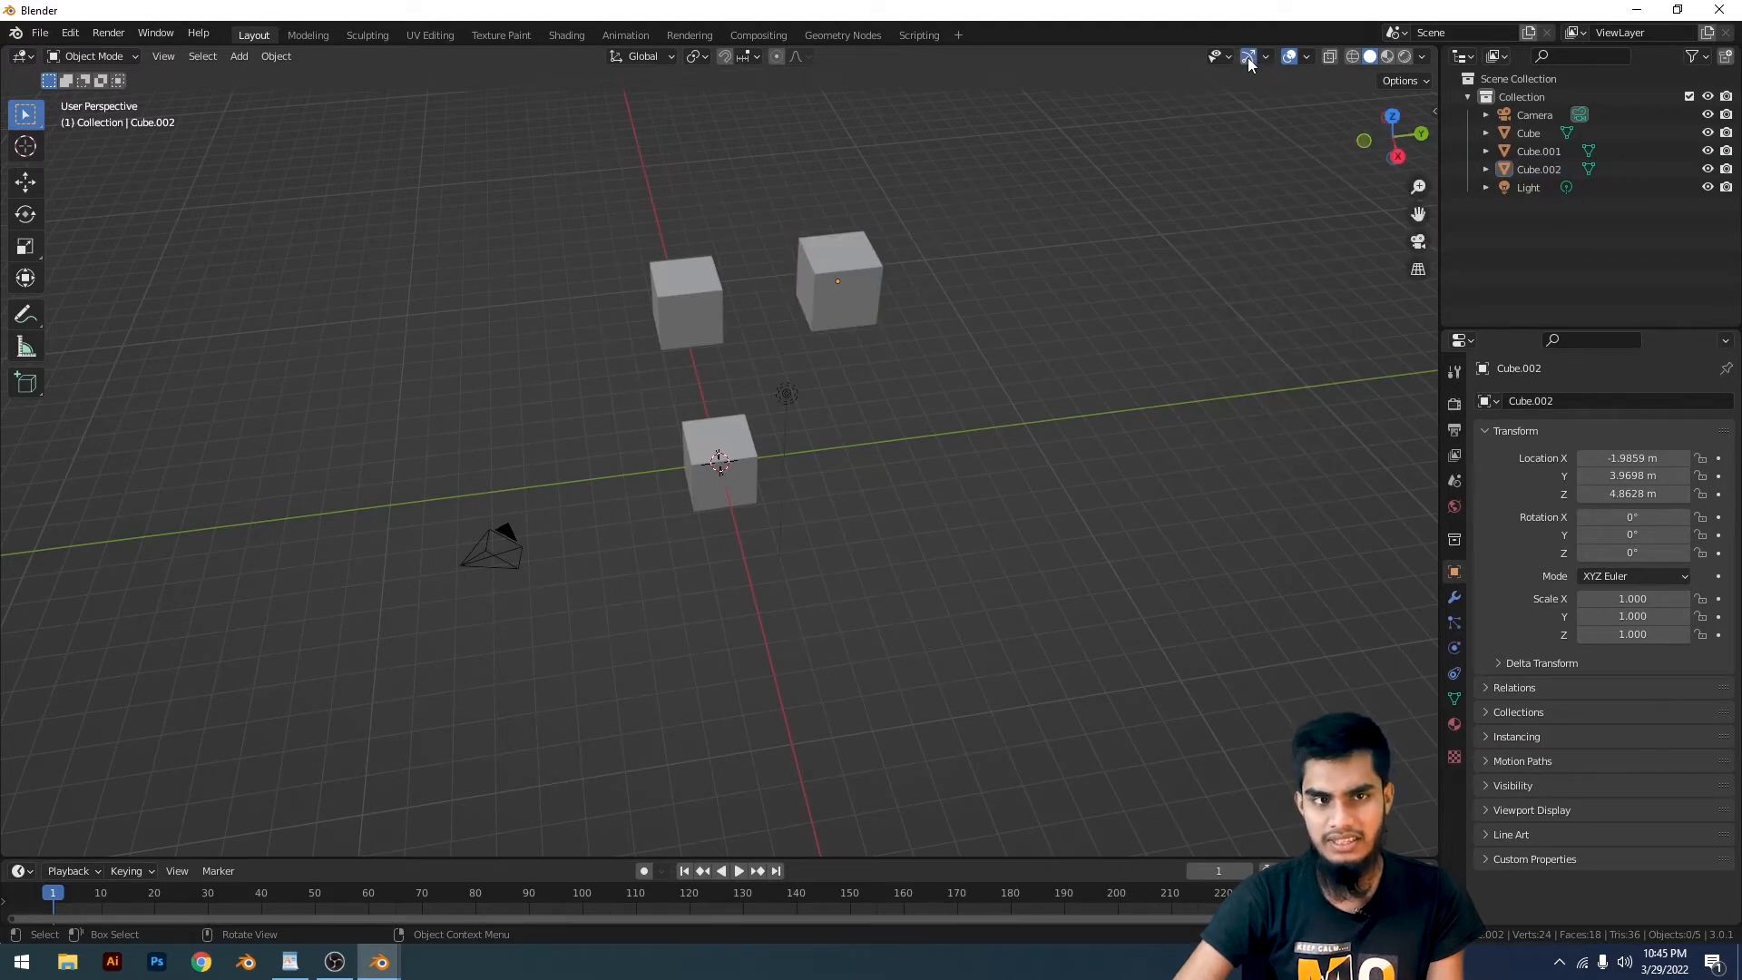
click(1249, 60)
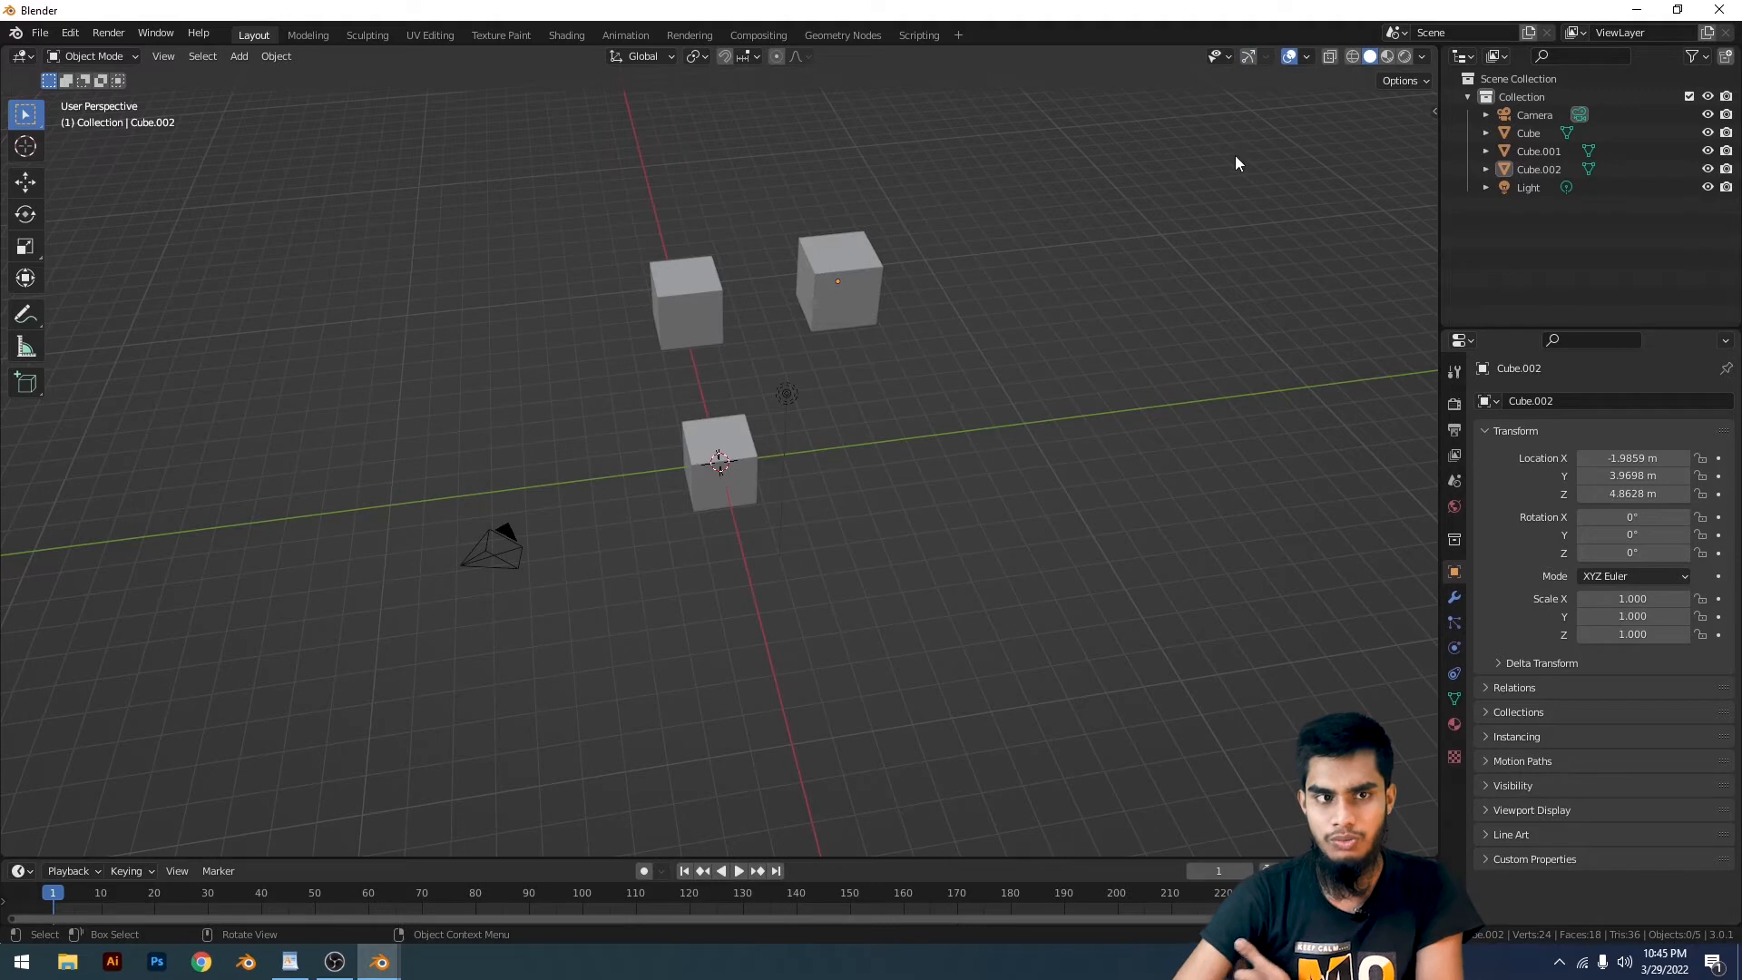
click(1250, 57)
click(1267, 57)
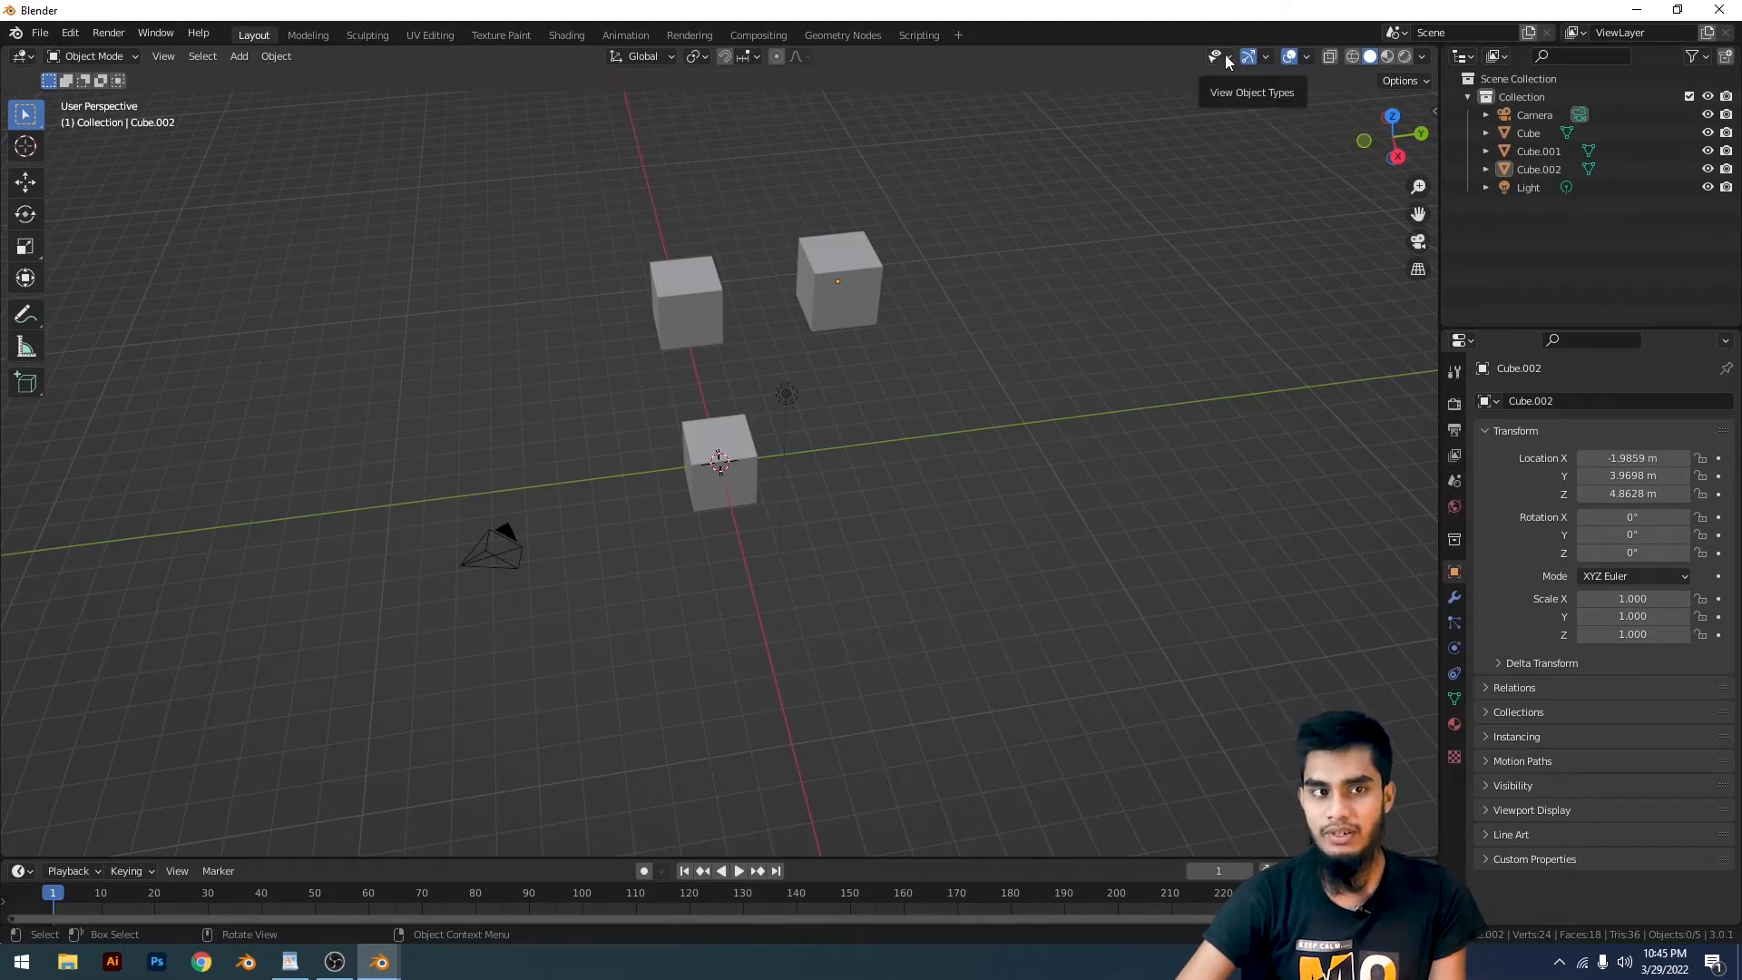
Toggle the Floor grid off and back on in the viewport overlays
click(1308, 56)
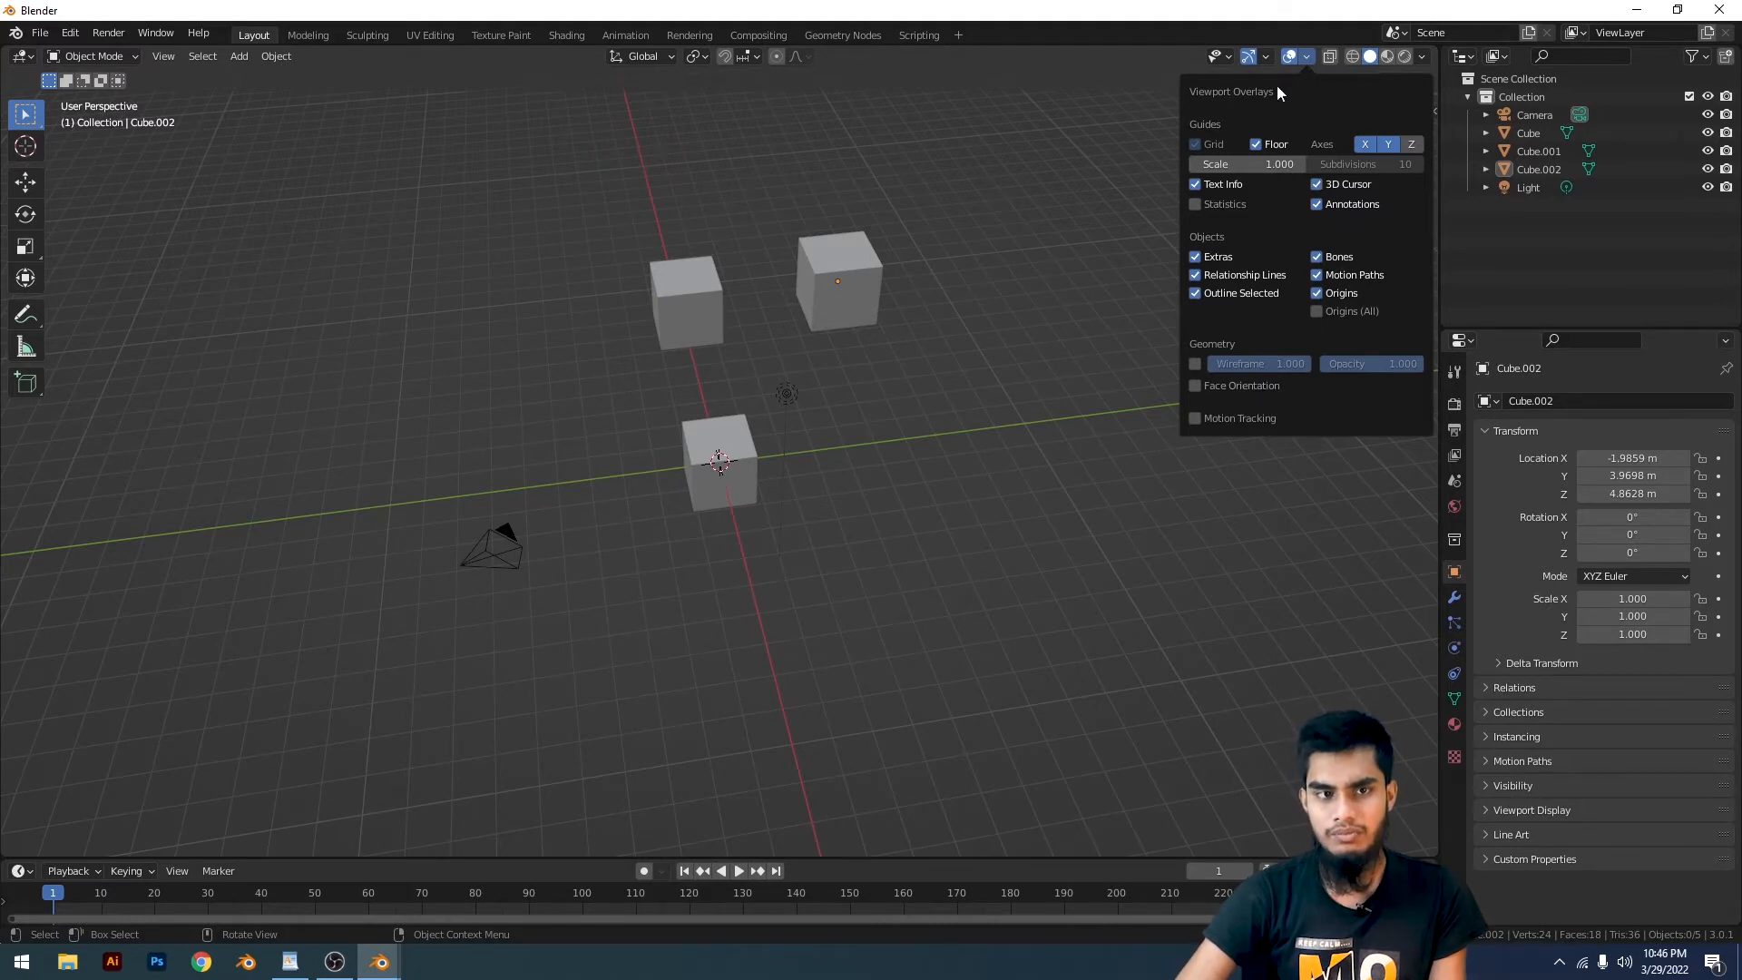
click(1303, 58)
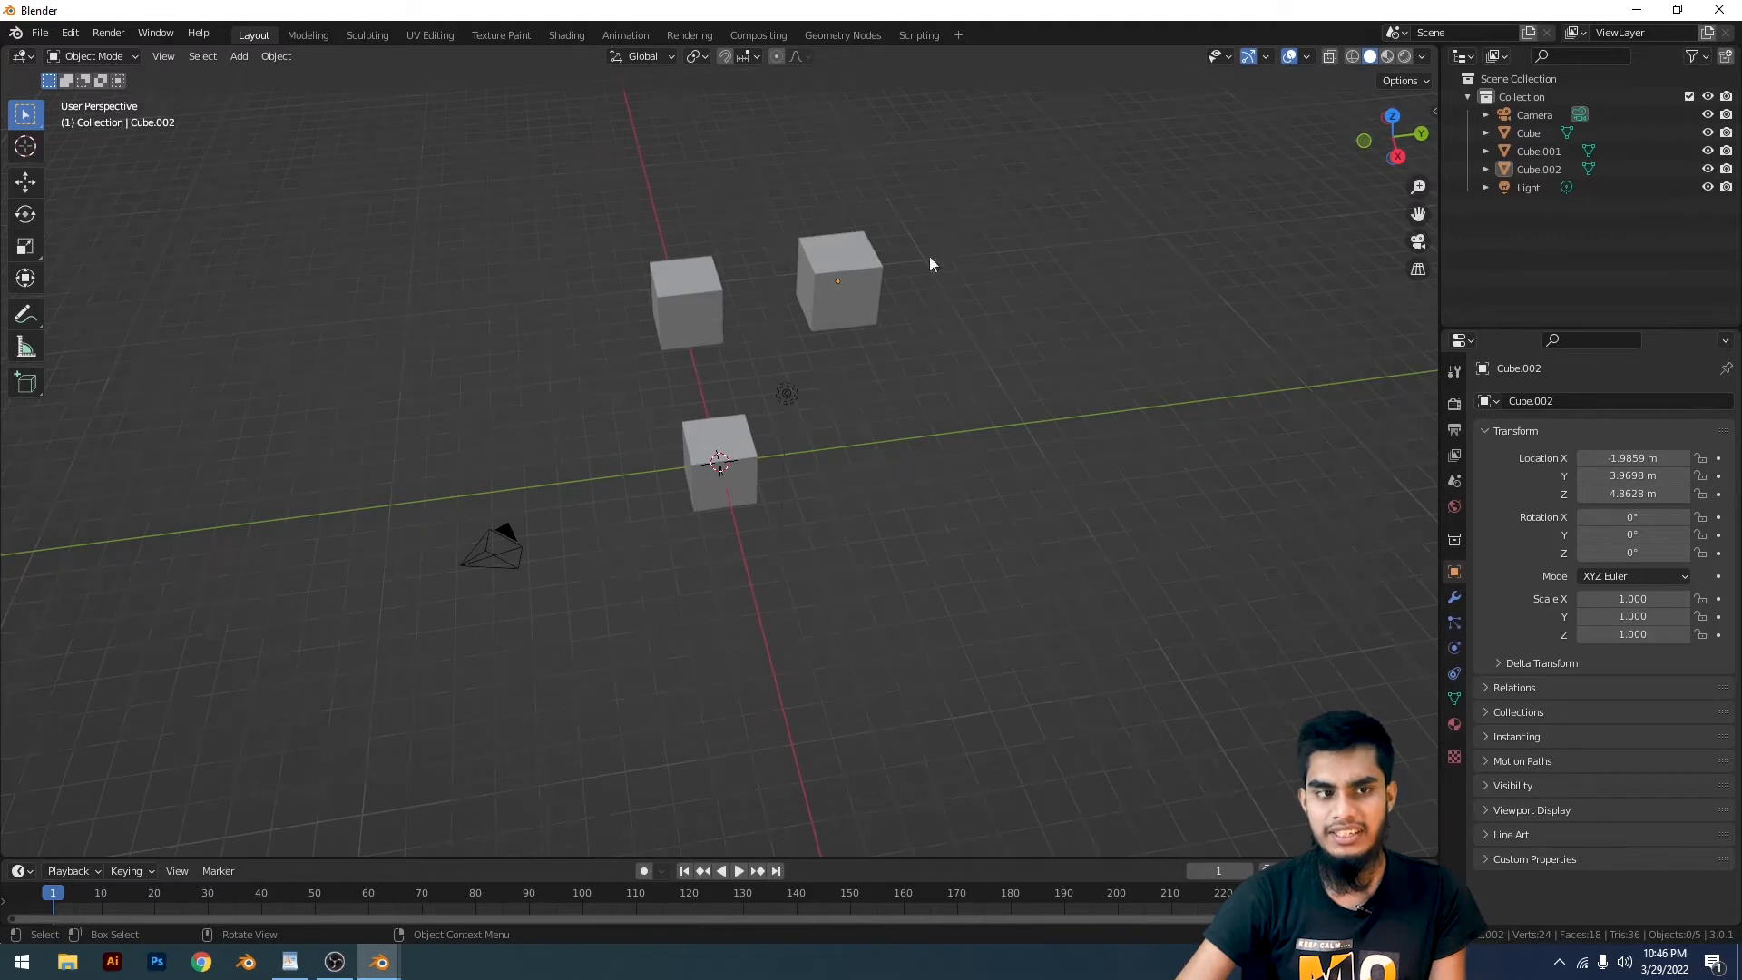
scroll(1025, 503, down, 7)
middle_drag(1025, 502, 1147, 312)
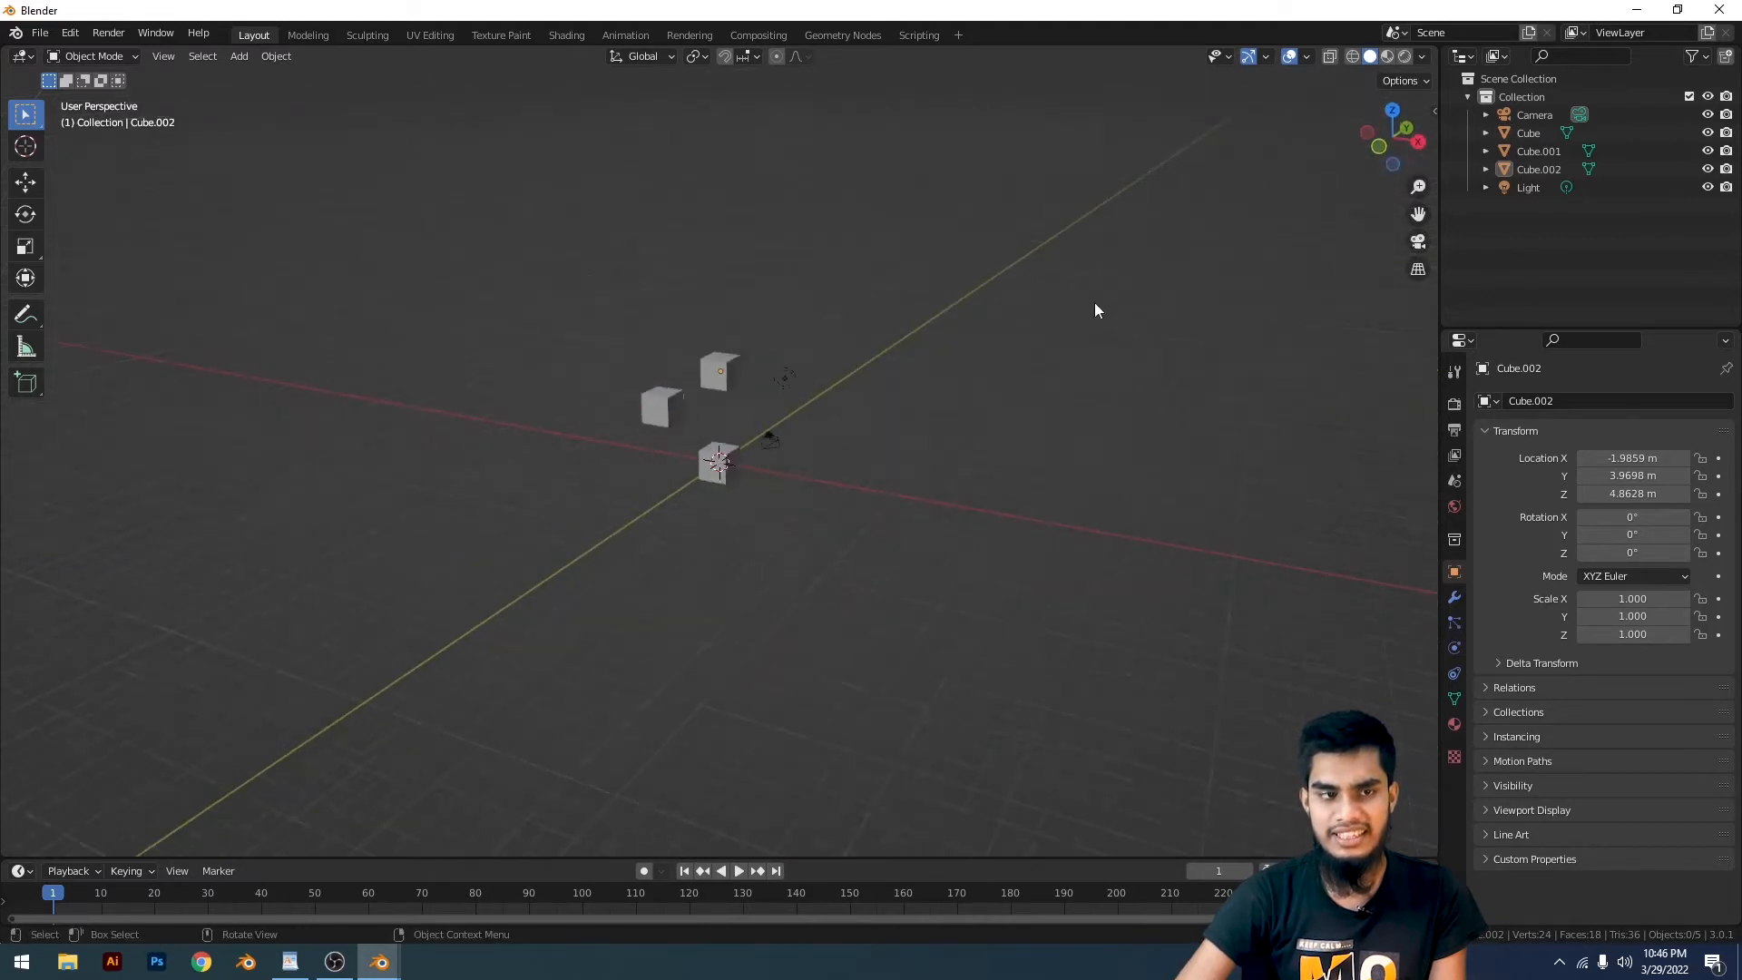
click(1307, 56)
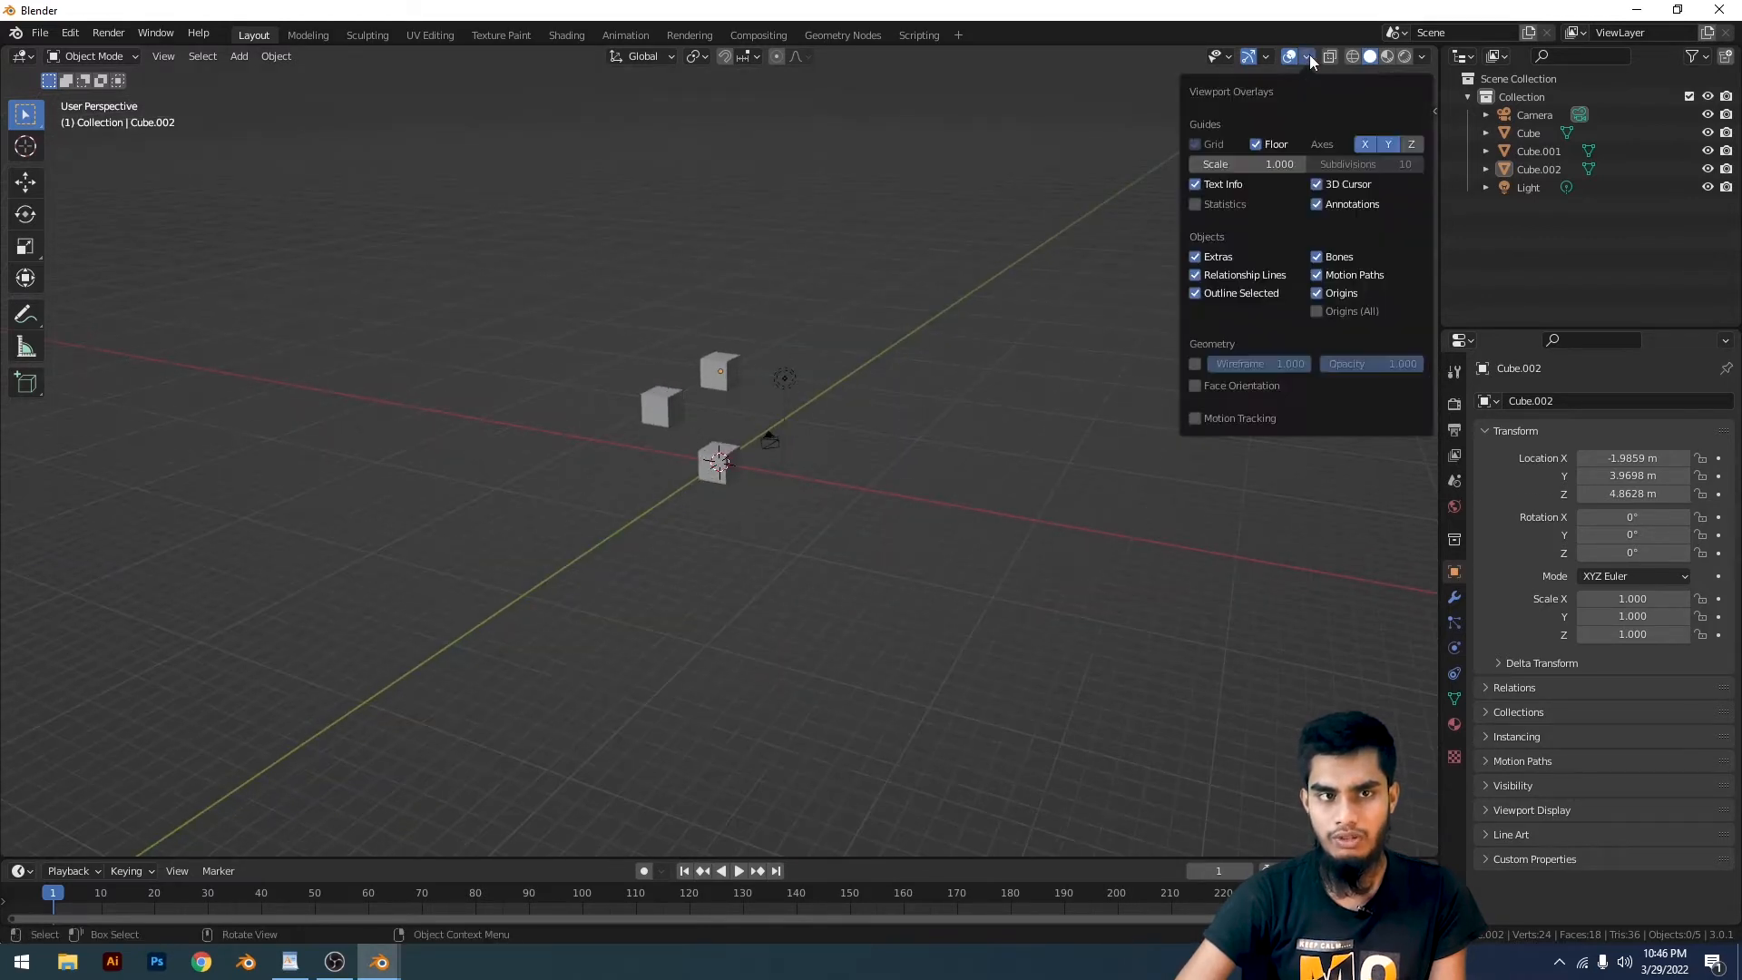
click(1258, 144)
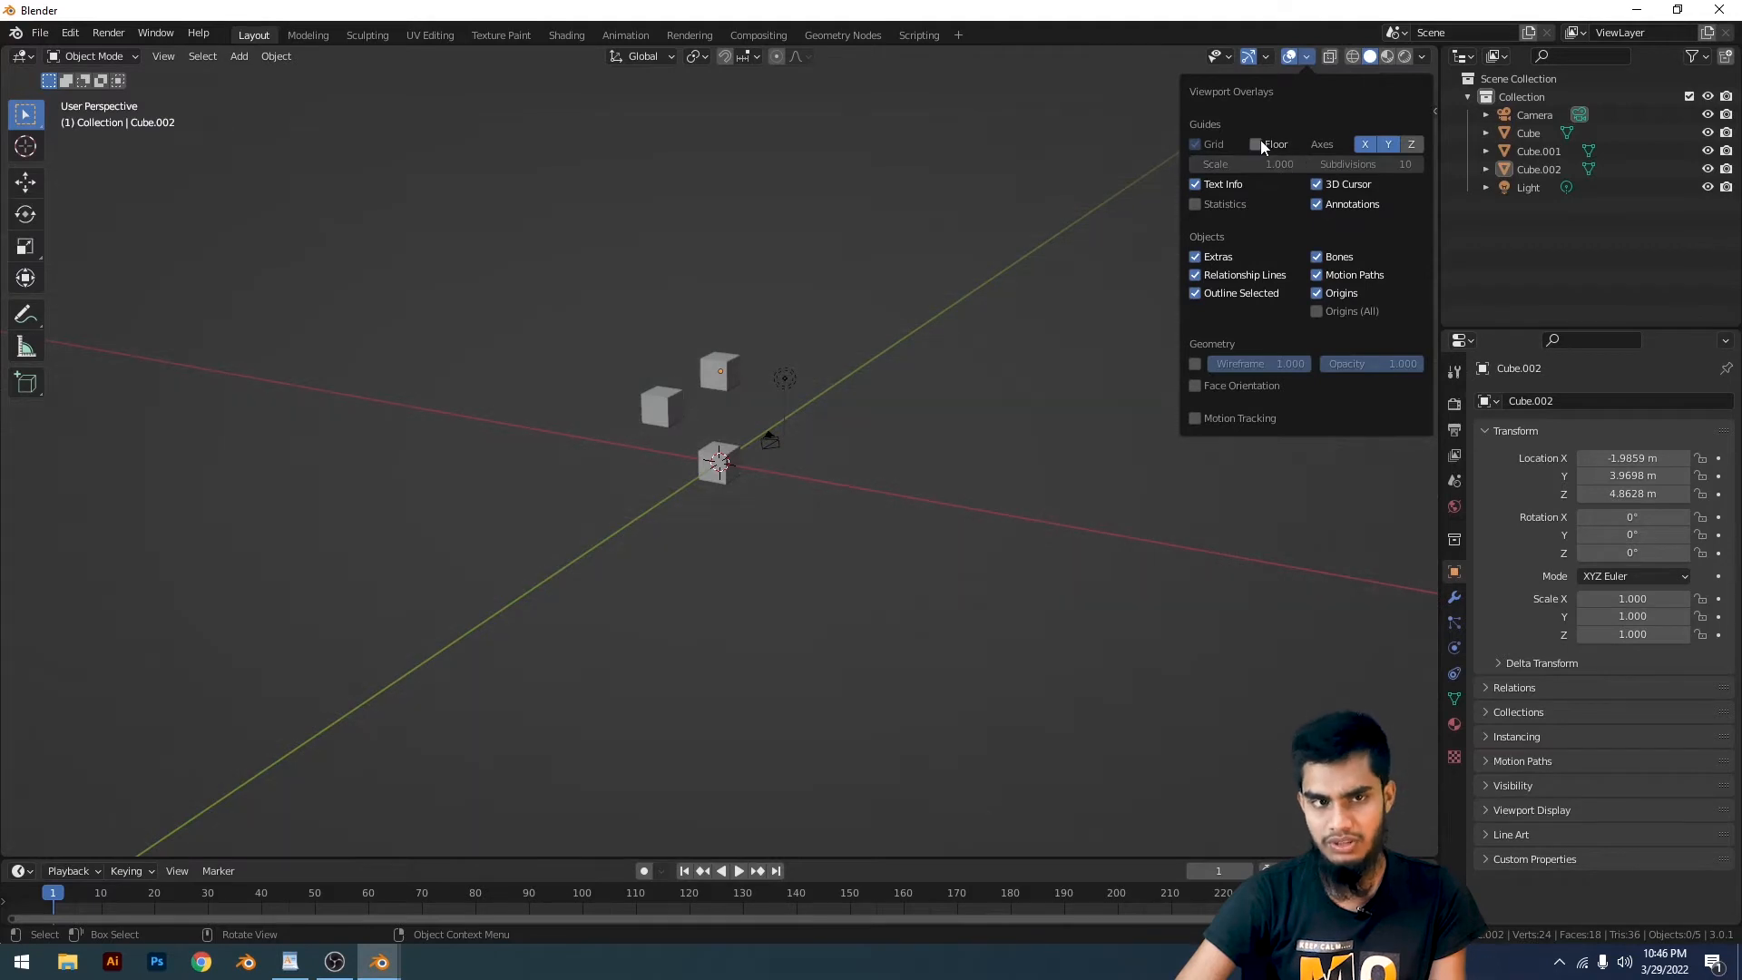
click(1258, 145)
Try another floor grid scale in the viewport overlays and set the scale to 1
mouse_move(1288, 155)
mouse_down()
mouse_move(1361, 155)
mouse_move(1265, 165)
mouse_up()
click(1265, 164)
text(1)
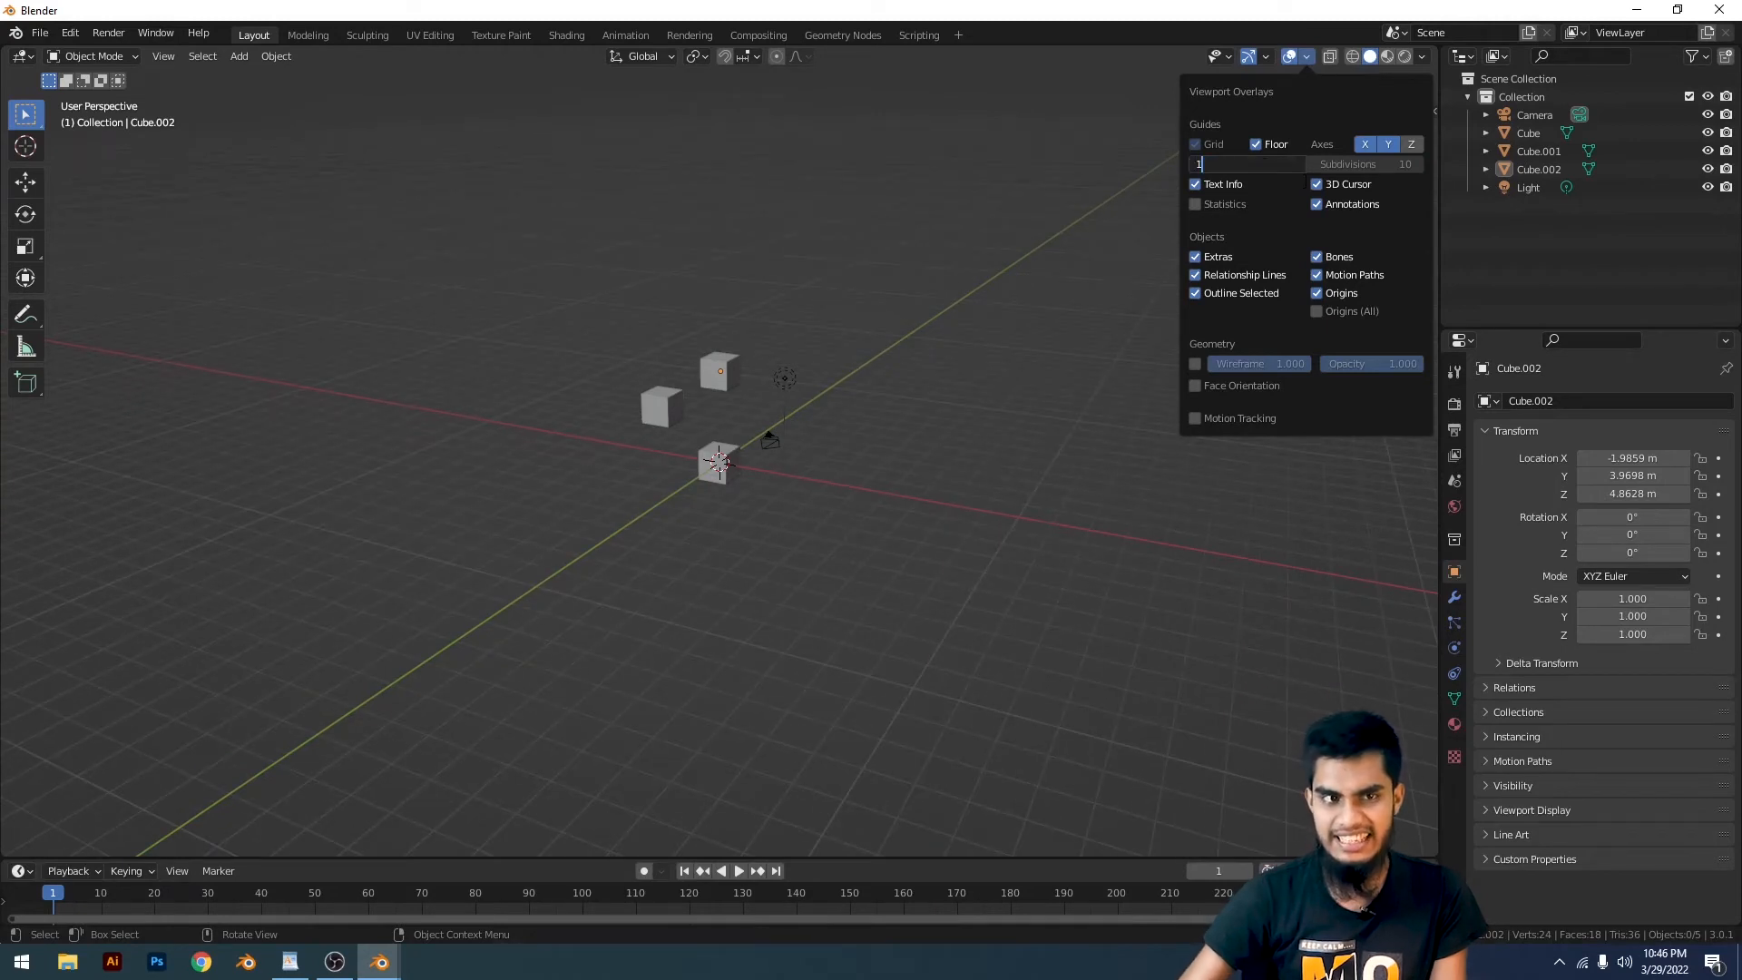
key(Return)
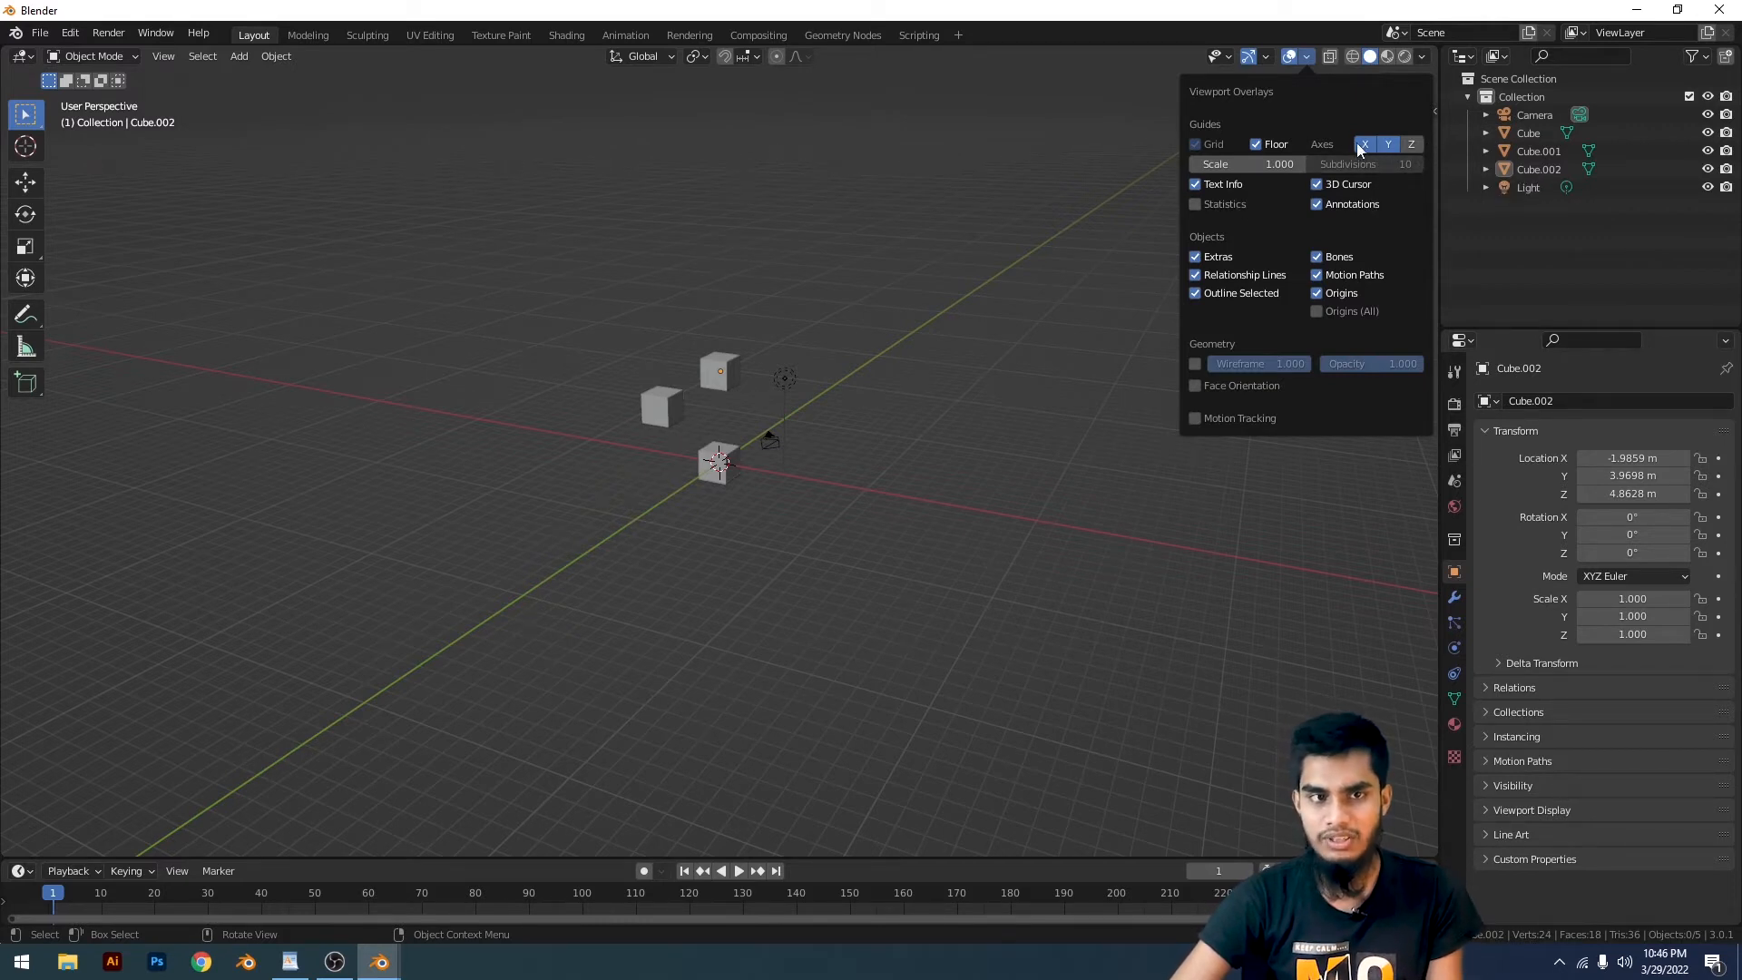
Toggle the X, Y and Z axis lines in the viewport overlays, leaving only X and Y shown
scroll(656, 514, up, 2)
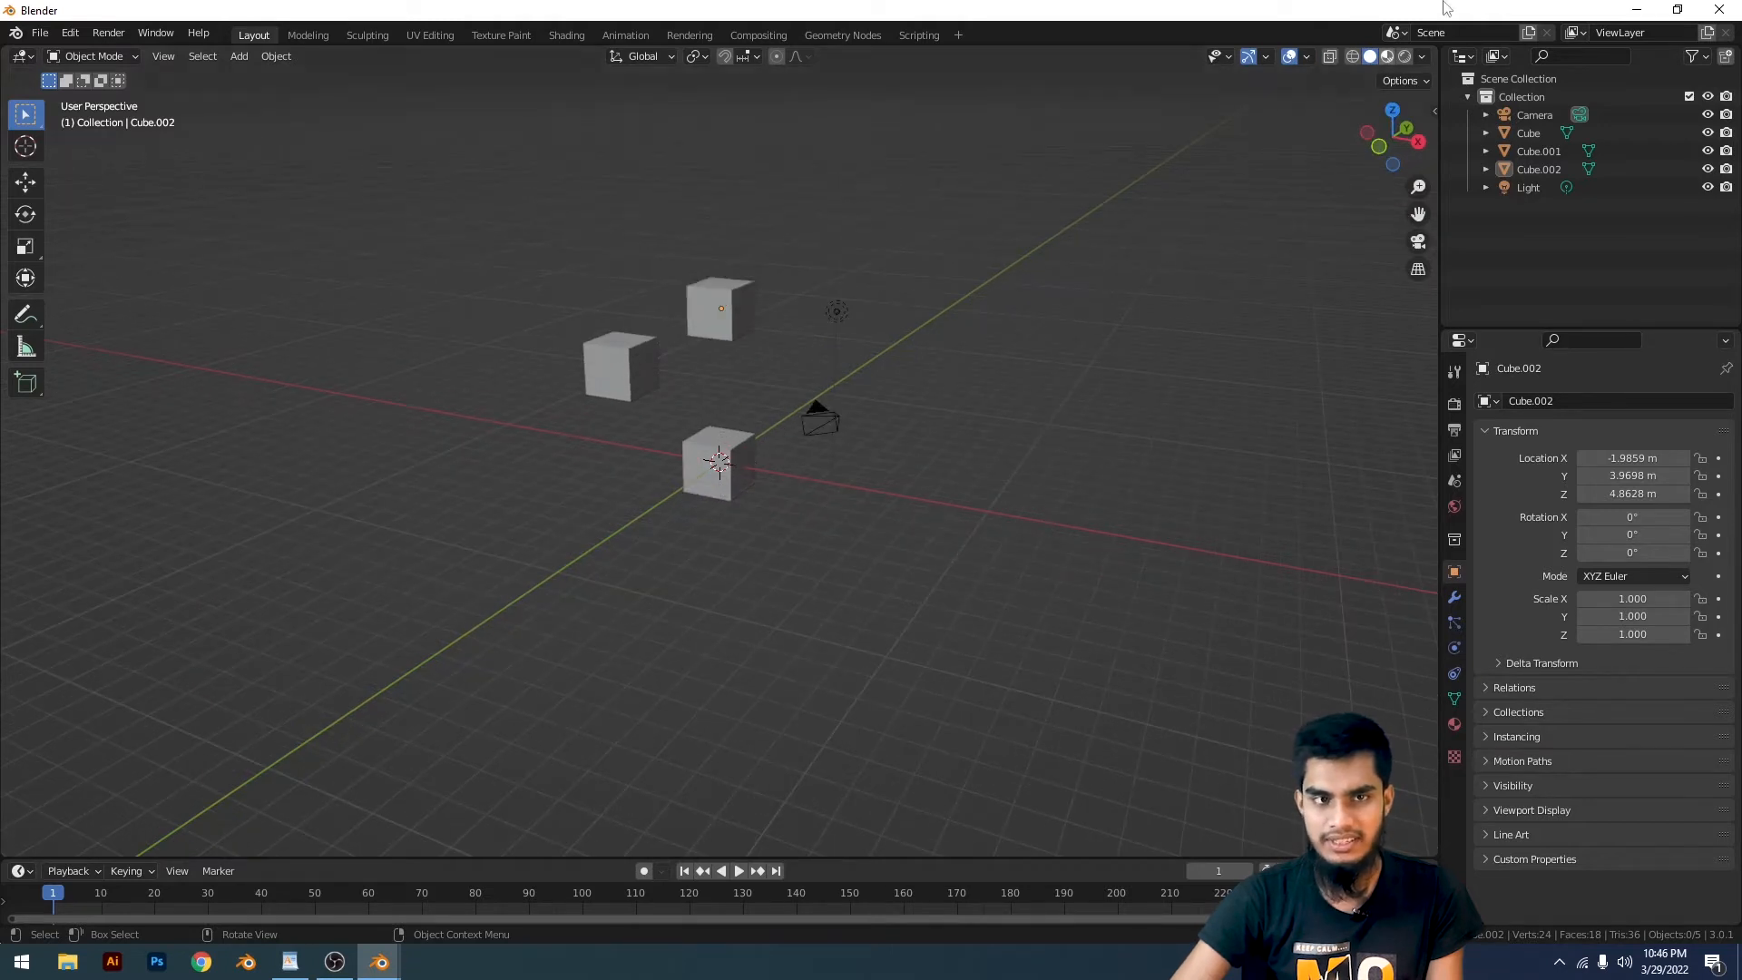
click(1308, 59)
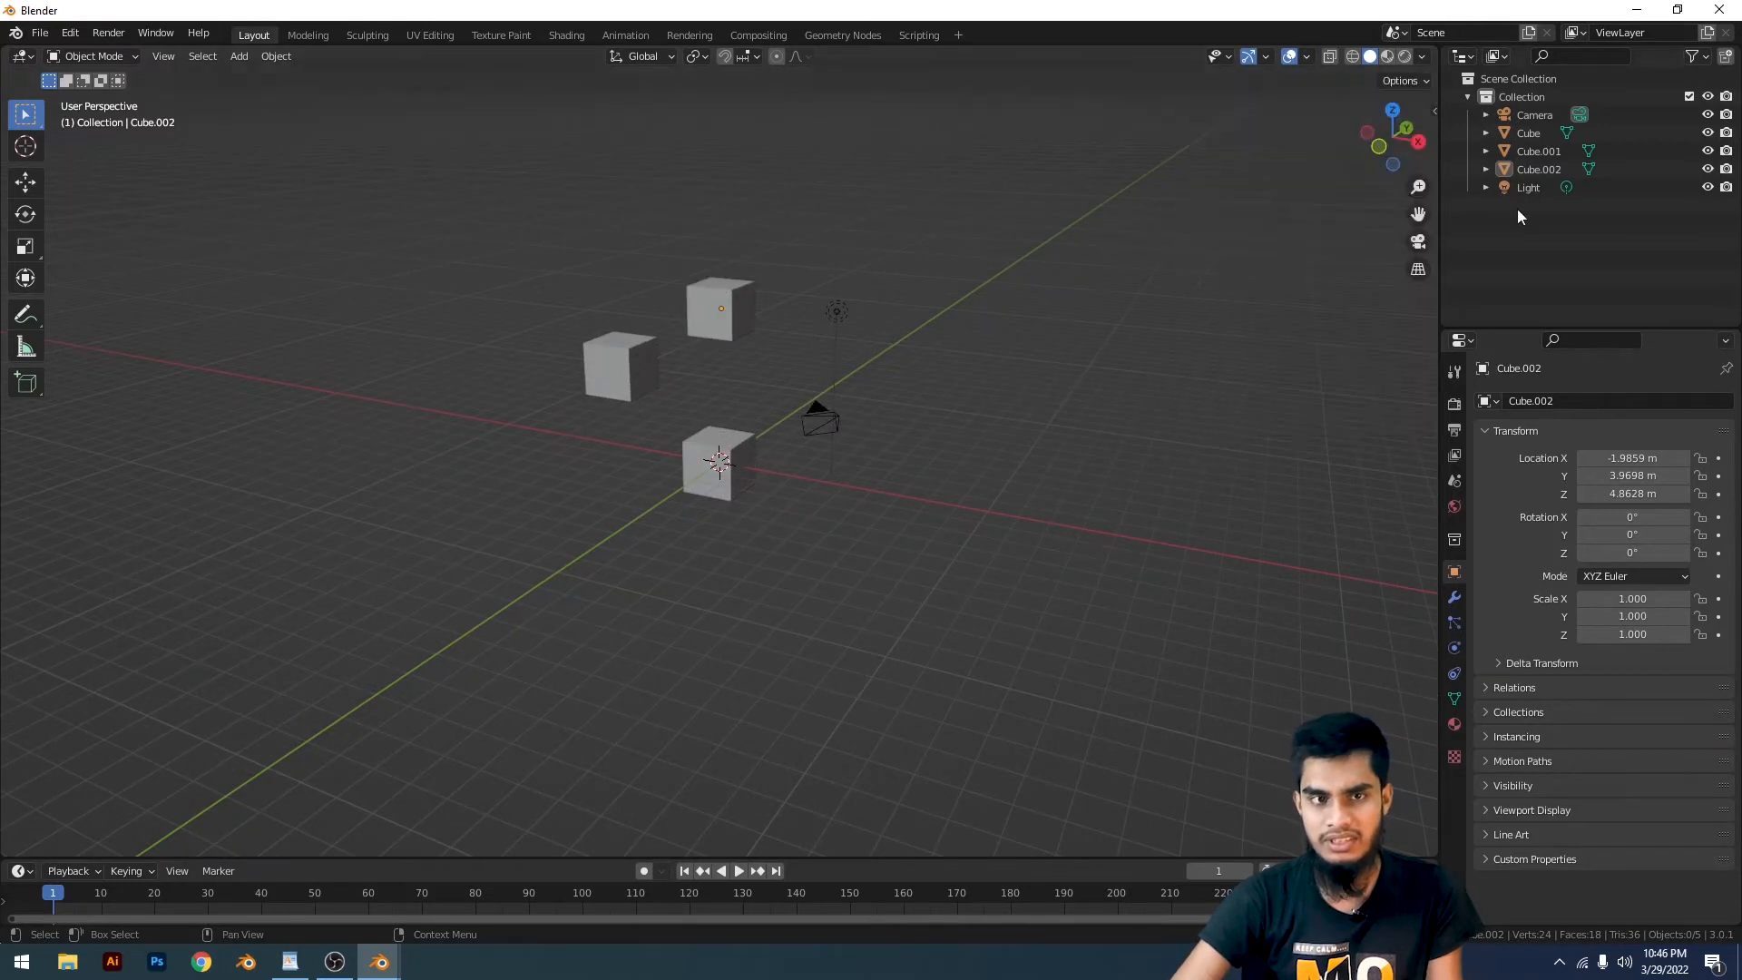
click(1307, 57)
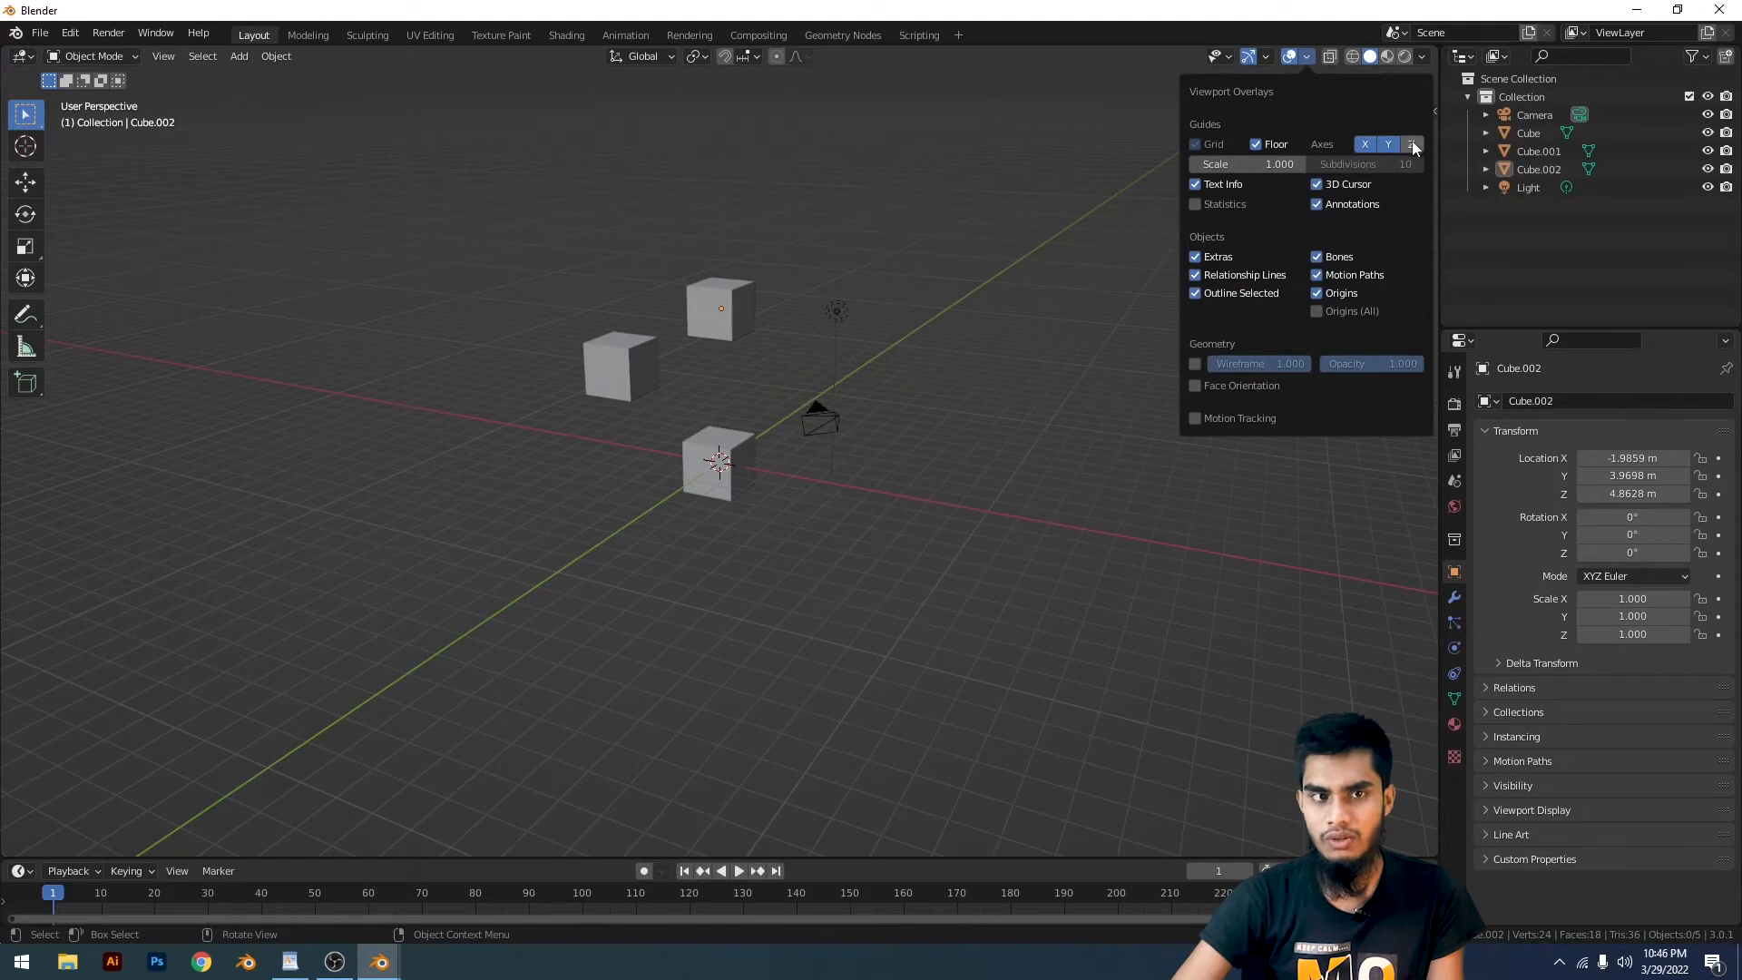
click(1412, 143)
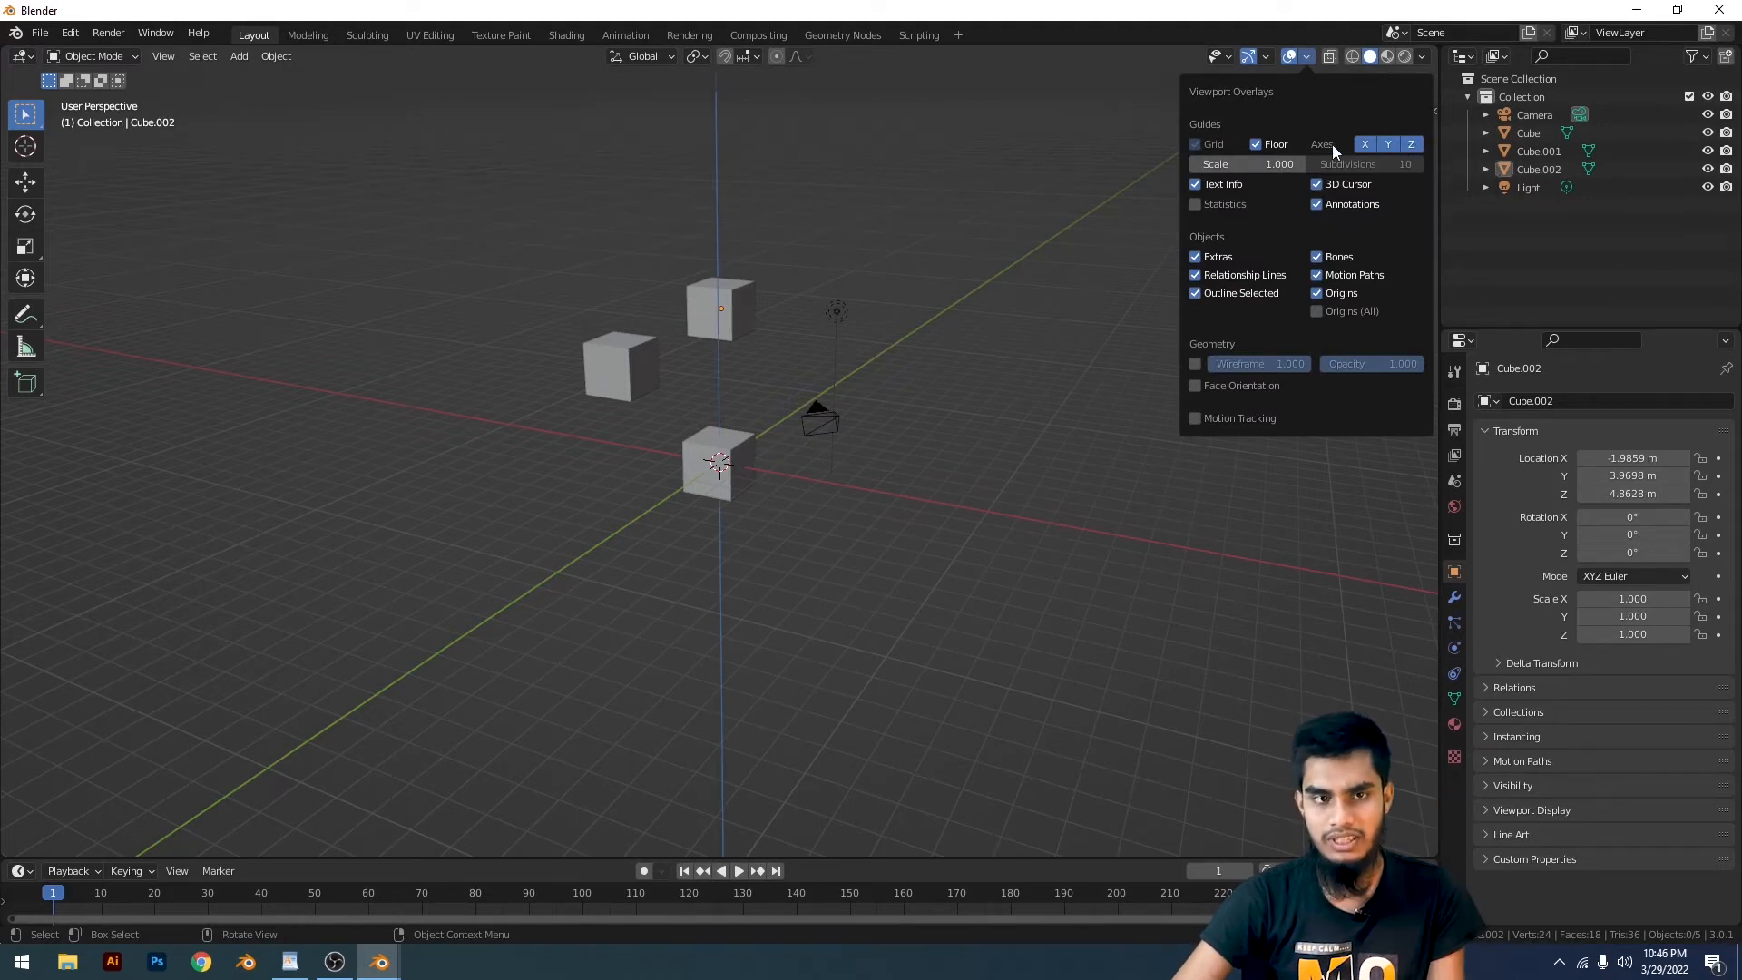
click(1395, 145)
click(1412, 144)
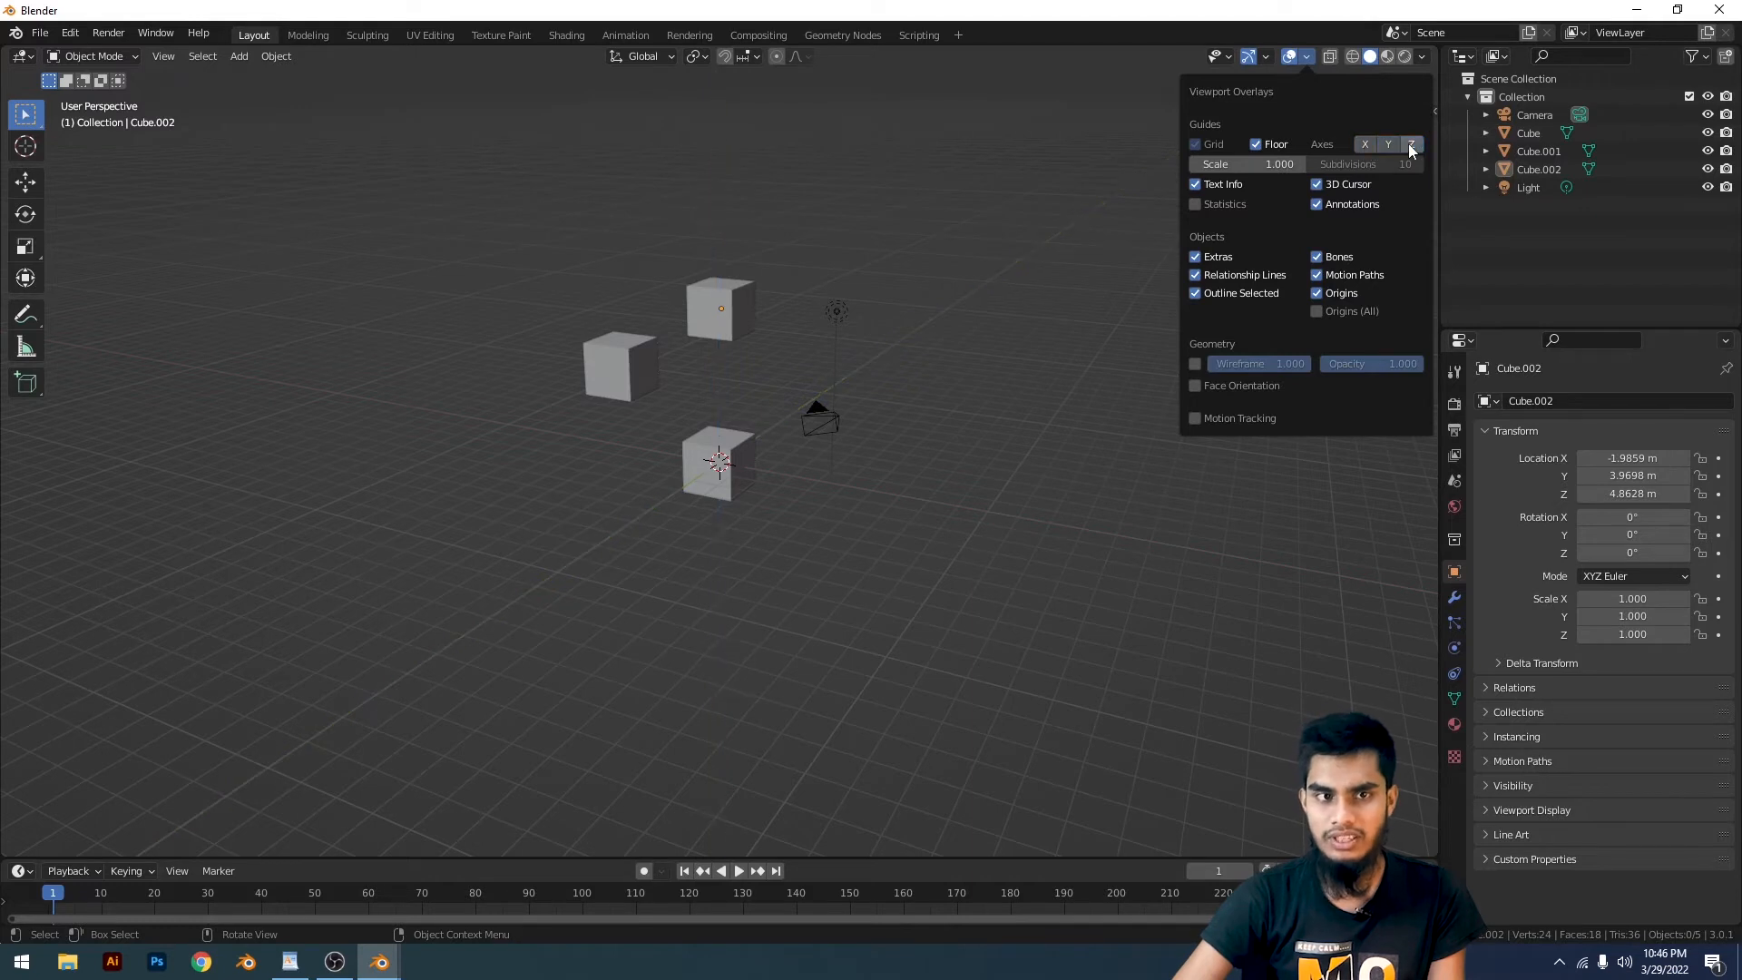
click(1391, 144)
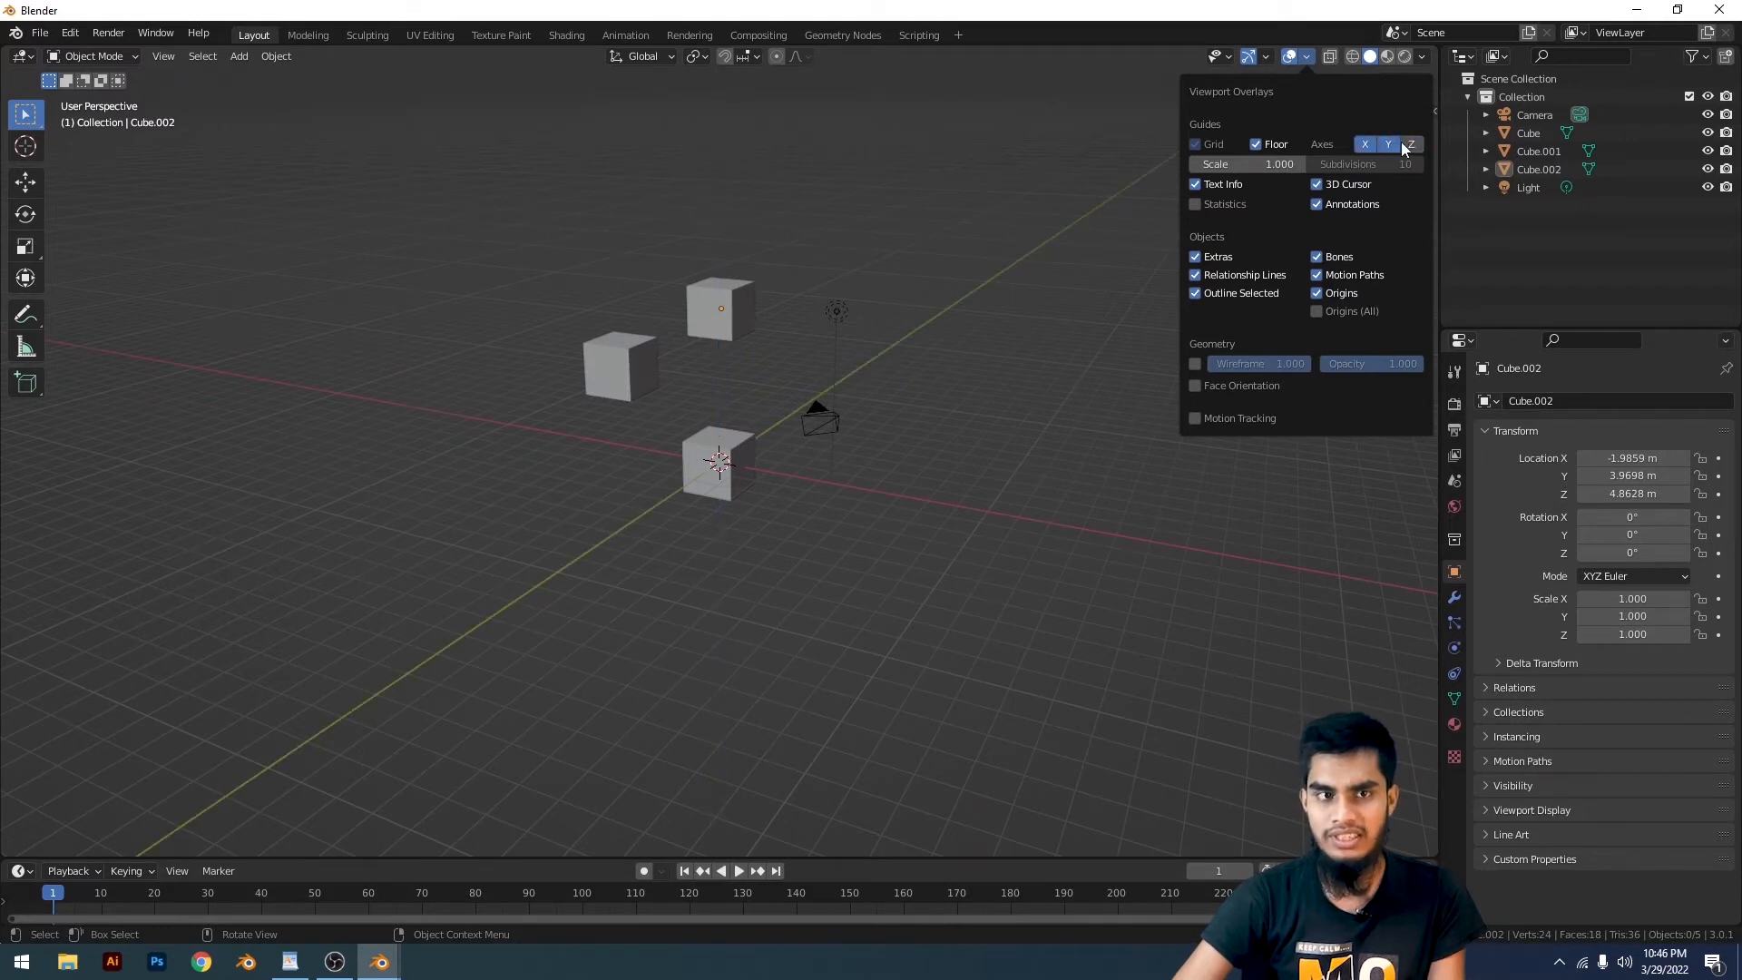
Show the Z axis line in the viewport overlays and turn it off again, keeping X and Y shown
click(1414, 144)
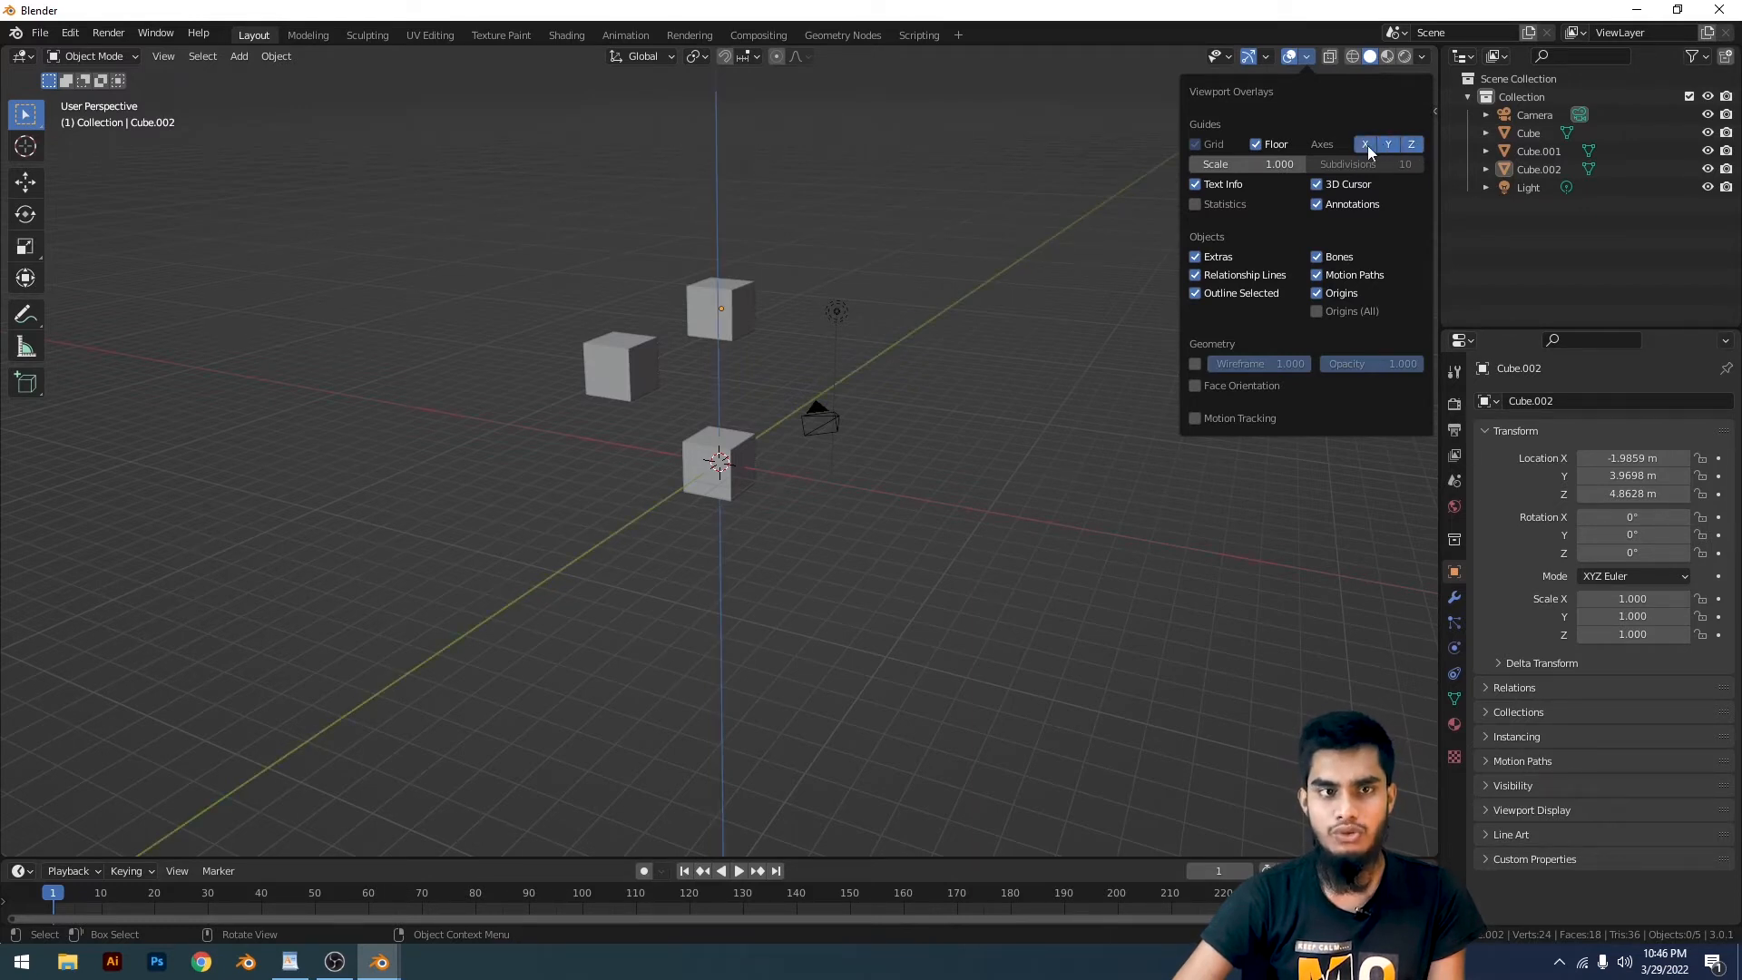
click(1401, 141)
click(1395, 143)
click(1412, 145)
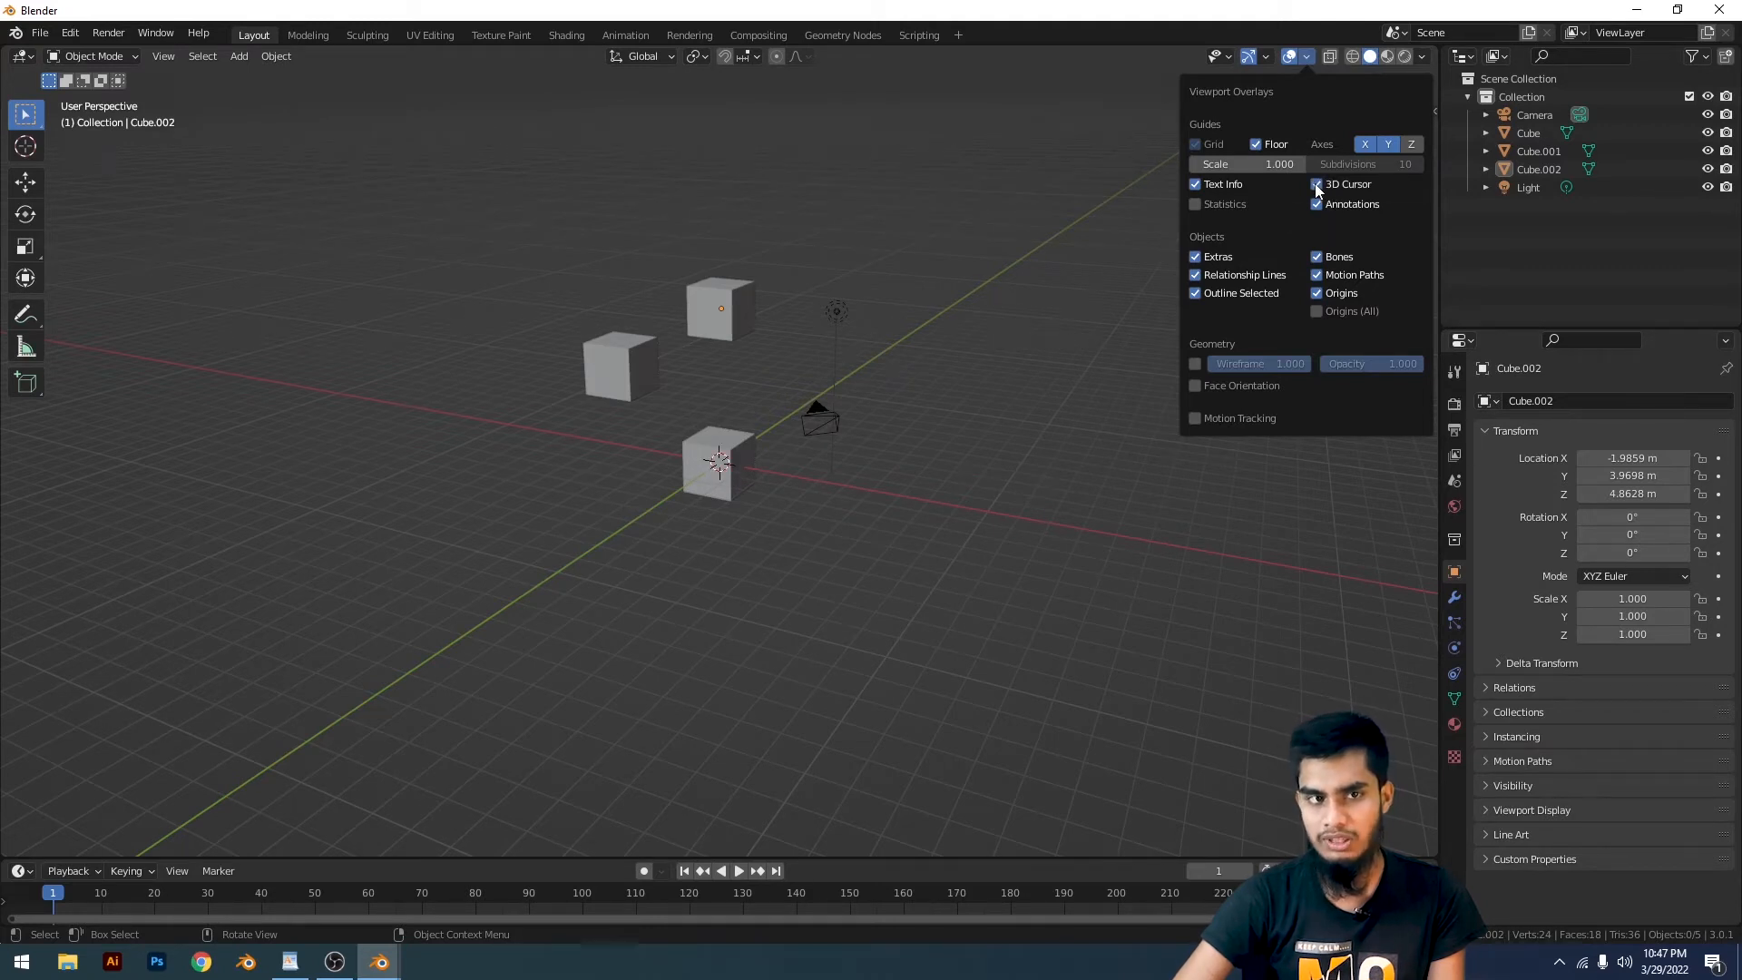
Toggle Text Info off and back on in the viewport overlays
click(1201, 188)
click(1202, 189)
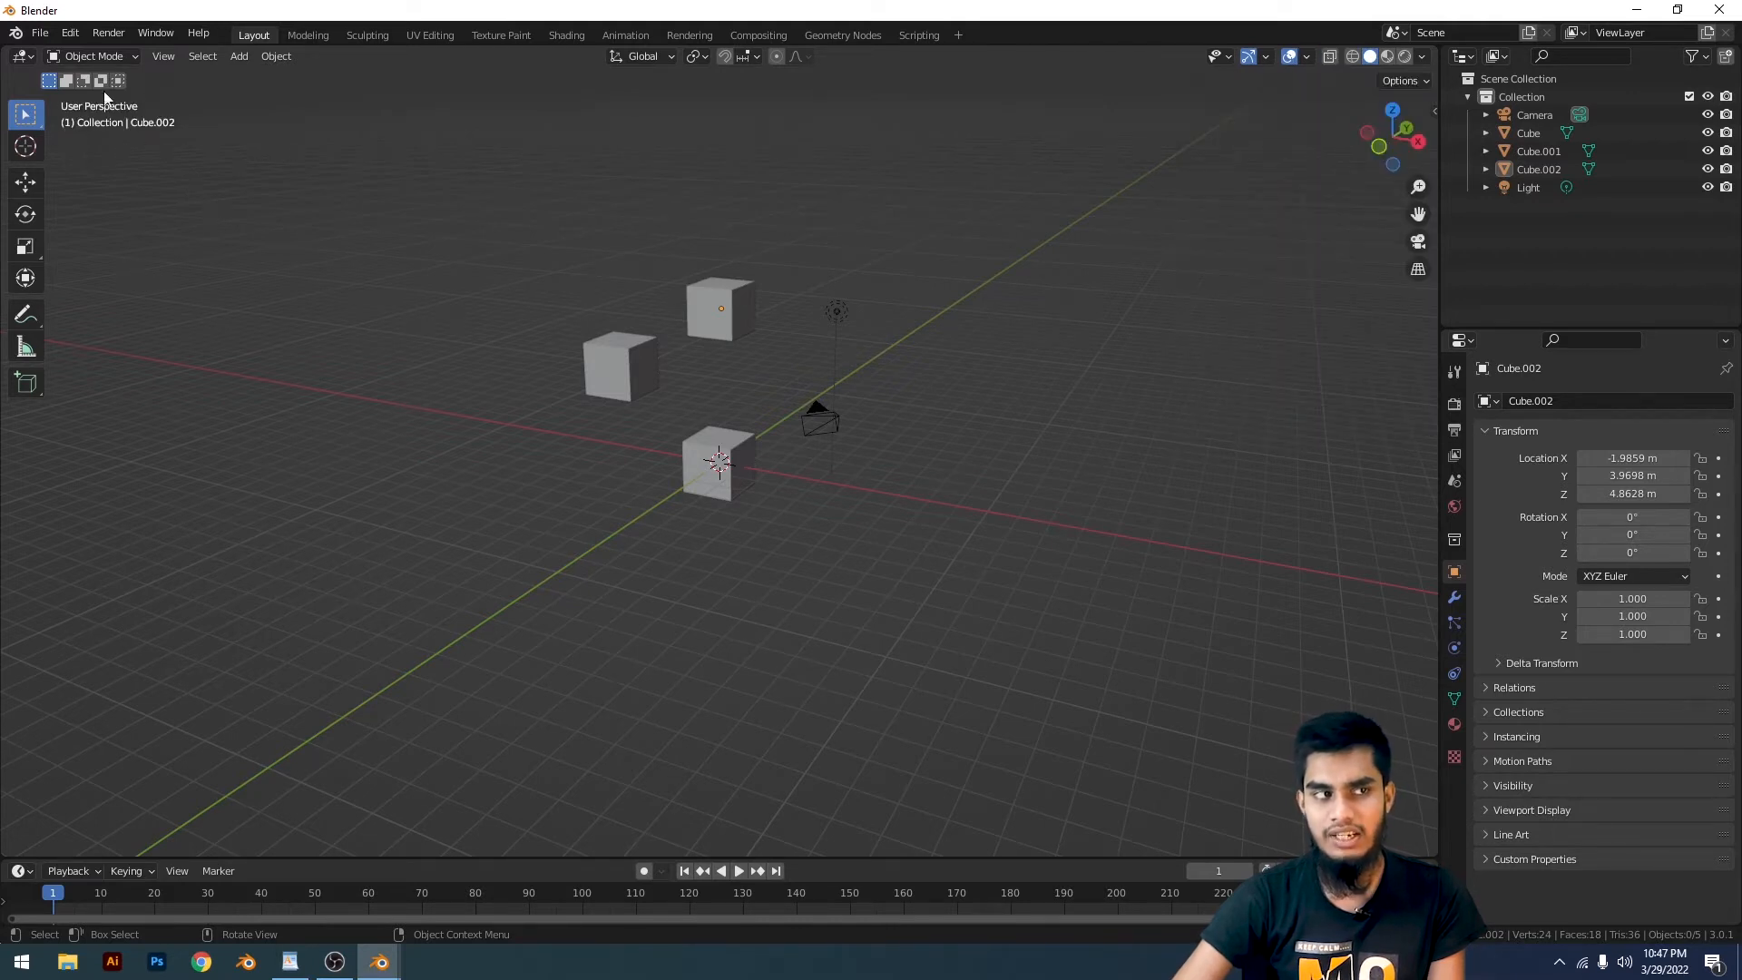
click(1304, 58)
click(1197, 185)
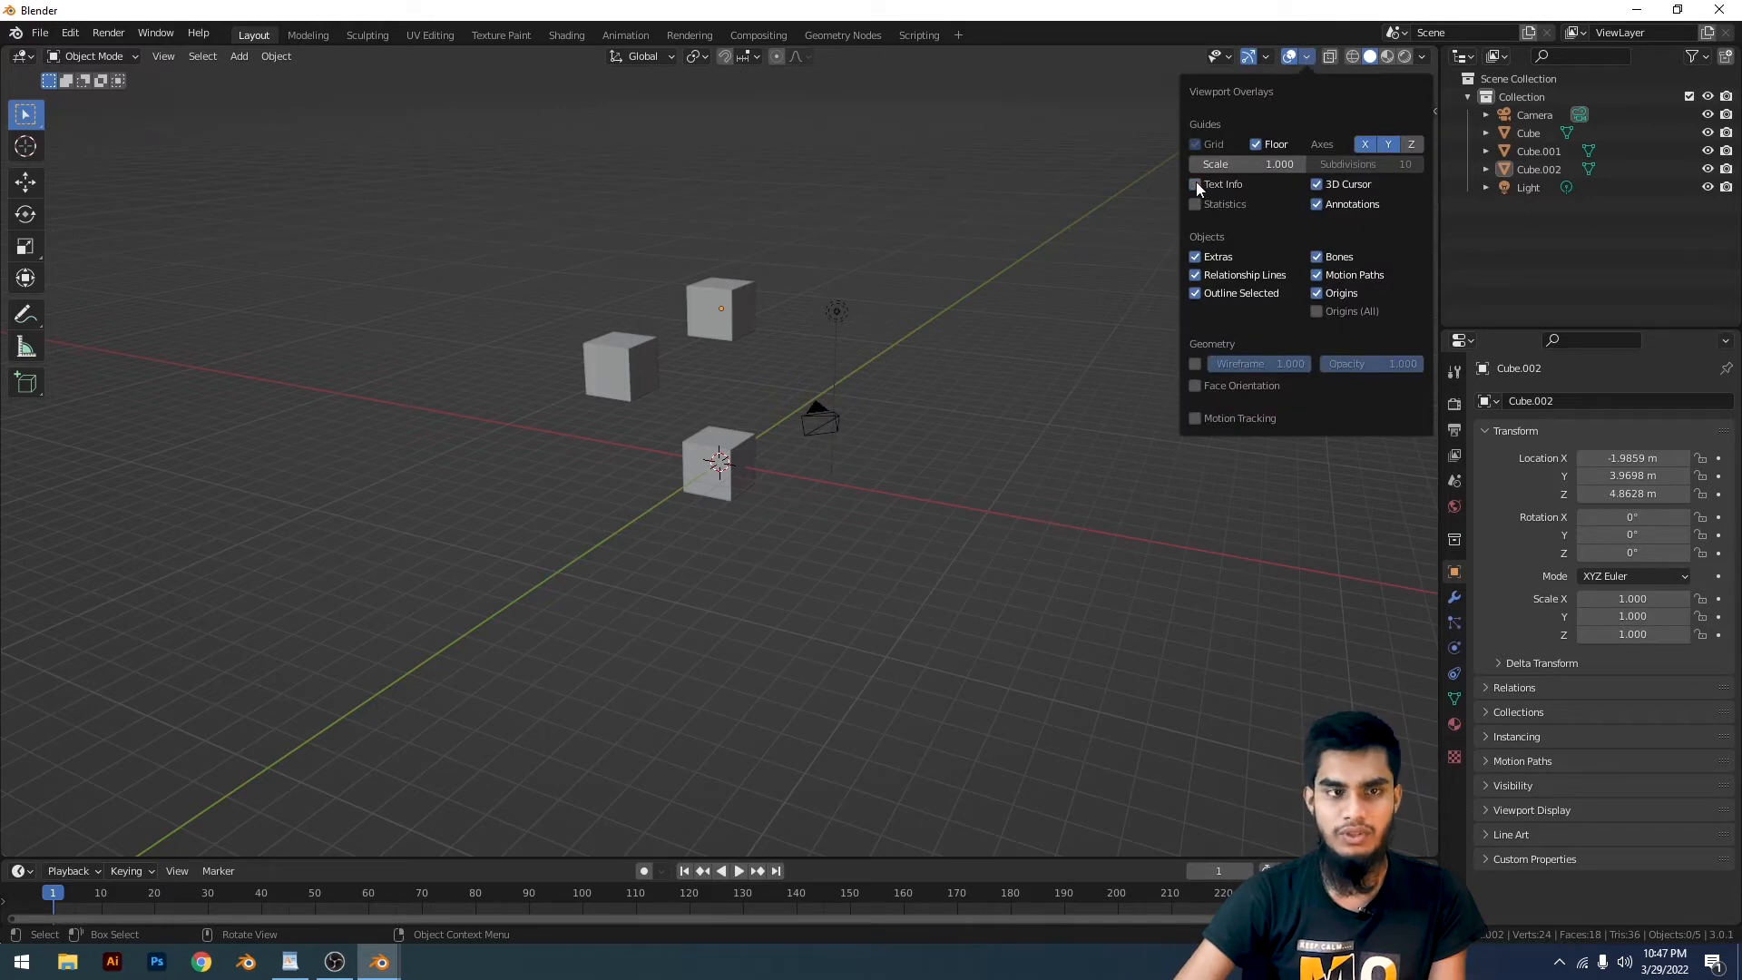
click(1197, 184)
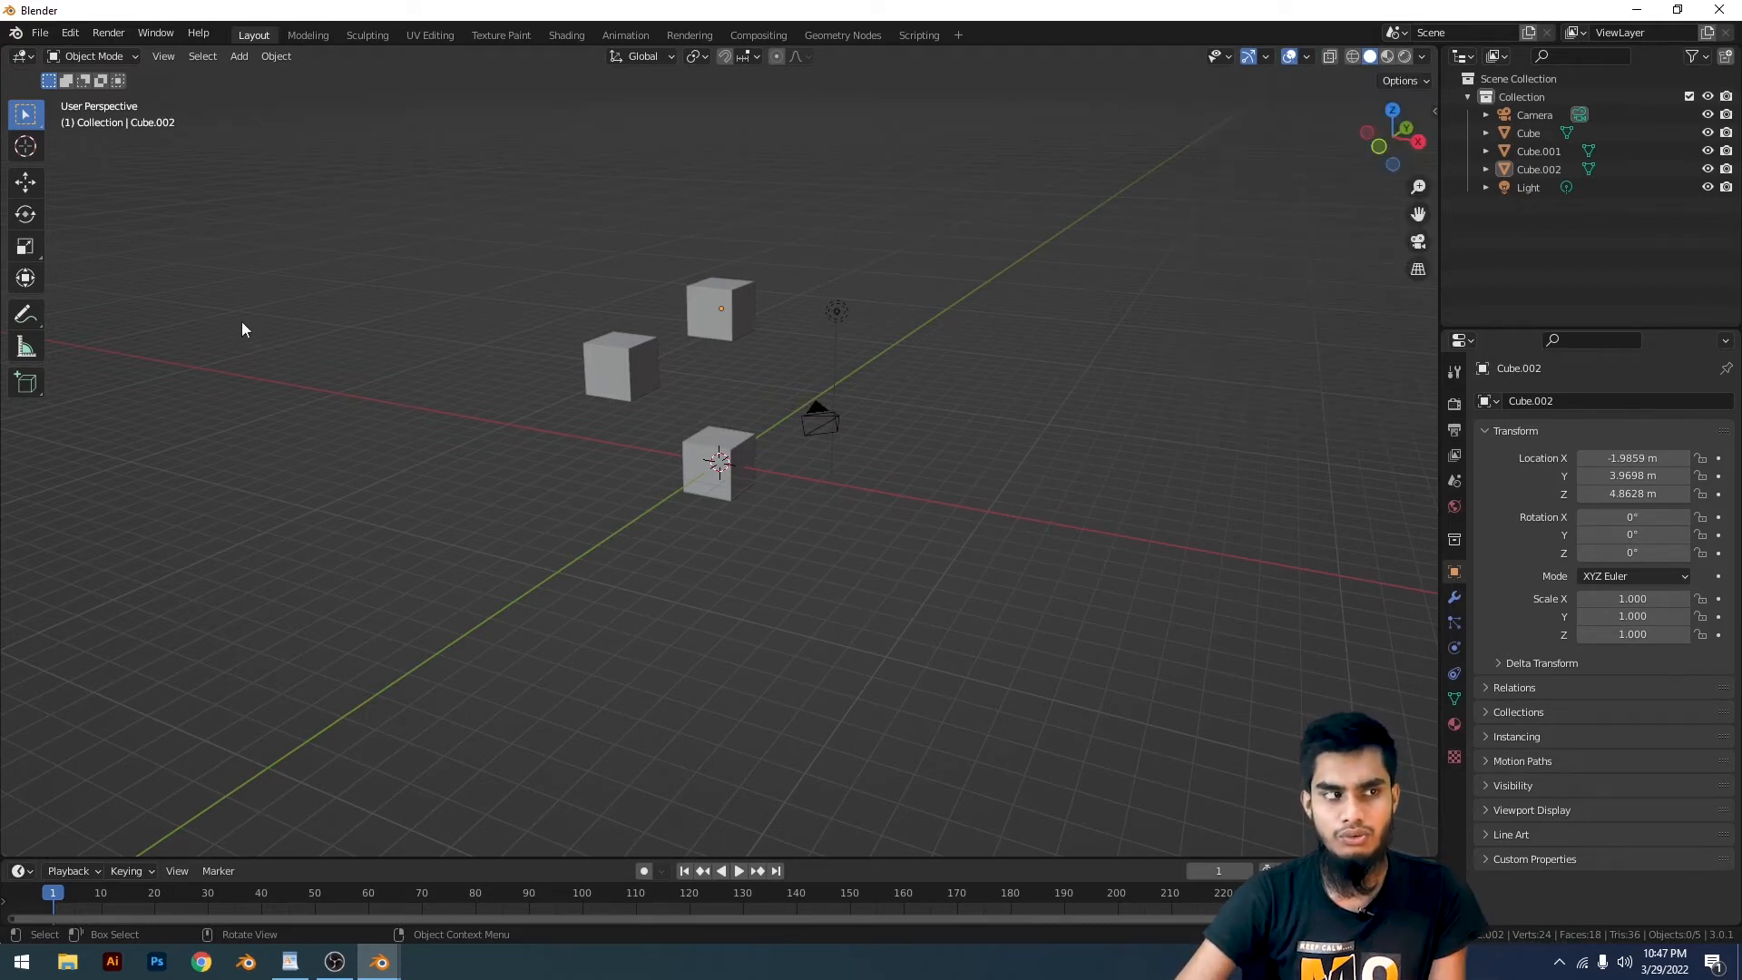
Draw several freehand annotation strokes beside the cubes with the Annotate tool, and return to the Select Box tool
click(26, 315)
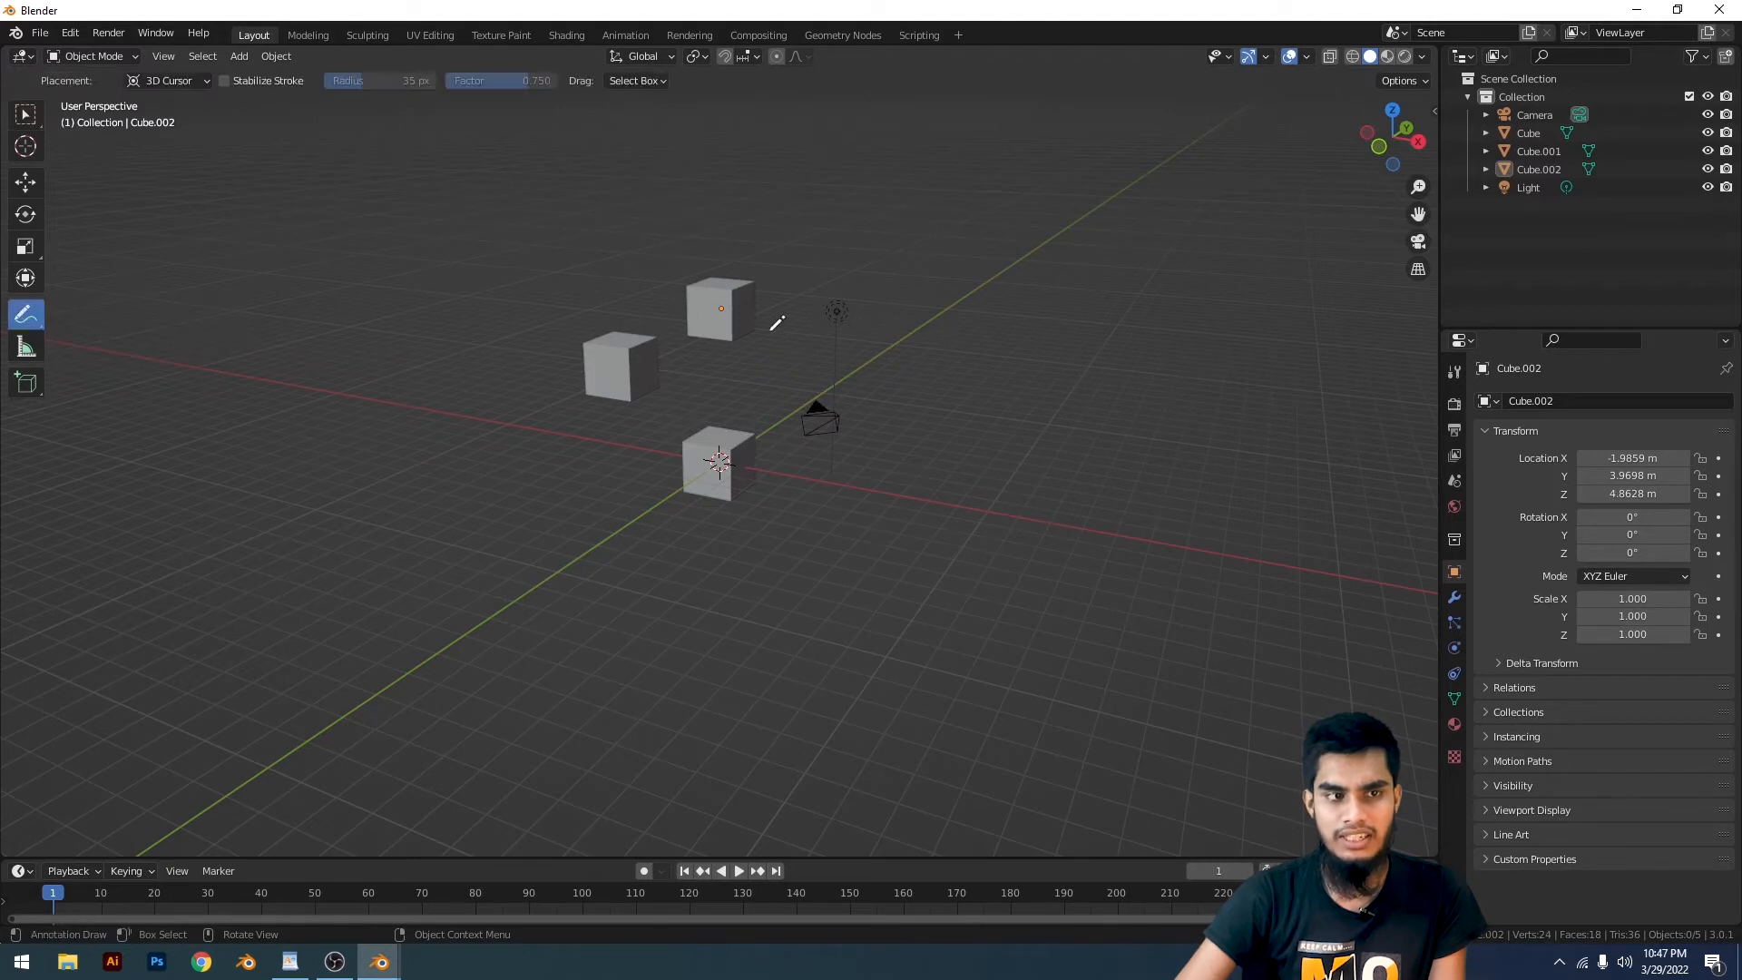
click(878, 295)
drag(852, 286, 786, 363)
mouse_move(922, 314)
mouse_down()
mouse_move(916, 340)
mouse_move(667, 456)
mouse_up()
drag(1003, 307, 748, 433)
drag(940, 303, 768, 386)
drag(1007, 277, 744, 331)
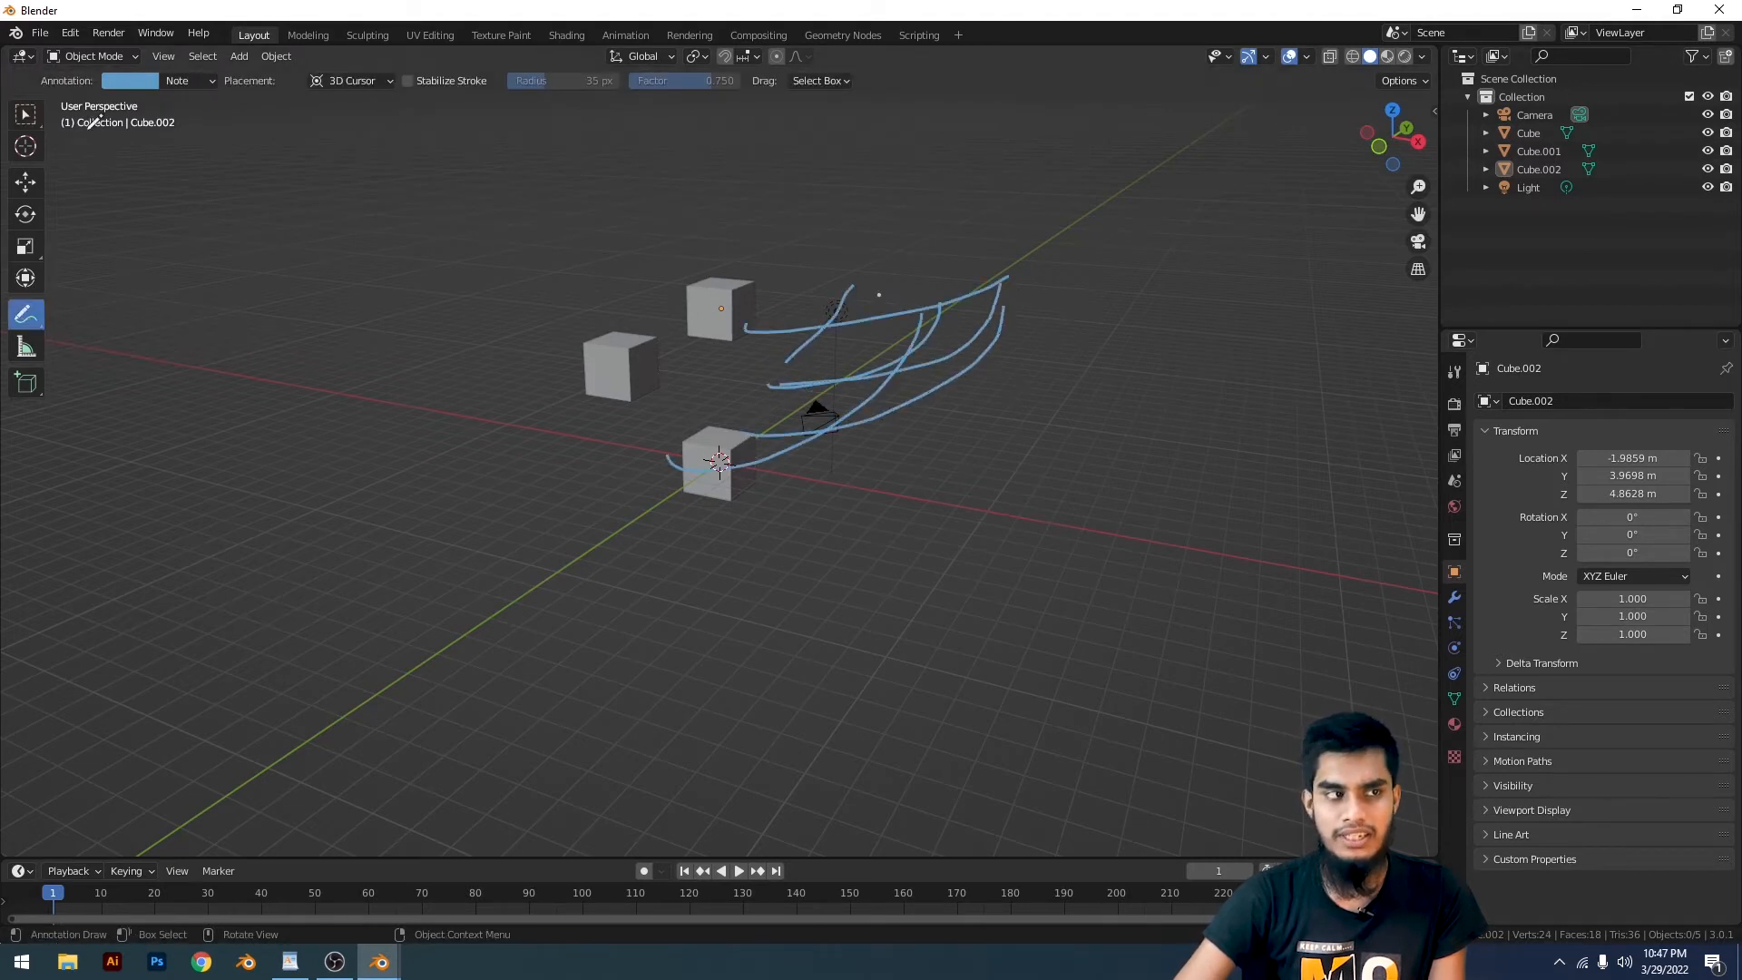
click(25, 115)
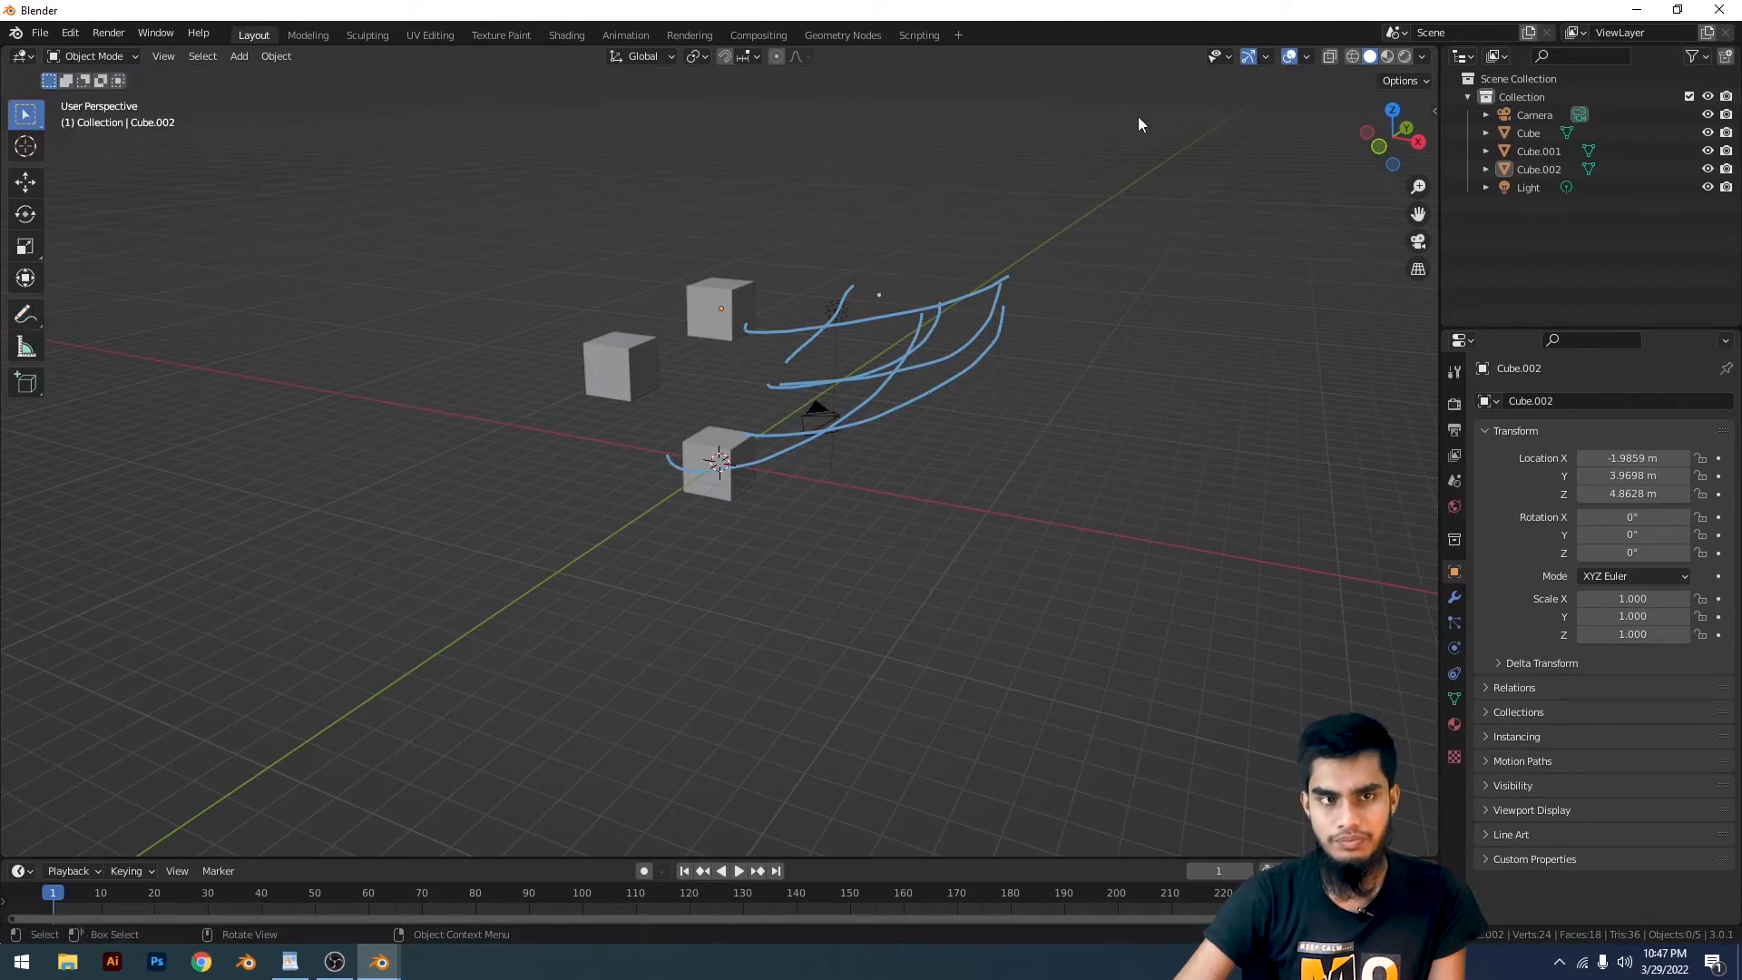
Toggle Annotations off and on in the viewport overlays, leaving them shown
click(1305, 56)
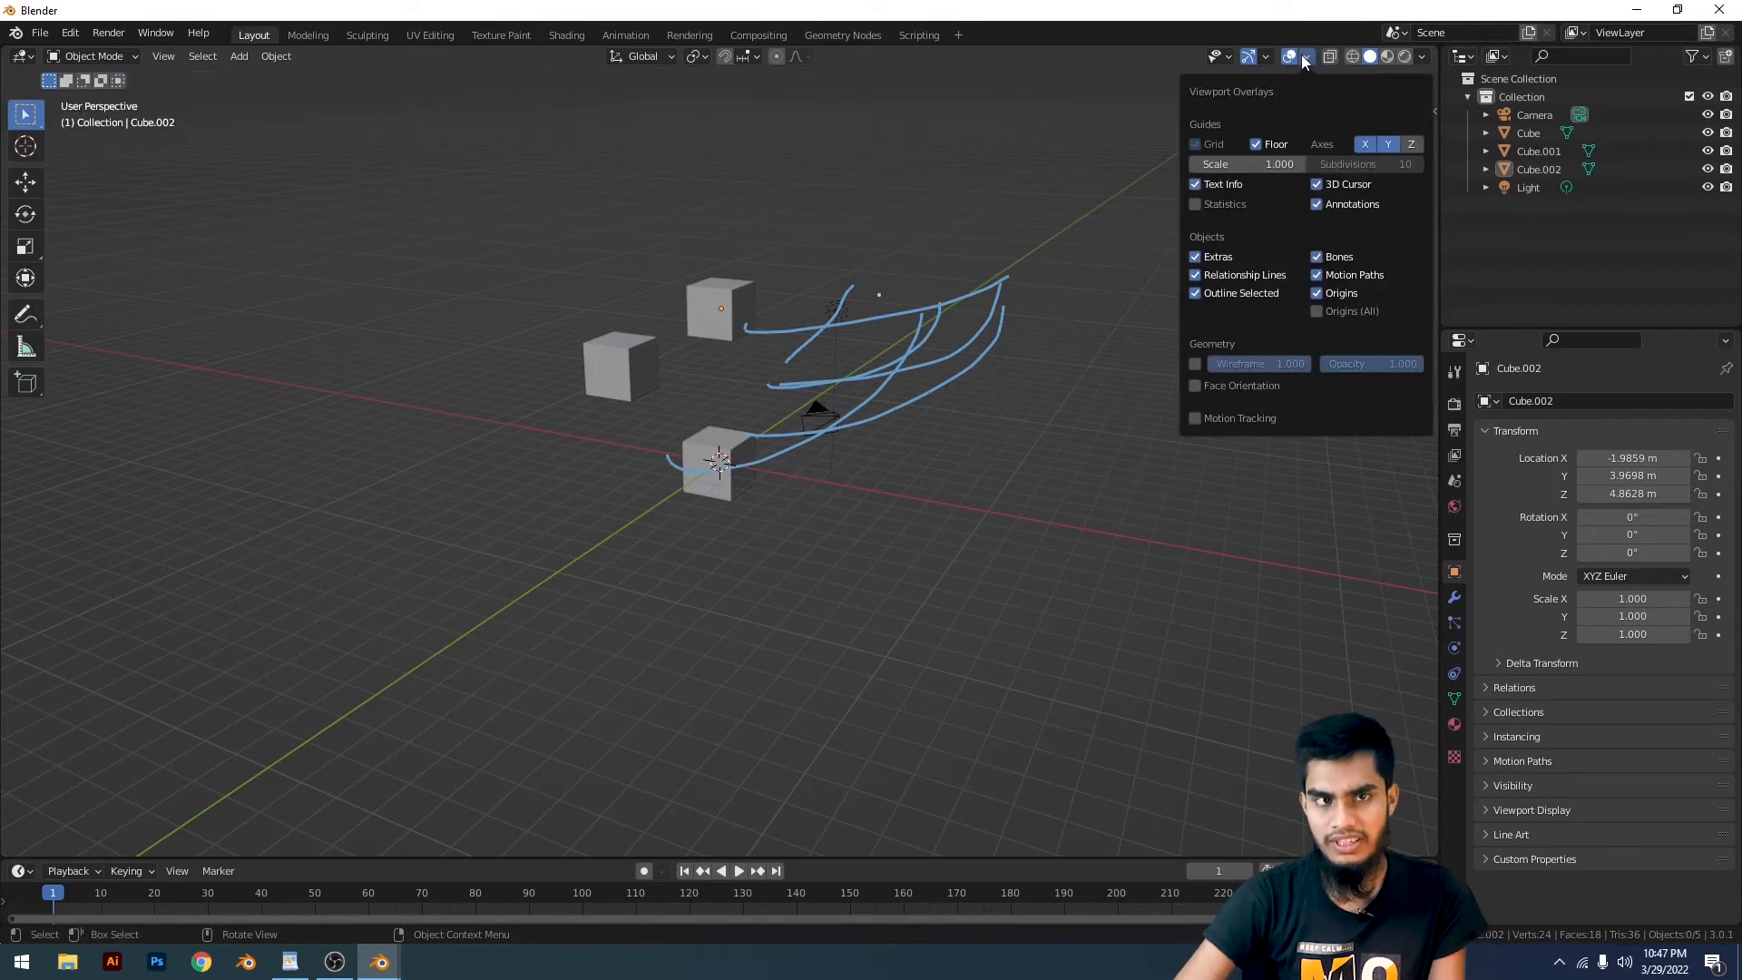
click(1316, 205)
click(1317, 205)
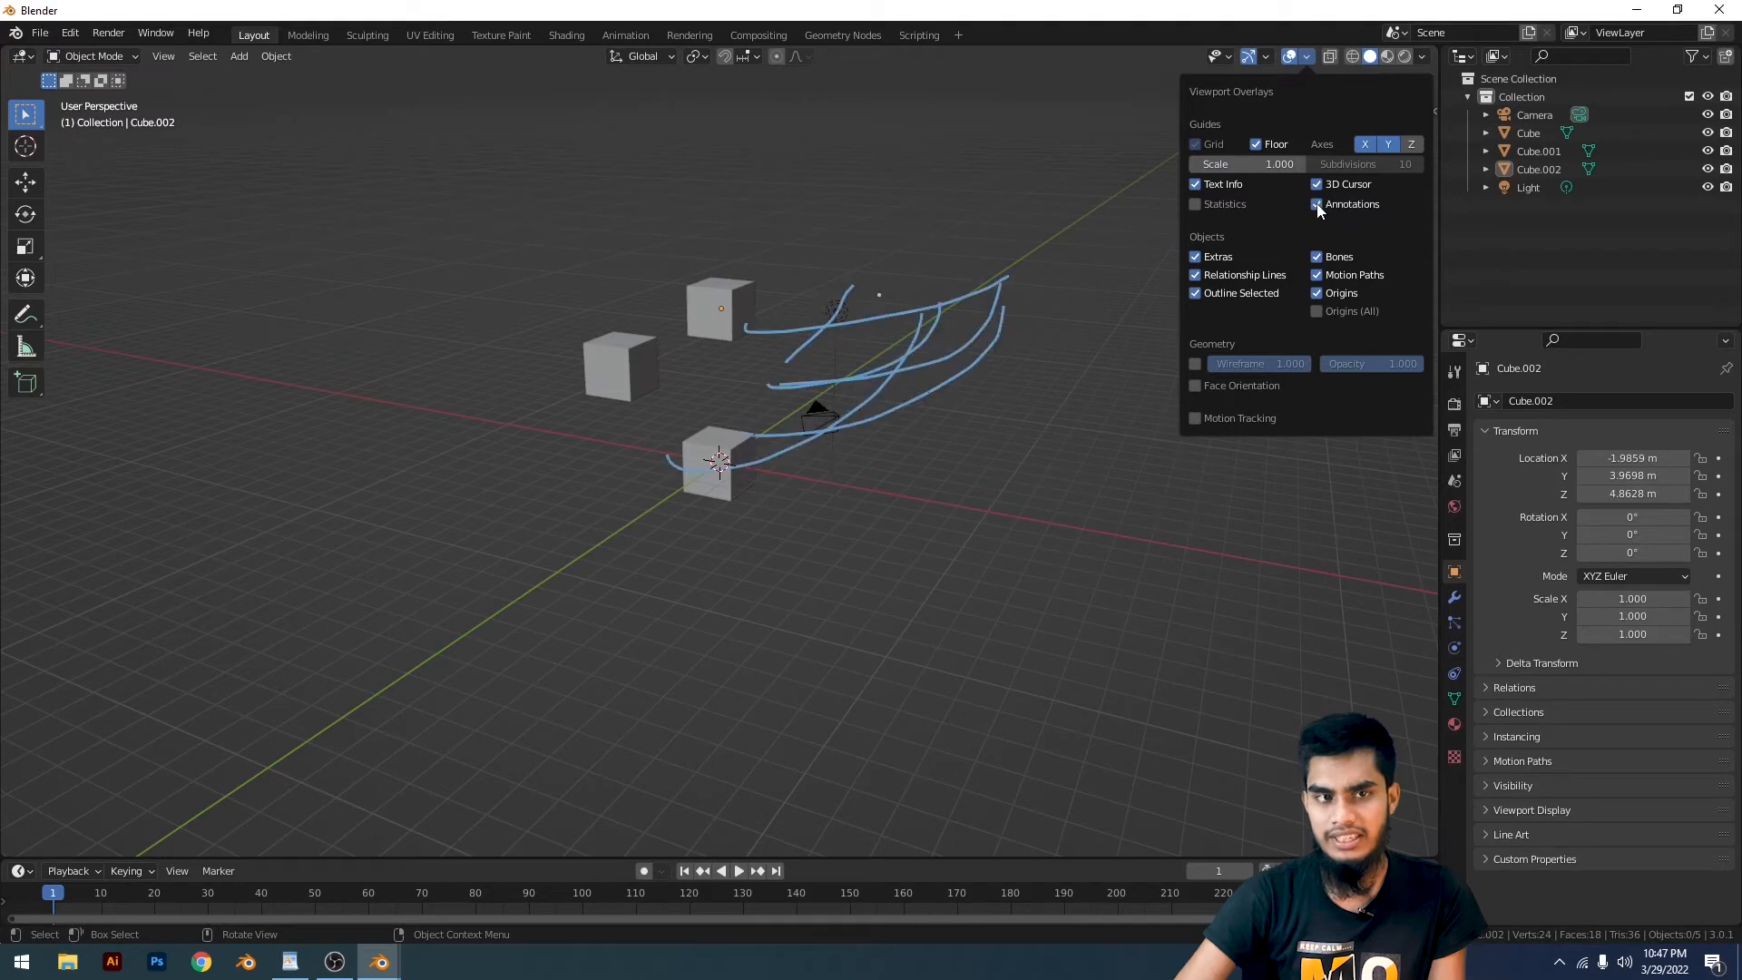
click(1316, 205)
click(1317, 205)
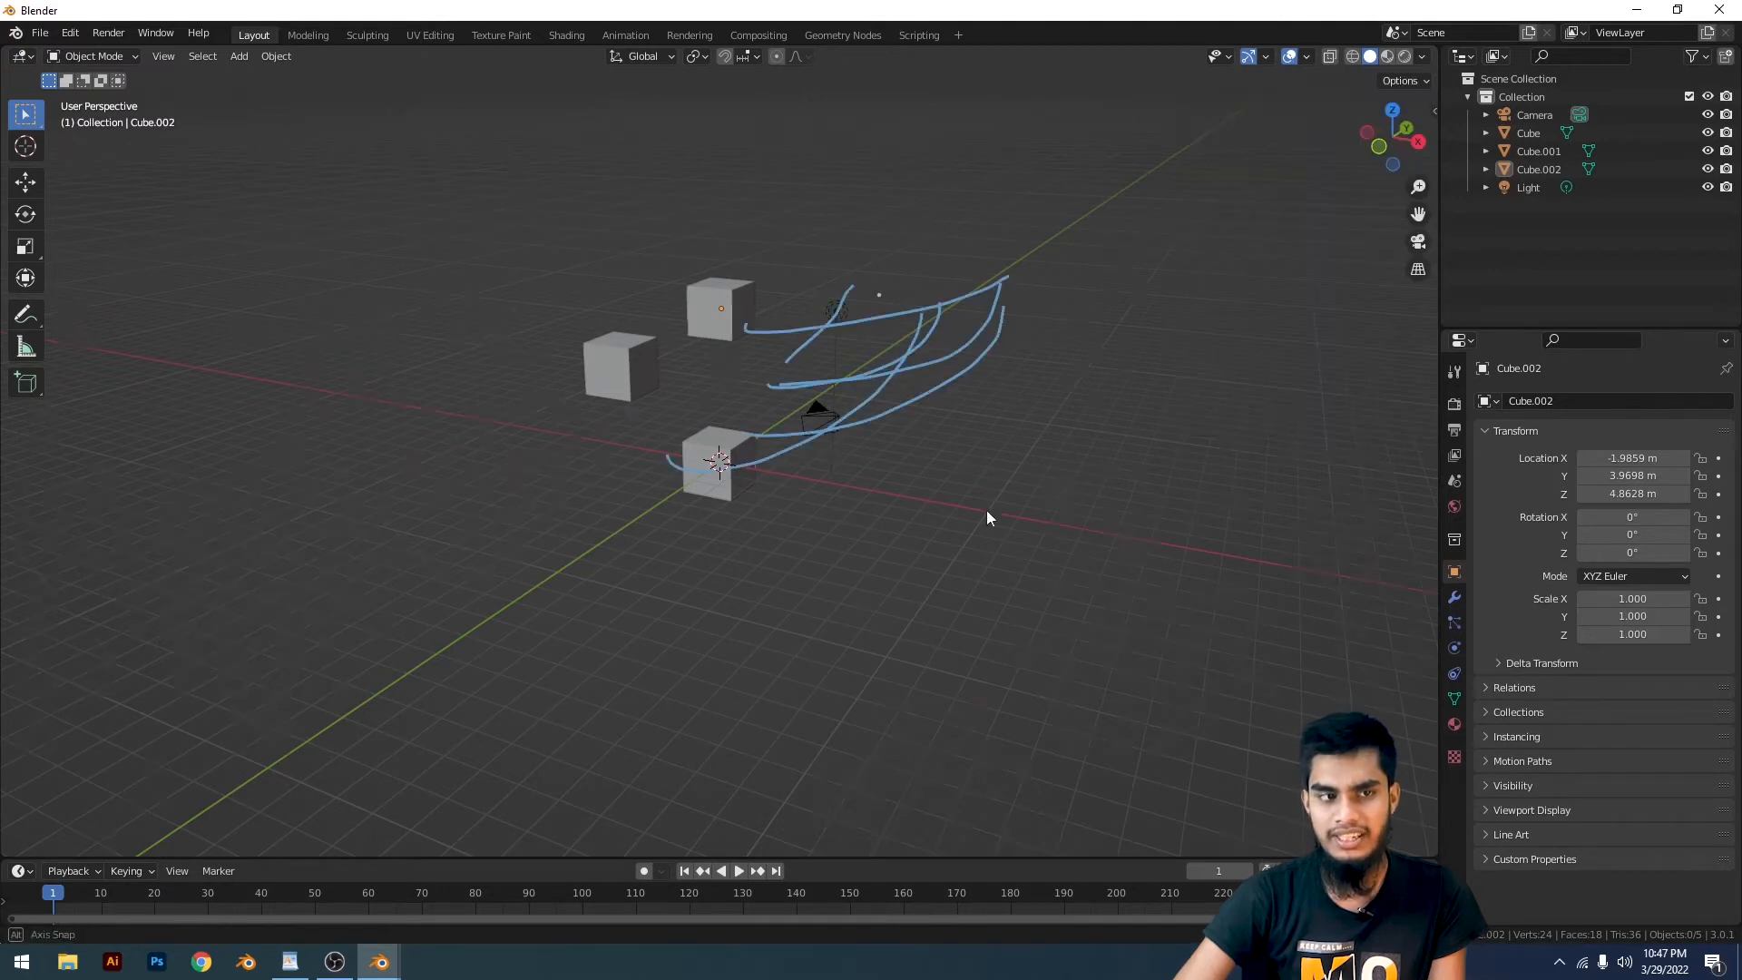
Open the sidebar's View settings and delete the Note annotation layer with its strokes
mouse_move(988, 510)
middle_down()
mouse_move(950, 376)
mouse_move(1009, 416)
mouse_move(1044, 399)
middle_up()
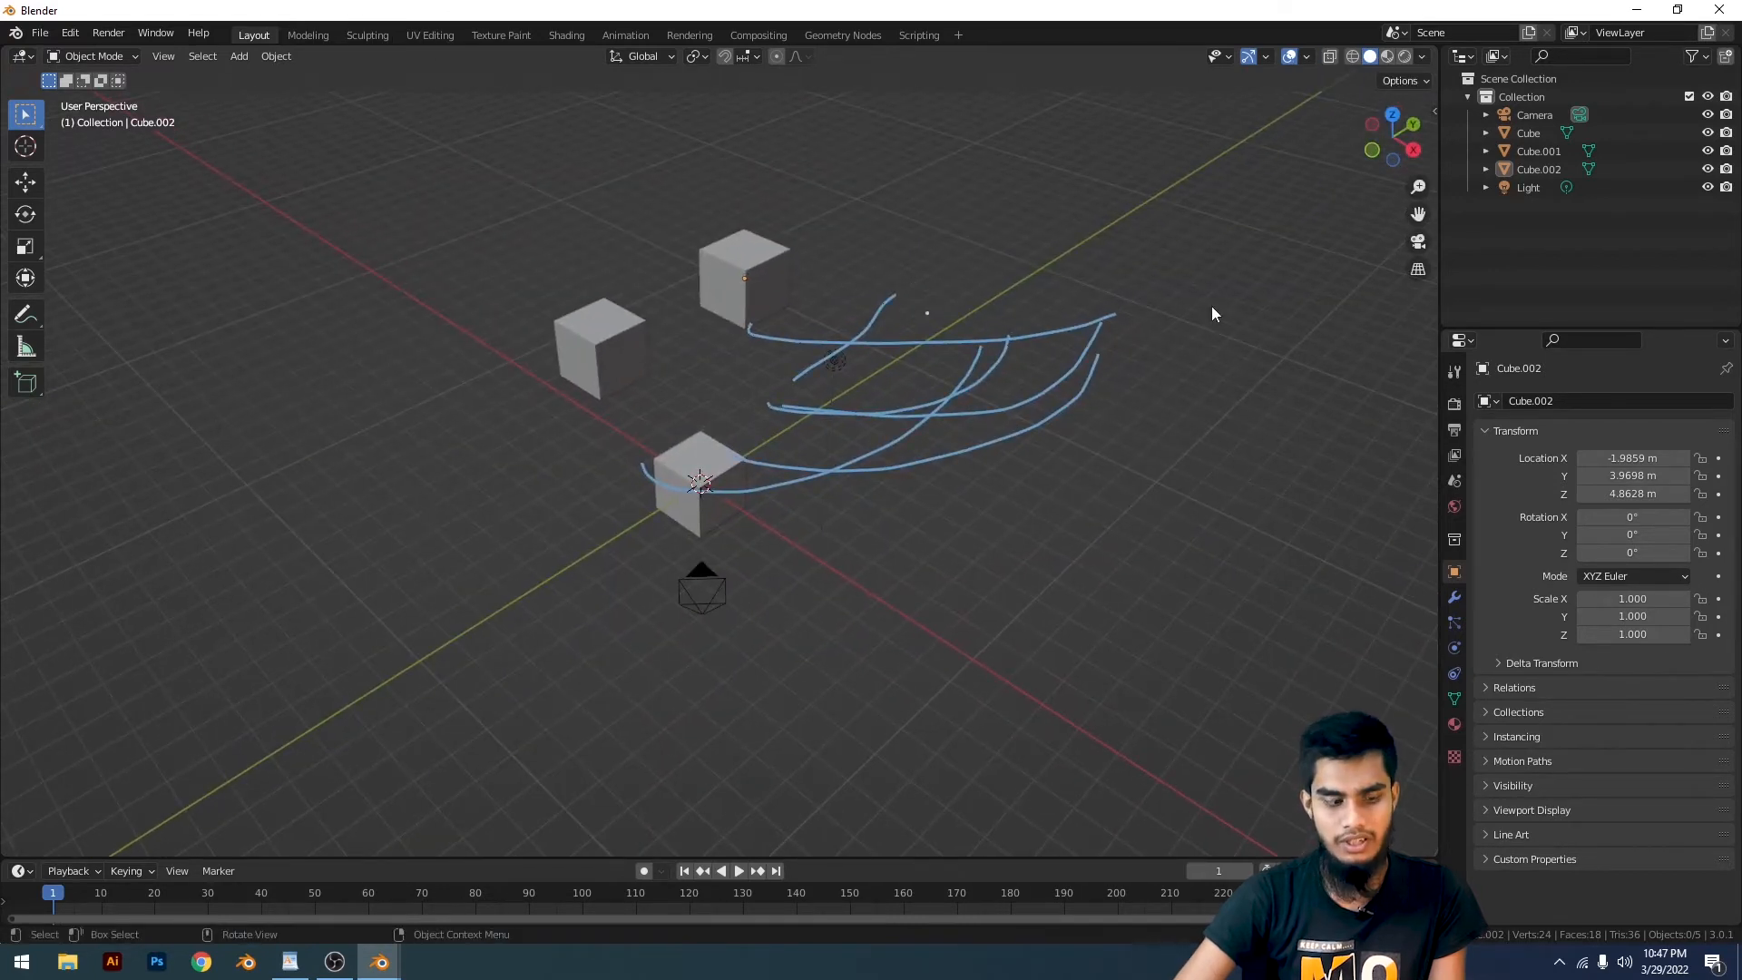
key(n)
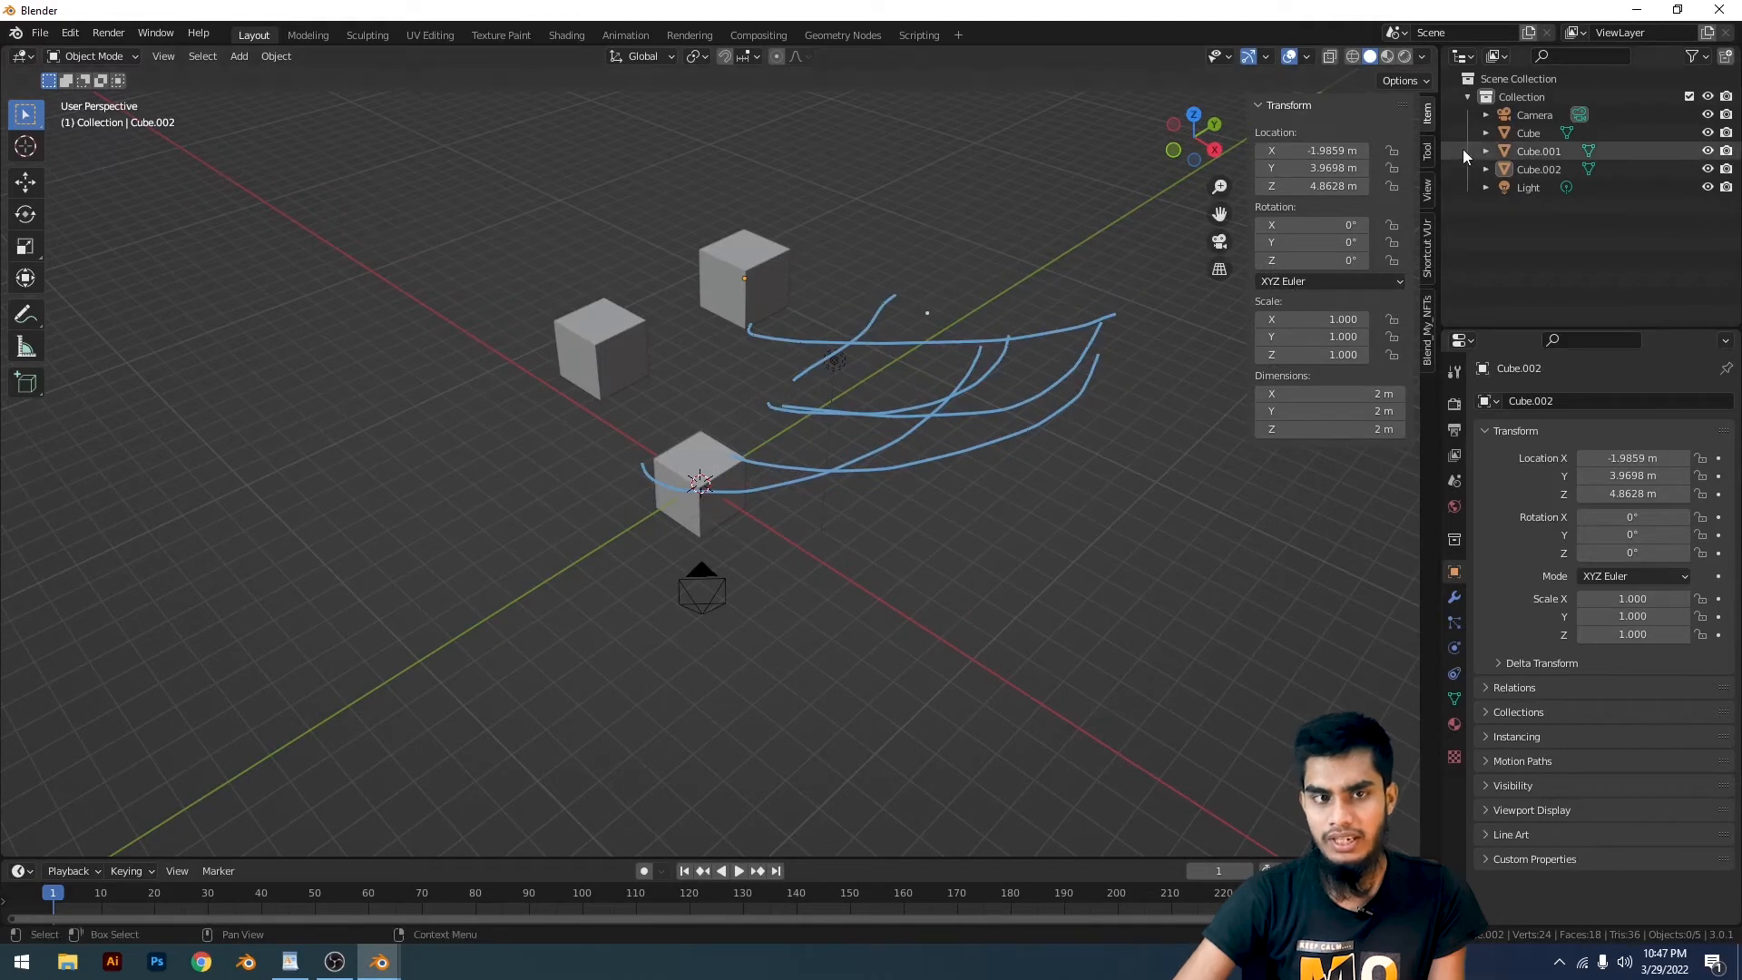
click(1428, 191)
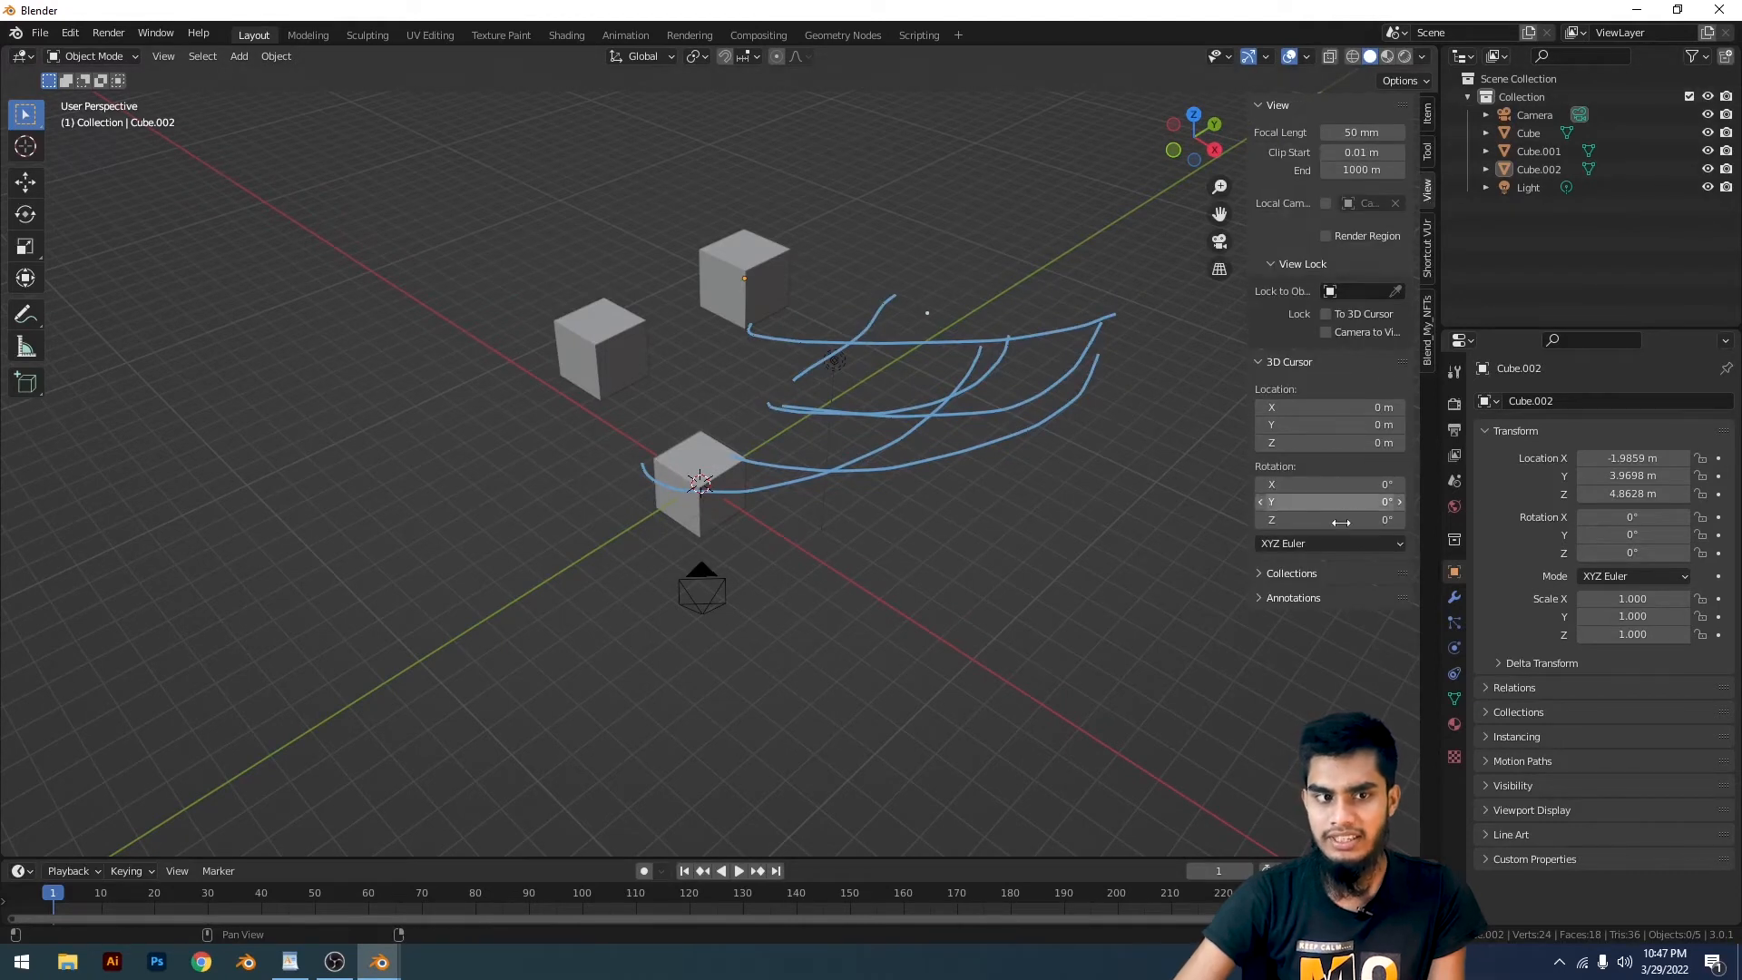
click(1294, 601)
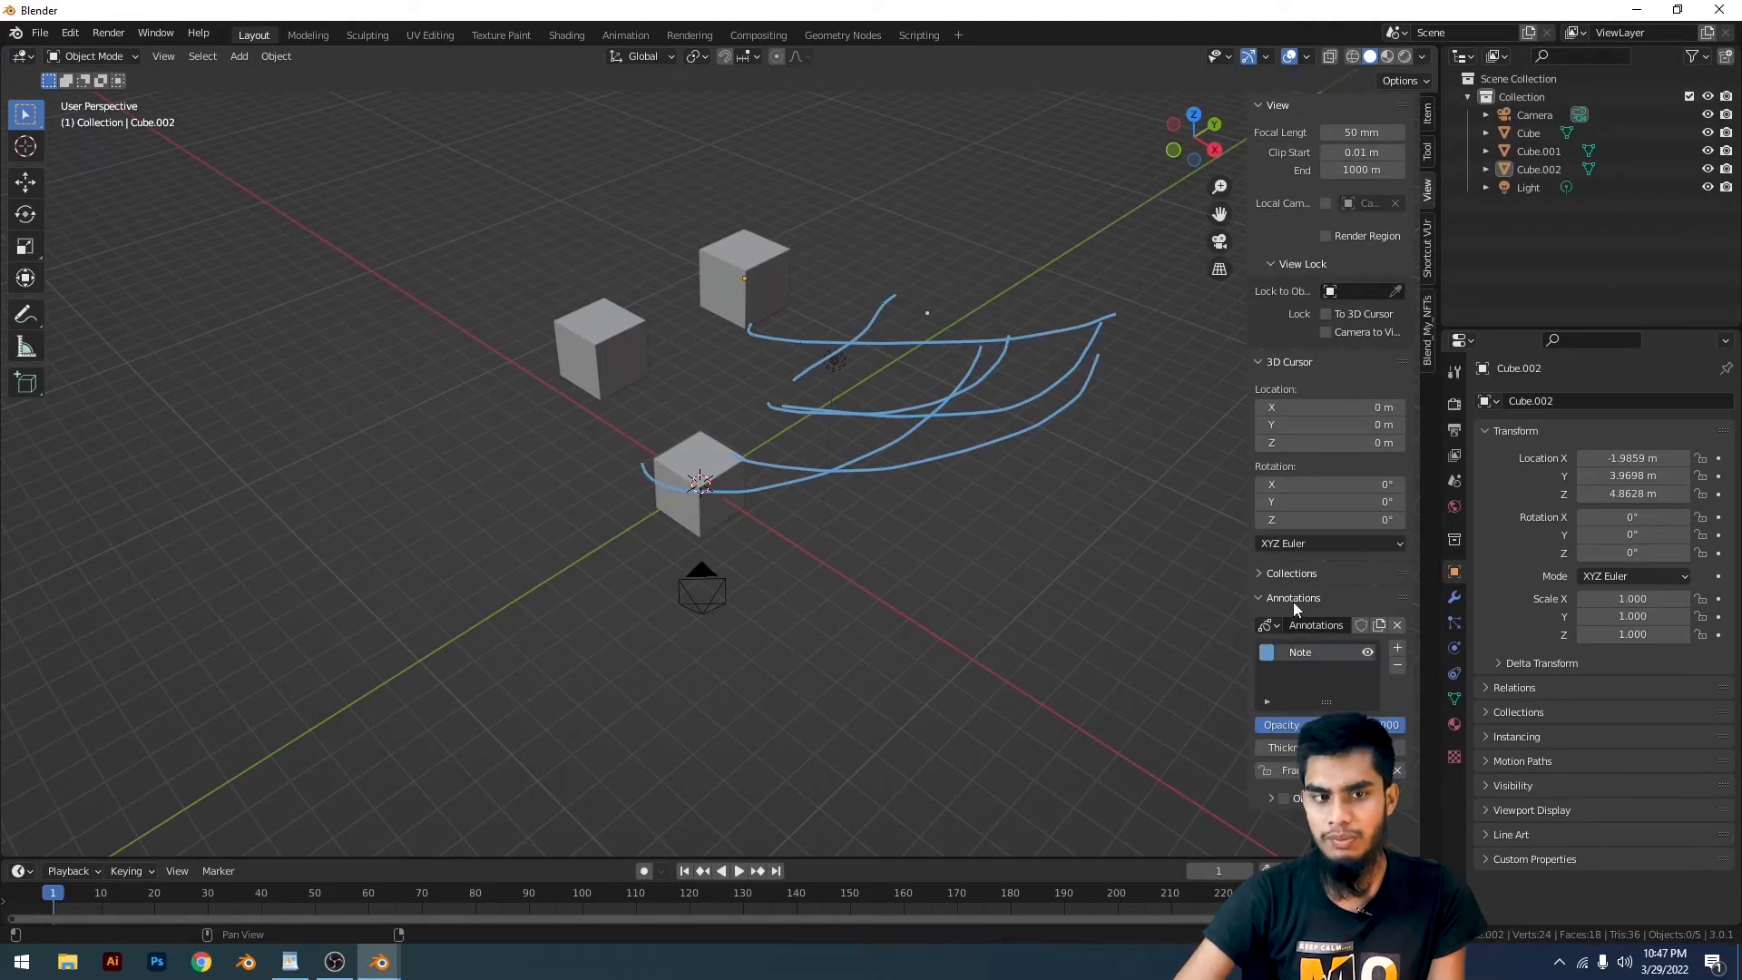
click(1407, 666)
middle_drag(1038, 597, 945, 431)
Toggle Extras off and on in the viewport overlays, leaving the camera and light shown
click(1307, 56)
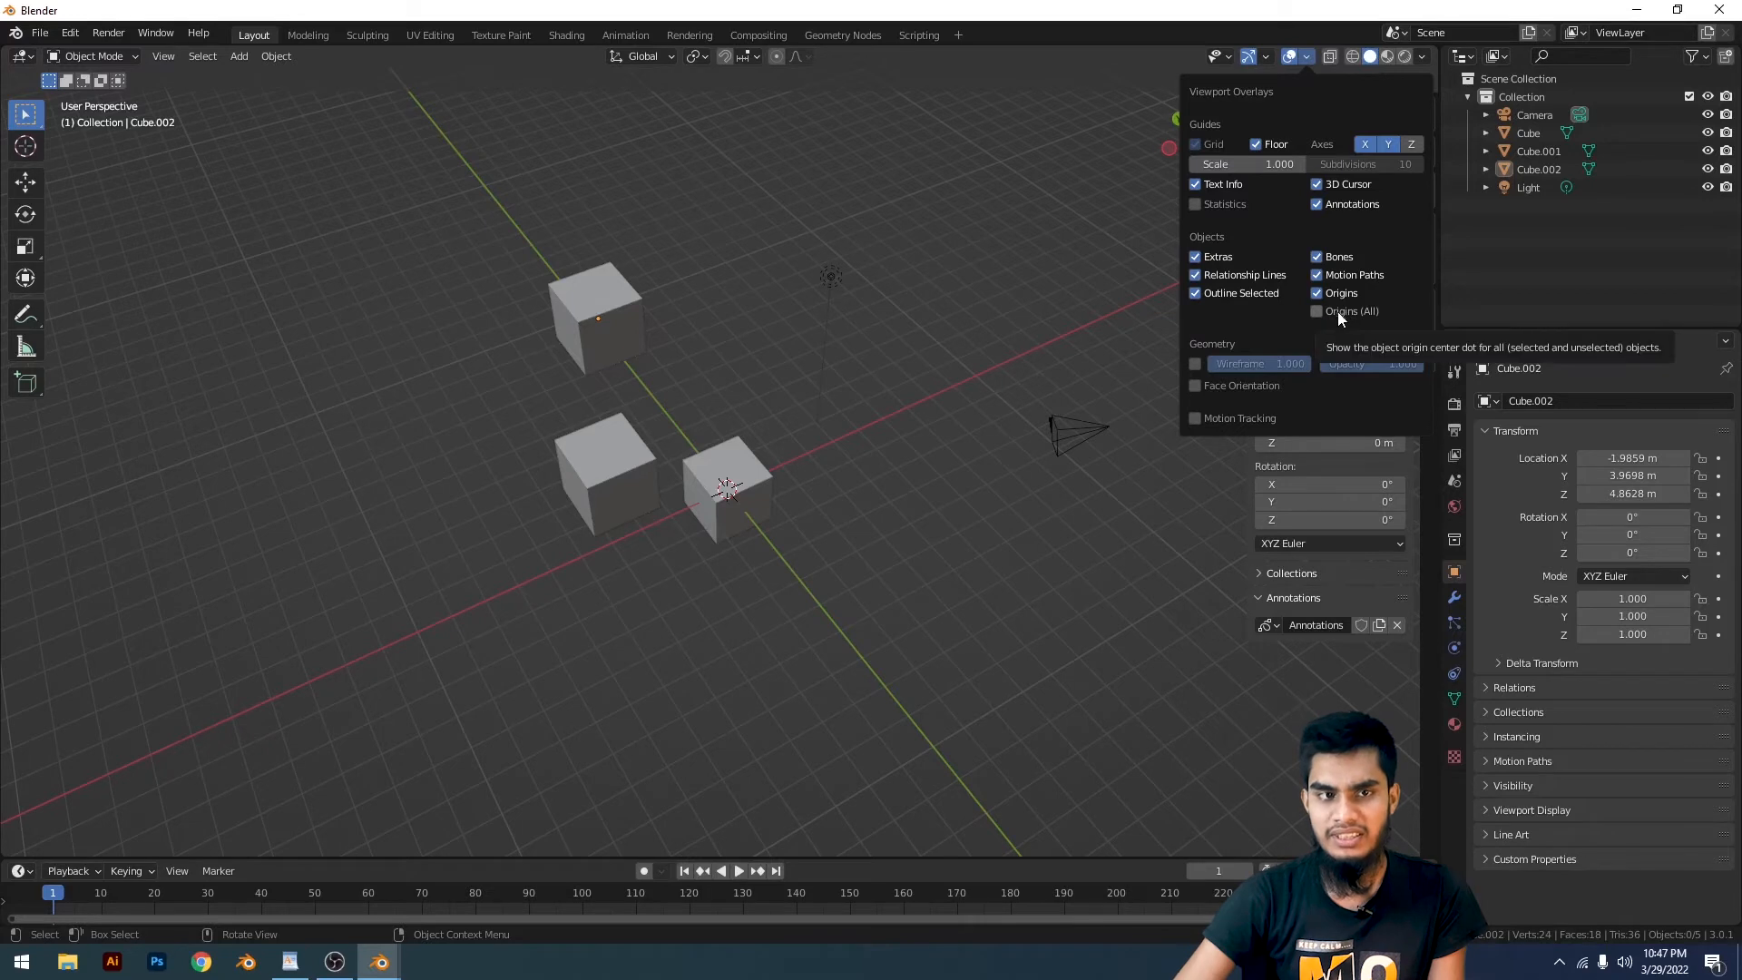
click(1196, 258)
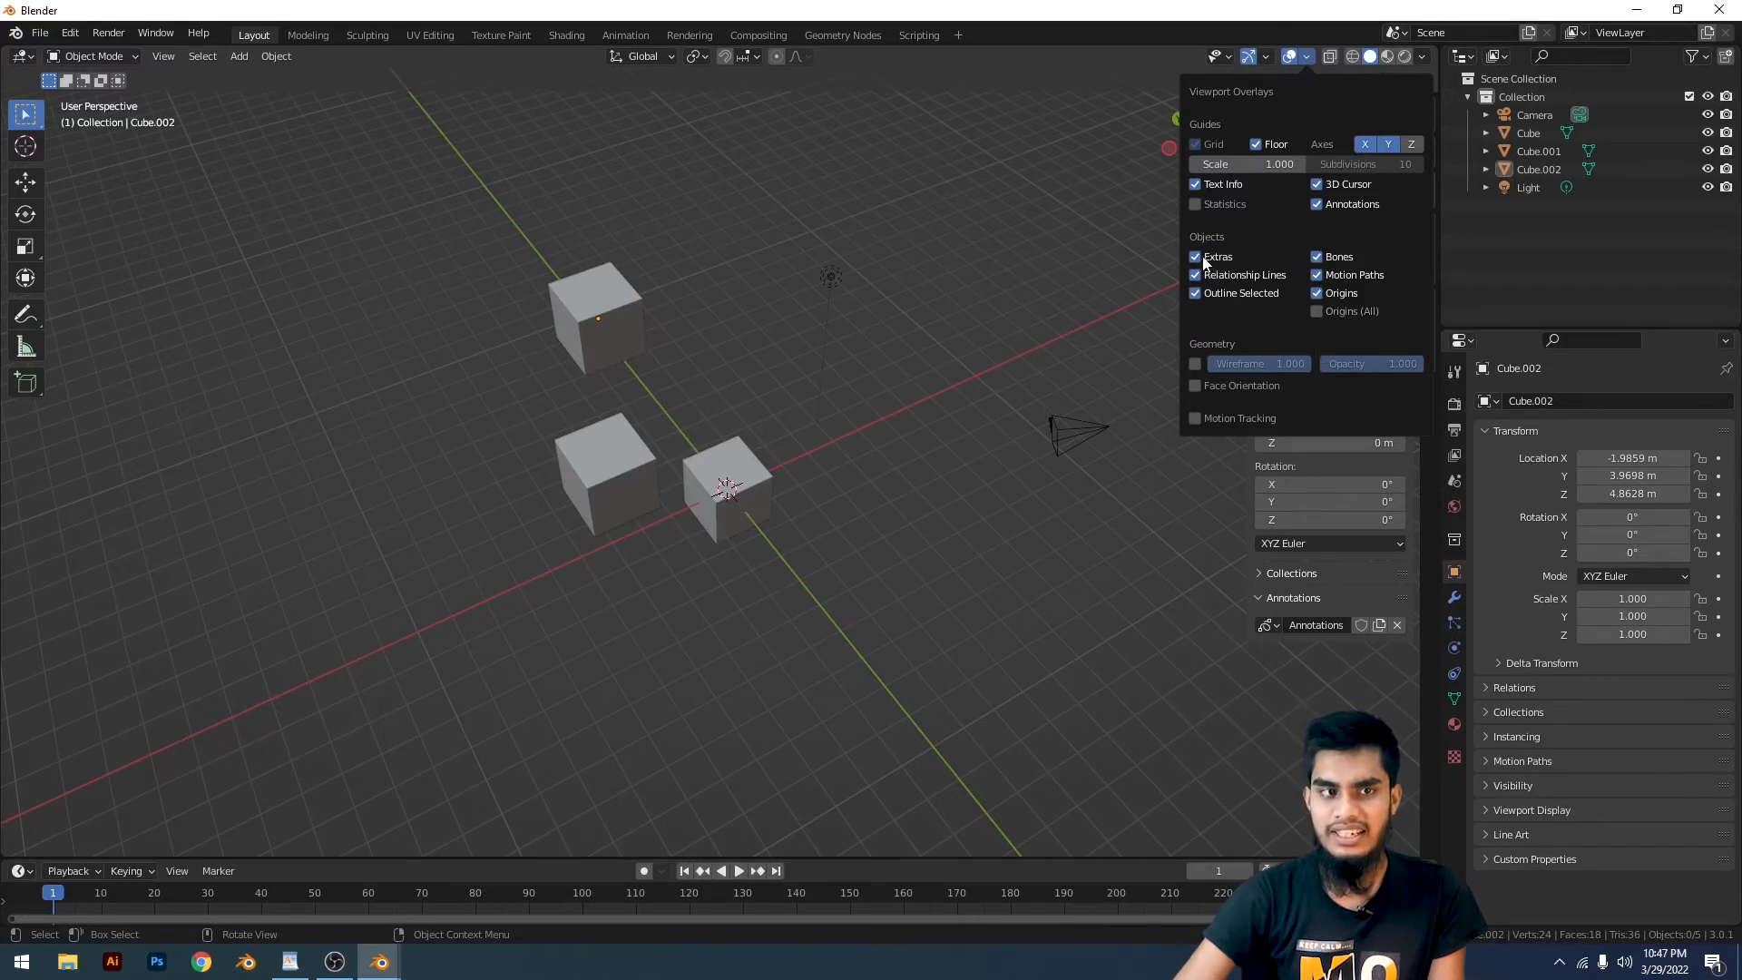
click(1196, 257)
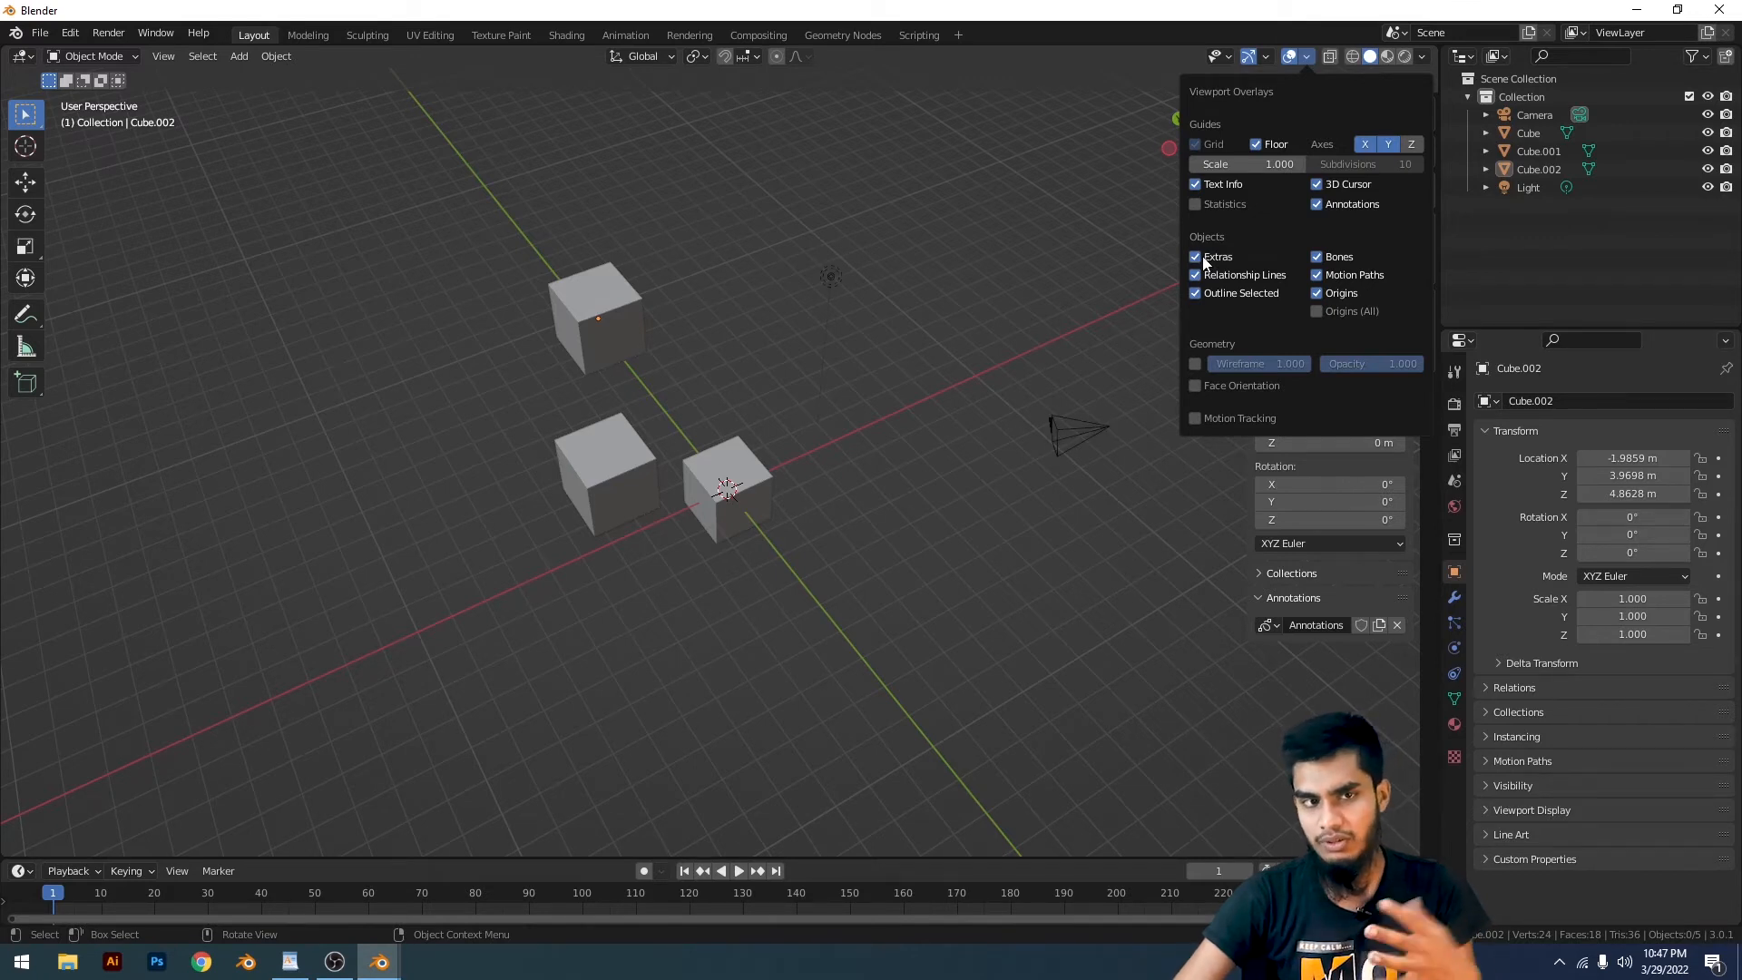
click(1196, 258)
click(1203, 260)
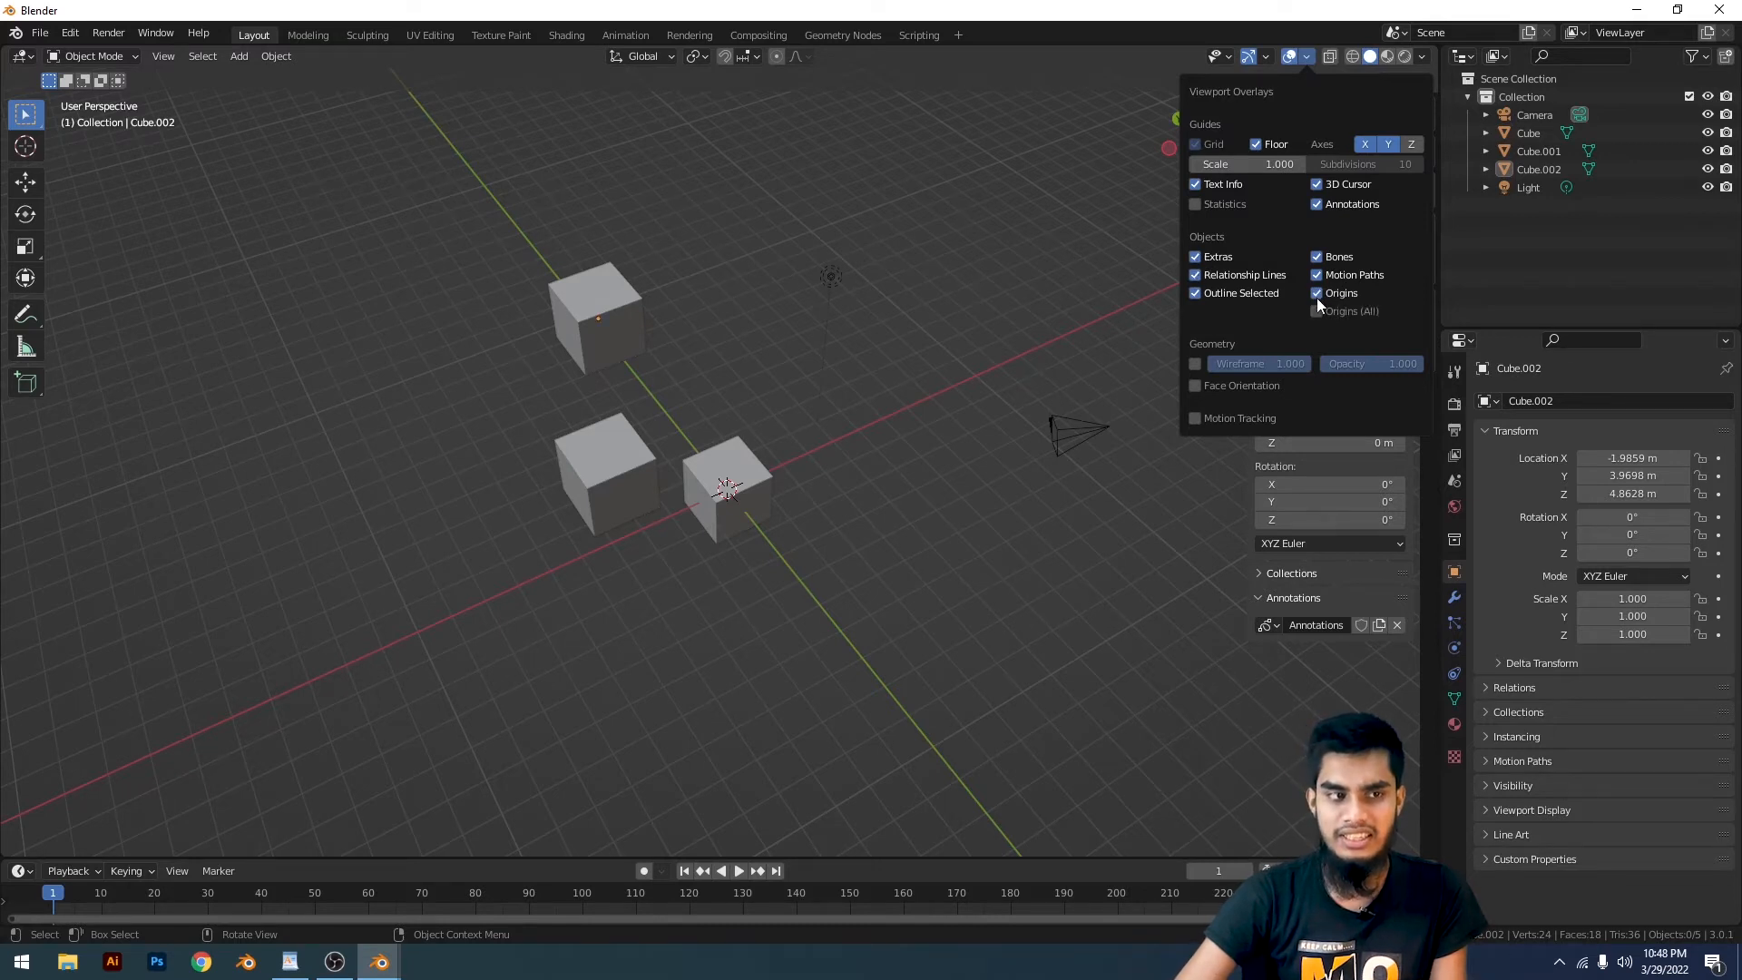
Select a single cube, box-select all three cubes and the light to examine their origin points, and deselect everything
click(601, 472)
scroll(327, 493, up, 2)
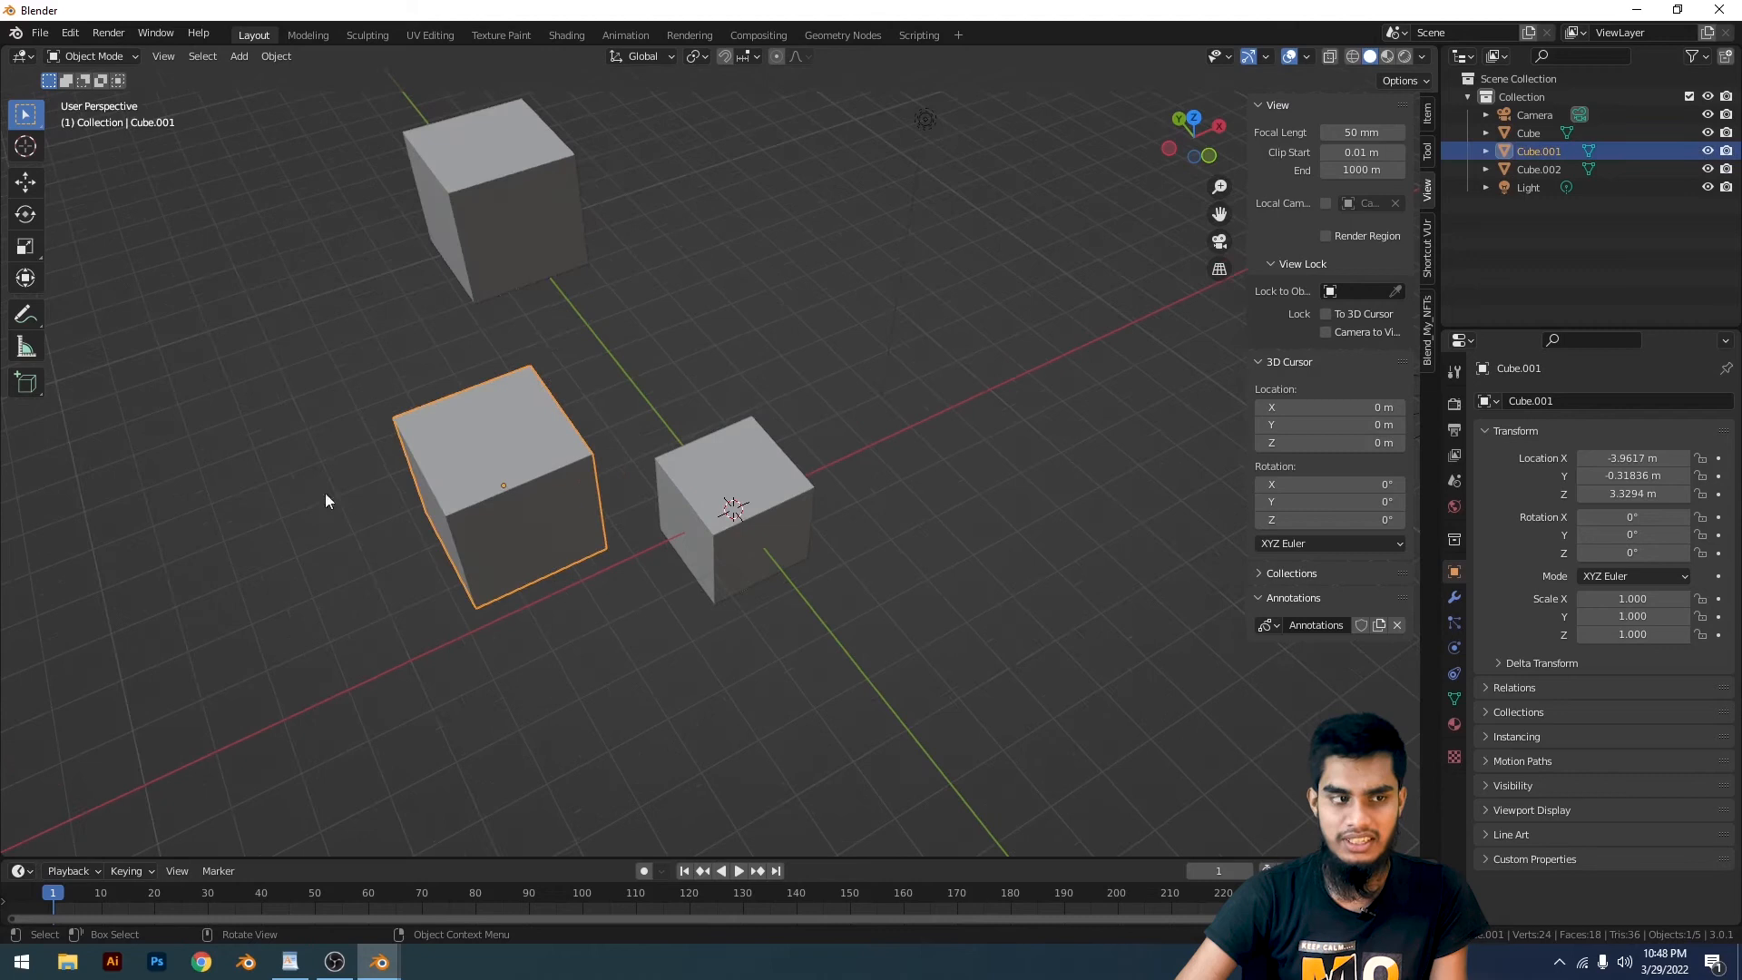
click(819, 557)
scroll(835, 548, down, 4)
drag(853, 541, 374, 218)
scroll(499, 309, up, 3)
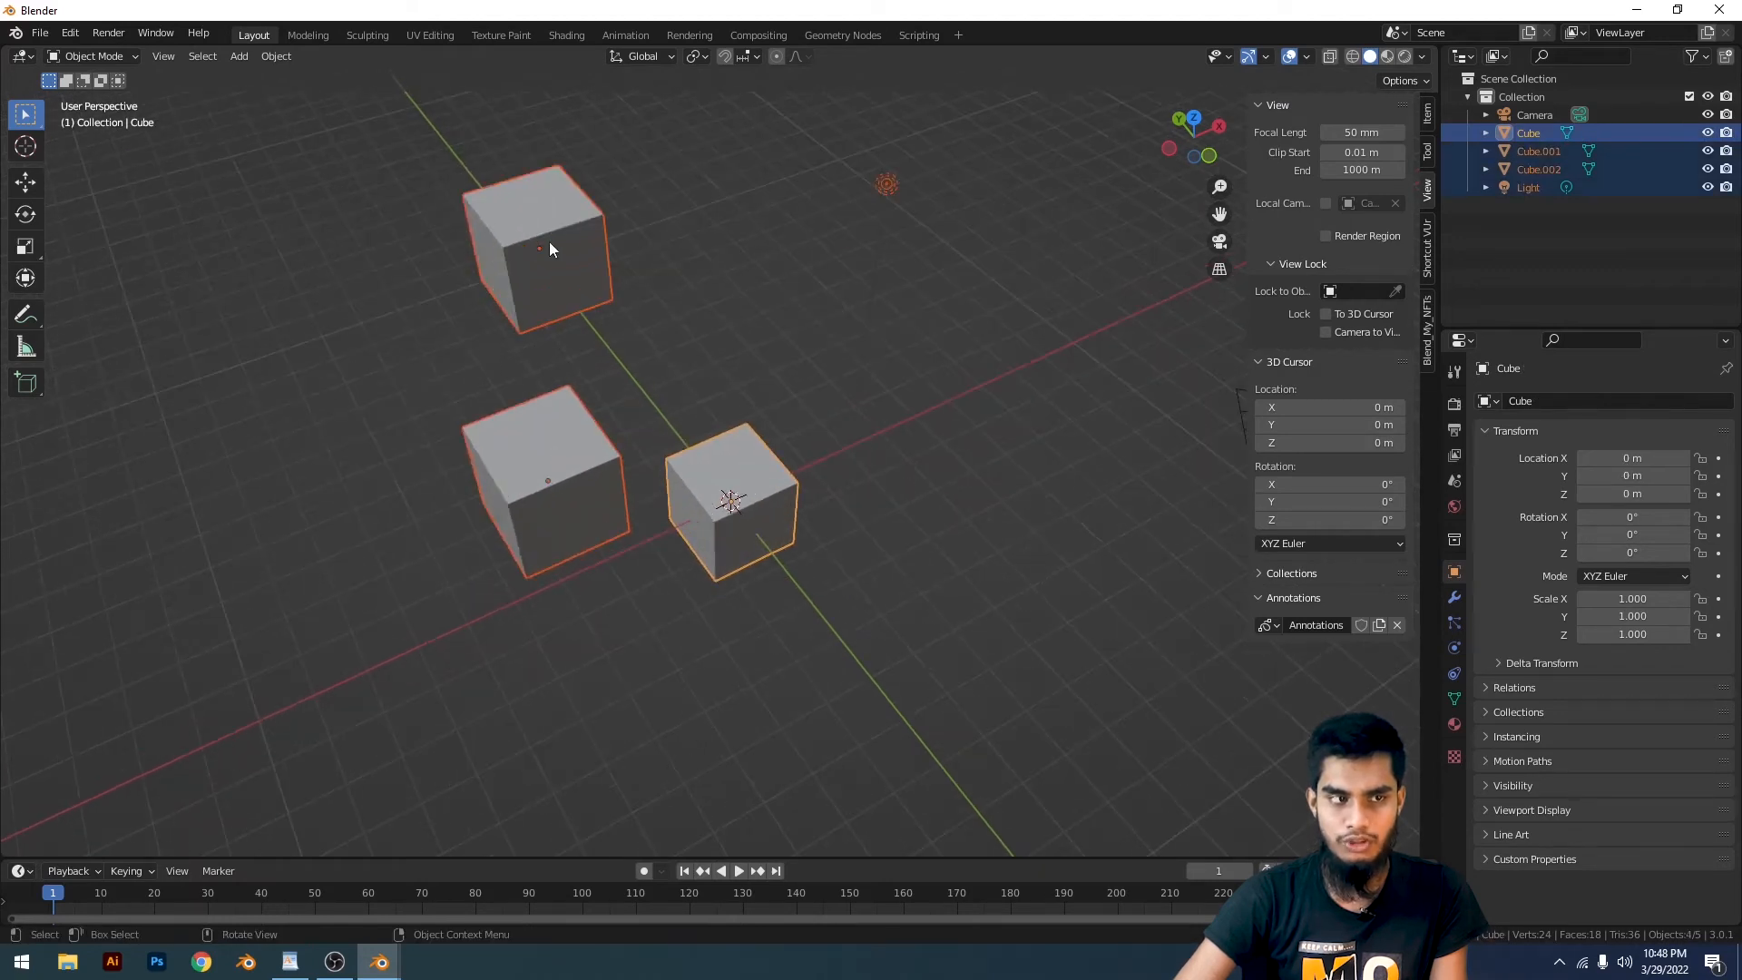
click(1305, 58)
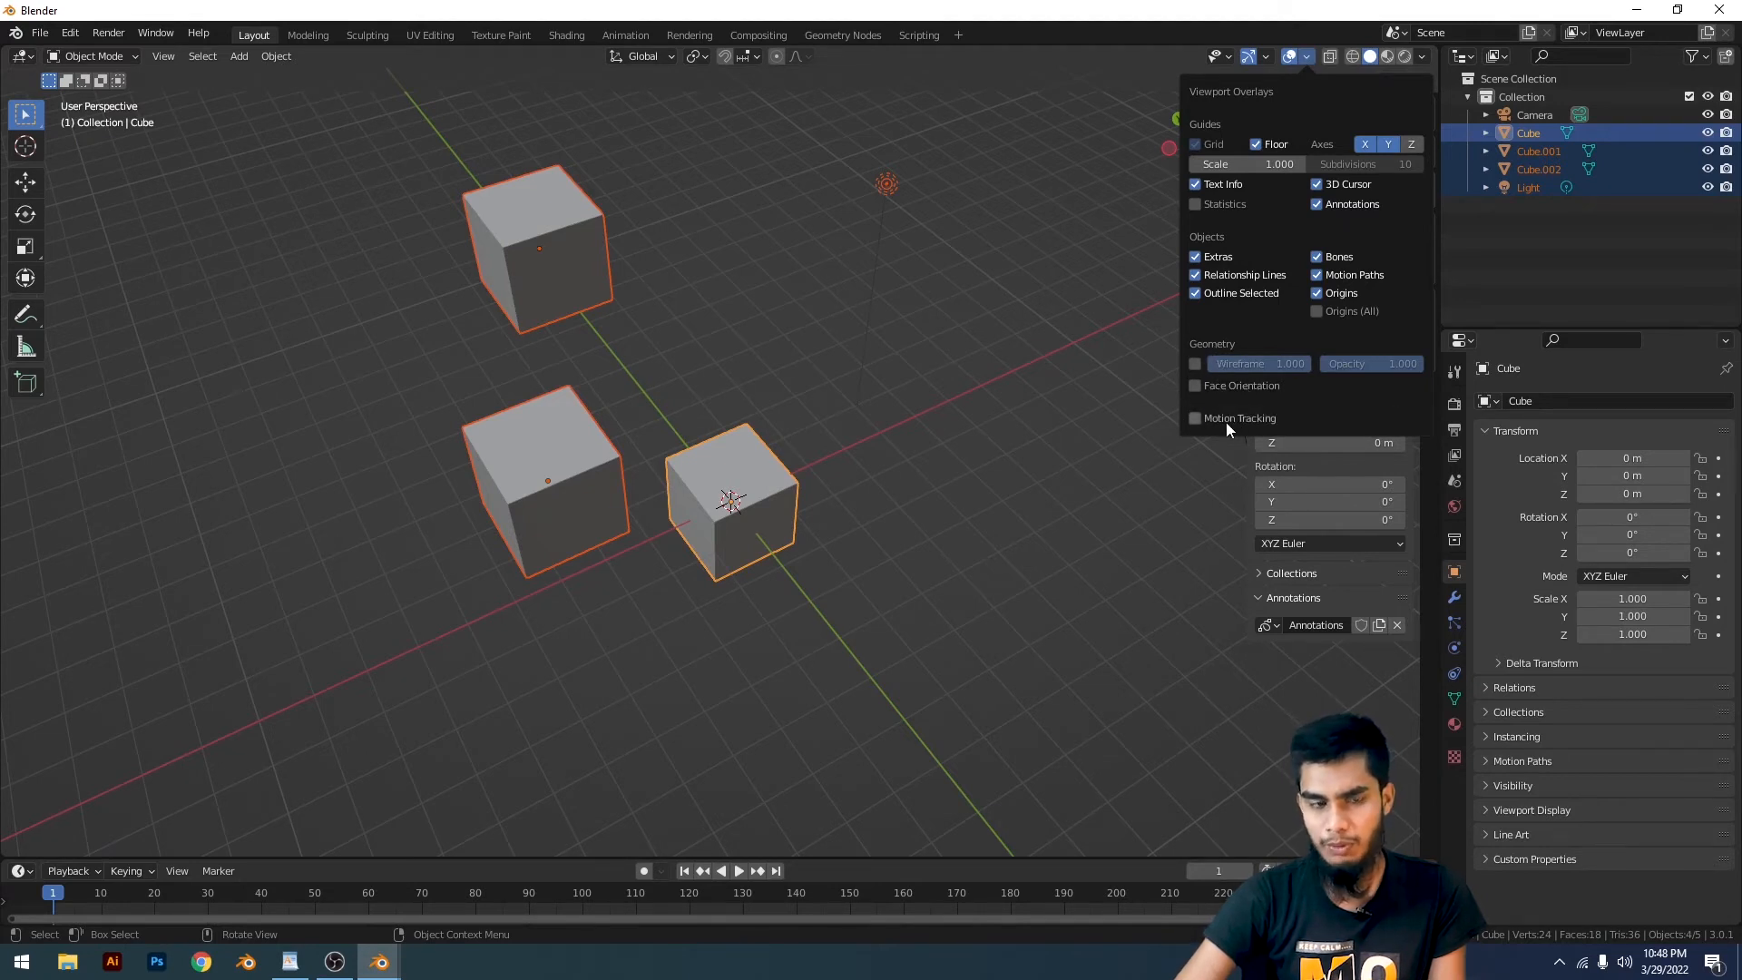
click(852, 407)
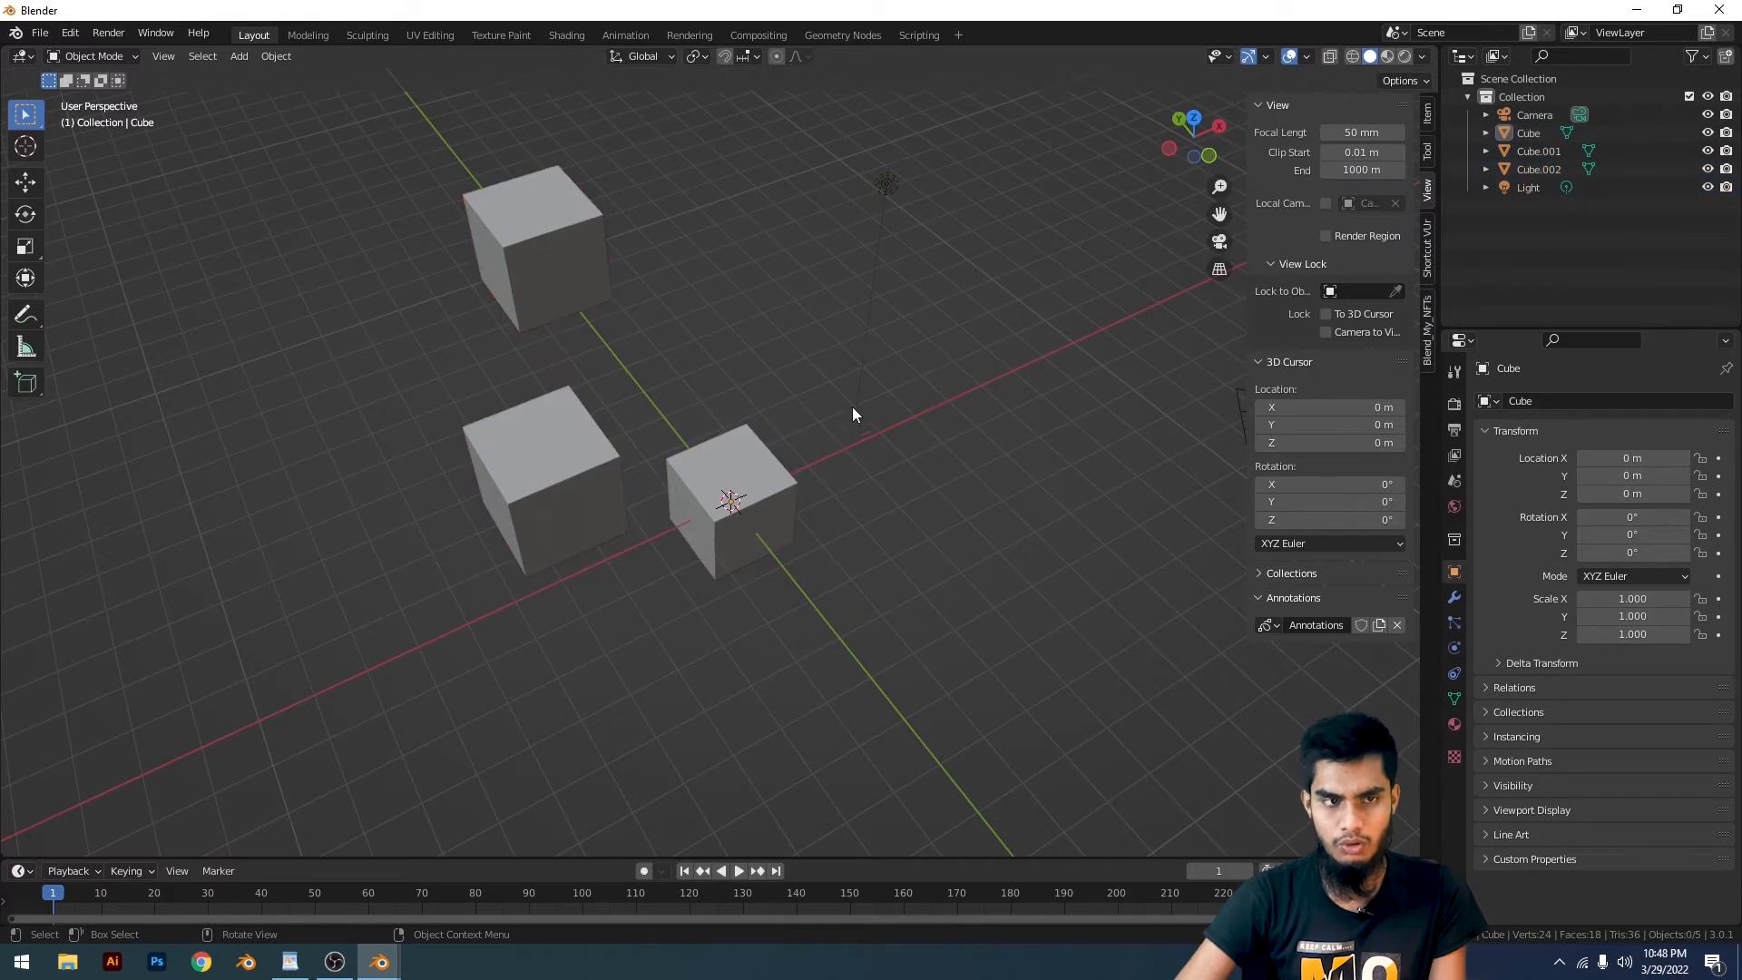
Turn the Wireframe geometry overlay on and off again
click(1312, 56)
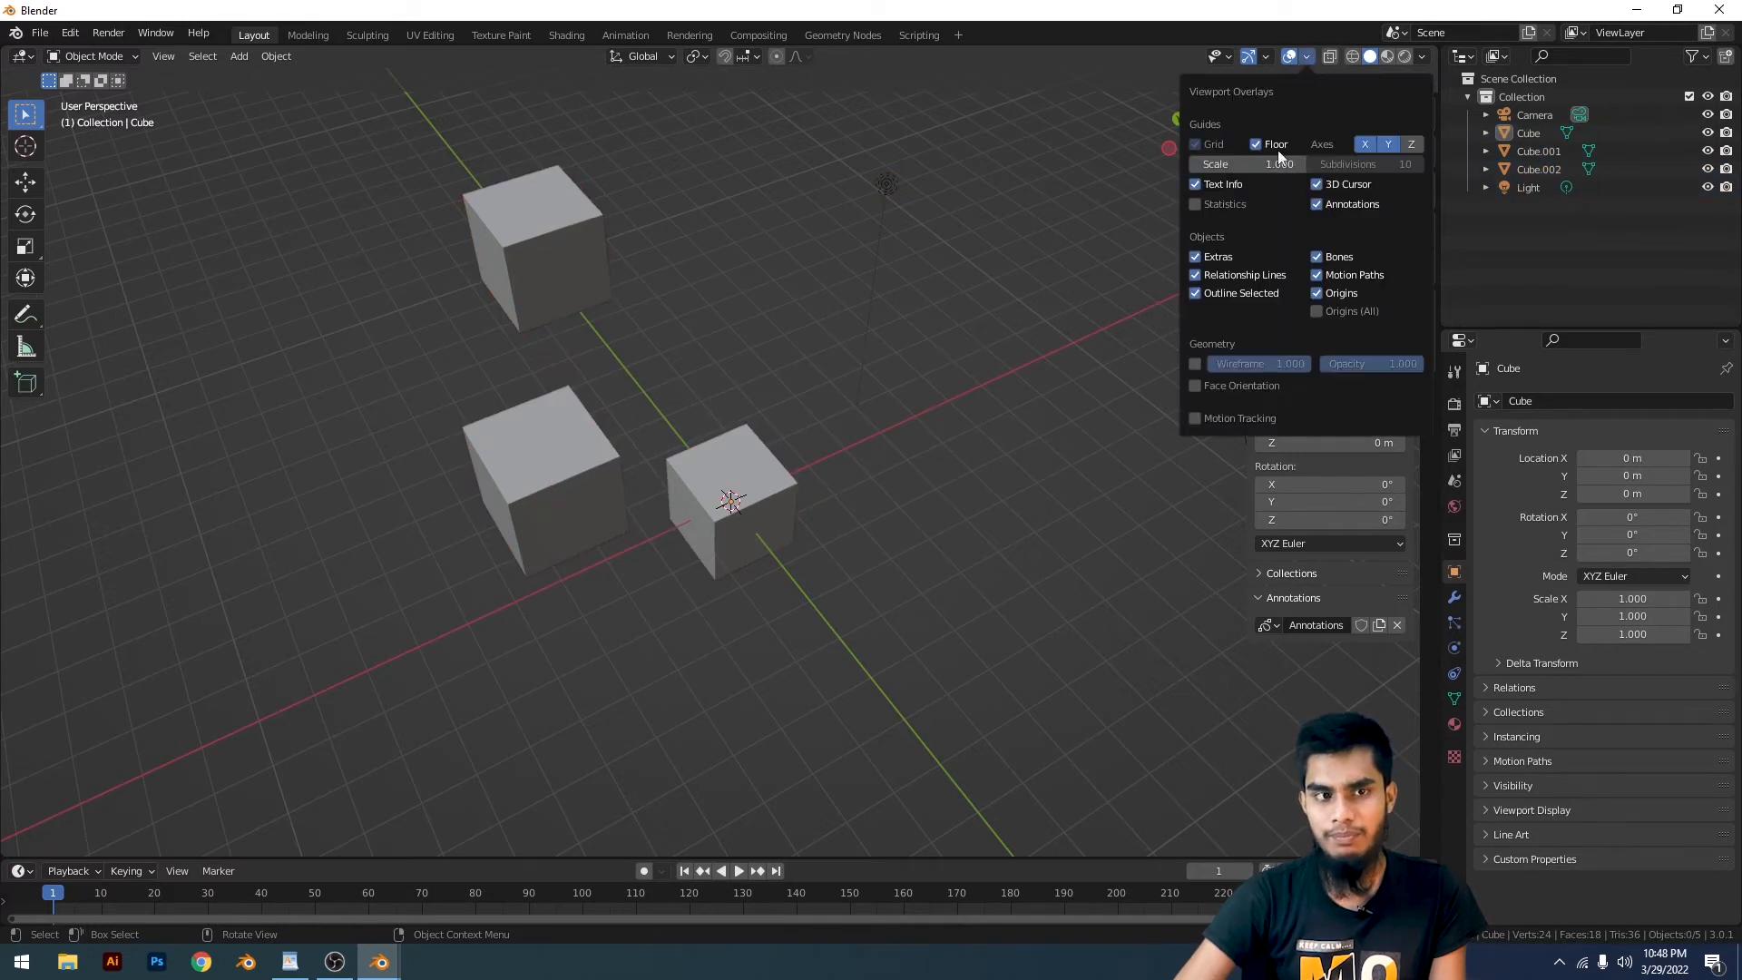
click(1195, 363)
click(1195, 363)
middle_drag(1017, 445, 896, 405)
key(shift+a)
click(1004, 481)
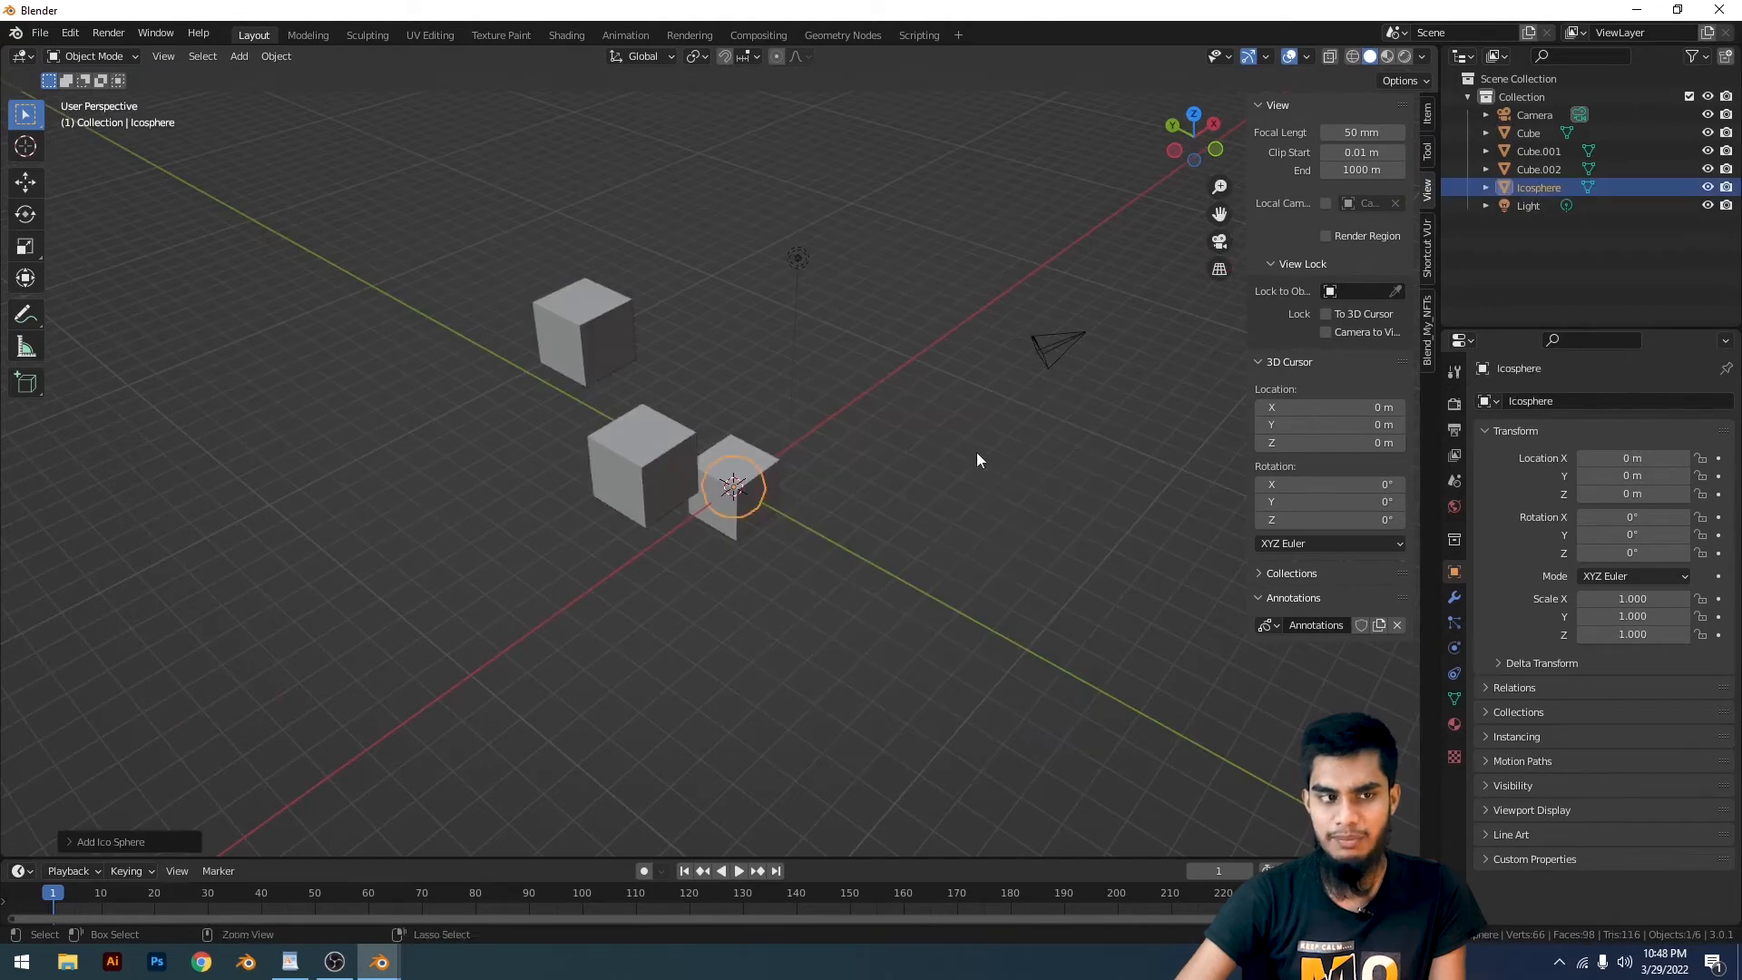
key(ctrl+z)
Add a UV sphere, move it about 5.72 m along the X axis away from the cubes, and deselect it
key(shift+a)
mouse_move(936, 368)
click(1042, 427)
key(g)
key(x)
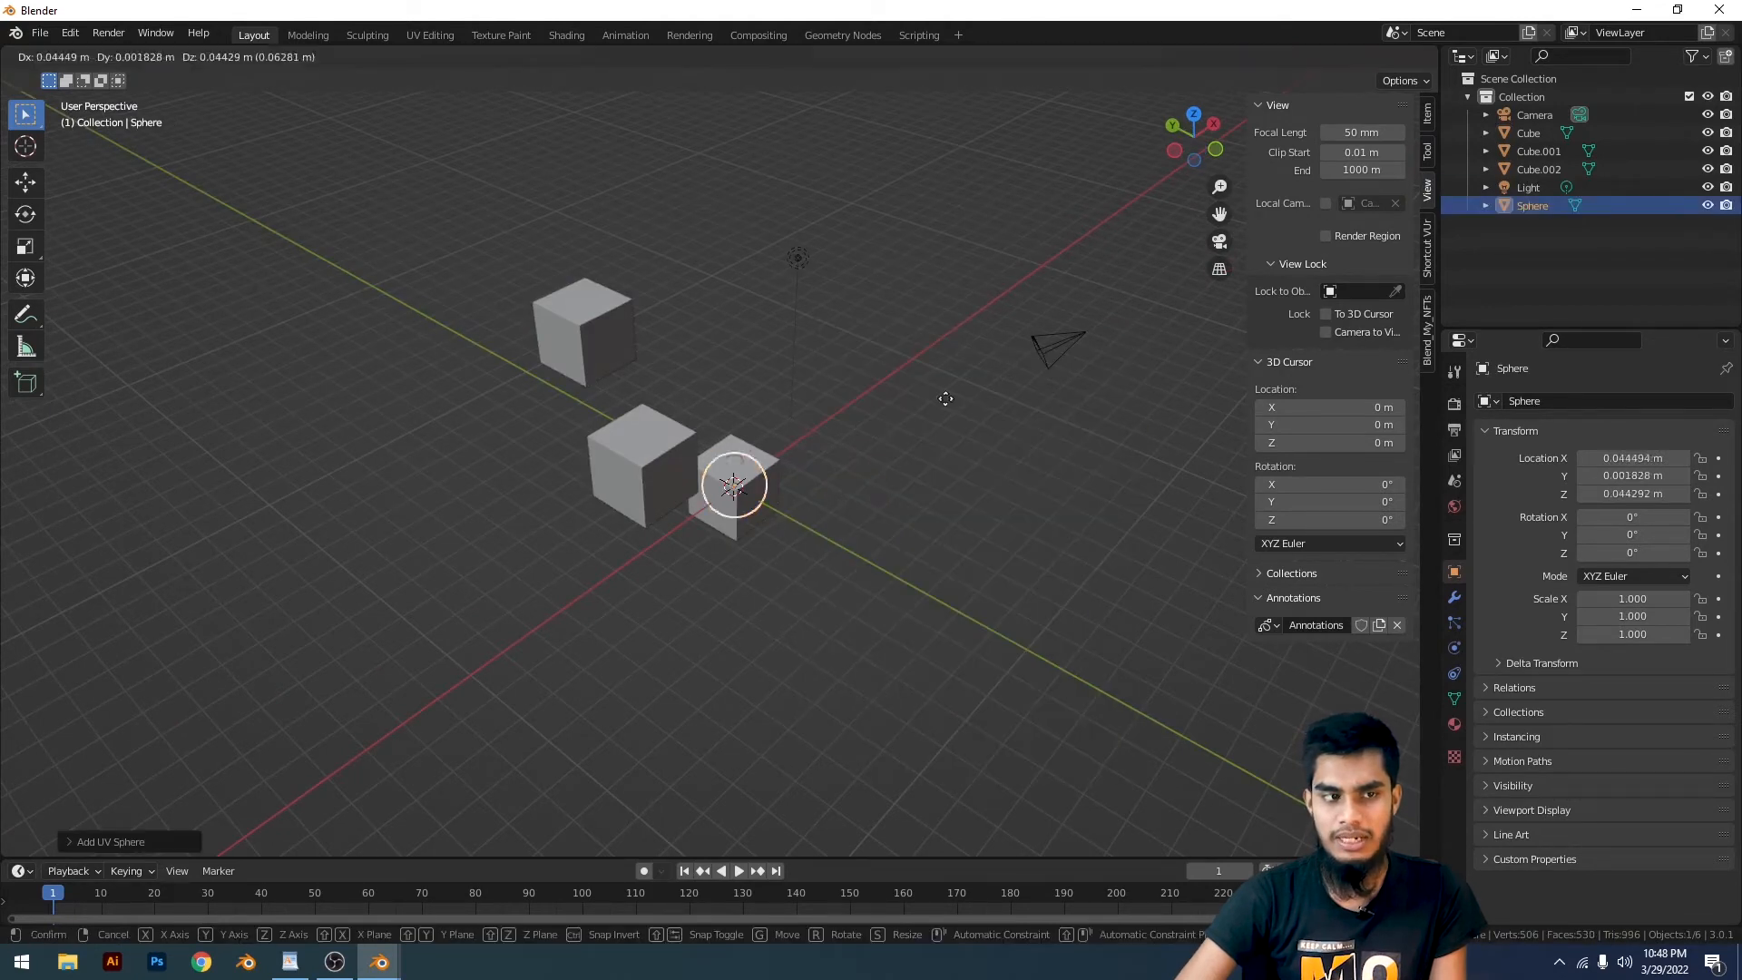
click(984, 388)
middle_drag(983, 388, 819, 408)
scroll(821, 413, up, 7)
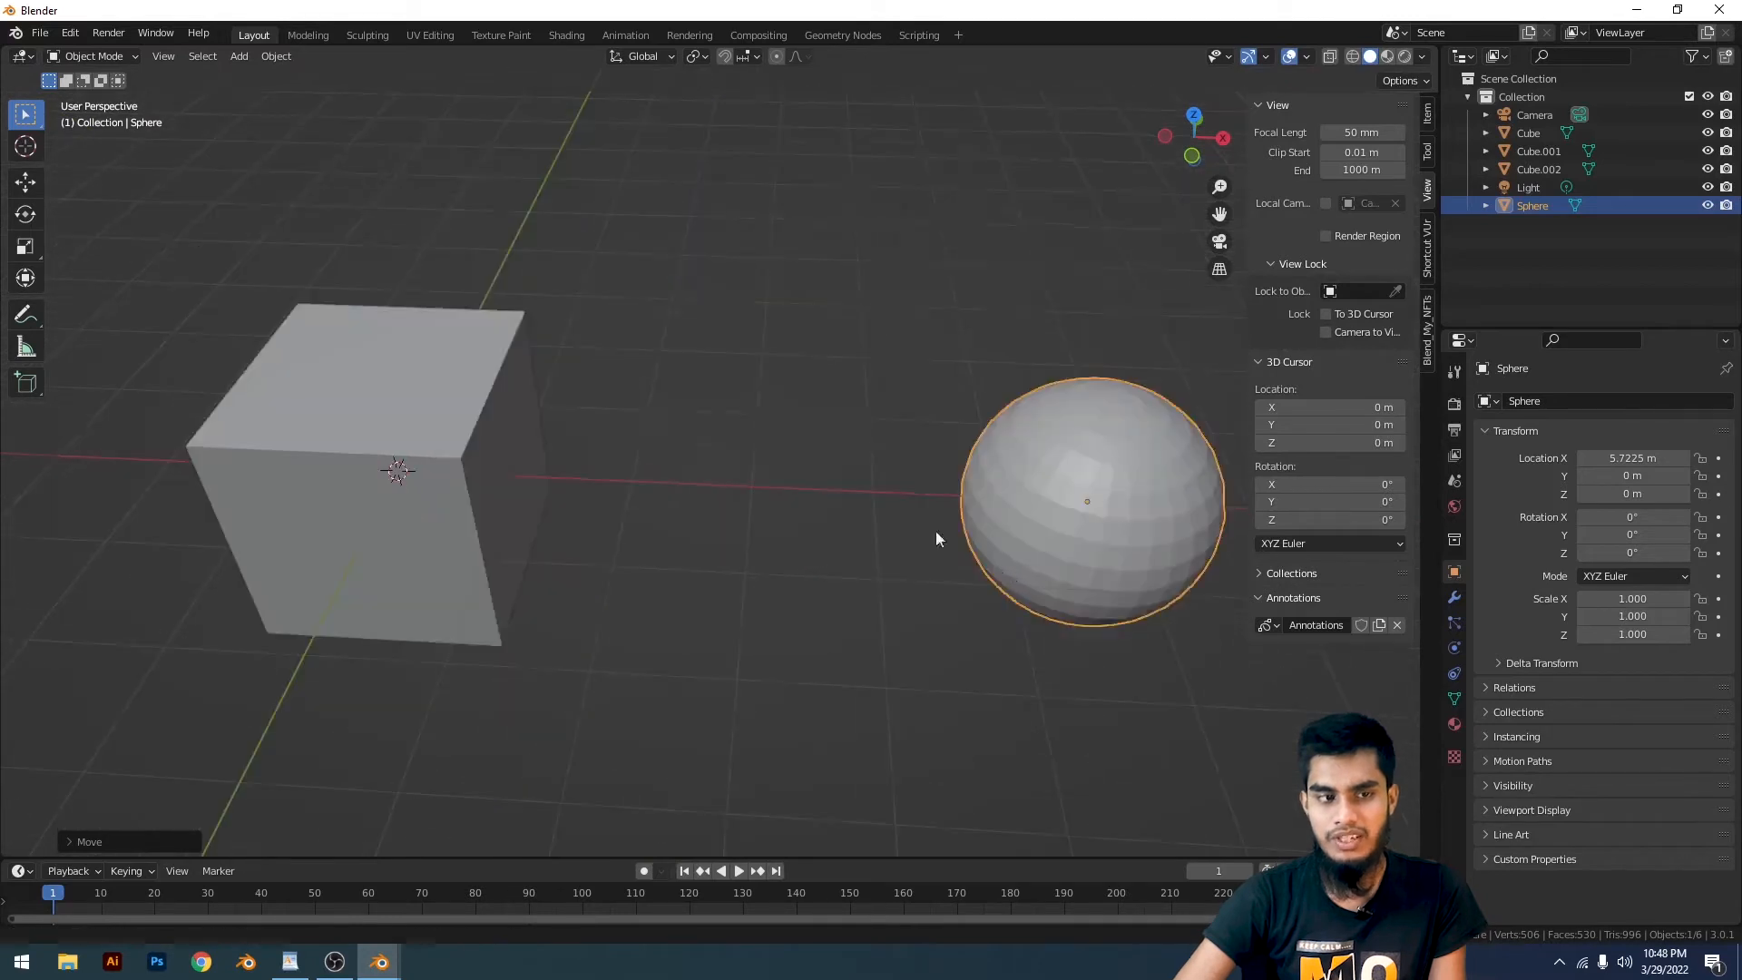
shift+middle_drag(1043, 522, 869, 461)
click(1033, 332)
scroll(635, 408, up, 2)
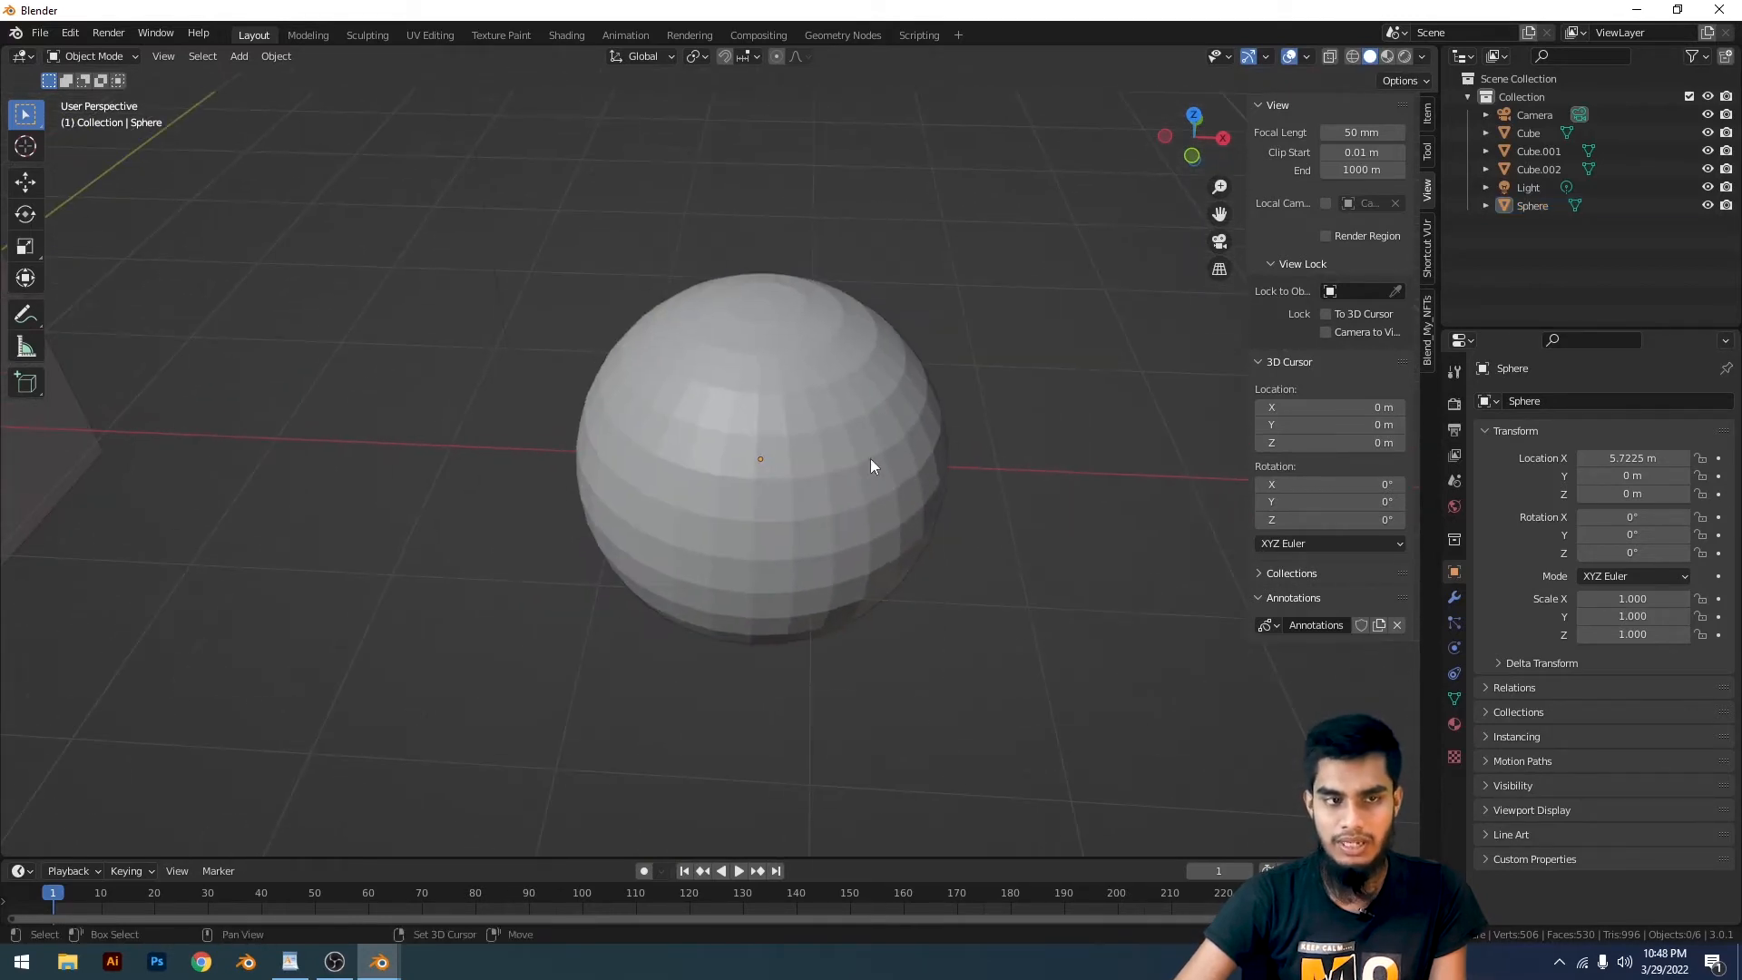
Turn on the Wireframe geometry overlay in the viewport overlays
click(1308, 59)
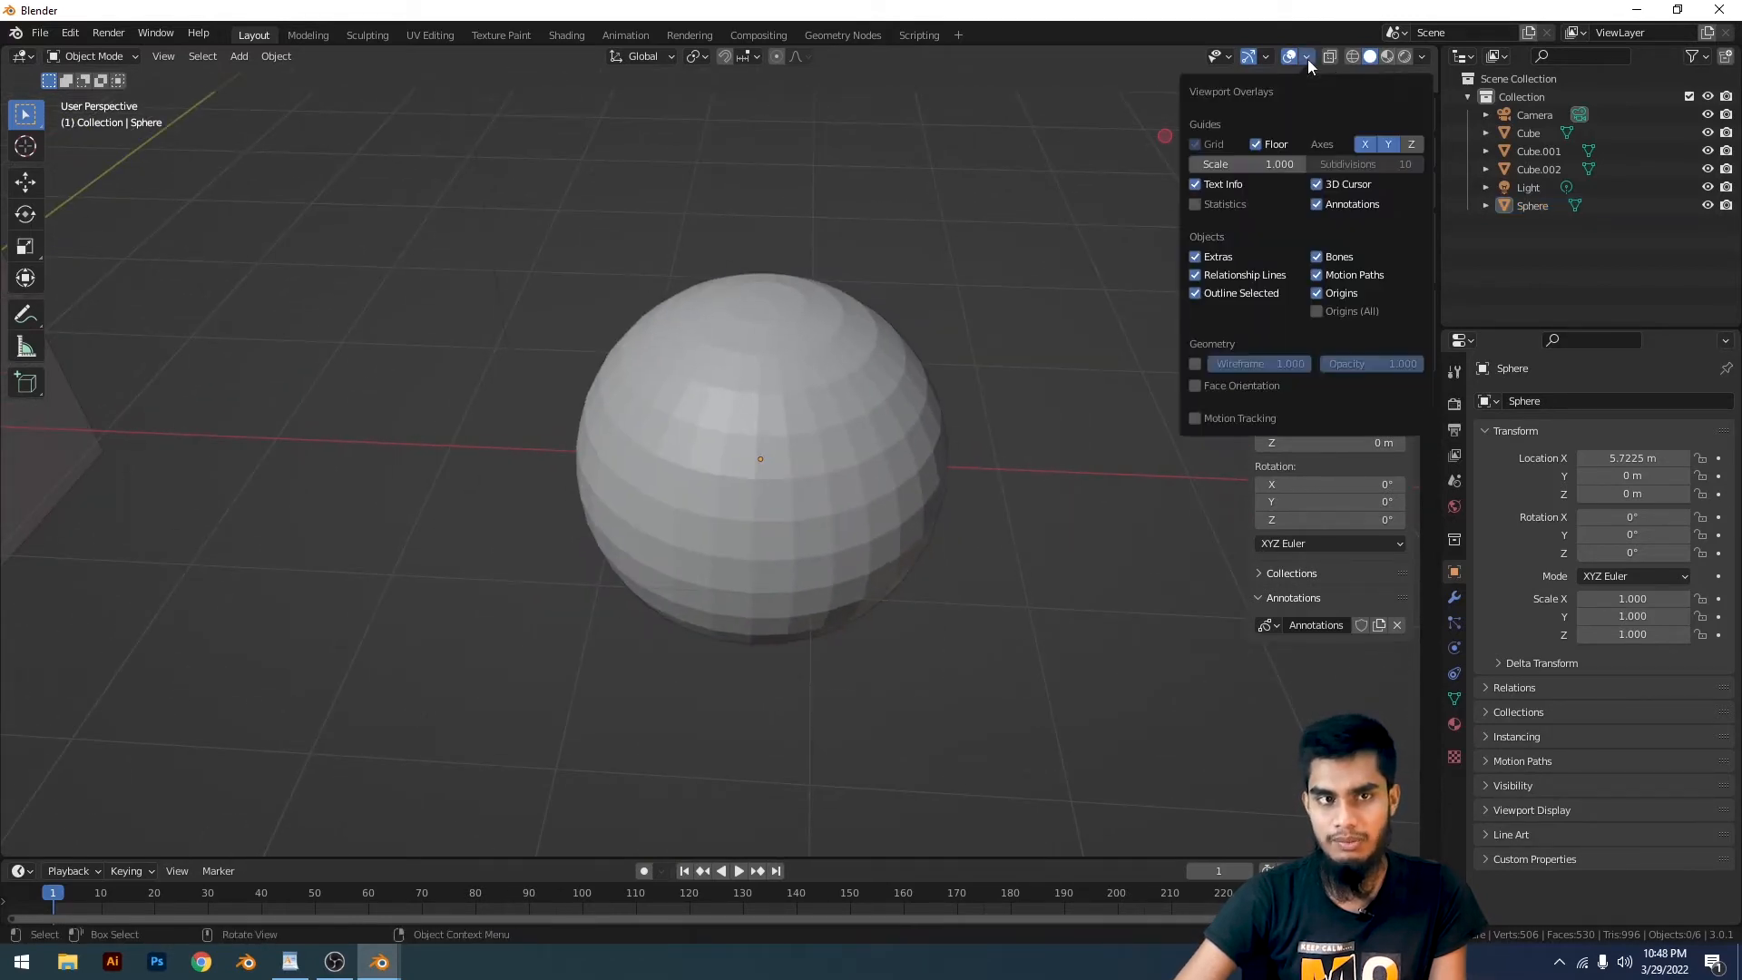
click(1194, 364)
middle_drag(998, 435, 775, 502)
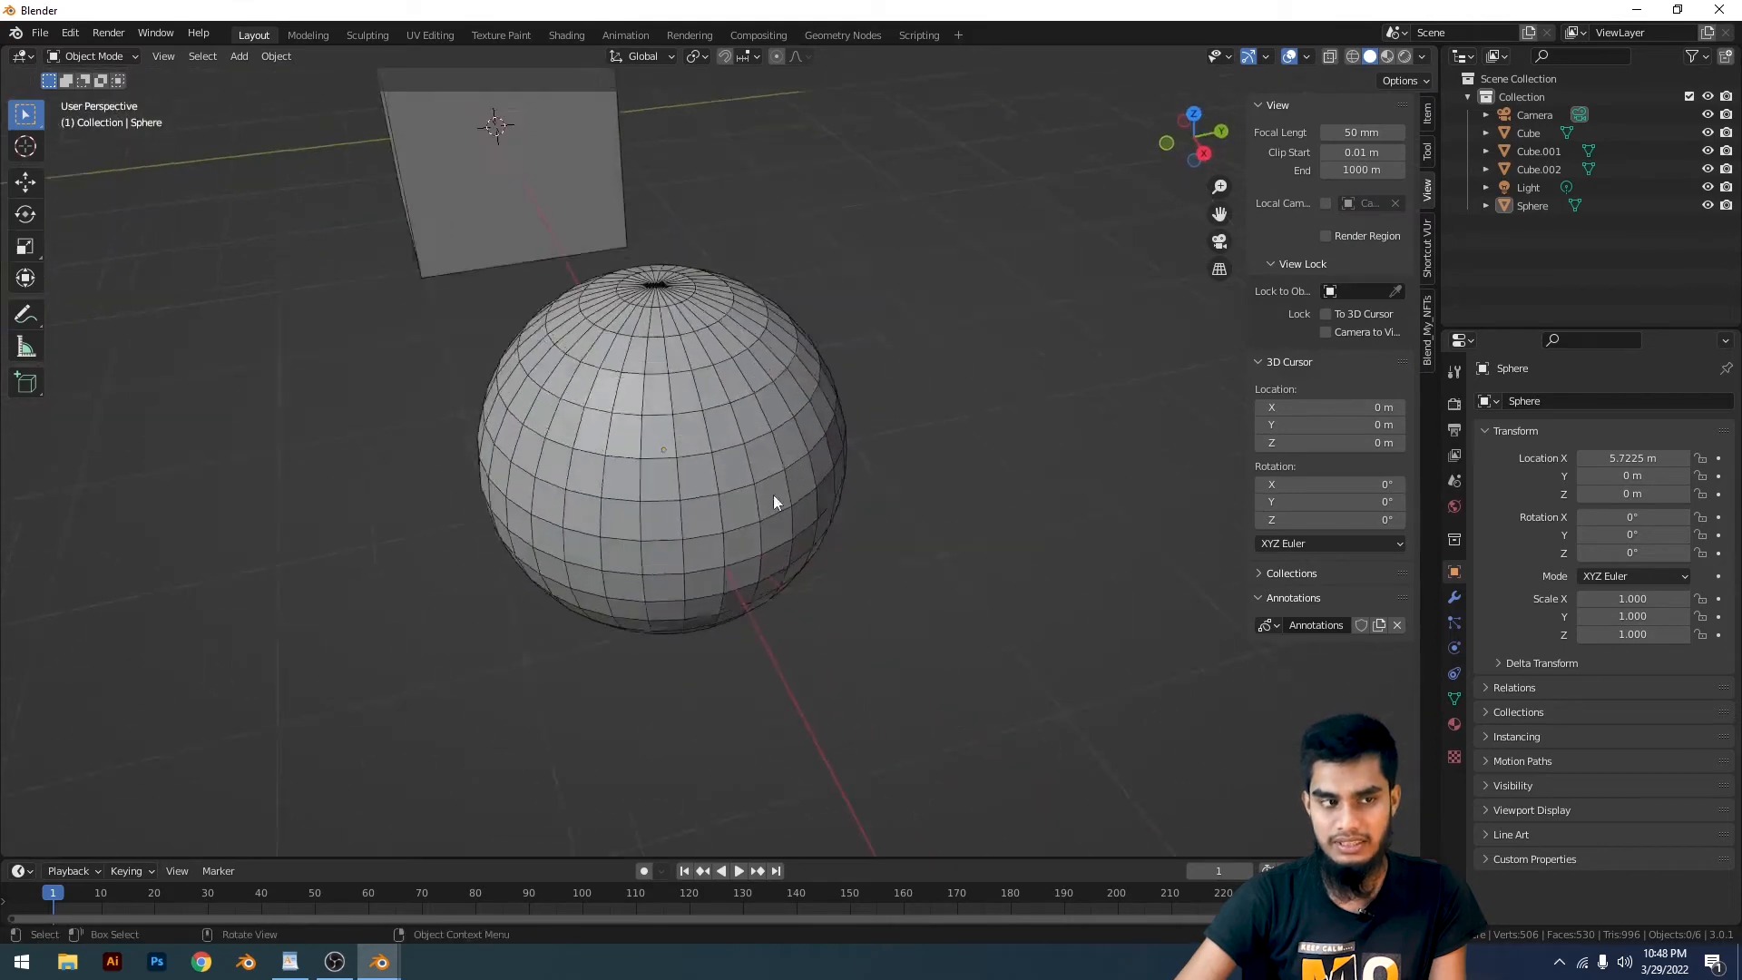
Examine the sphere's wireframe from several angles and distances, selecting and deselecting the sphere, and leave it selected
scroll(775, 499, up, 2)
click(791, 485)
right_click(960, 377)
click(1059, 218)
scroll(1044, 213, down, 2)
middle_drag(932, 230, 814, 501)
scroll(814, 501, up, 2)
click(857, 465)
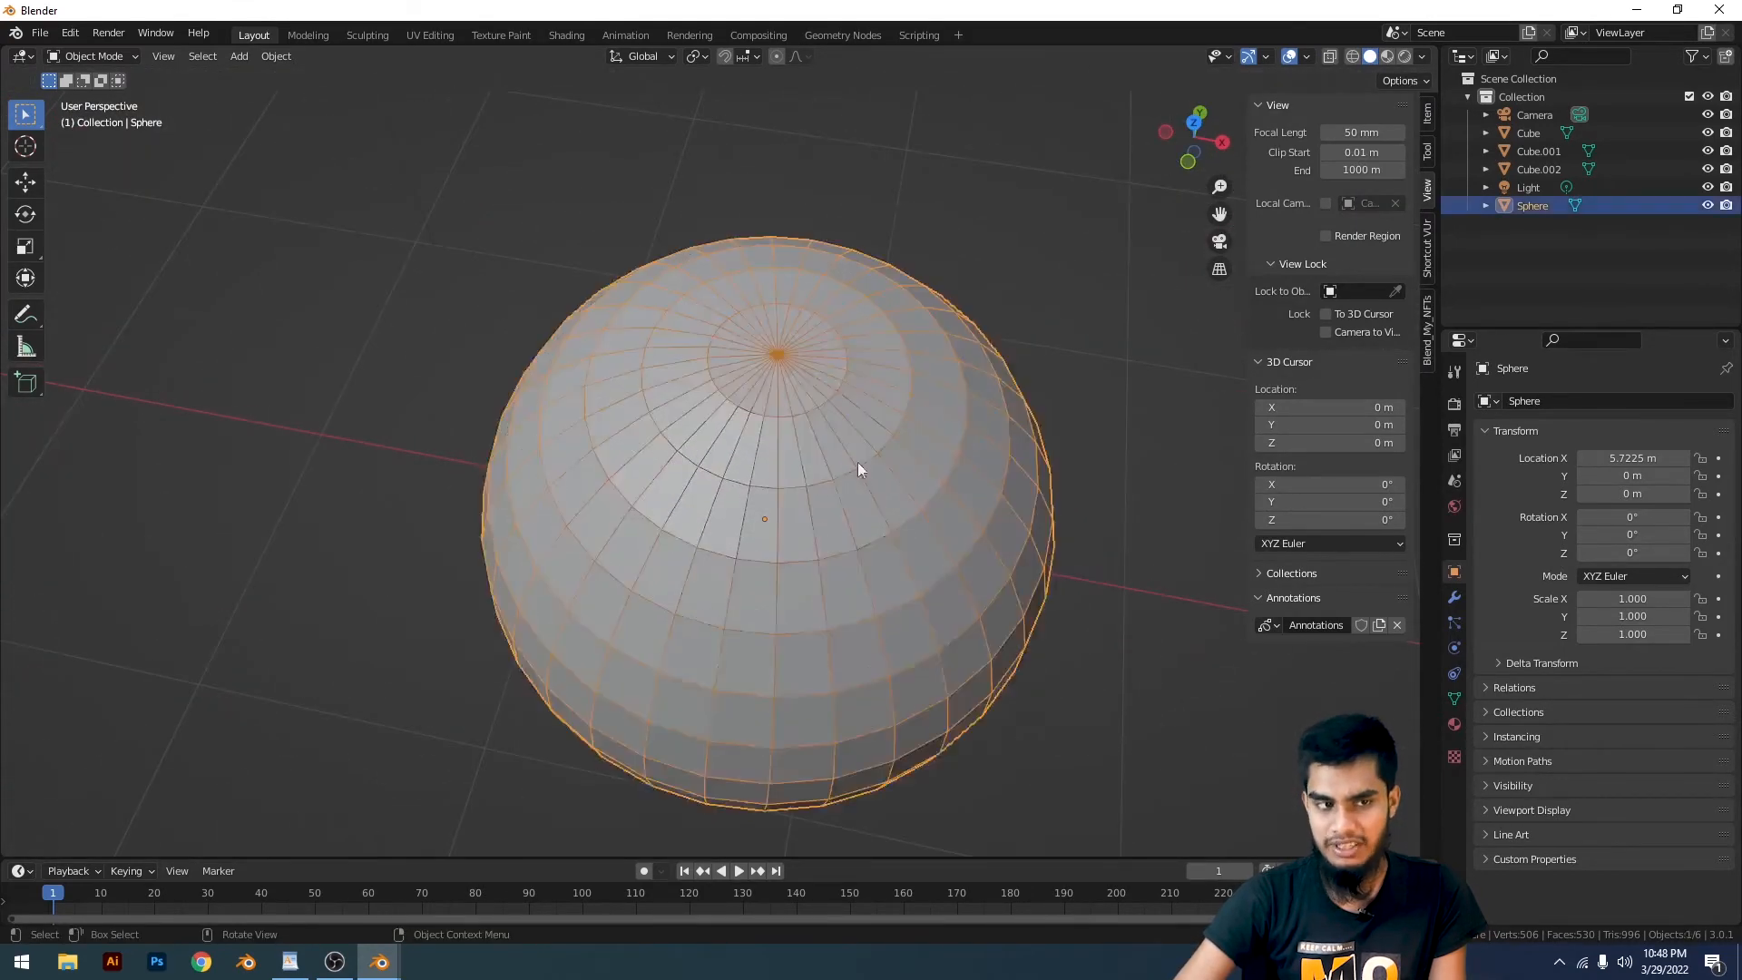
scroll(858, 464, down, 5)
mouse_move(1017, 331)
middle_down()
mouse_move(829, 373)
mouse_move(1000, 253)
mouse_move(1029, 306)
middle_up()
scroll(1029, 307, up, 6)
click(1027, 313)
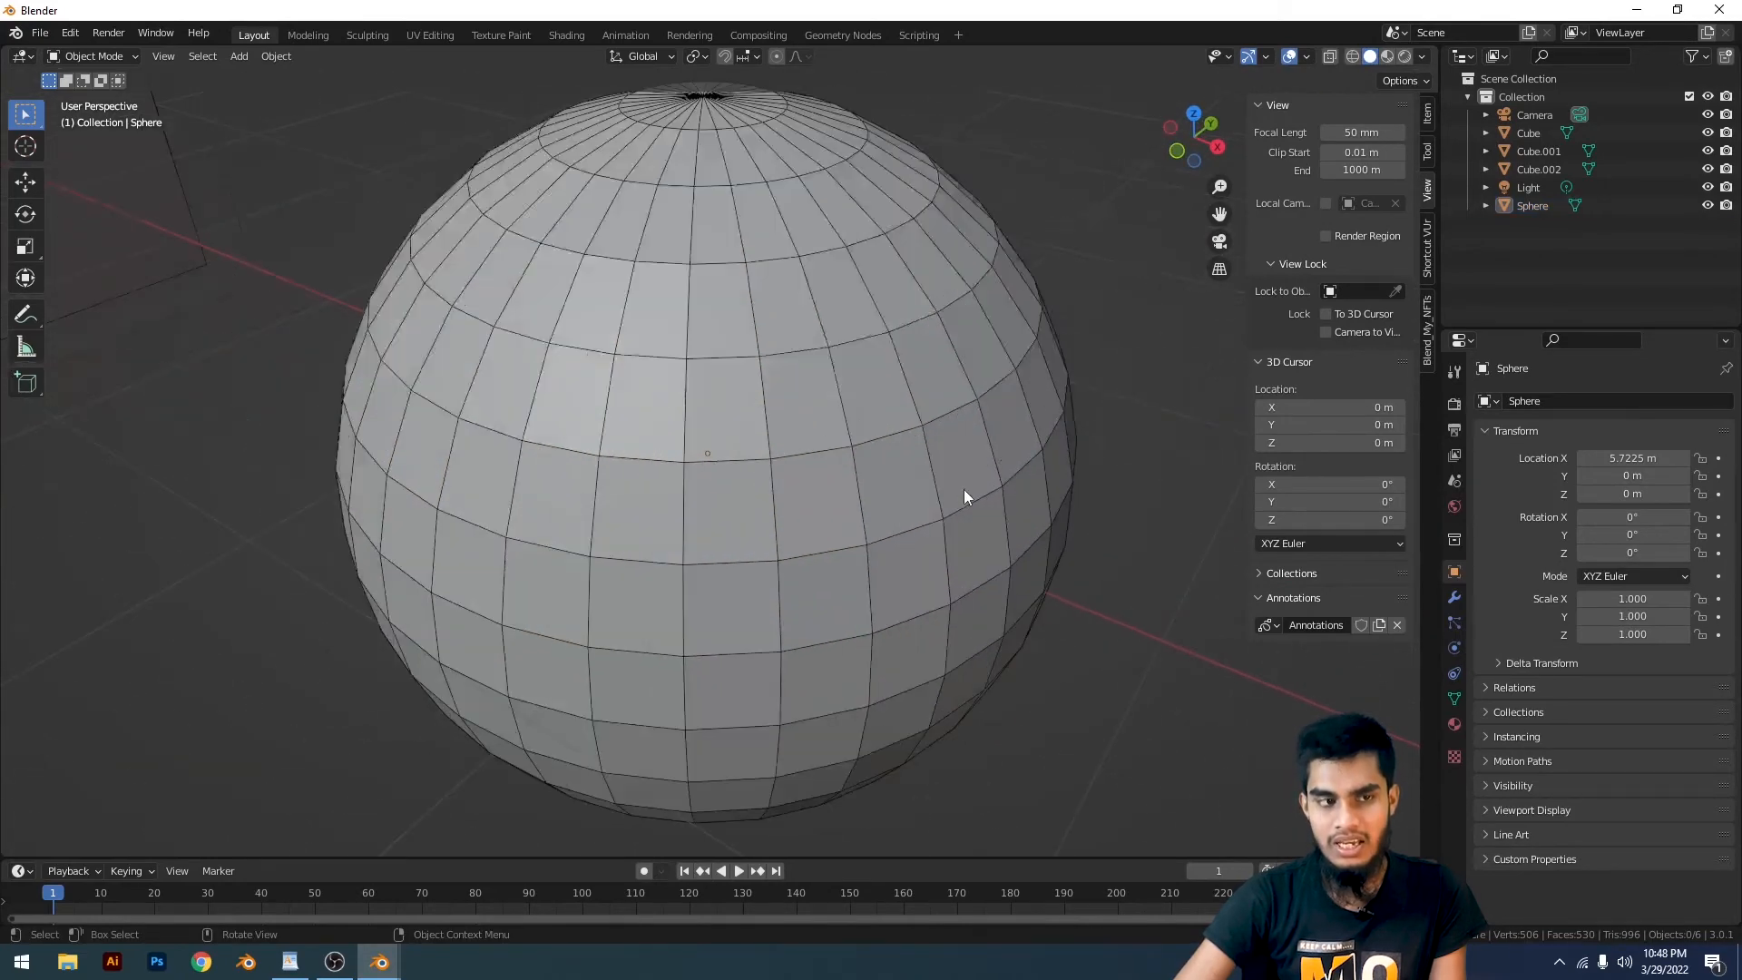
scroll(963, 488, down, 4)
middle_drag(601, 439, 896, 466)
scroll(809, 457, up, 2)
click(770, 441)
scroll(895, 466, up, 5)
scroll(817, 367, down, 5)
middle_drag(744, 363, 689, 401)
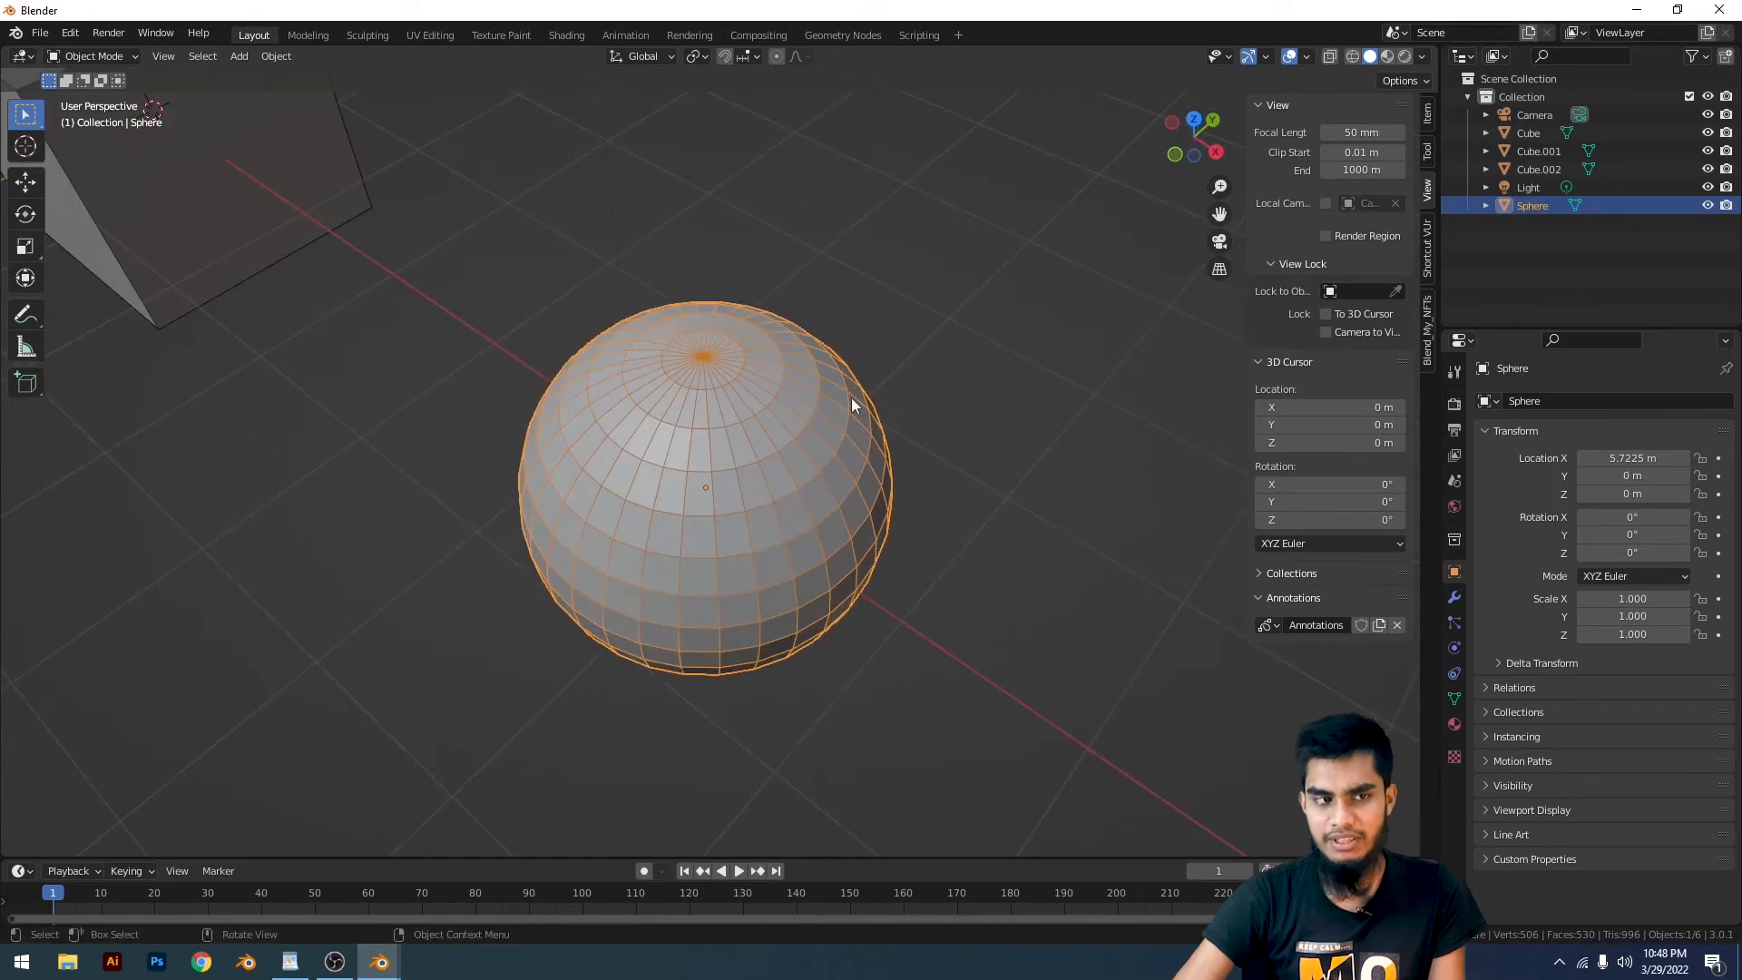
Try adjusting the wireframe overlay's Opacity and leave it at 1
click(1307, 55)
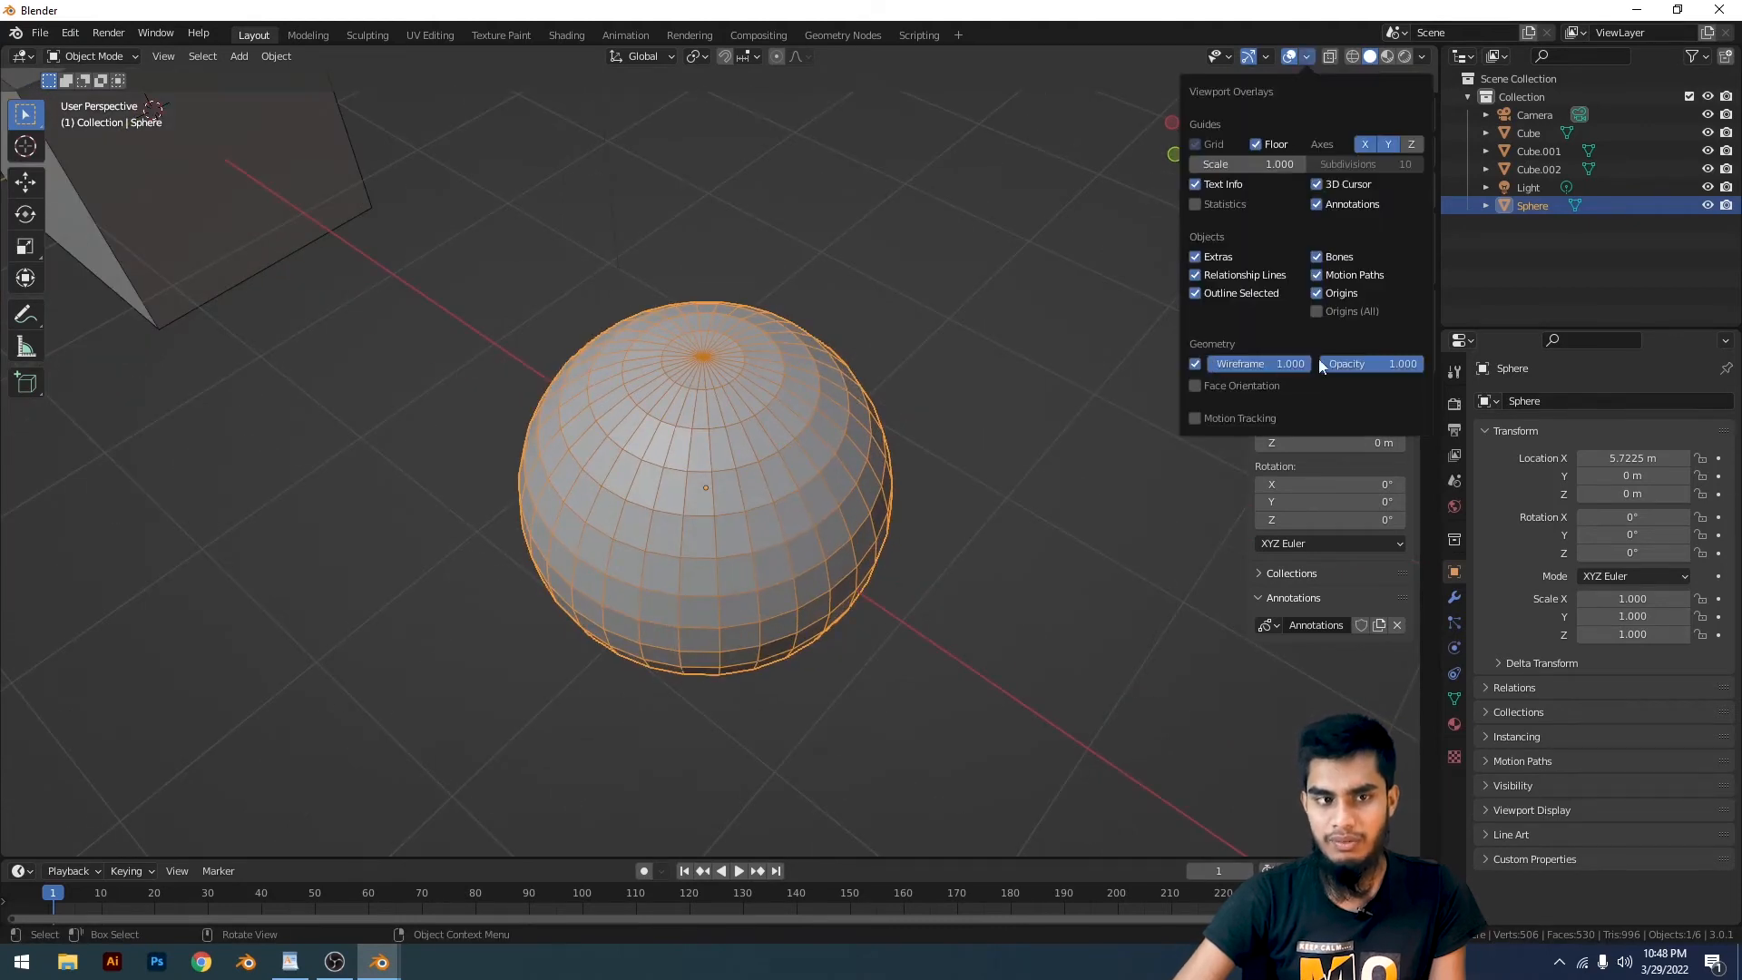
mouse_move(1395, 364)
mouse_down()
mouse_move(1327, 364)
mouse_move(1402, 364)
mouse_up()
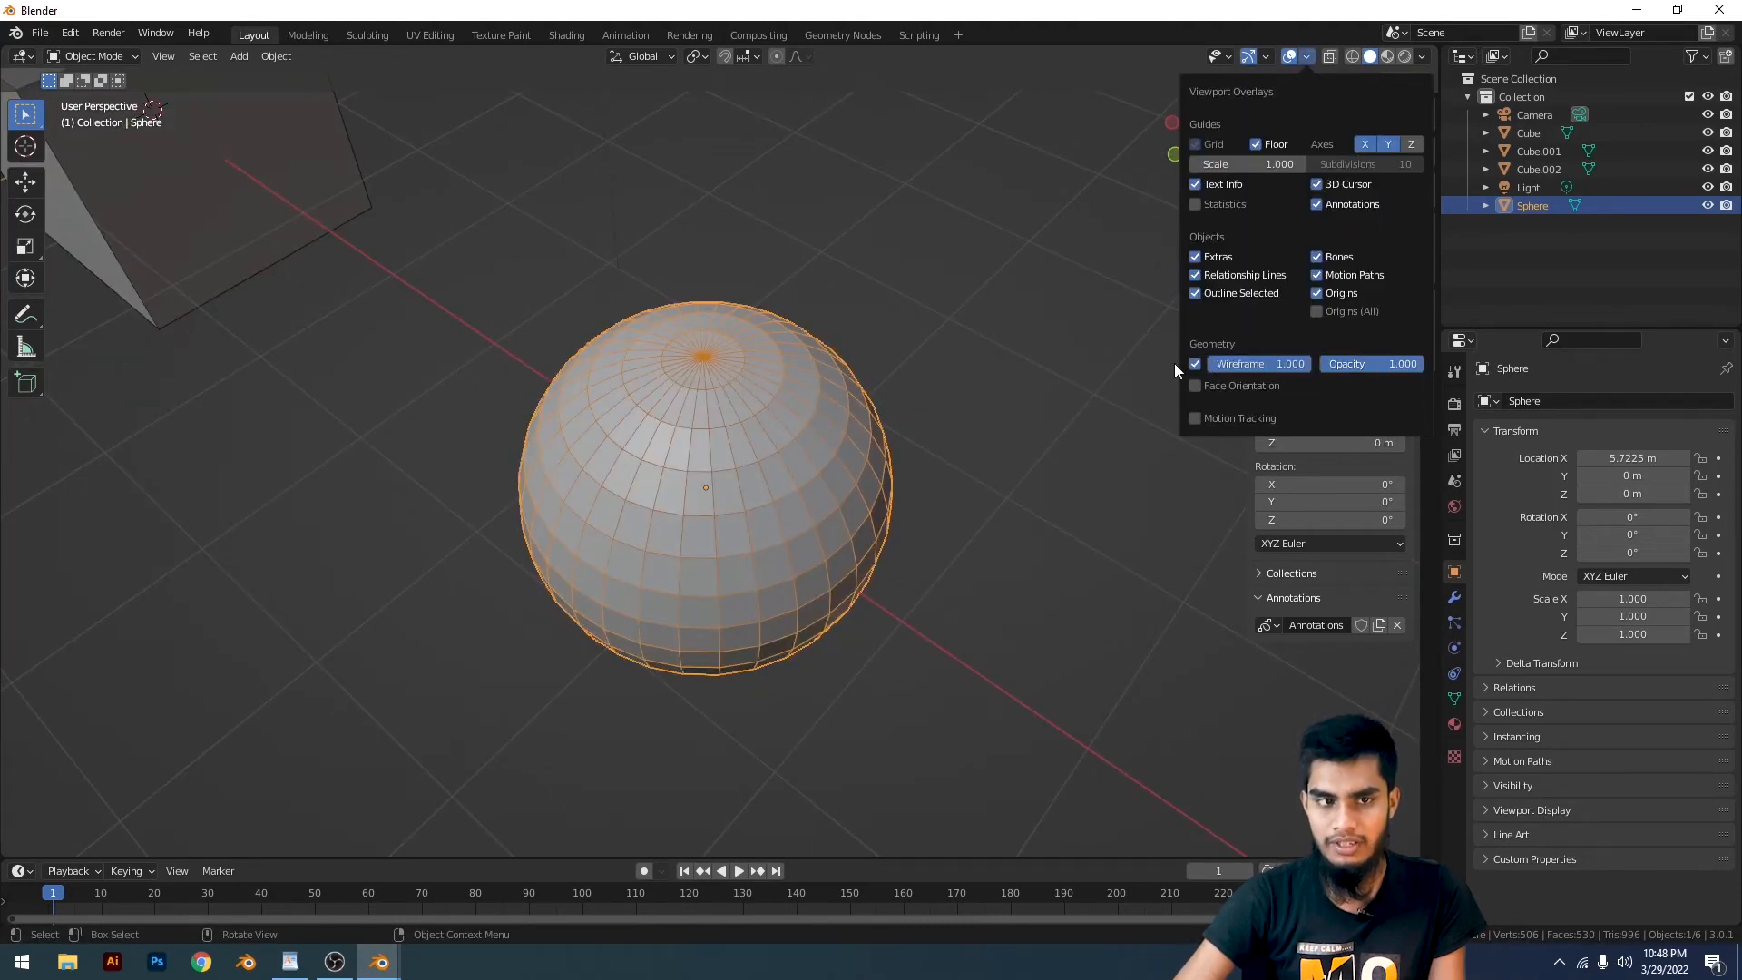
Try adjusting the Wireframe overlay's threshold value and turn the Wireframe overlay off
mouse_move(1288, 362)
mouse_down()
mouse_move(1185, 363)
mouse_move(1307, 364)
mouse_up()
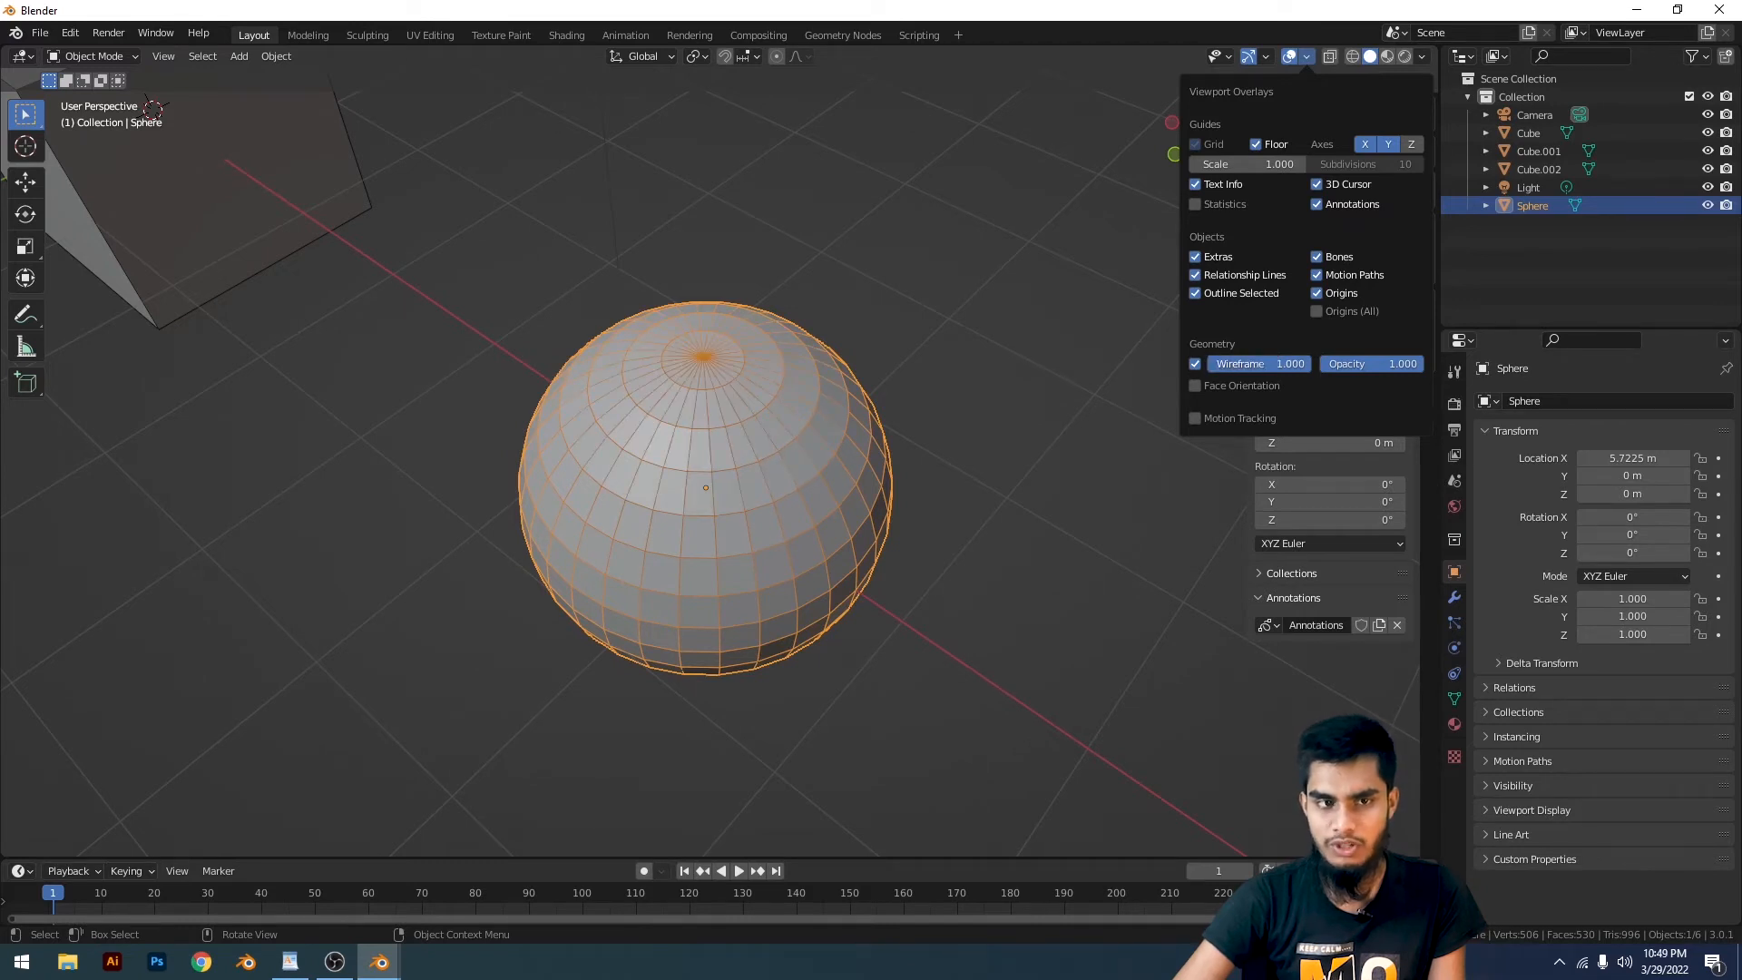
click(1195, 364)
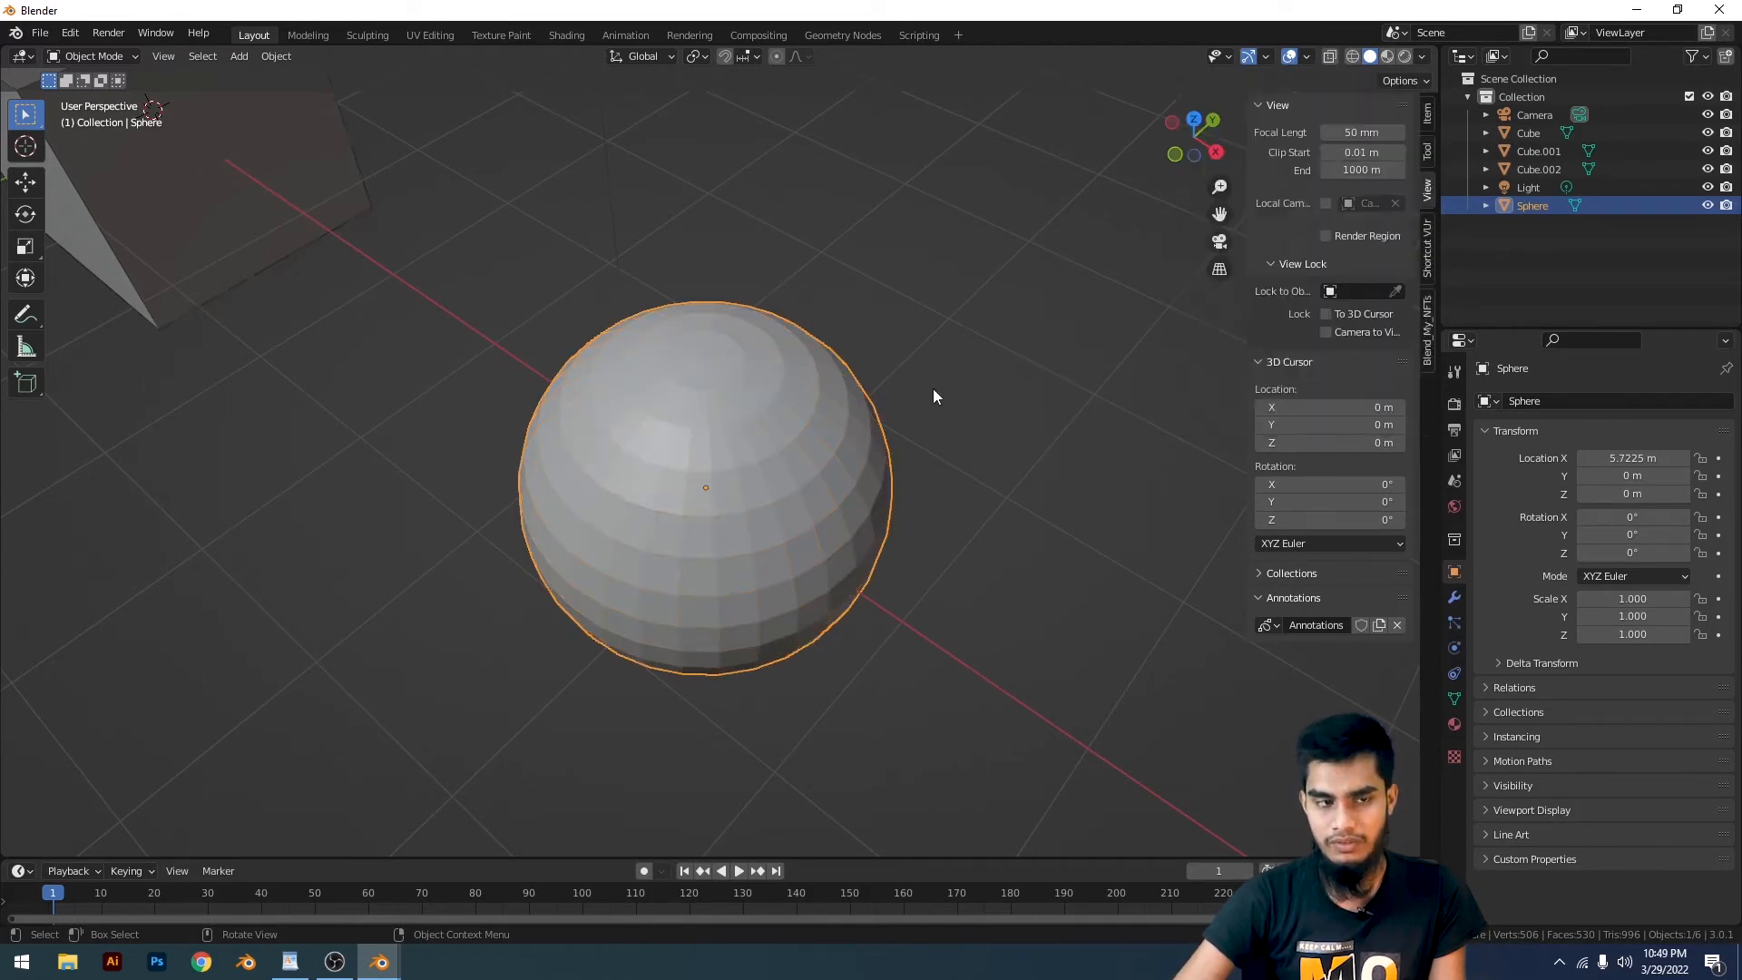
scroll(624, 301, down, 5)
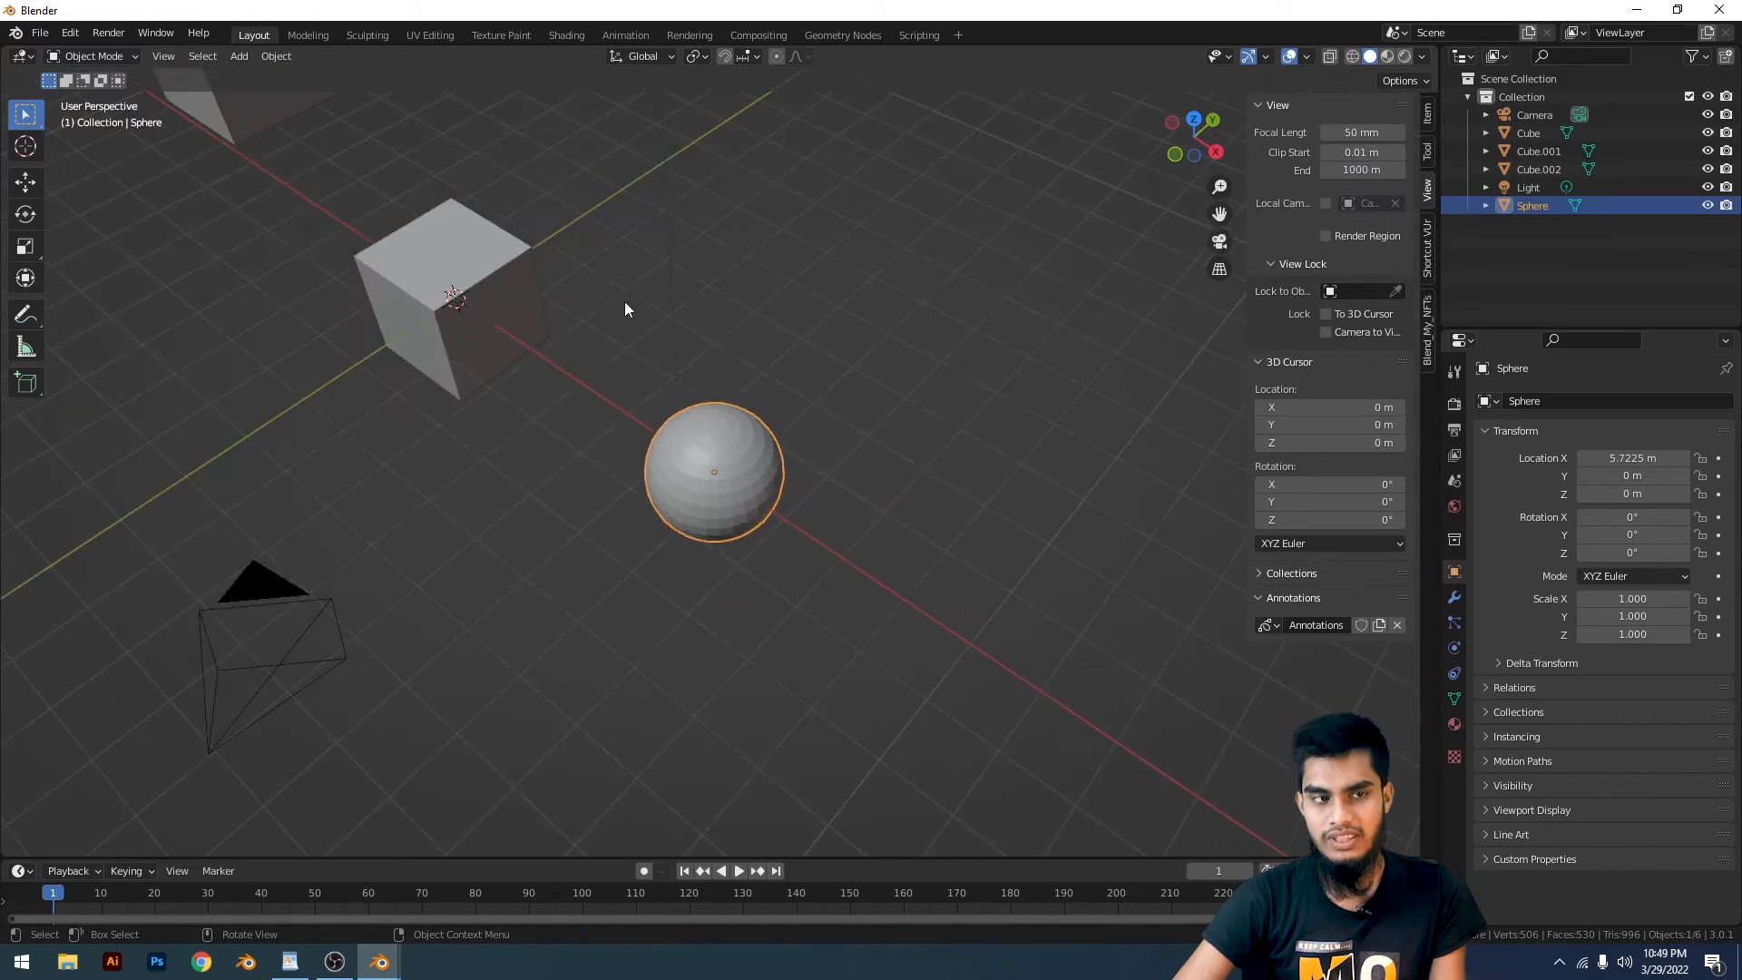
click(1307, 56)
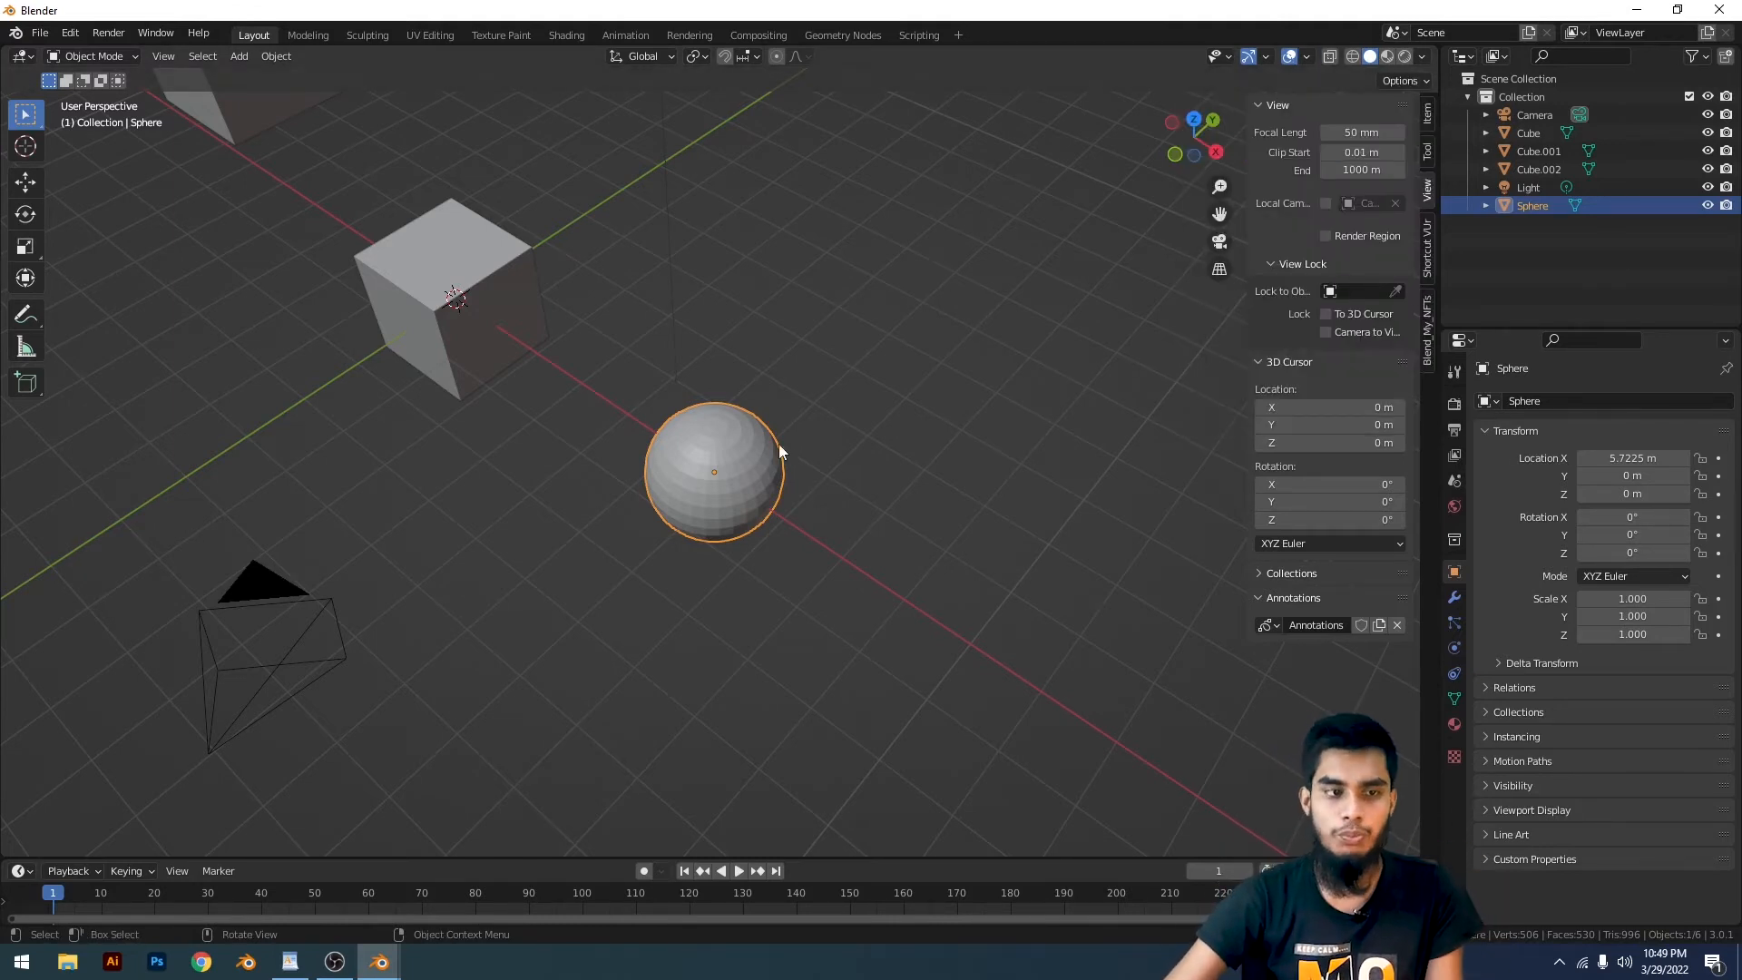
middle_drag(778, 443, 937, 381)
click(958, 303)
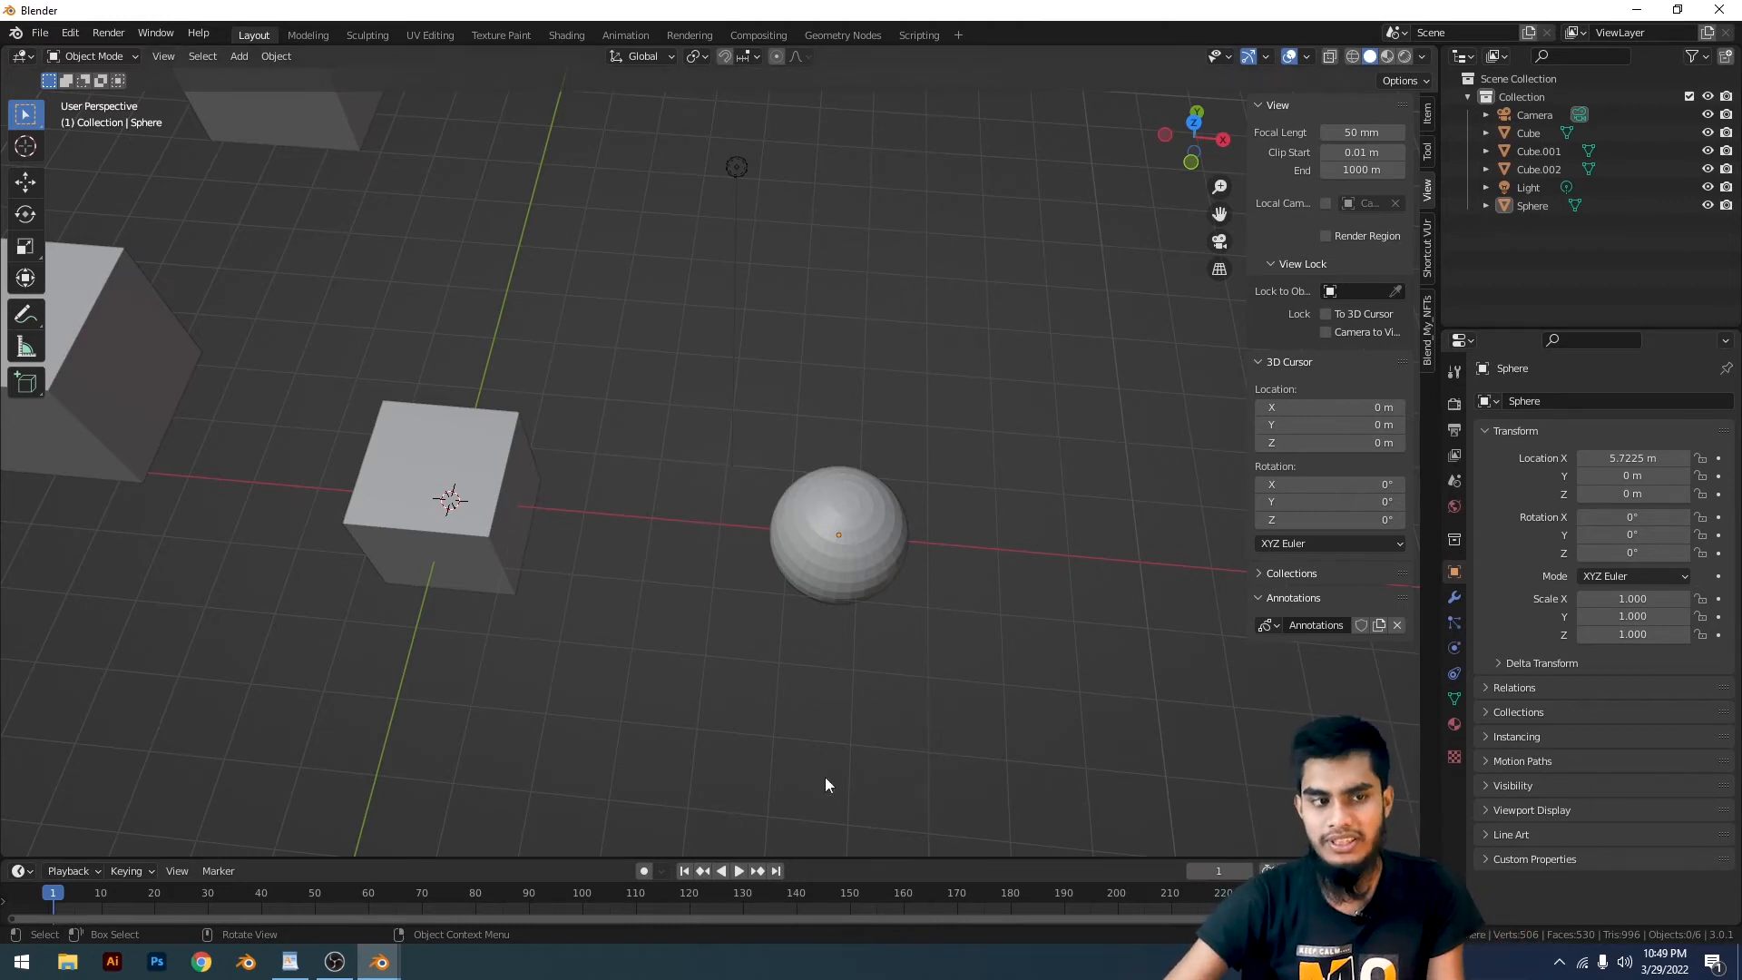
scroll(824, 777, up, 3)
shift+middle_drag(823, 567, 548, 434)
click(705, 482)
shift+middle_drag(855, 512, 892, 505)
scroll(880, 507, up, 5)
key(Tab)
scroll(1008, 491, down, 6)
scroll(866, 562, up, 3)
key(alt+a)
key(Tab)
scroll(962, 501, down, 4)
click(840, 481)
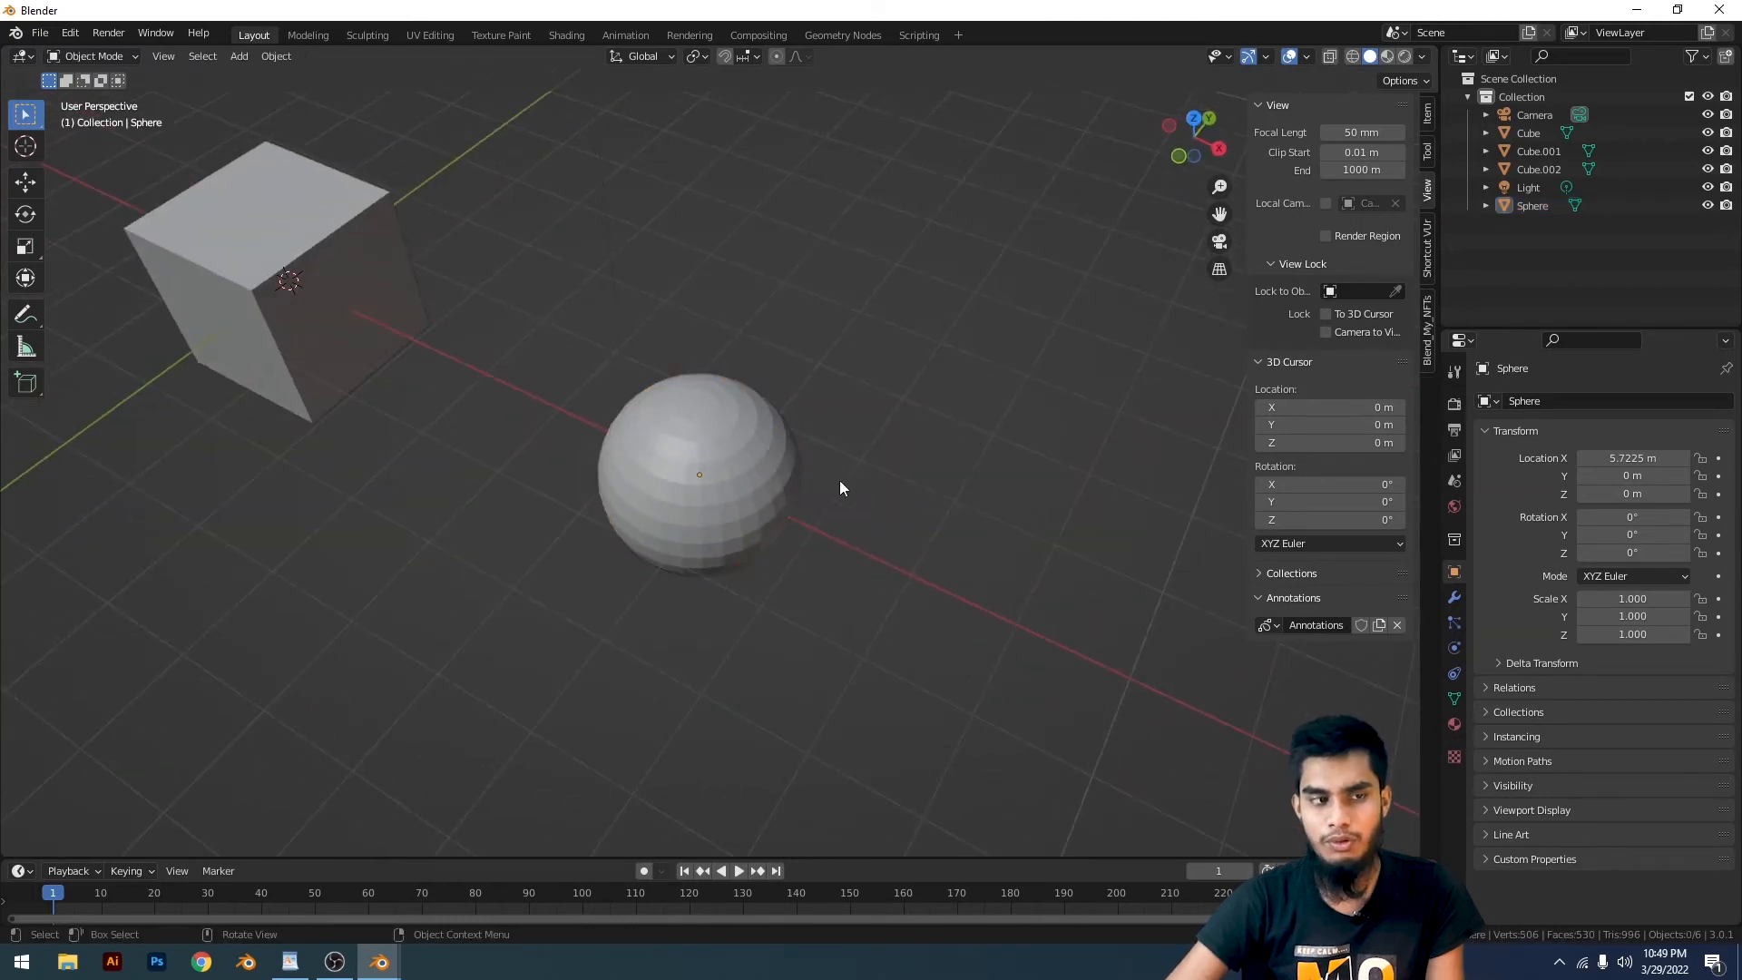
In Edit Mode with face selection, recalculate the normals of a single side face of the sphere with the Inside option enabled
scroll(819, 532, up, 4)
click(777, 482)
key(Tab)
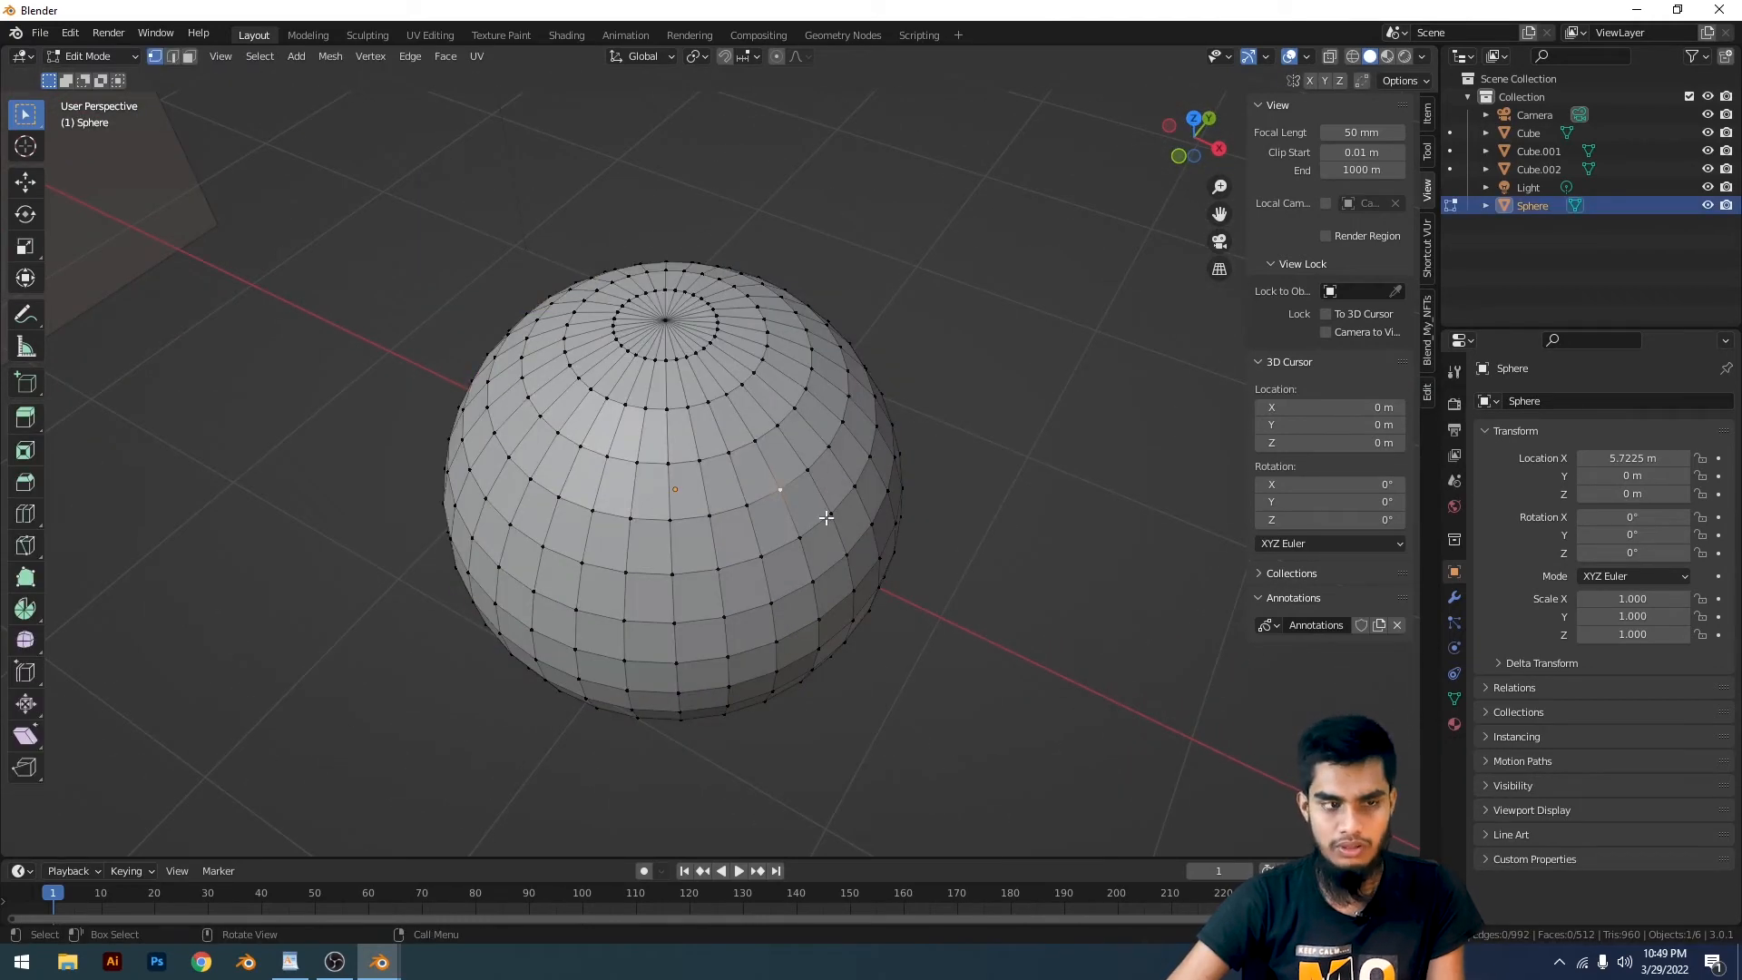
key(3)
click(812, 513)
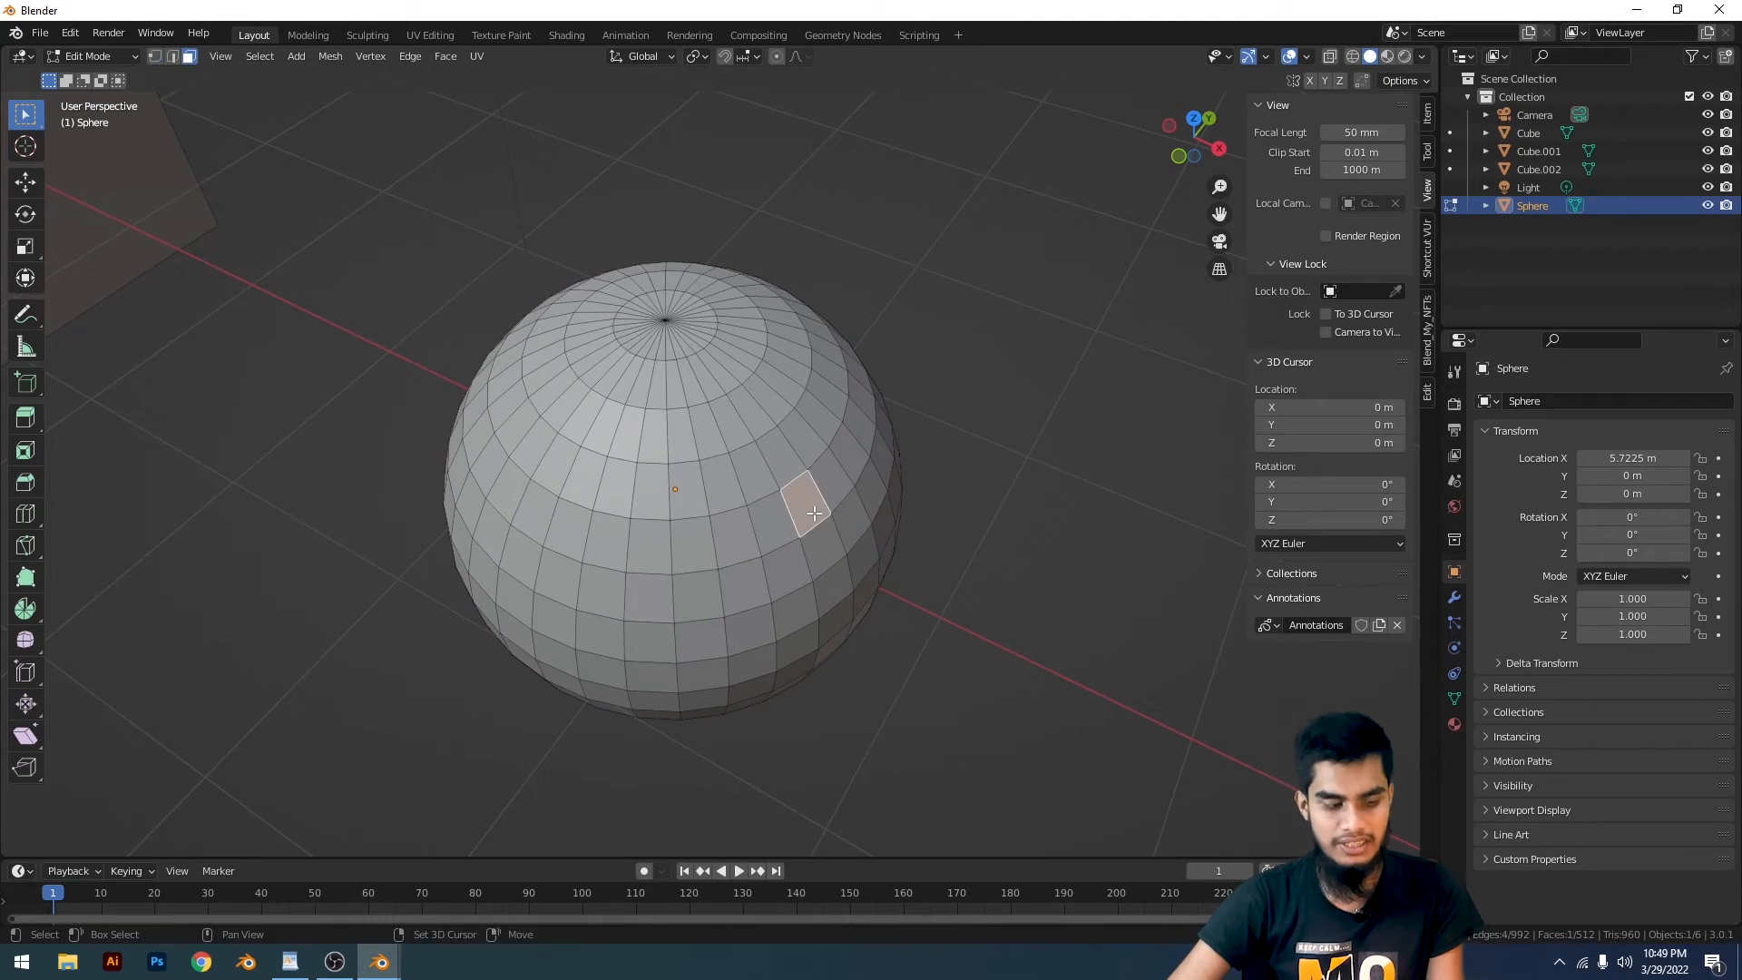
key(shift+n)
click(167, 836)
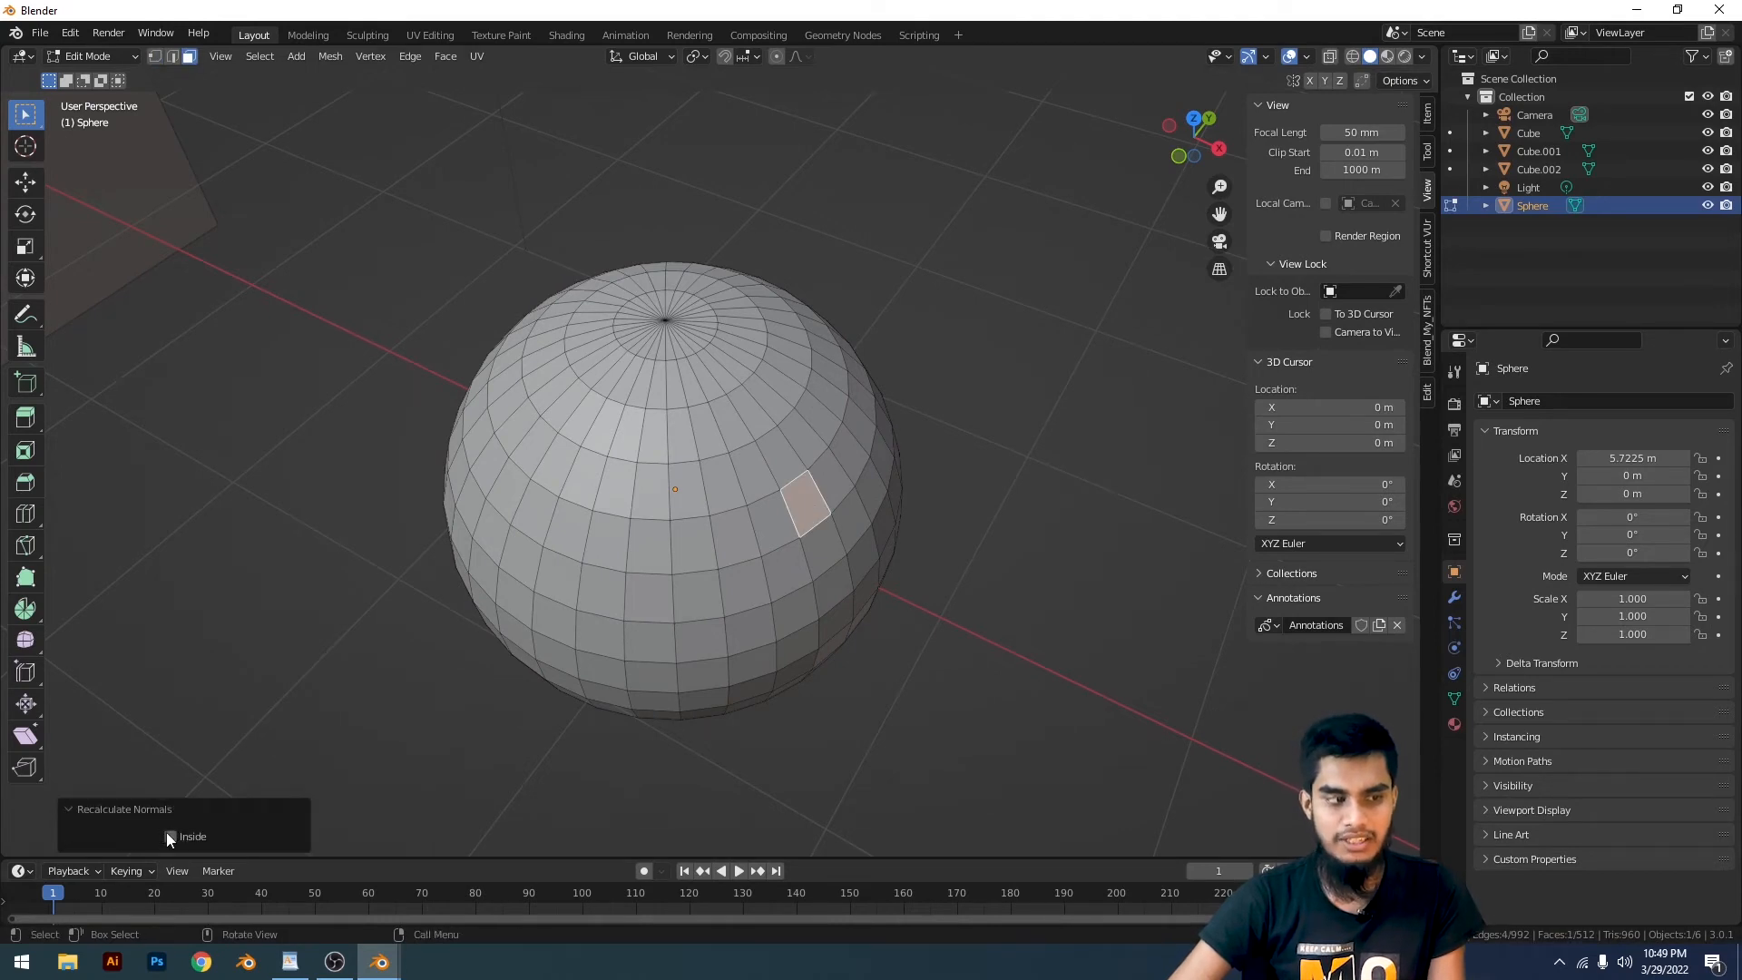
click(168, 834)
Return to Object Mode and add a level 3 subdivision to the sphere, inspecting the shading around the flipped face
key(Tab)
key(ctrl+3)
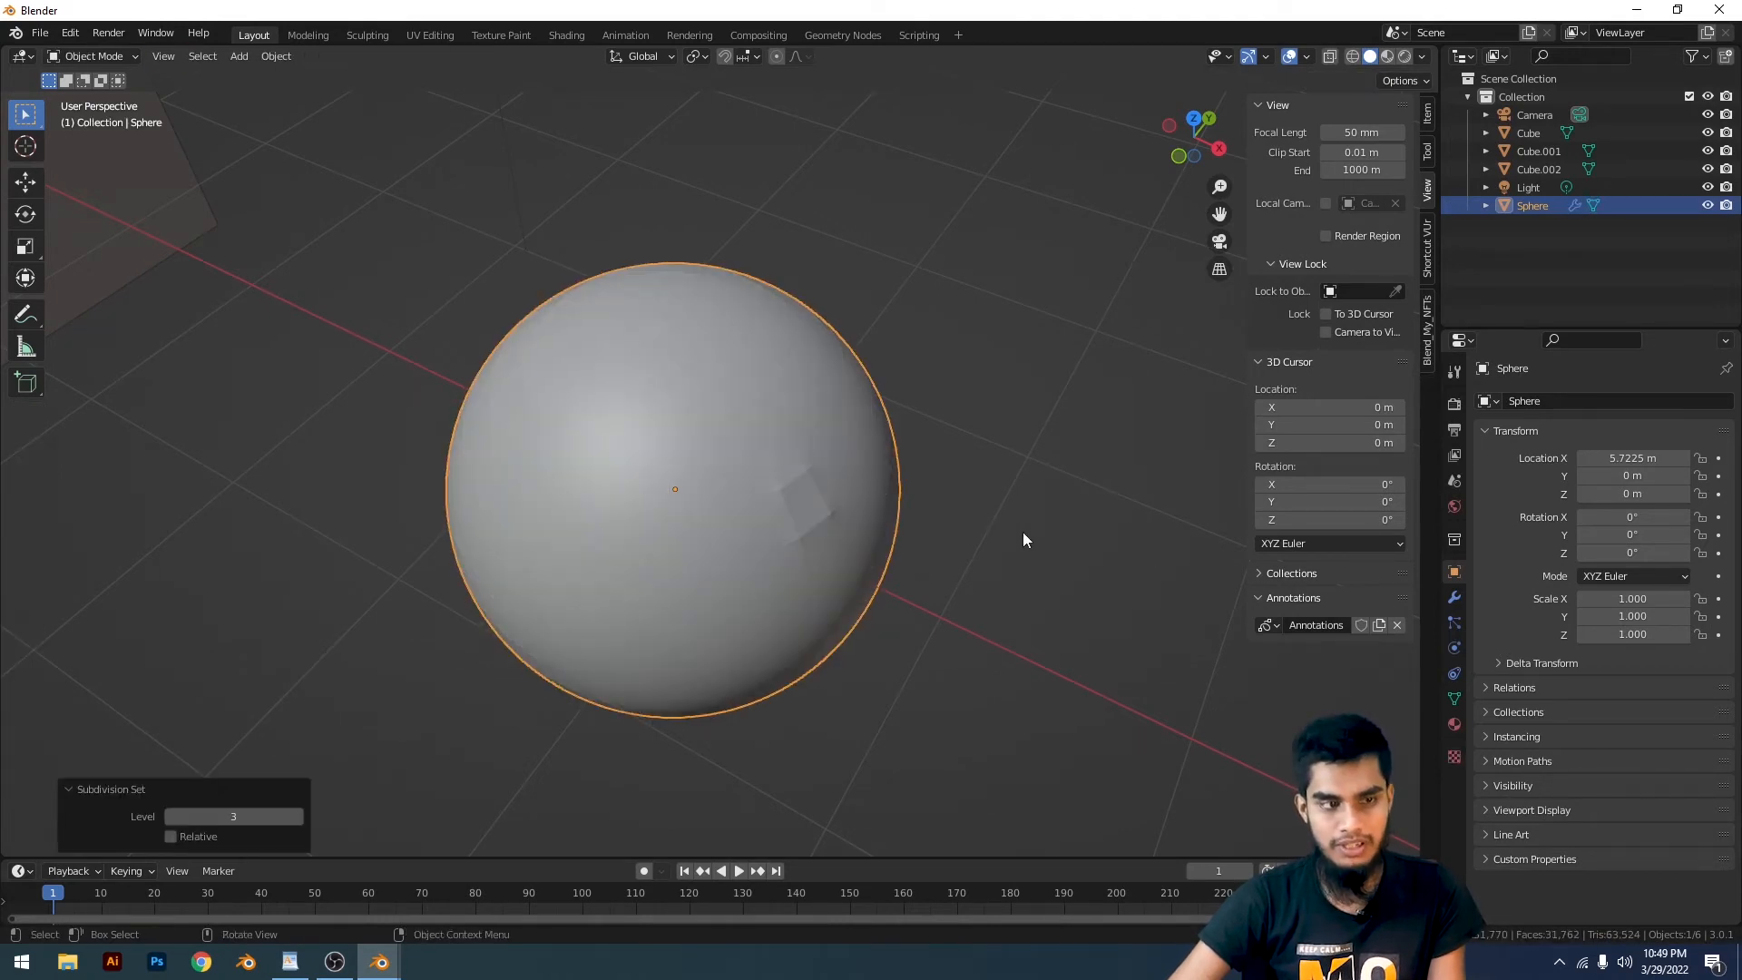
scroll(804, 497, down, 3)
middle_drag(804, 497, 830, 465)
scroll(829, 465, up, 4)
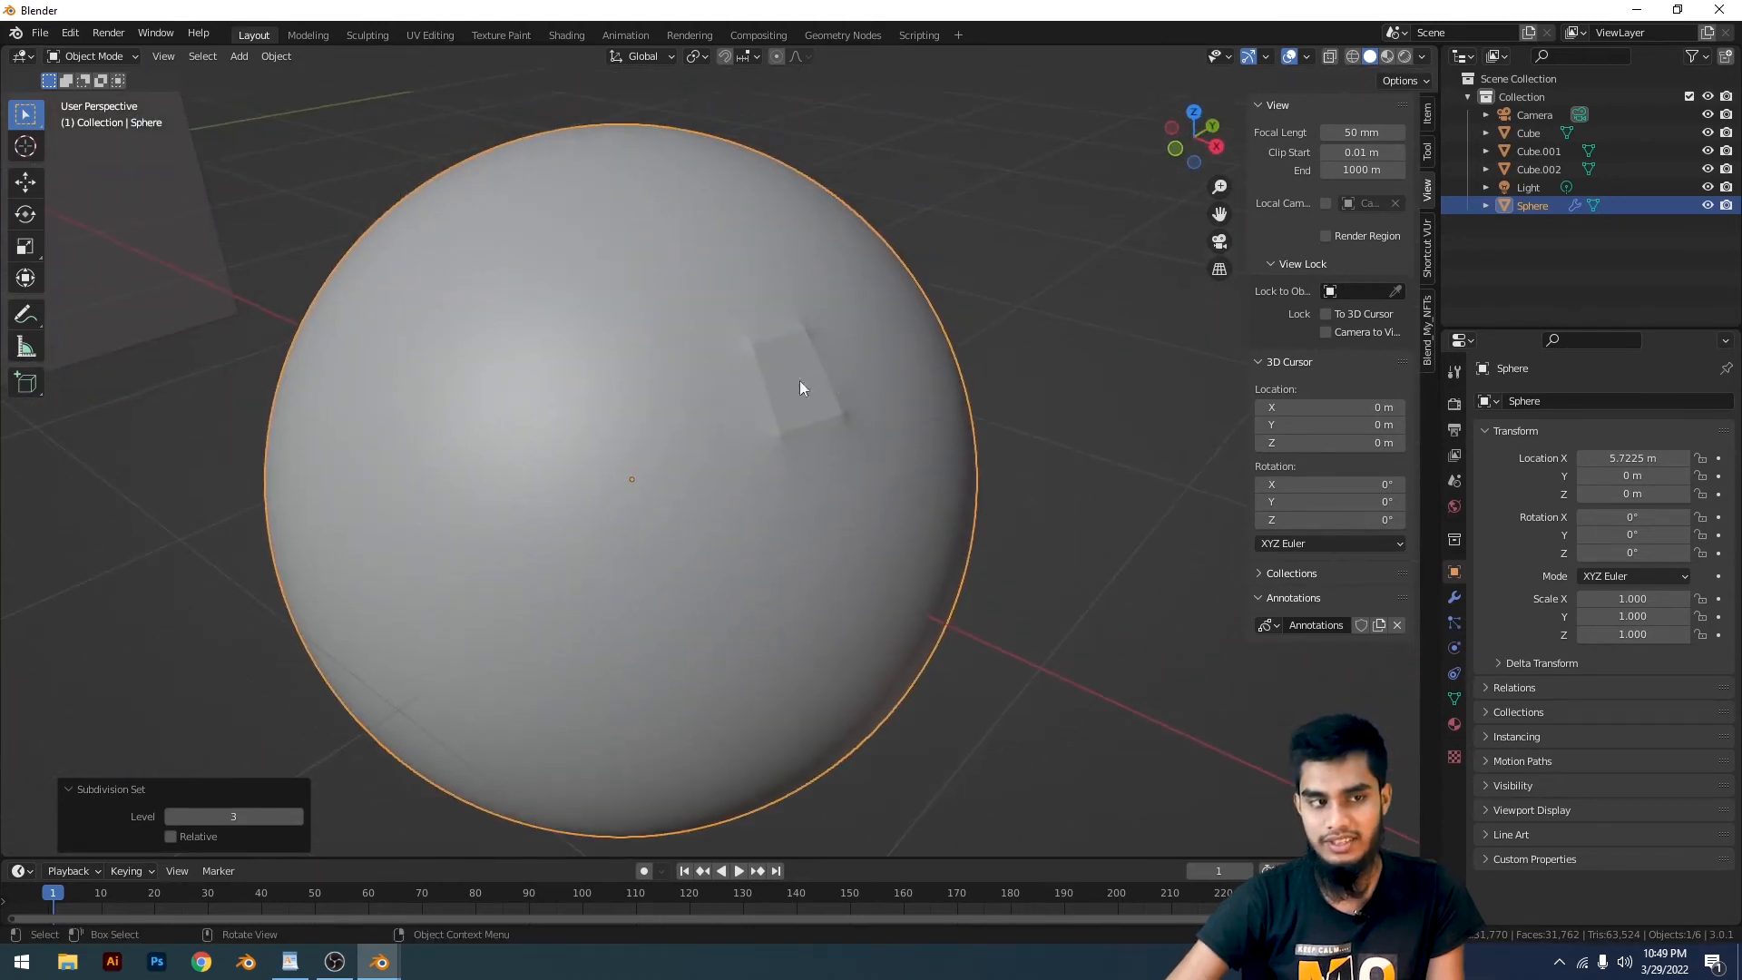
mouse_move(805, 381)
middle_down()
mouse_move(748, 414)
mouse_move(789, 410)
middle_up()
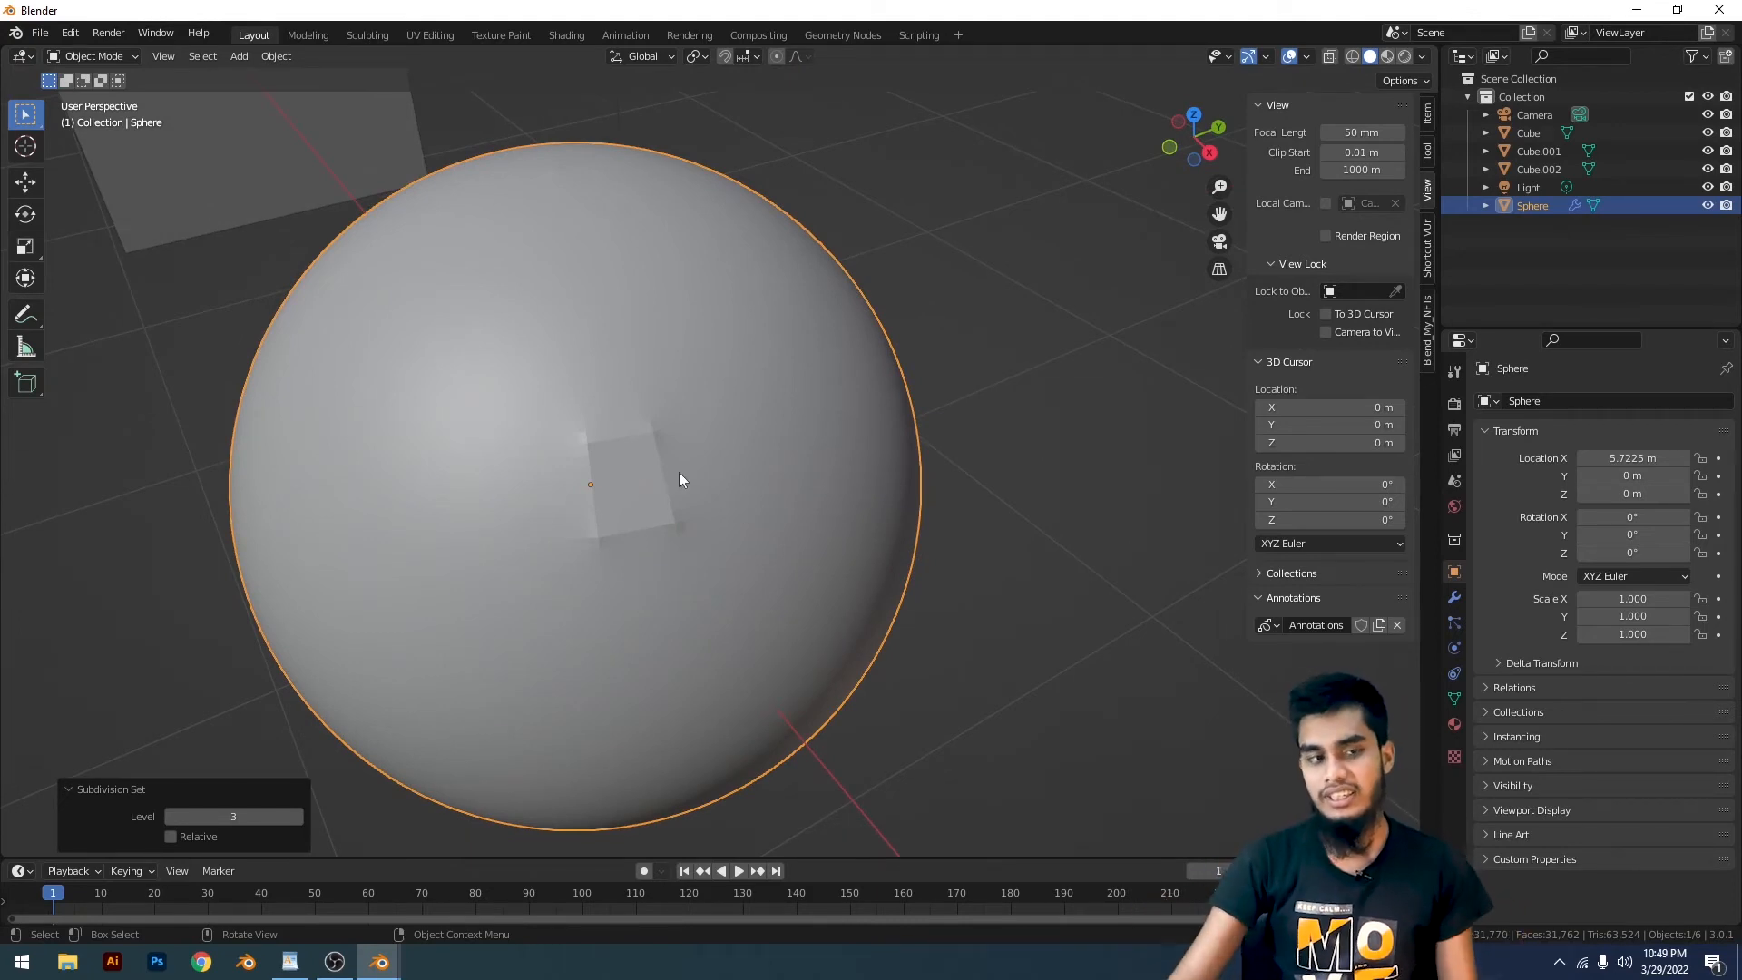
Turn on the Face Orientation geometry overlay for the viewport
click(1306, 57)
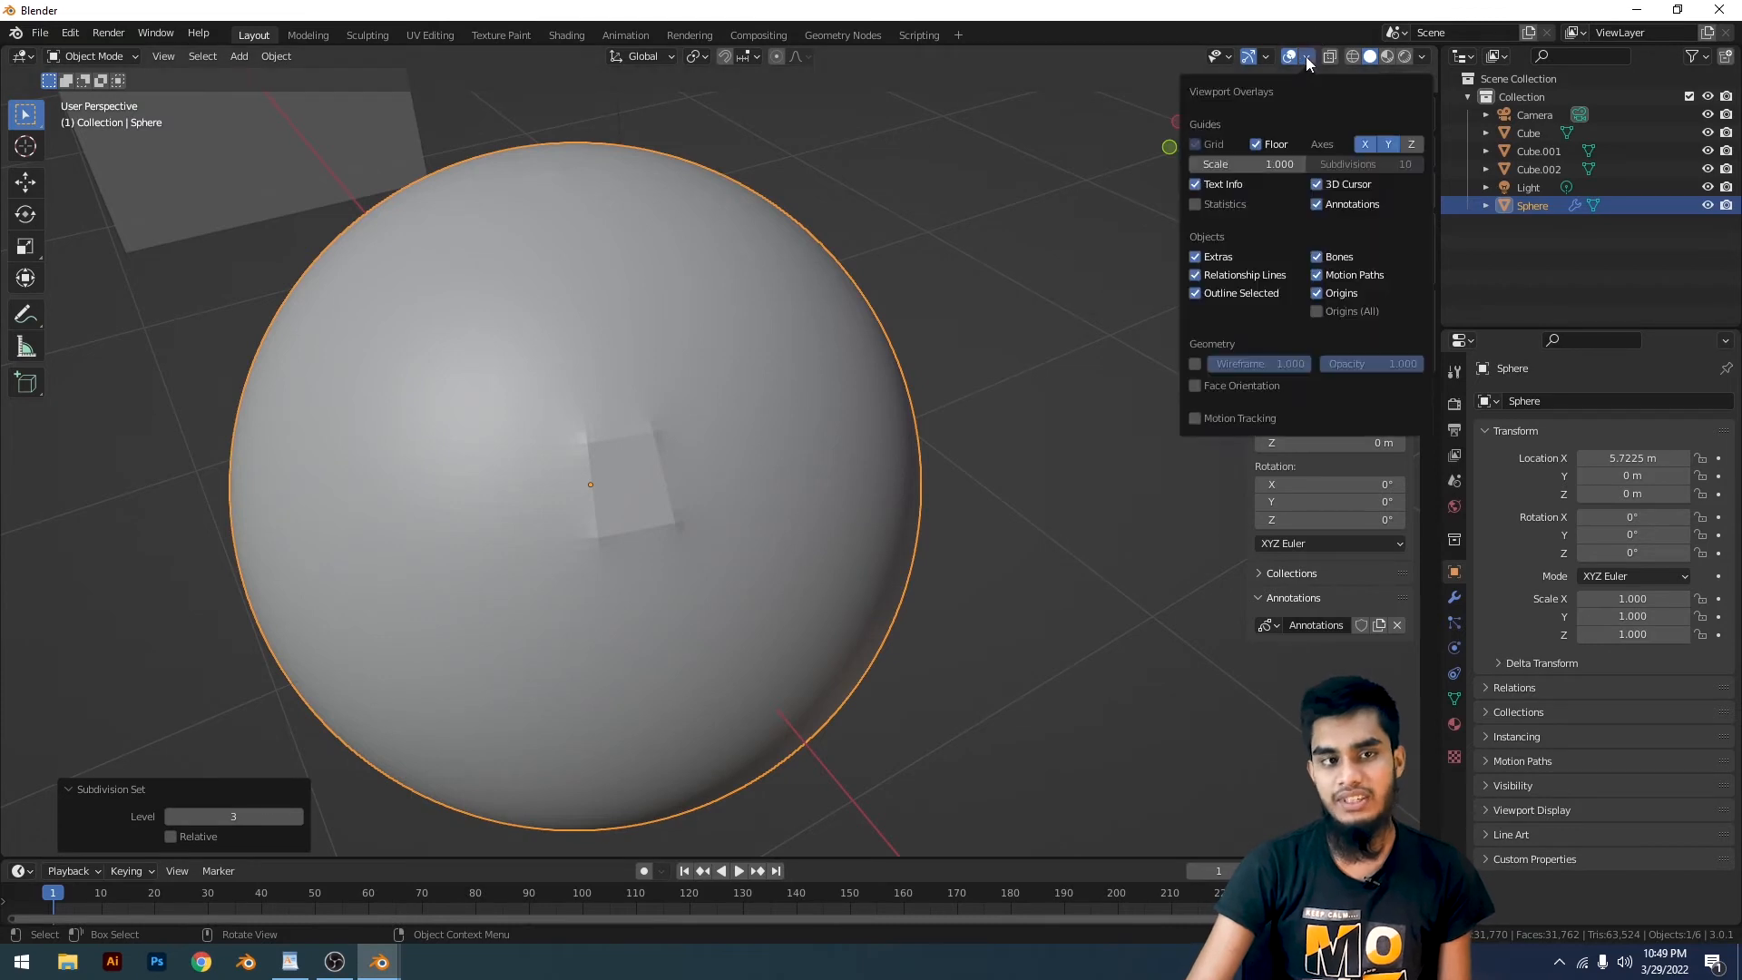
click(1196, 386)
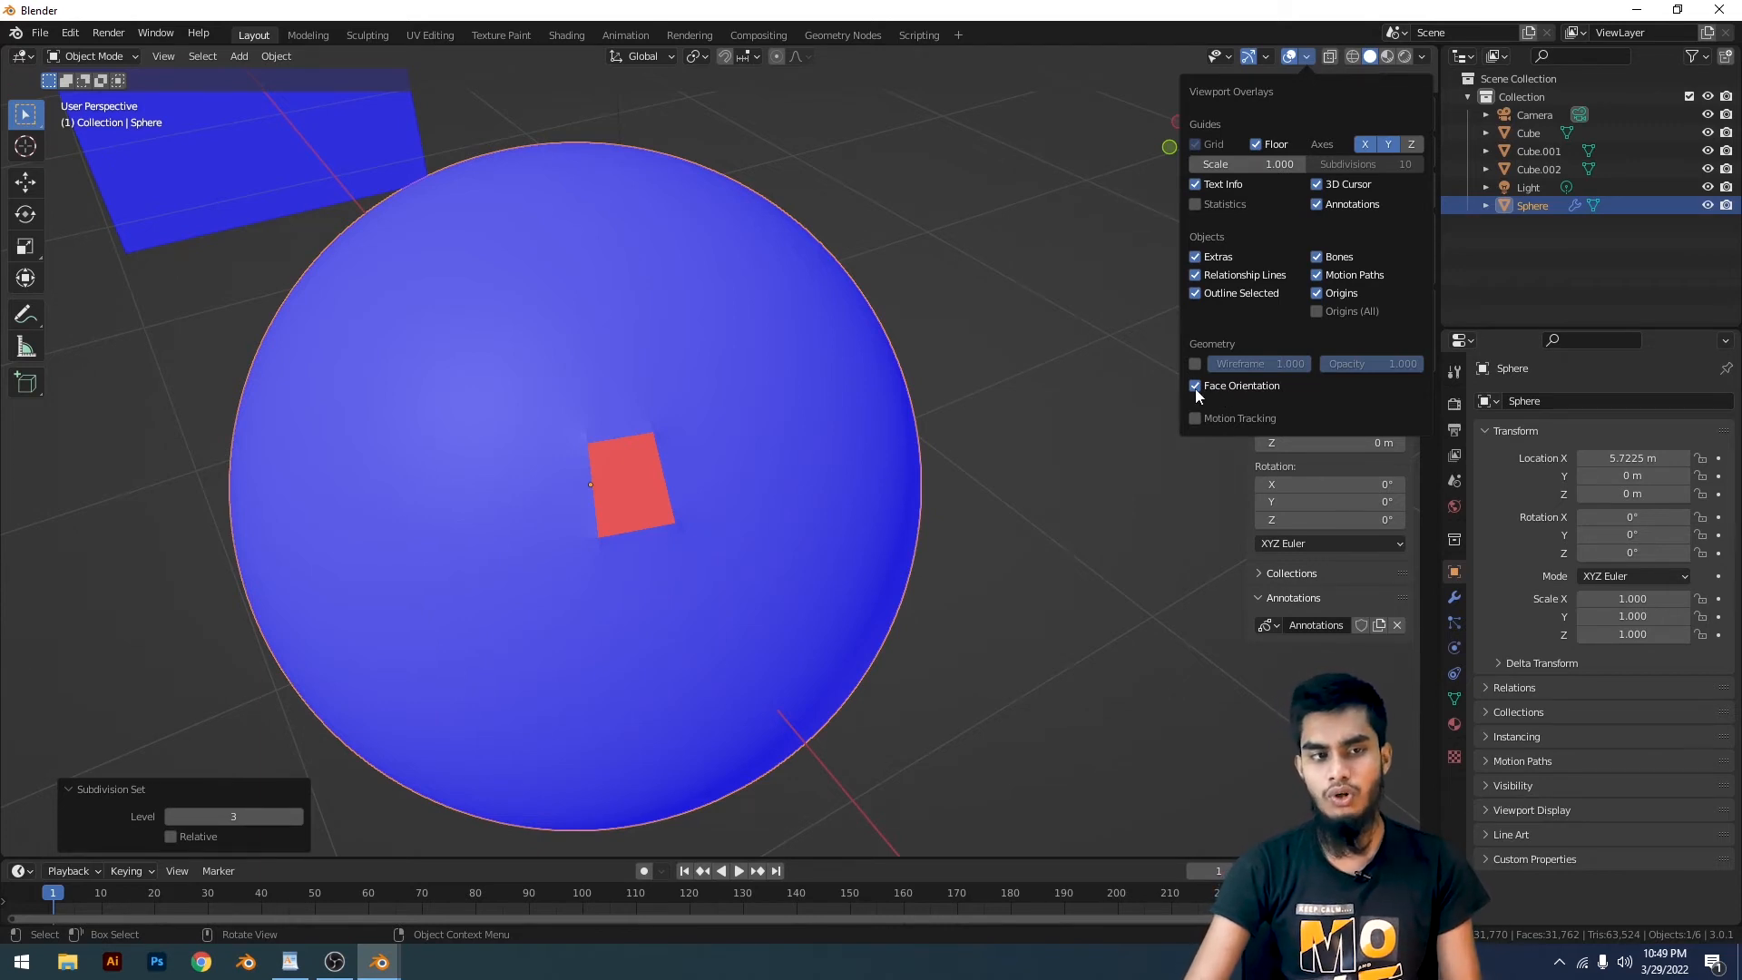
Examine the face orientation colours on the outside and inside of the sphere and on the cubes
scroll(1004, 462, down, 6)
mouse_move(1004, 463)
middle_down()
mouse_move(771, 330)
mouse_move(998, 439)
middle_up()
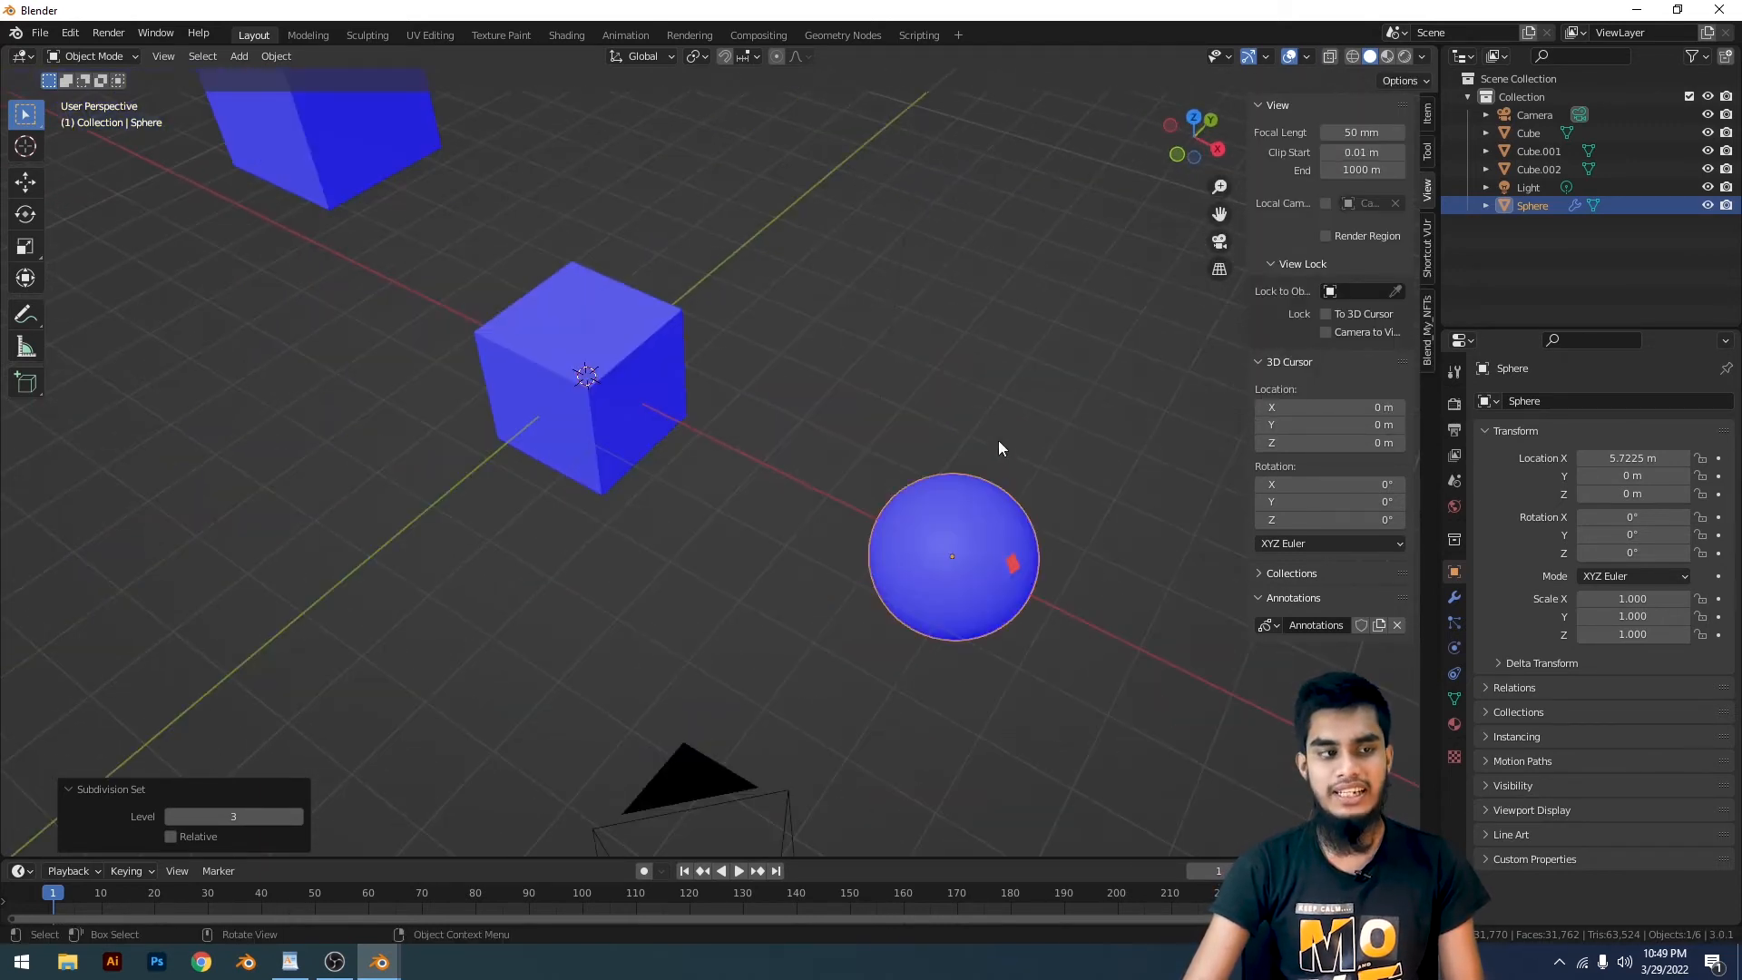
scroll(884, 376, down, 4)
shift+middle_drag(884, 376, 775, 399)
scroll(814, 709, up, 1)
scroll(814, 710, up, 5)
shift+middle_drag(692, 579, 874, 499)
scroll(890, 503, up, 9)
shift+middle_drag(987, 537, 738, 449)
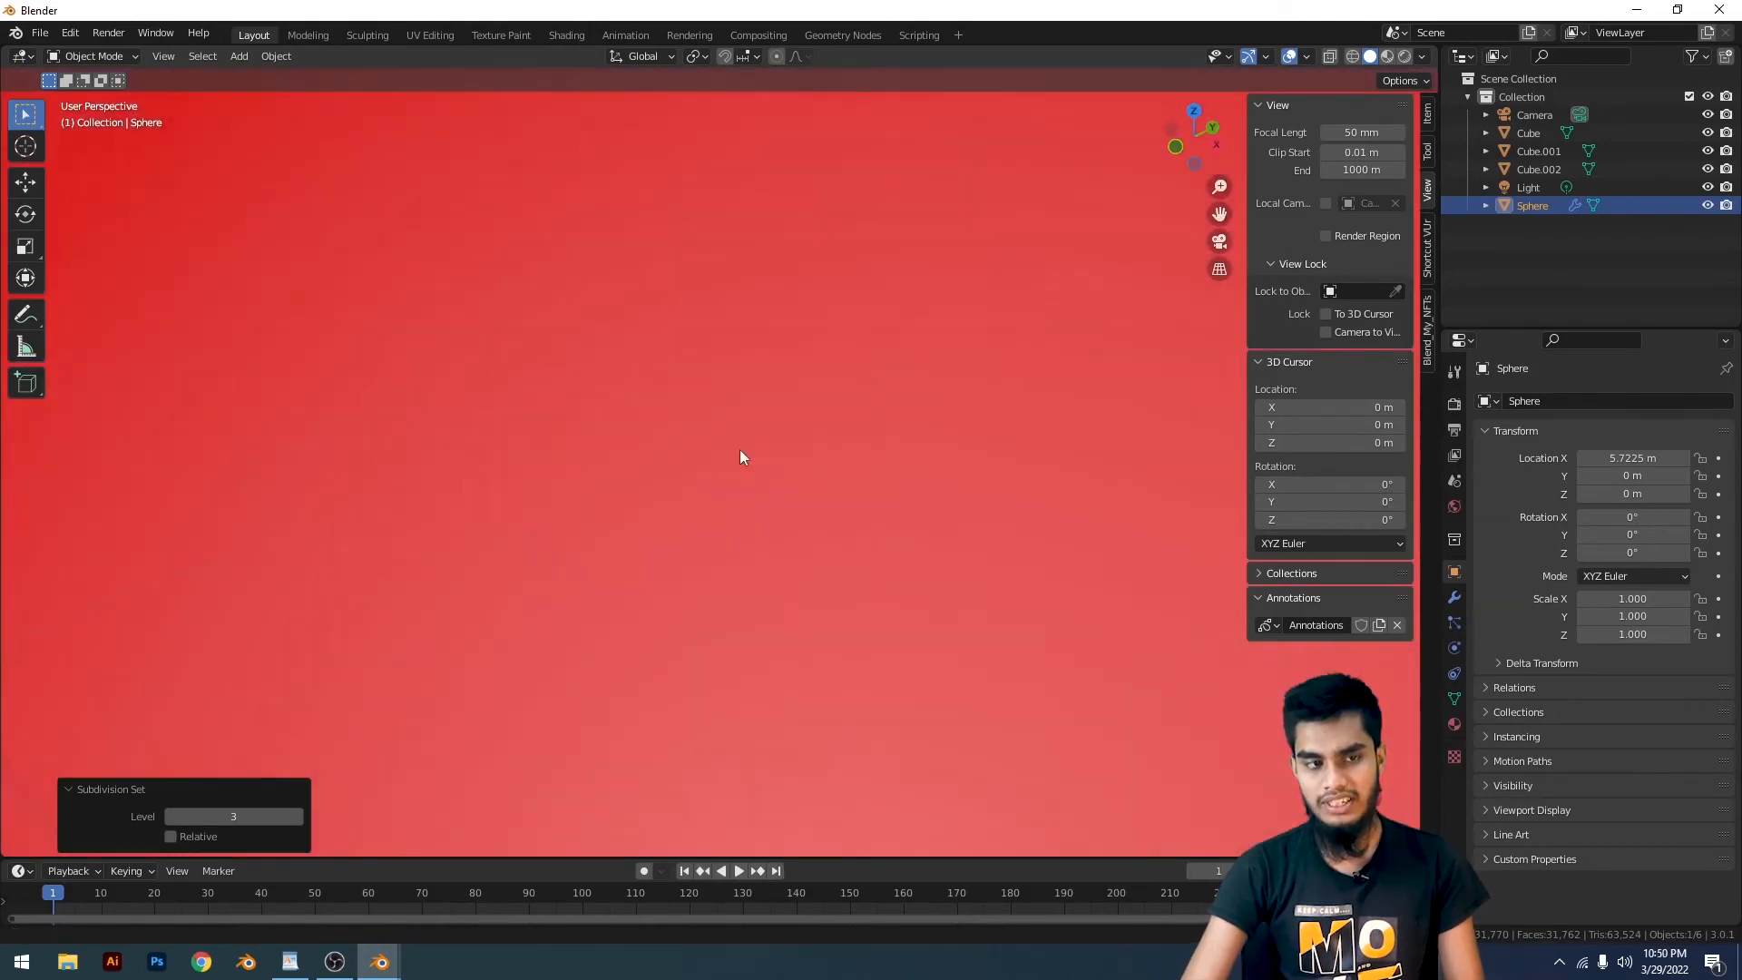
scroll(871, 461, down, 6)
mouse_move(897, 462)
middle_down()
mouse_move(824, 499)
mouse_move(895, 451)
mouse_move(928, 464)
middle_up()
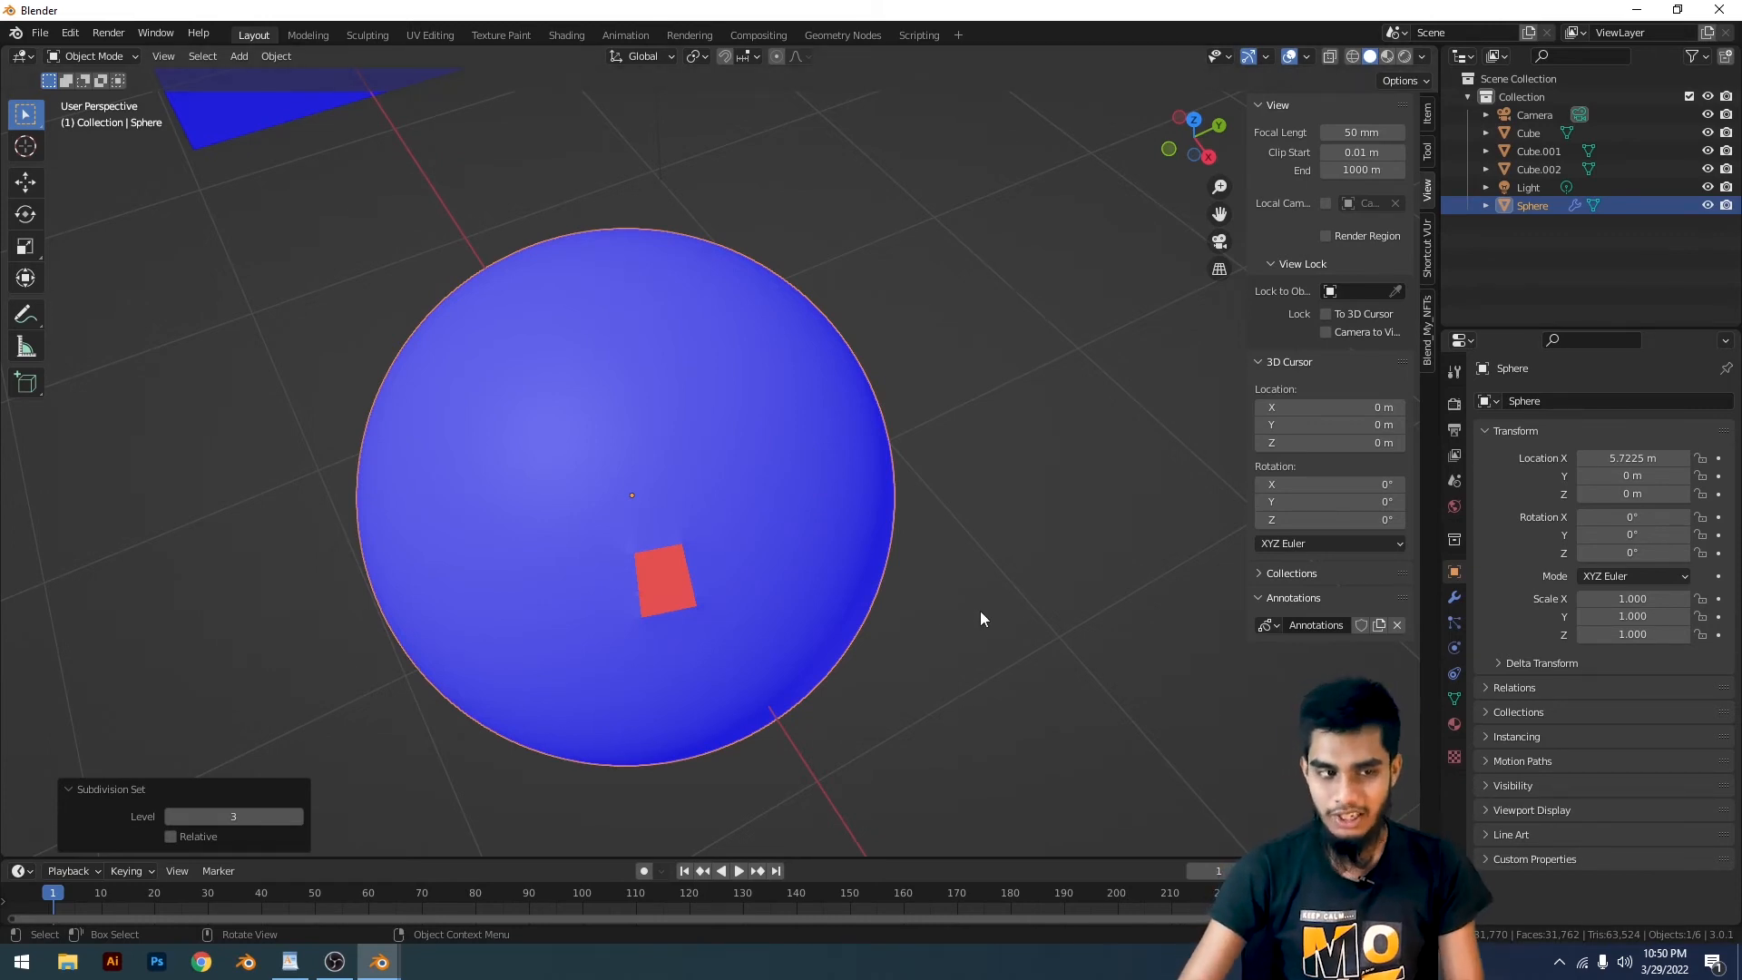
scroll(980, 612, down, 4)
middle_drag(991, 204, 1025, 194)
scroll(934, 579, up, 5)
shift+middle_drag(934, 579, 924, 441)
scroll(942, 367, up, 1)
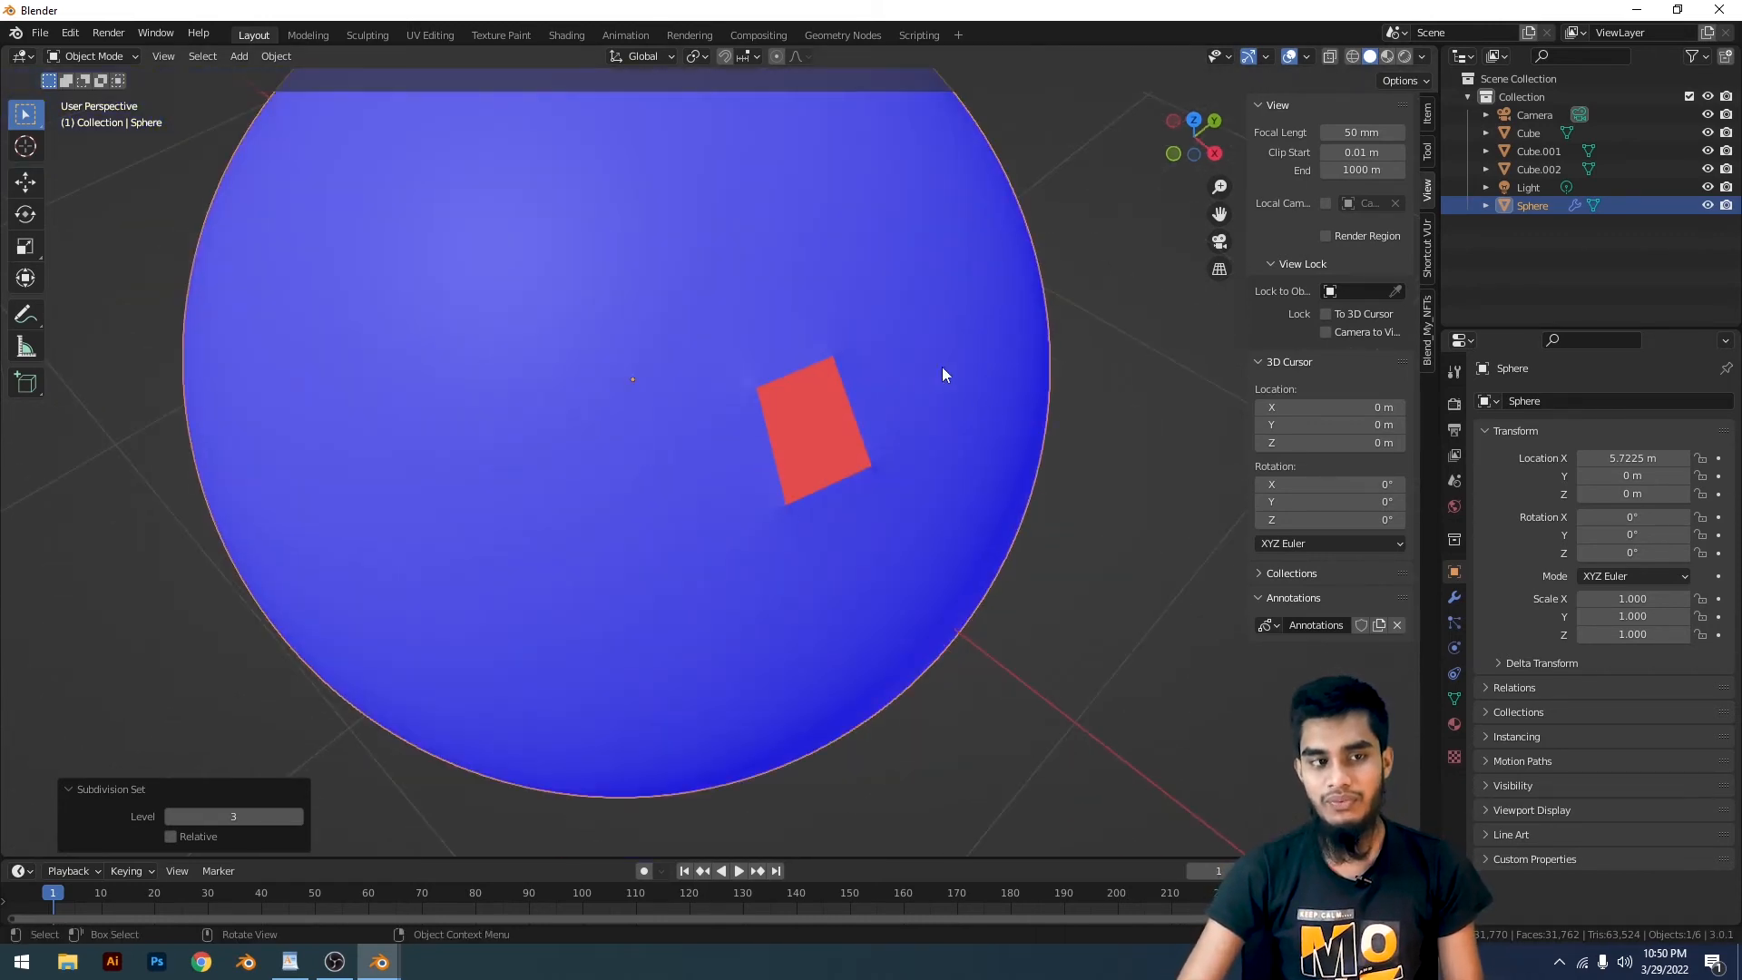
scroll(942, 367, down, 3)
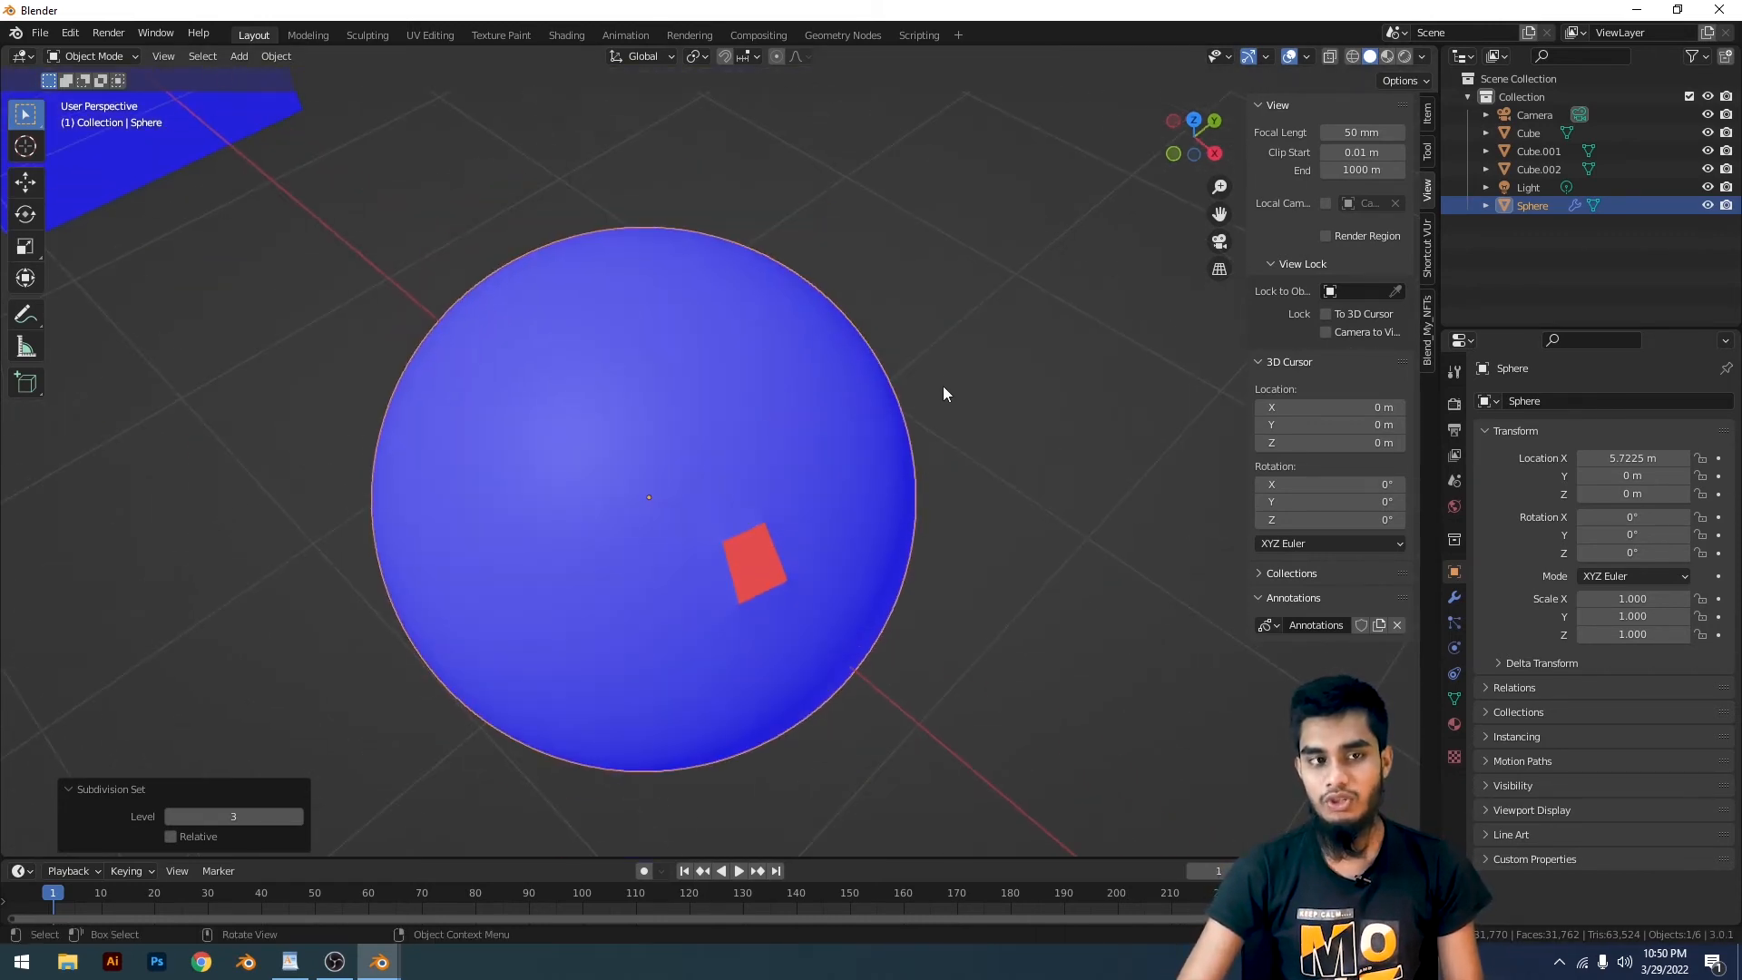
Turn the Face Orientation overlay off and back on to compare the sphere's shading
click(1306, 57)
click(1196, 387)
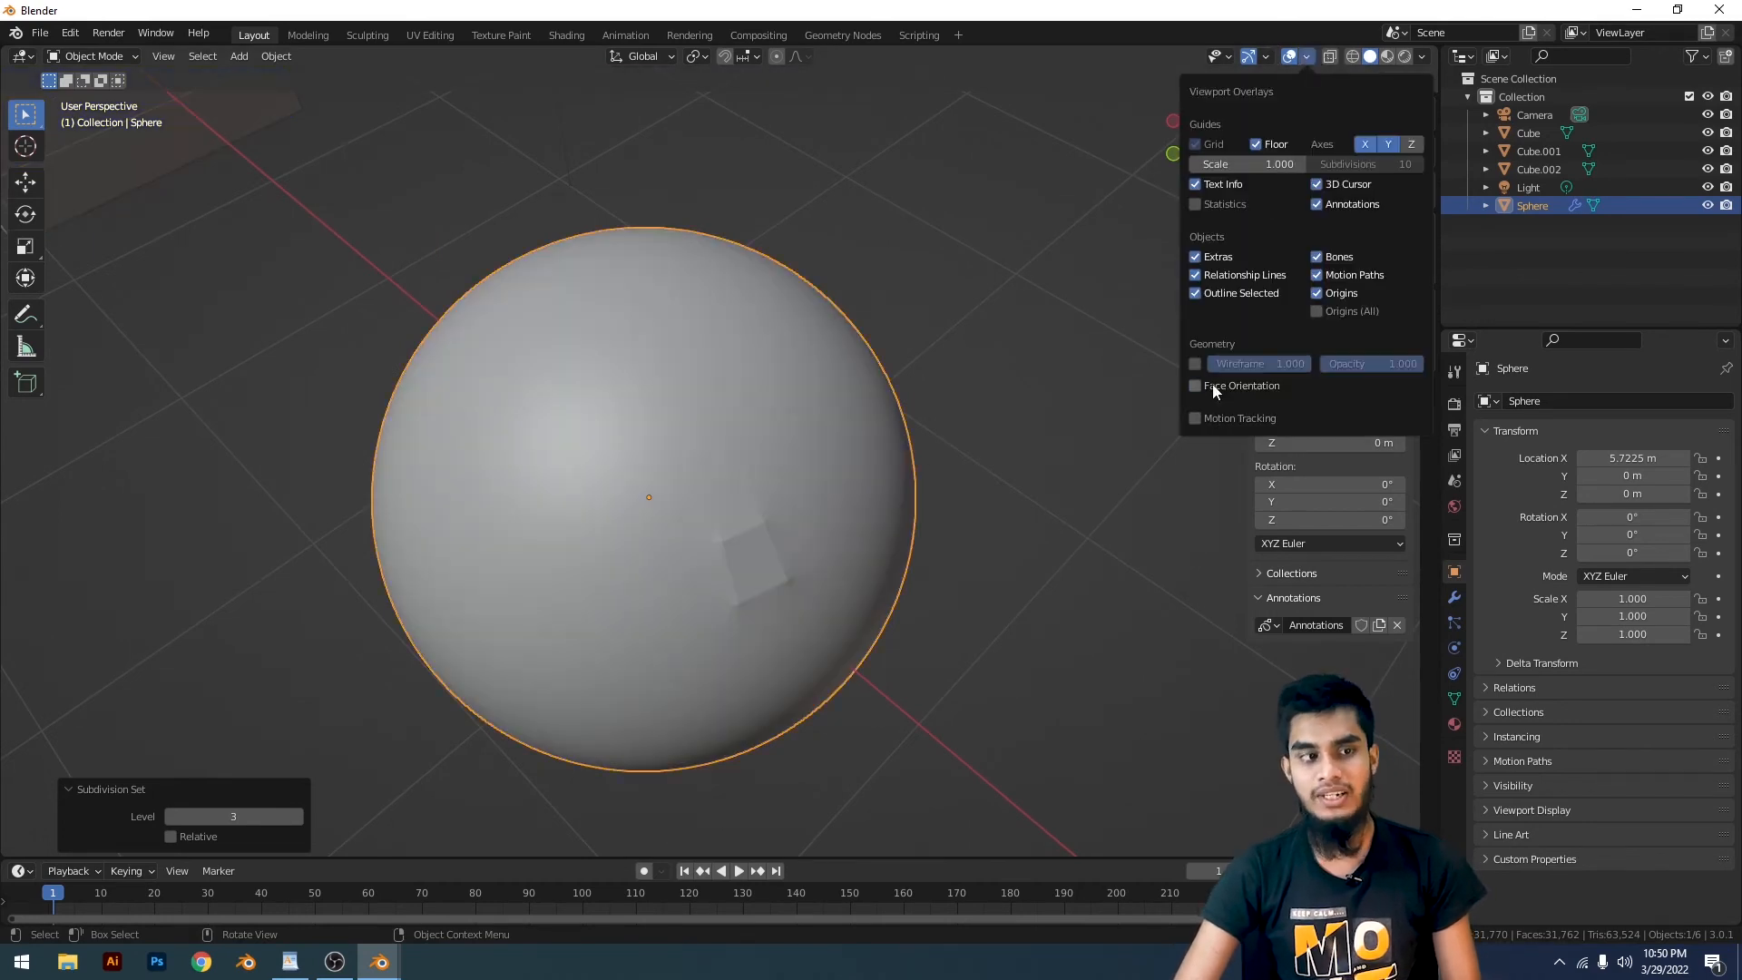
click(1216, 392)
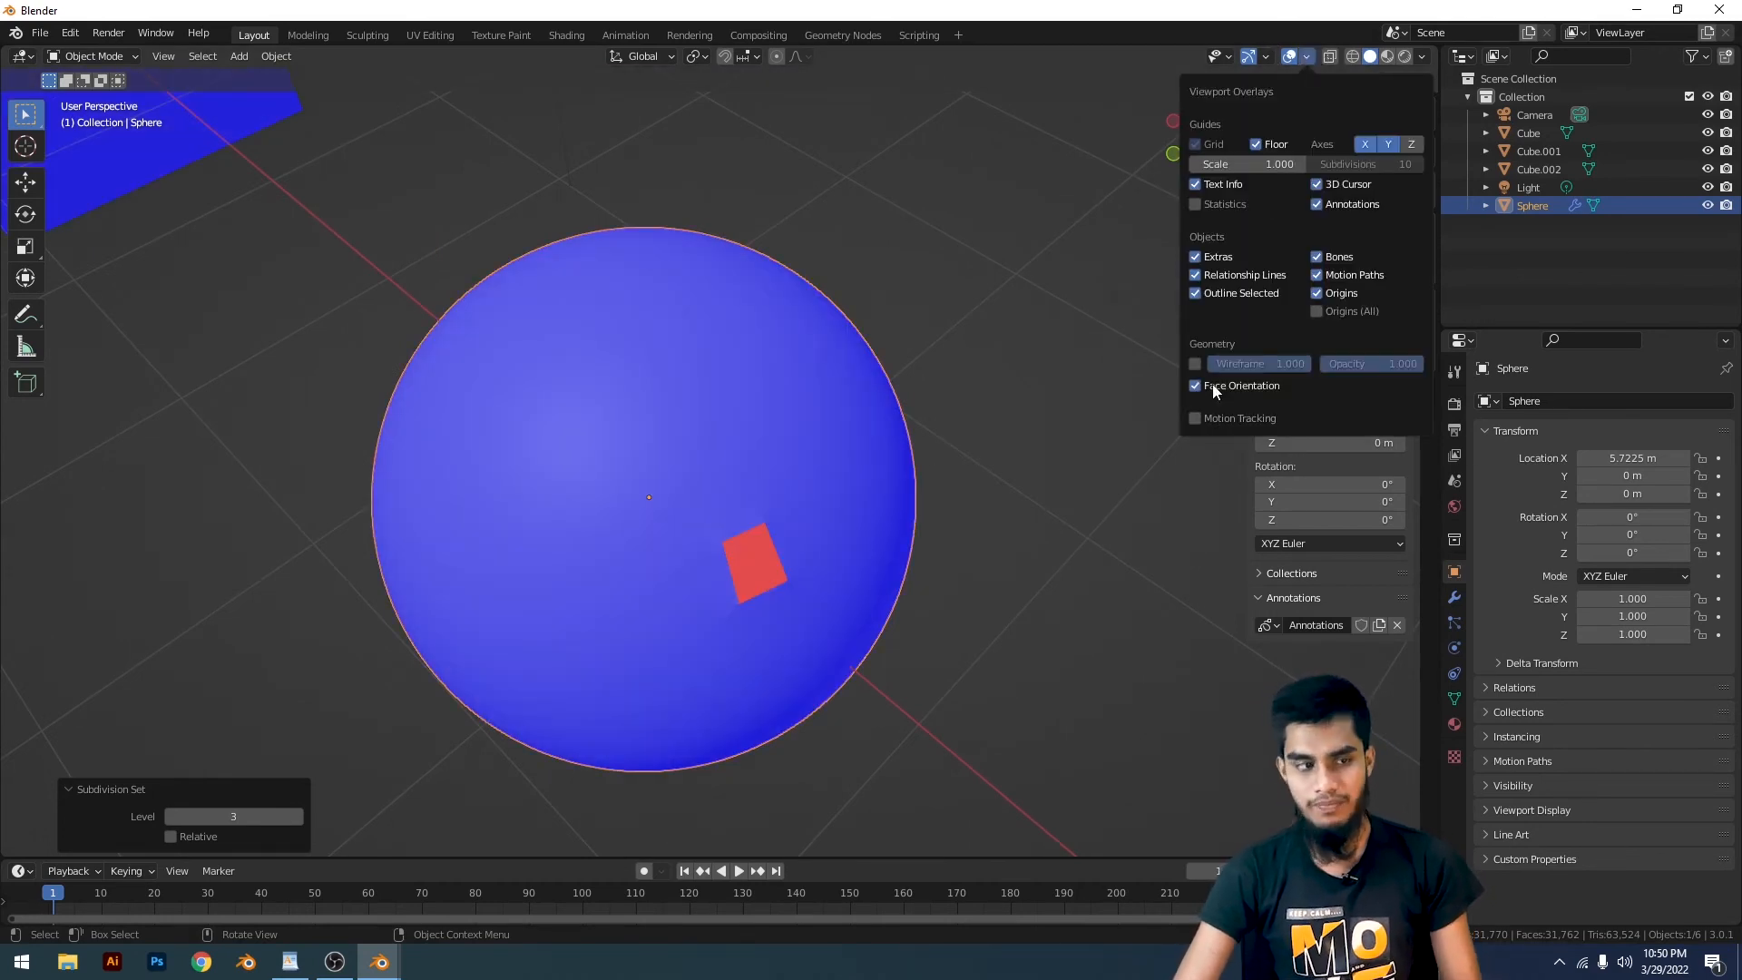
Enter Edit Mode on the sphere and leave all of its faces deselected, with the flipped face in view
key(Tab)
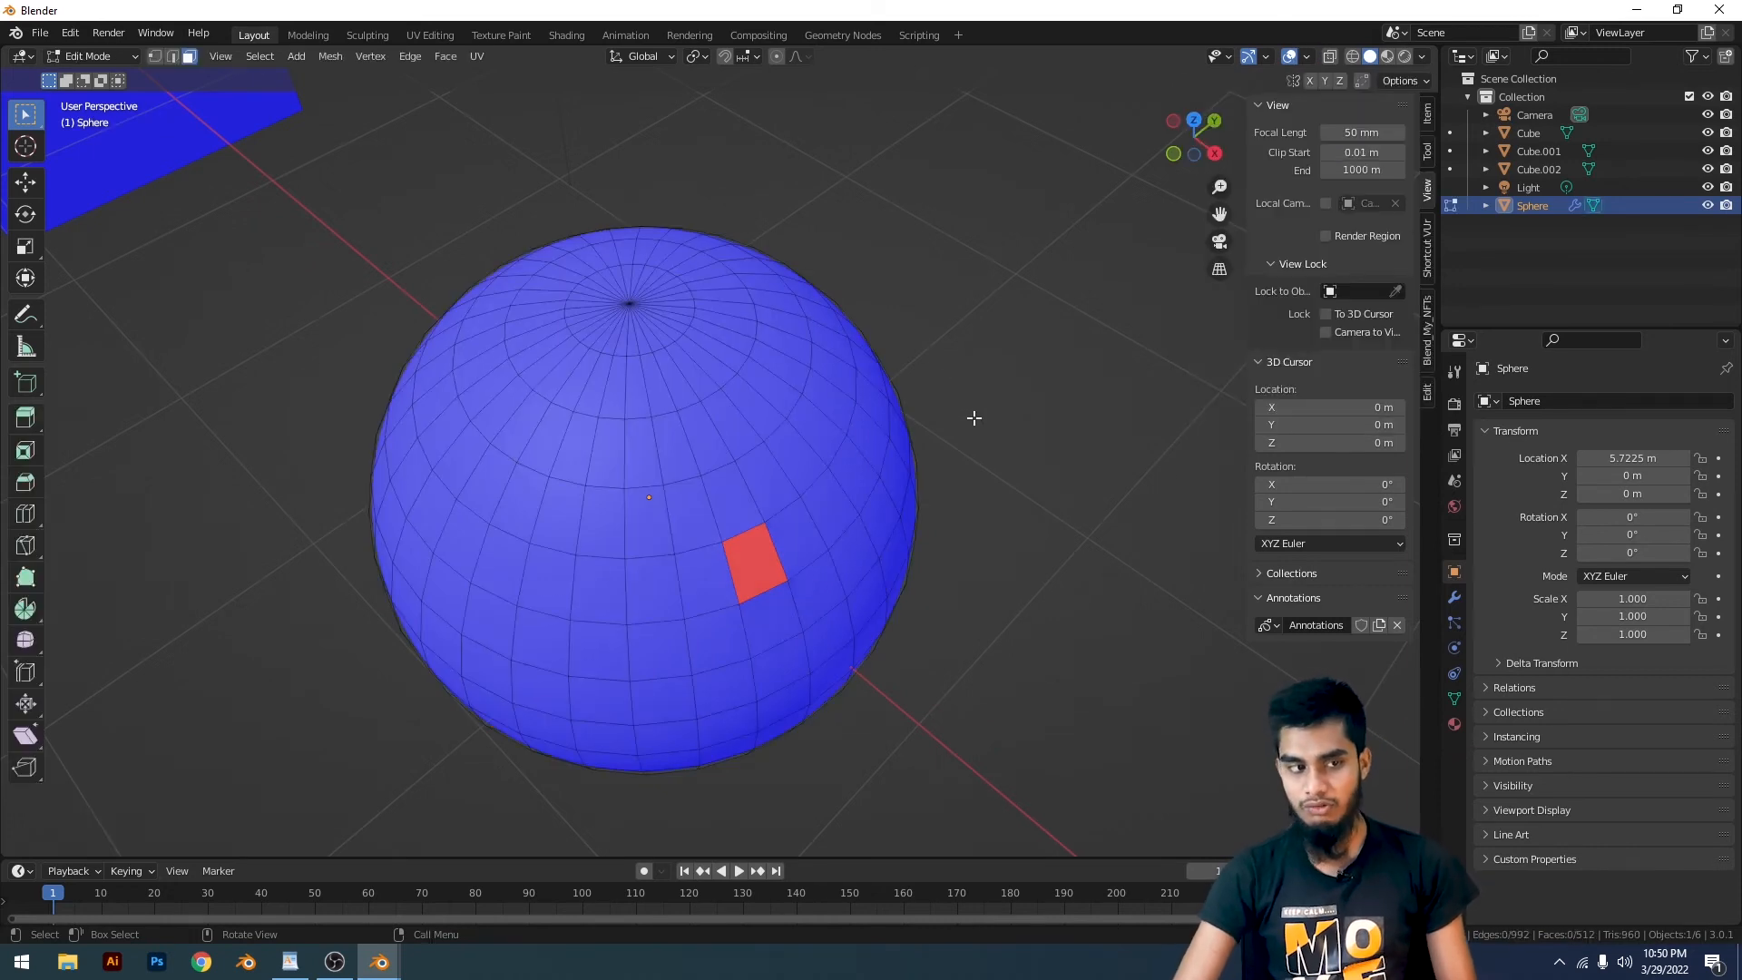
middle_drag(971, 416, 789, 506)
scroll(643, 564, up, 3)
click(642, 565)
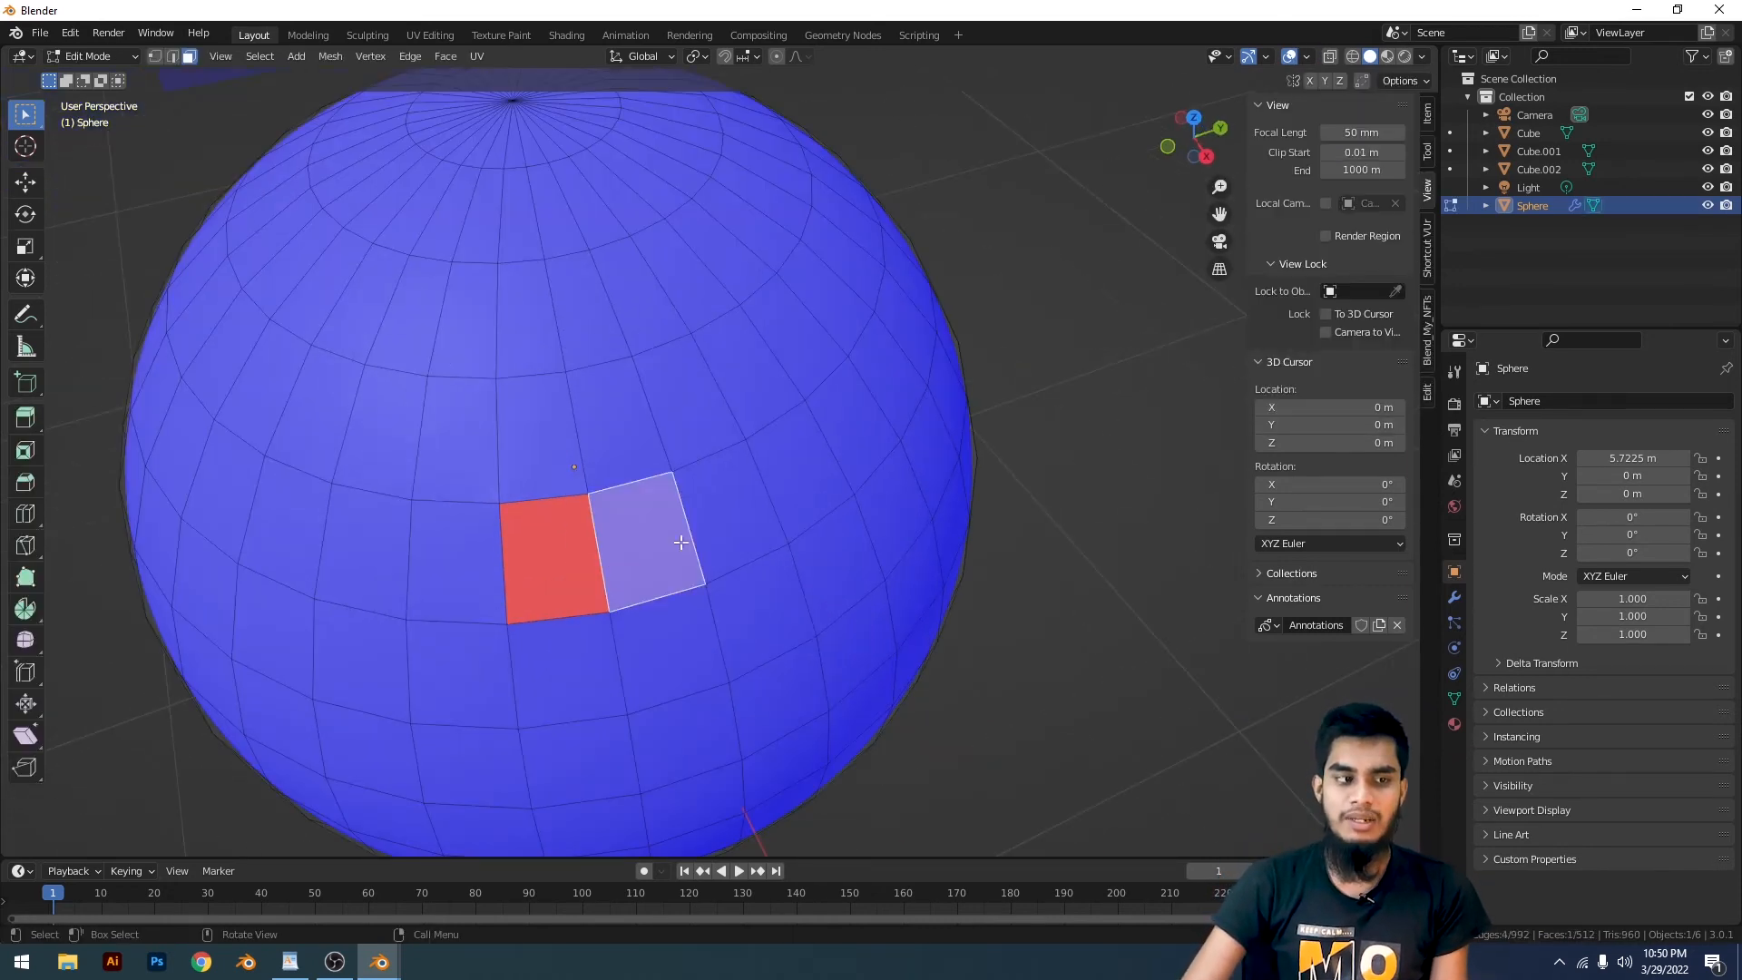
key(a)
scroll(547, 427, down, 5)
click(848, 396)
shift+middle_drag(666, 549, 704, 514)
scroll(721, 461, up, 5)
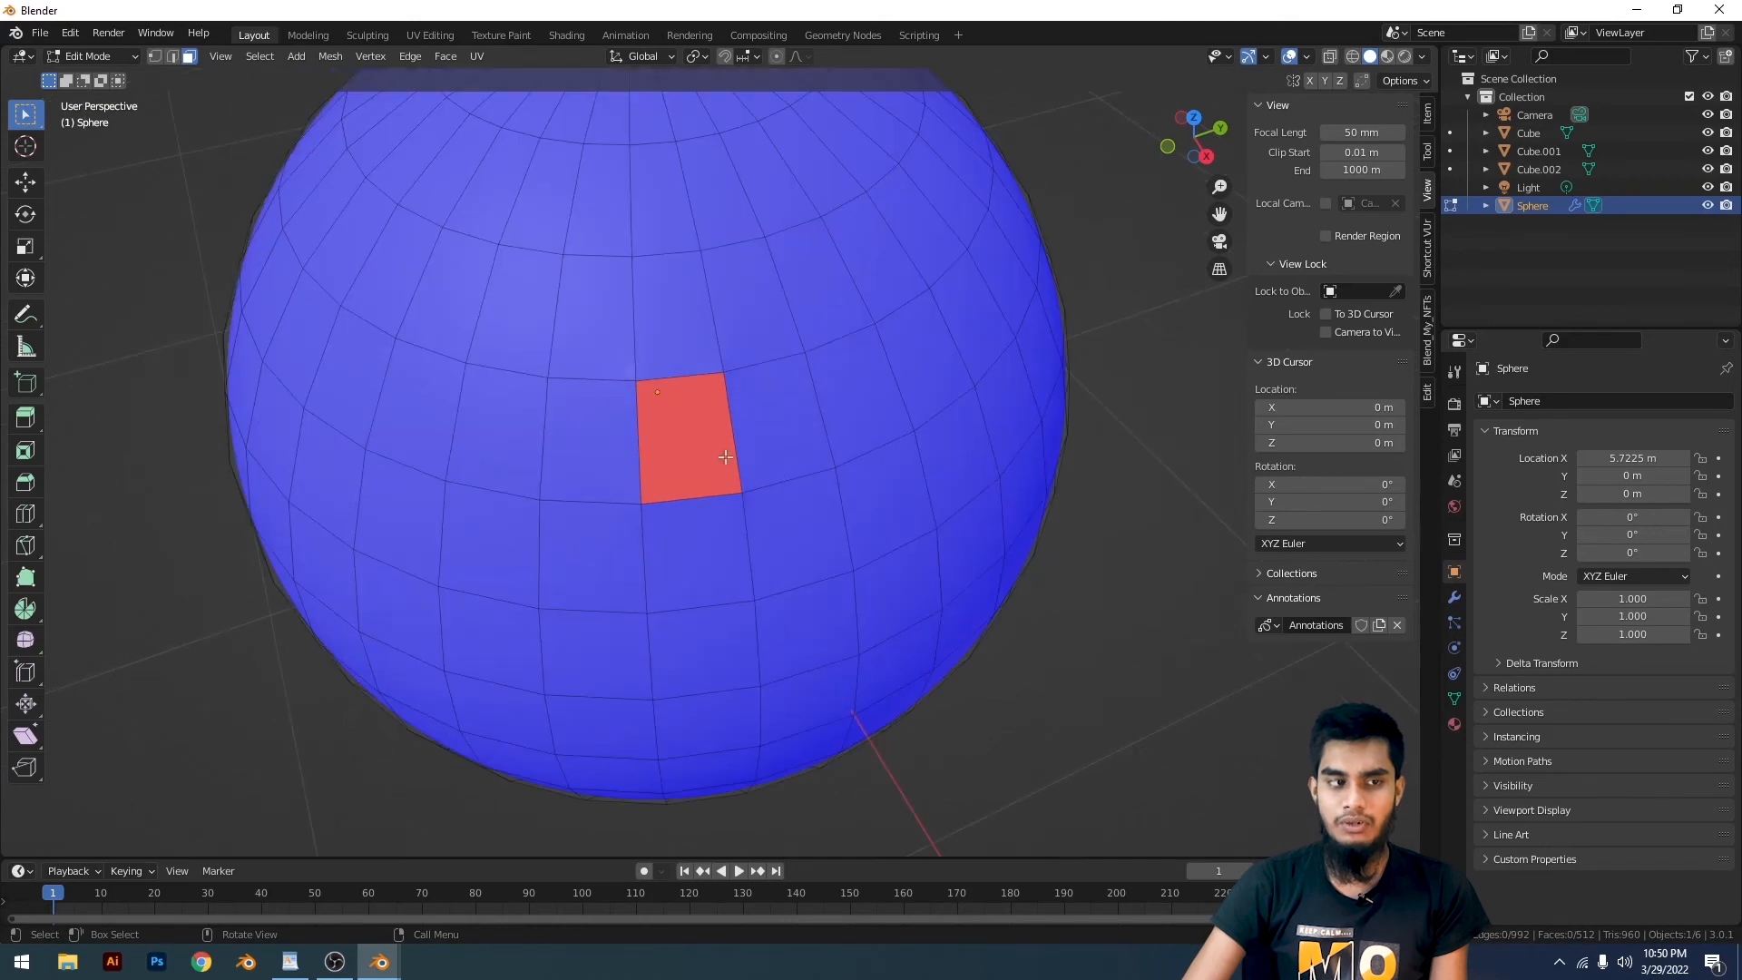
Recalculate the normals of the single flipped face so that it points outward
click(723, 457)
scroll(724, 462, down, 5)
shift+middle_drag(774, 447, 803, 542)
scroll(803, 541, up, 4)
shift+middle_drag(836, 475, 865, 397)
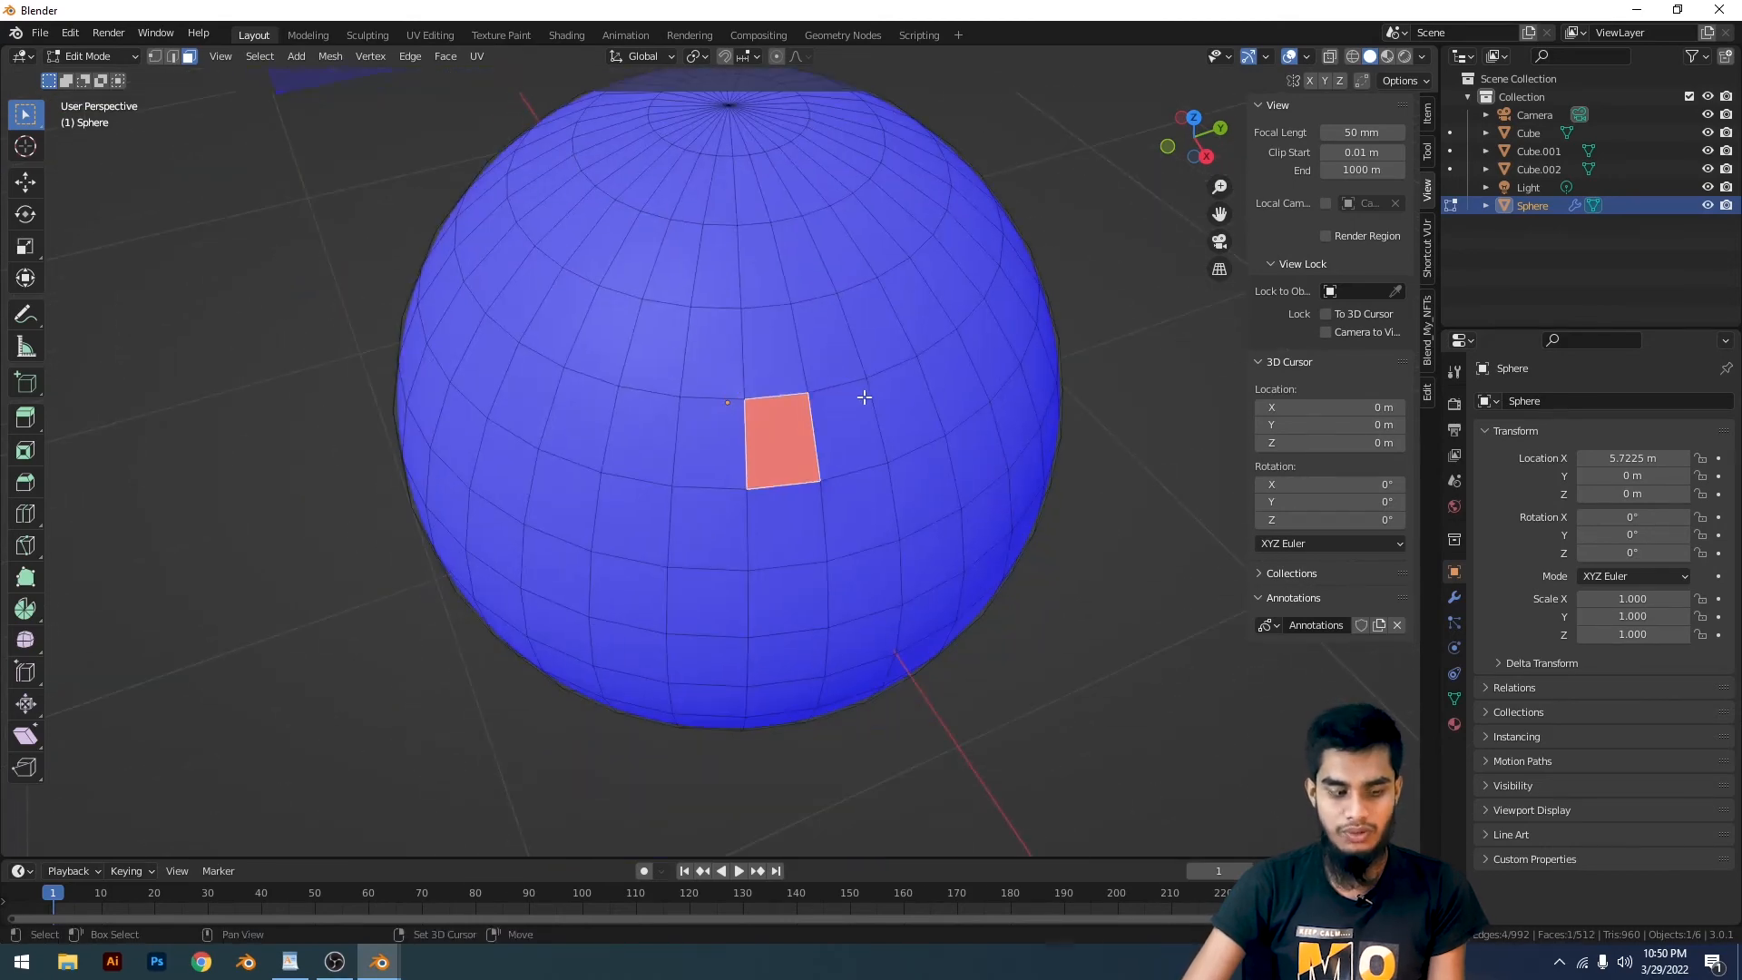
key(shift+n)
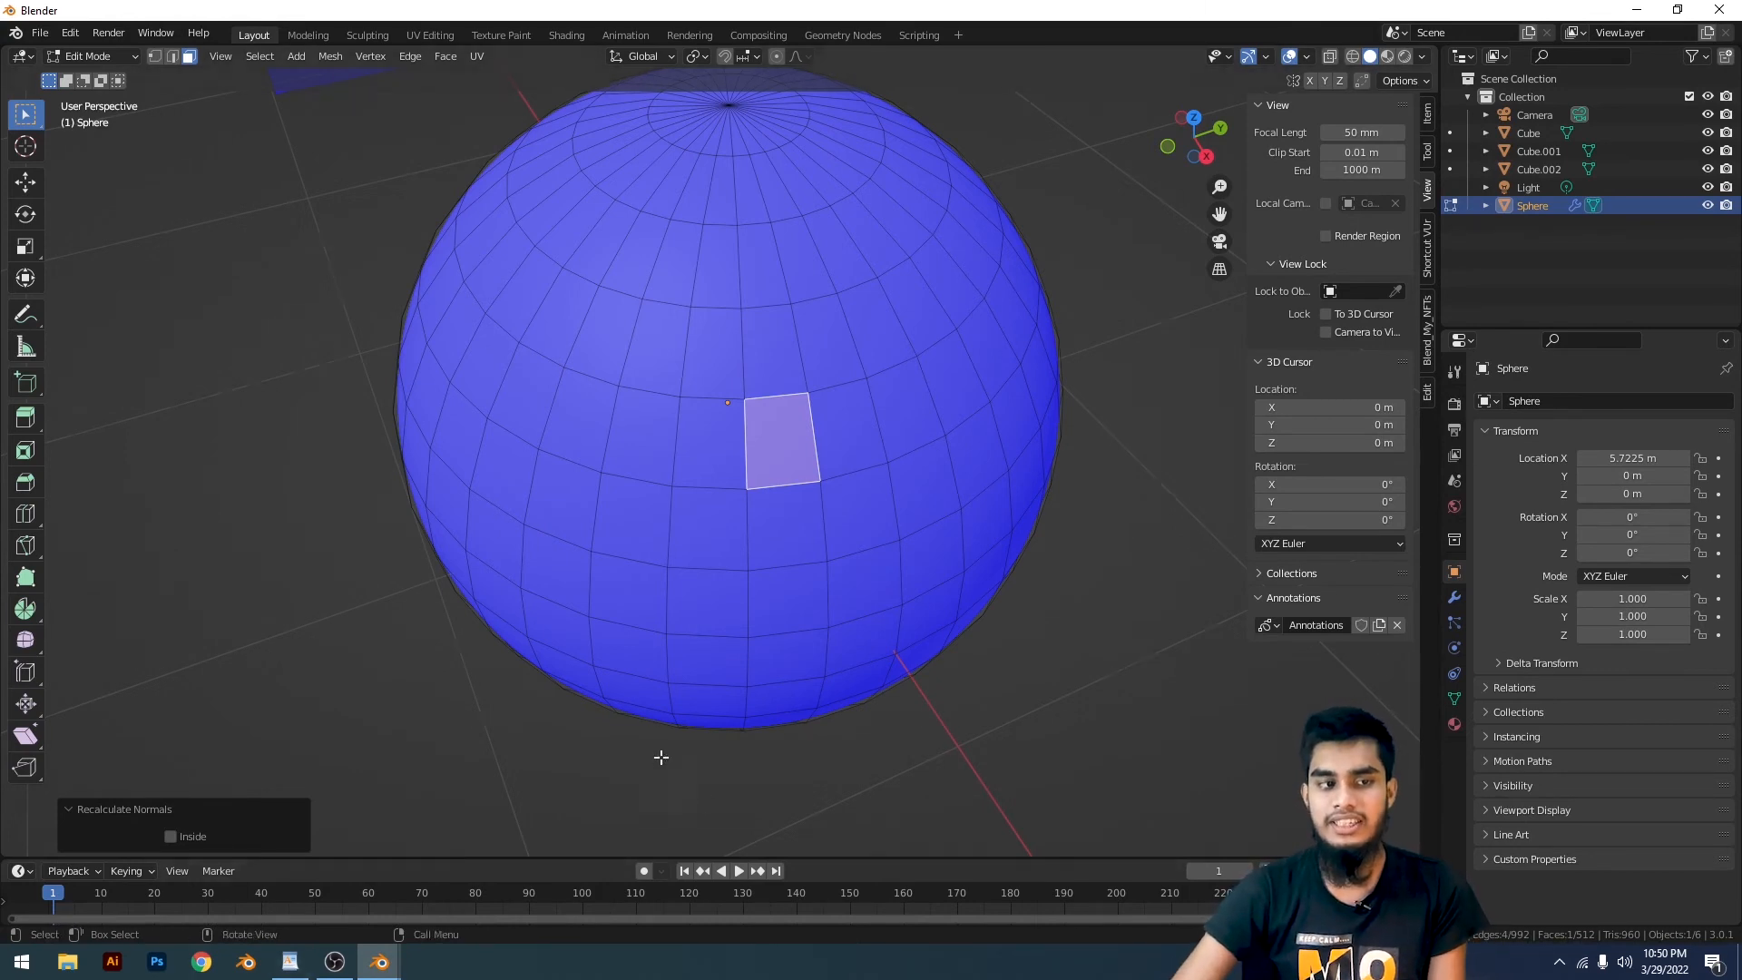
Box-select a large block of faces on the sphere's front, recalculate their normals with Inside enabled, and deselect them
scroll(779, 542, down, 3)
scroll(779, 542, up, 3)
drag(548, 339, 999, 604)
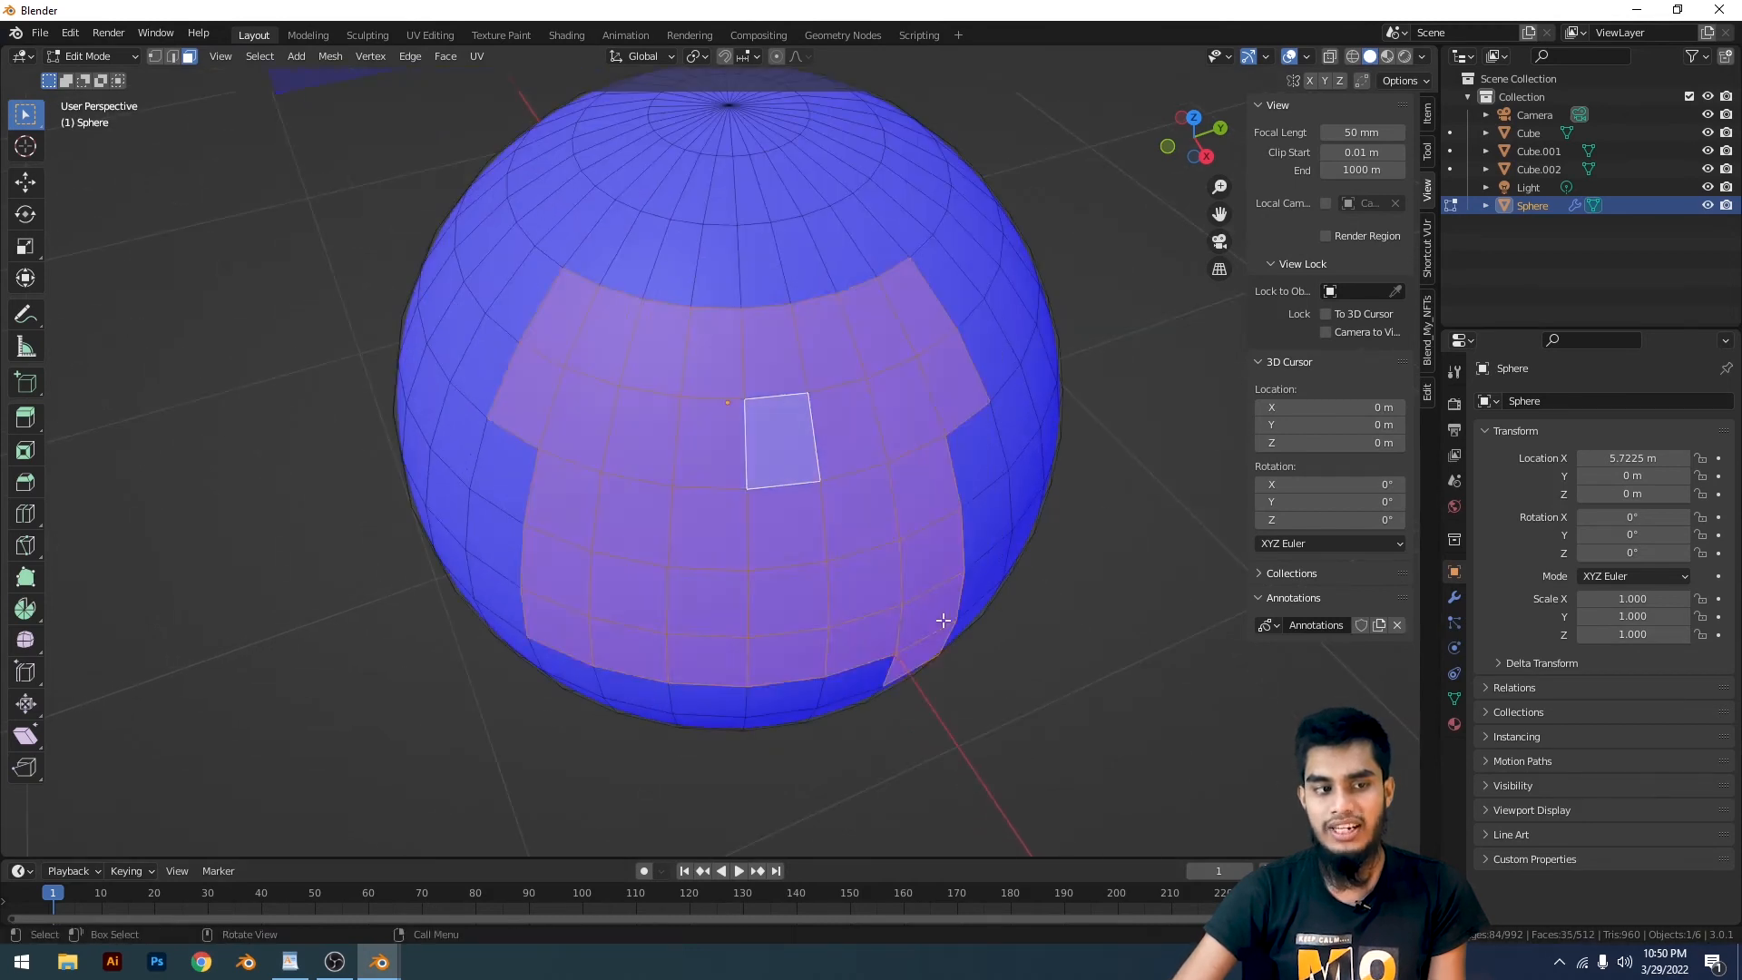
scroll(926, 556, down, 3)
scroll(927, 555, up, 2)
key(shift+n)
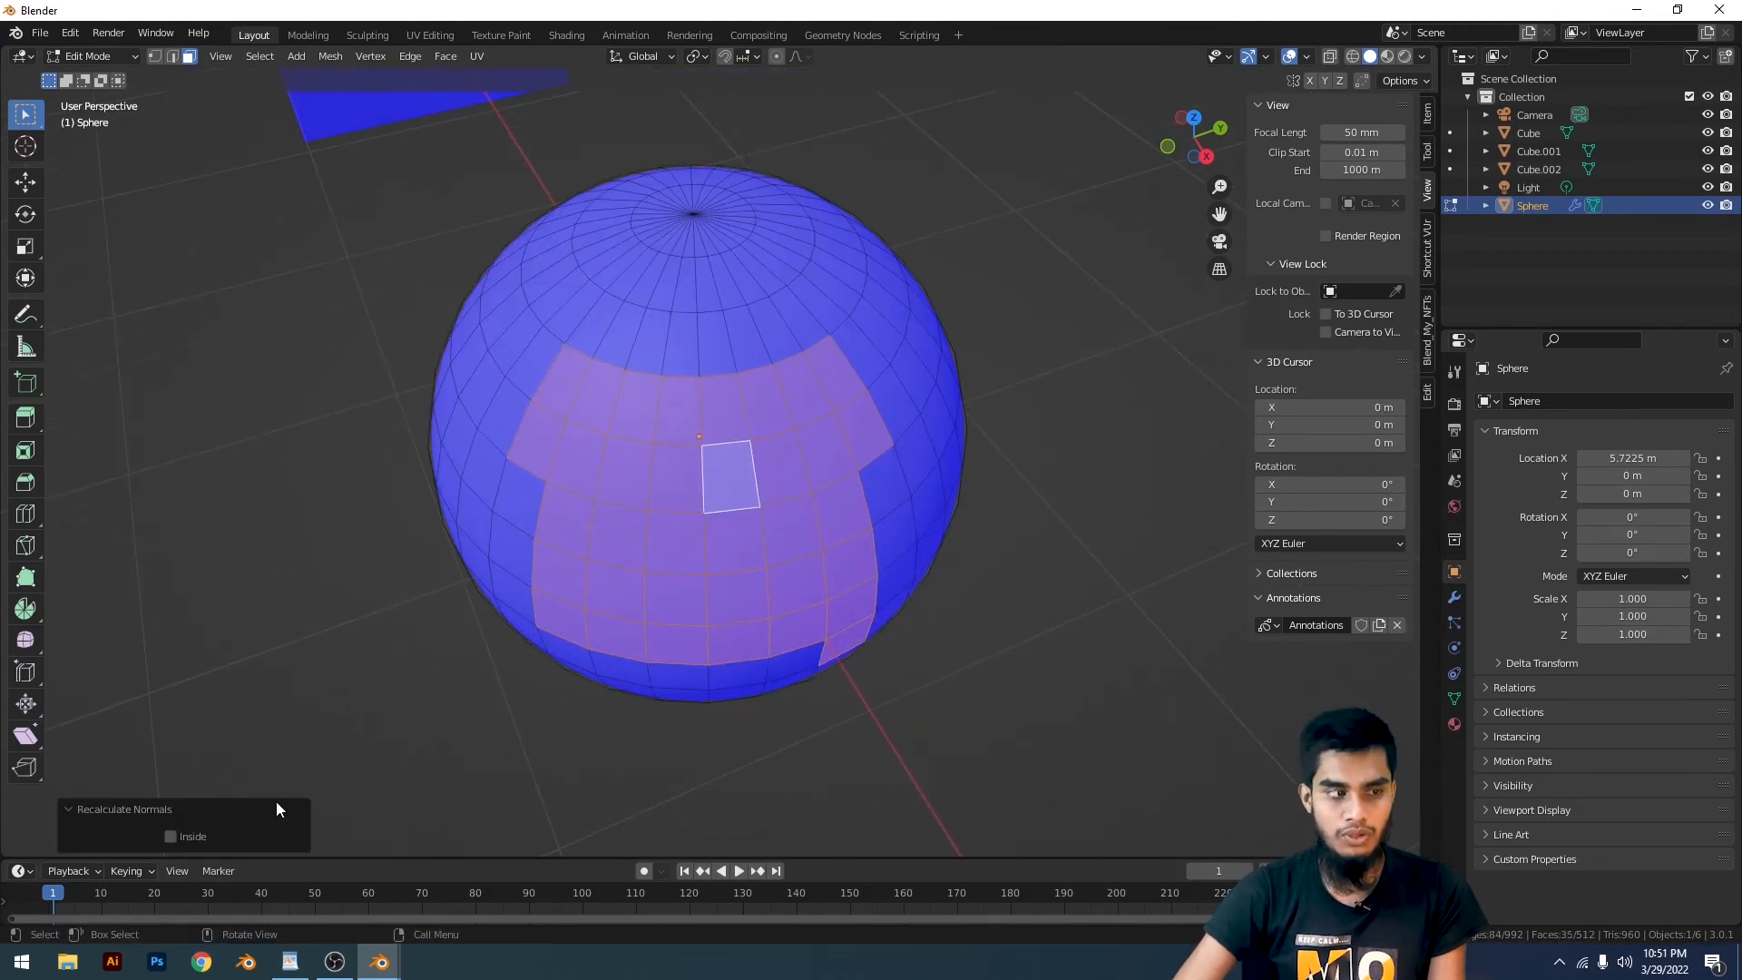
click(193, 839)
click(1045, 390)
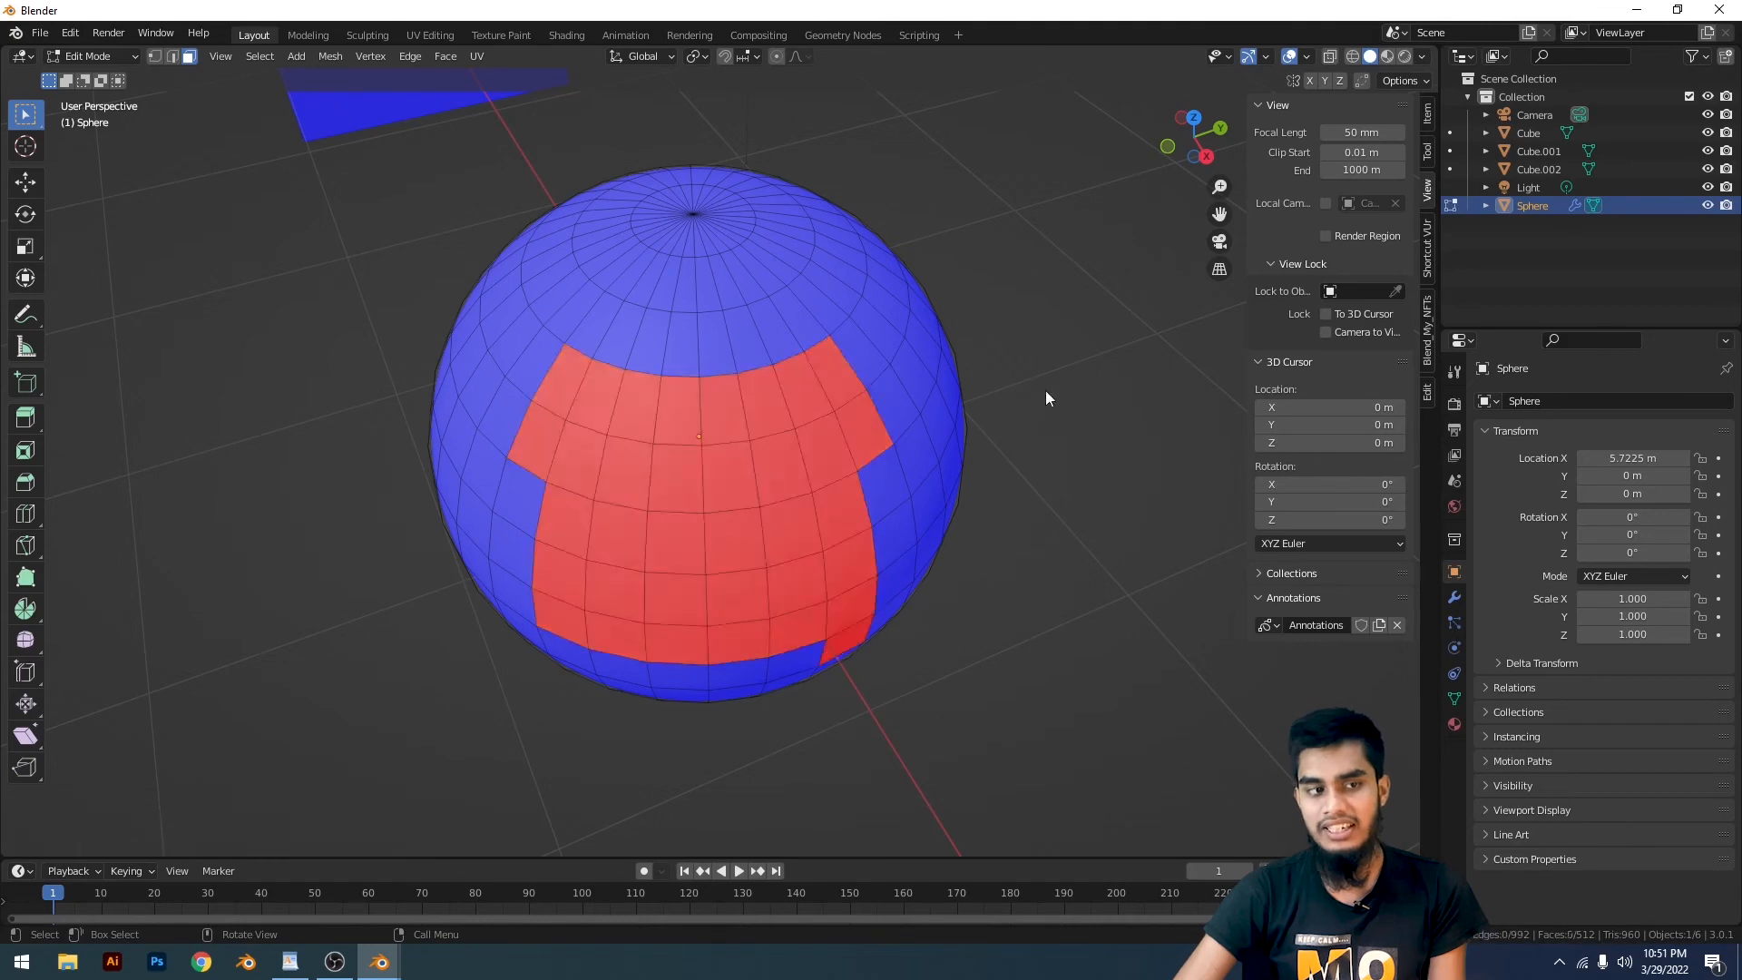
In Object Mode, replace the sphere's Subdivision modifier with a new one at level 3
key(Tab)
scroll(998, 417, down, 3)
mouse_move(931, 452)
middle_down()
mouse_move(858, 336)
mouse_move(946, 456)
middle_up()
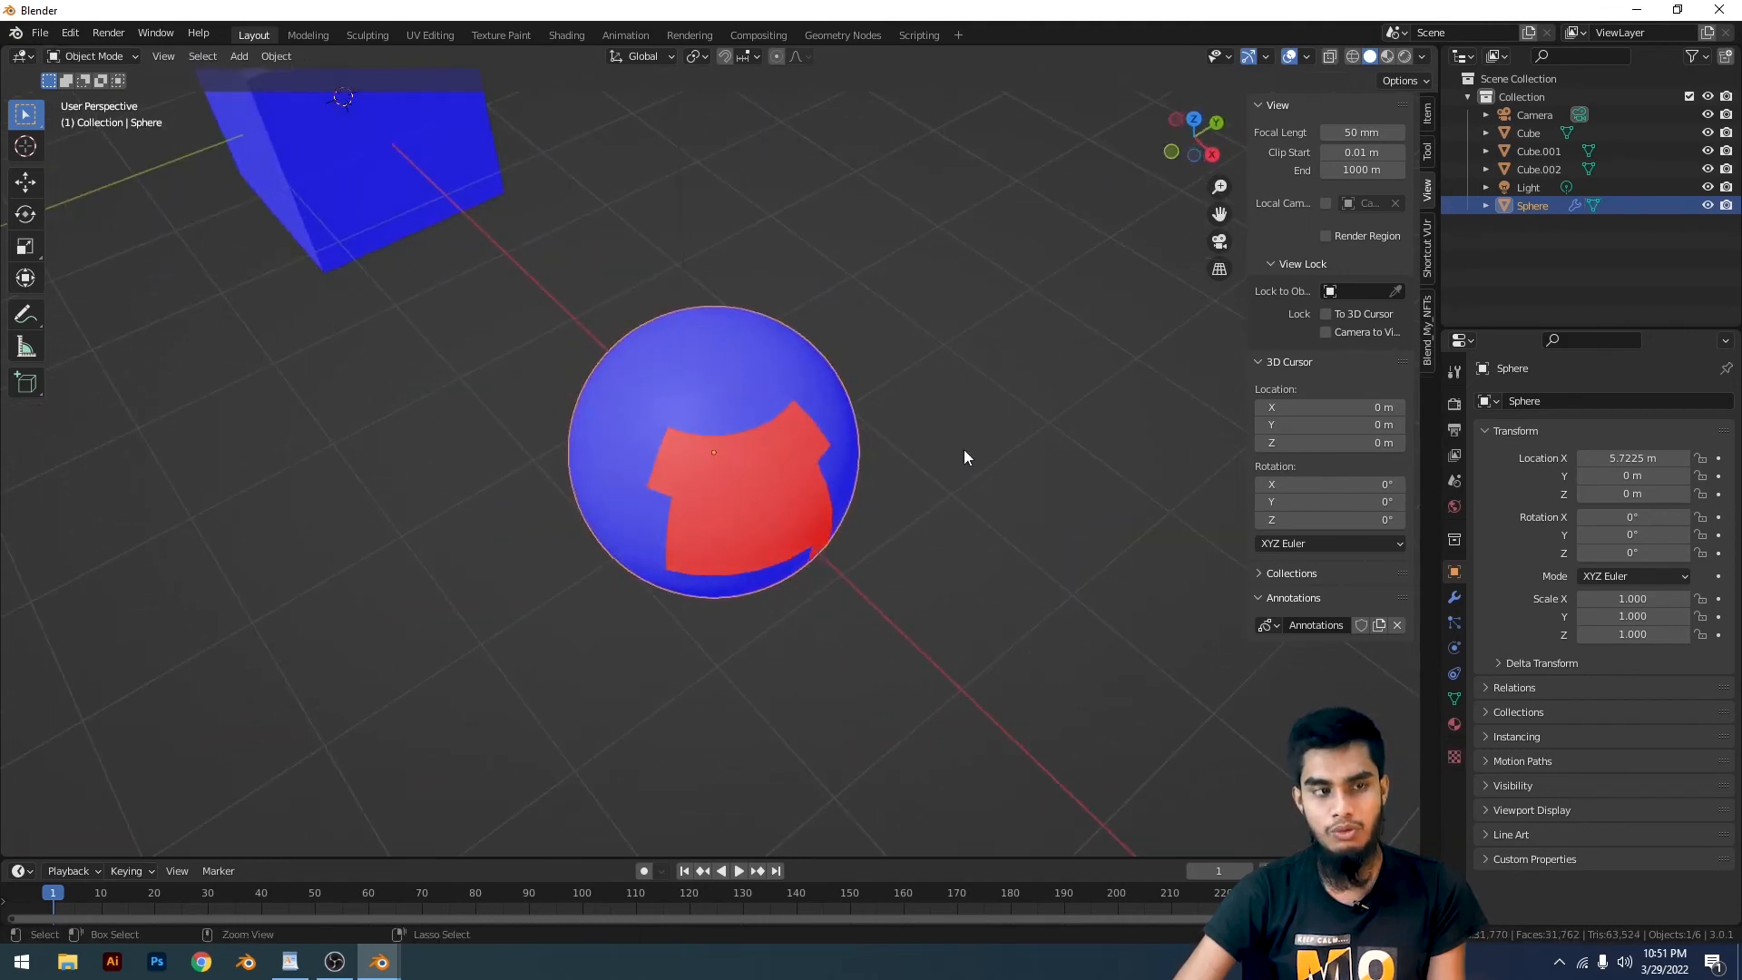
click(1456, 598)
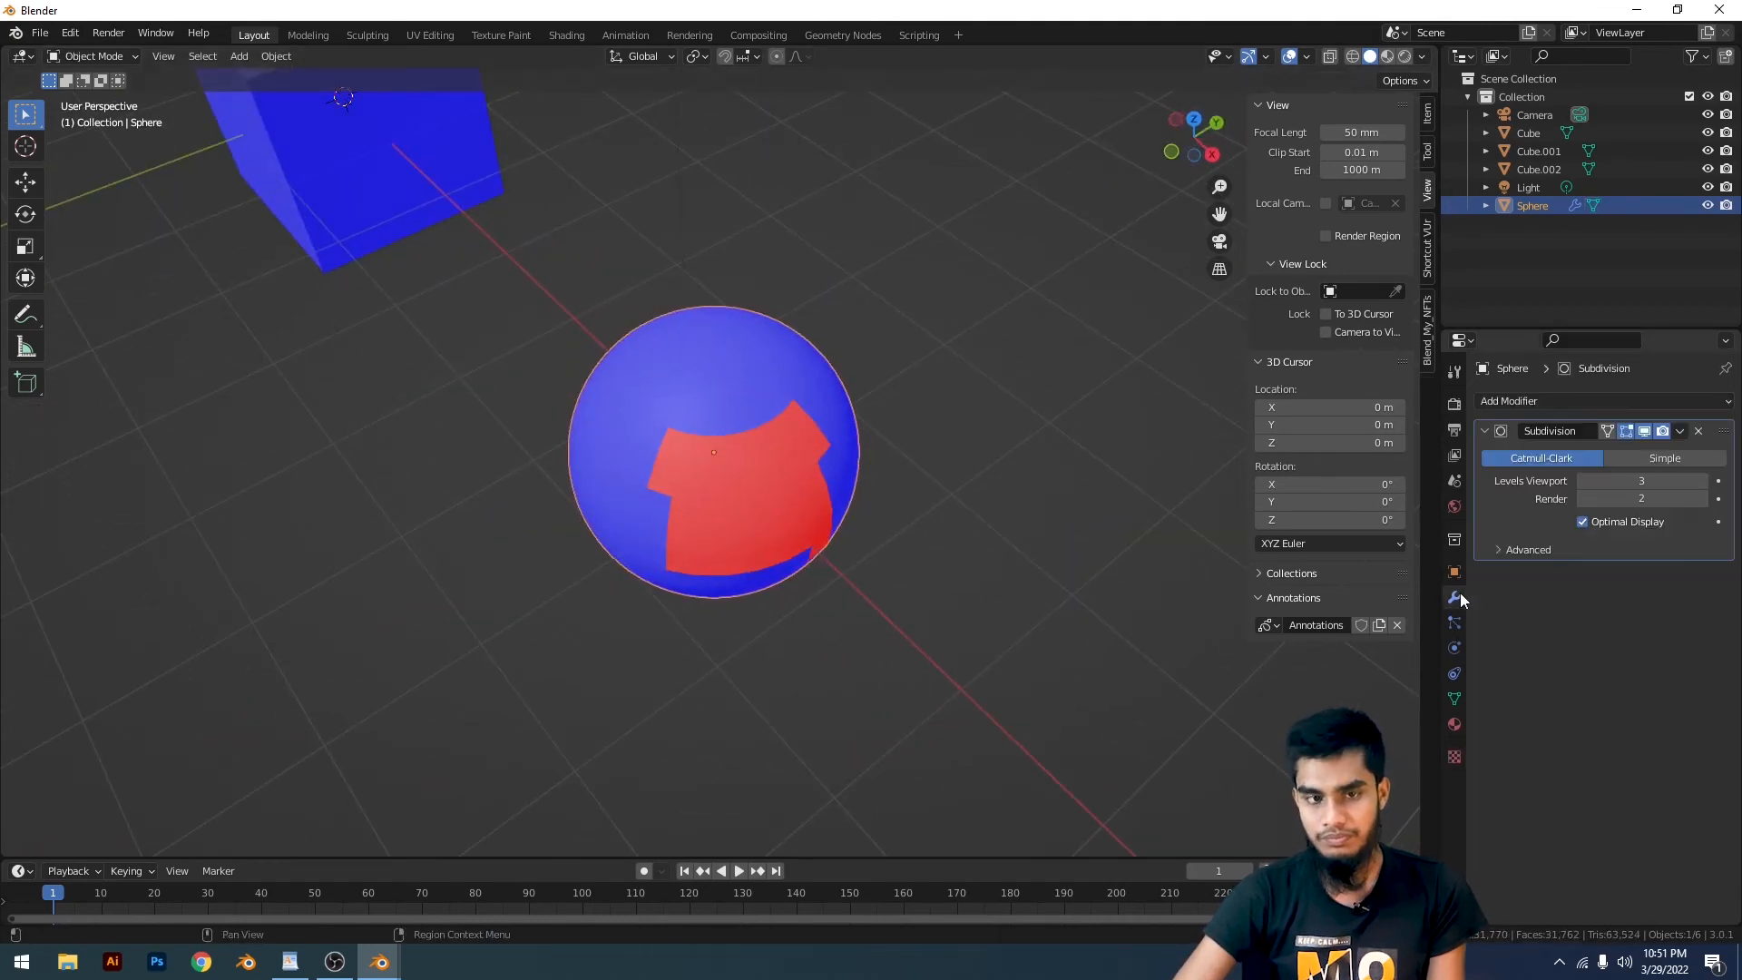
click(1699, 431)
scroll(837, 464, up, 4)
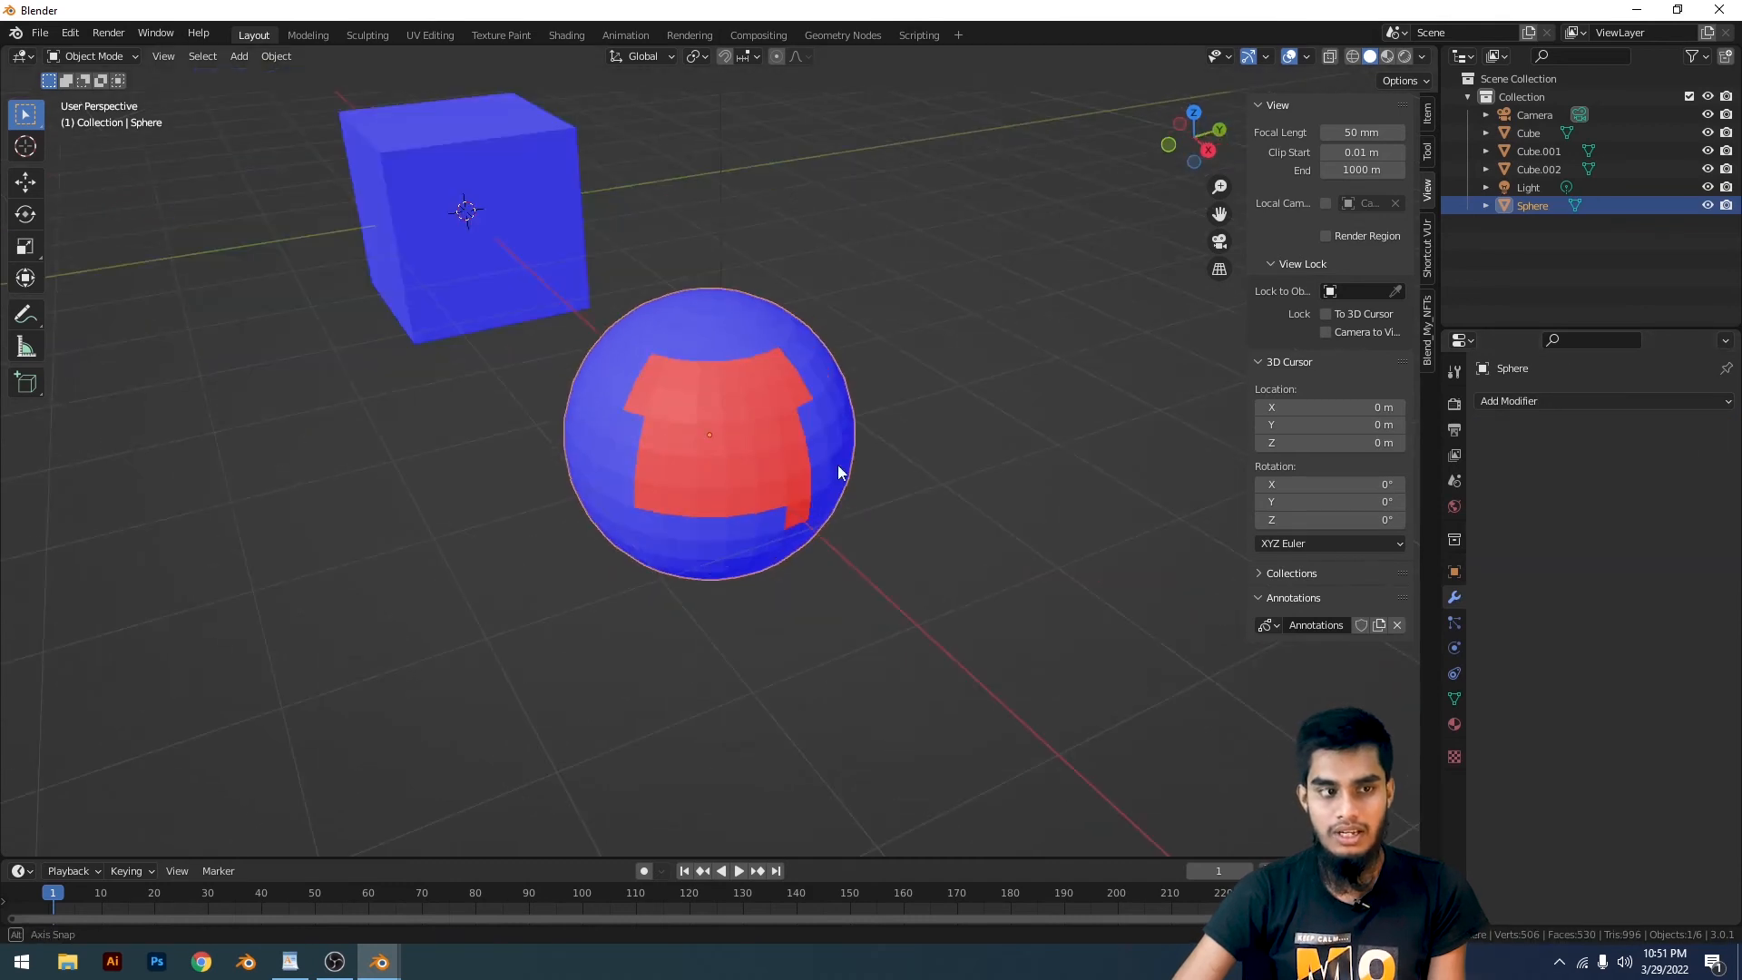
key(ctrl+3)
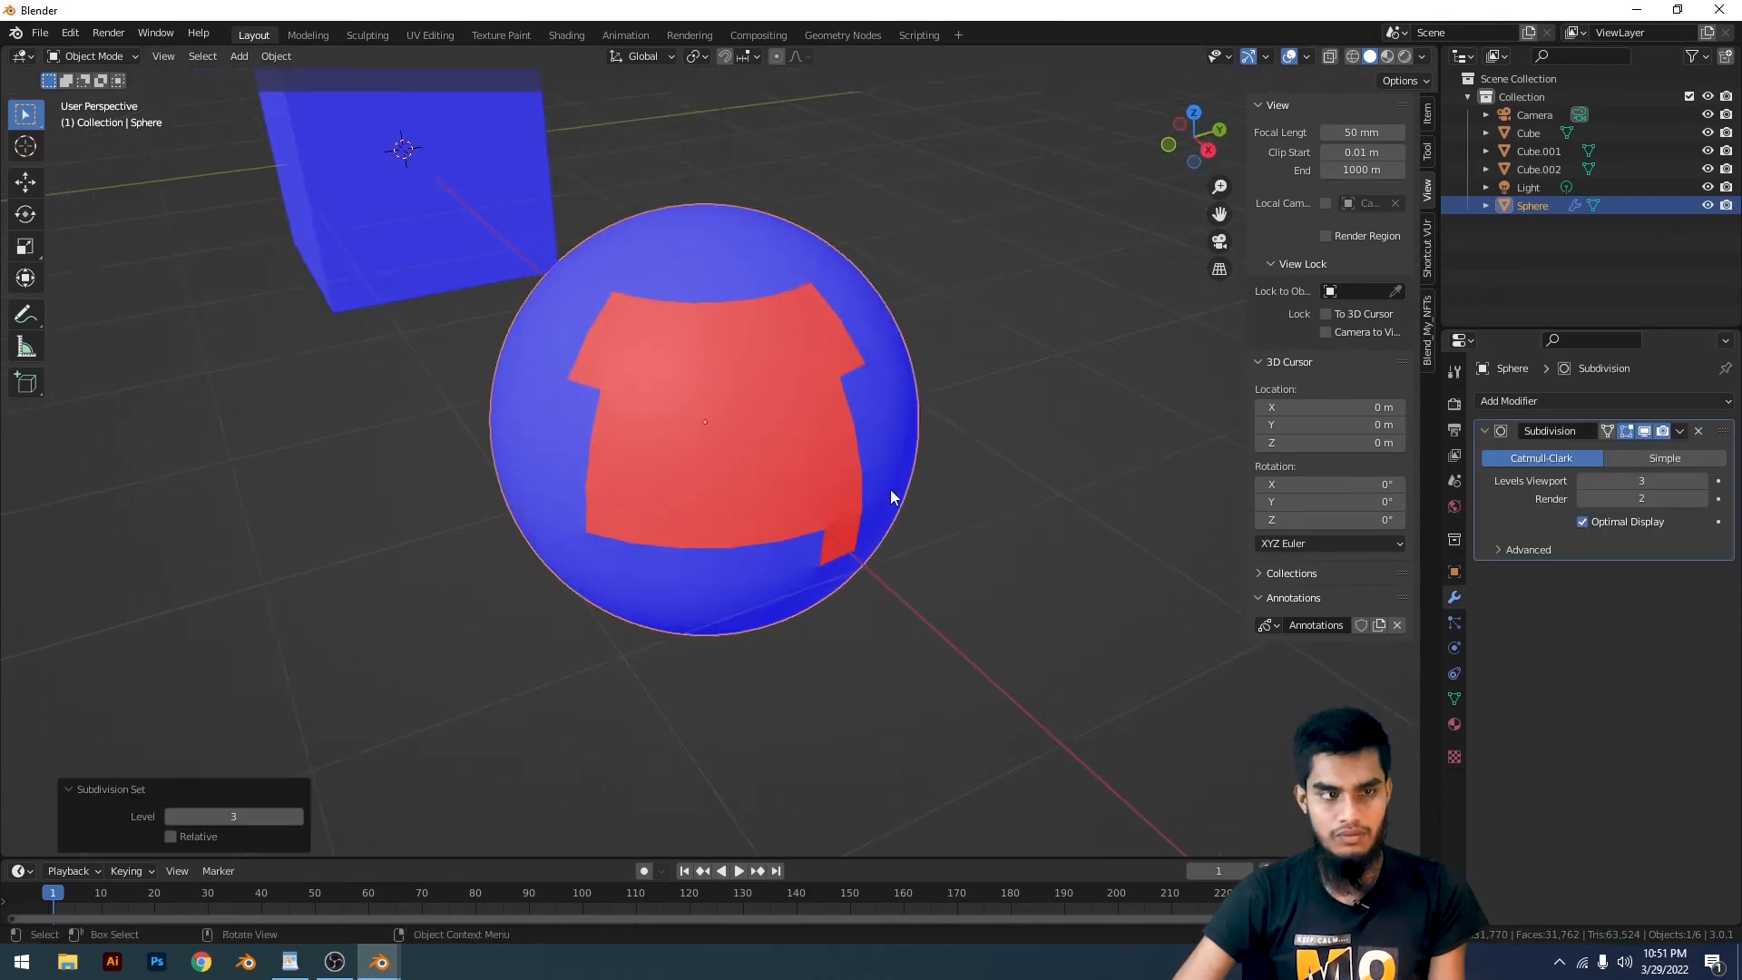
Turn off the Face Orientation overlay, with the sphere viewed from a low angle
middle_drag(895, 493, 1156, 269)
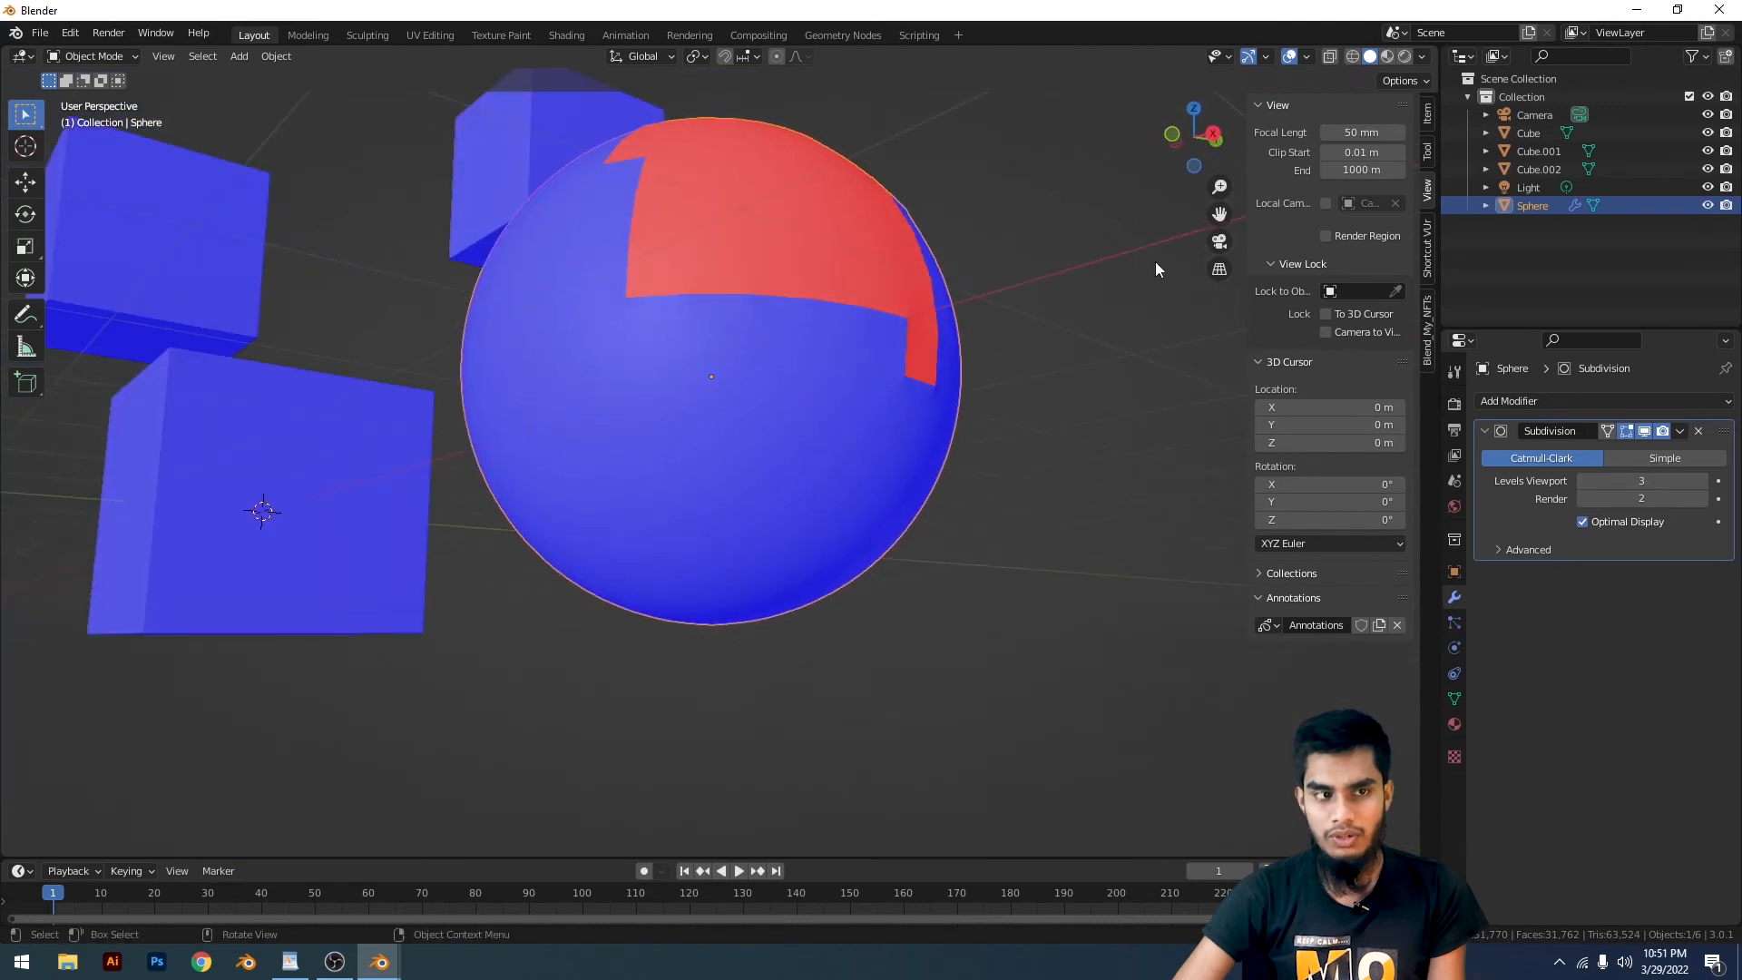
click(1307, 56)
click(1236, 386)
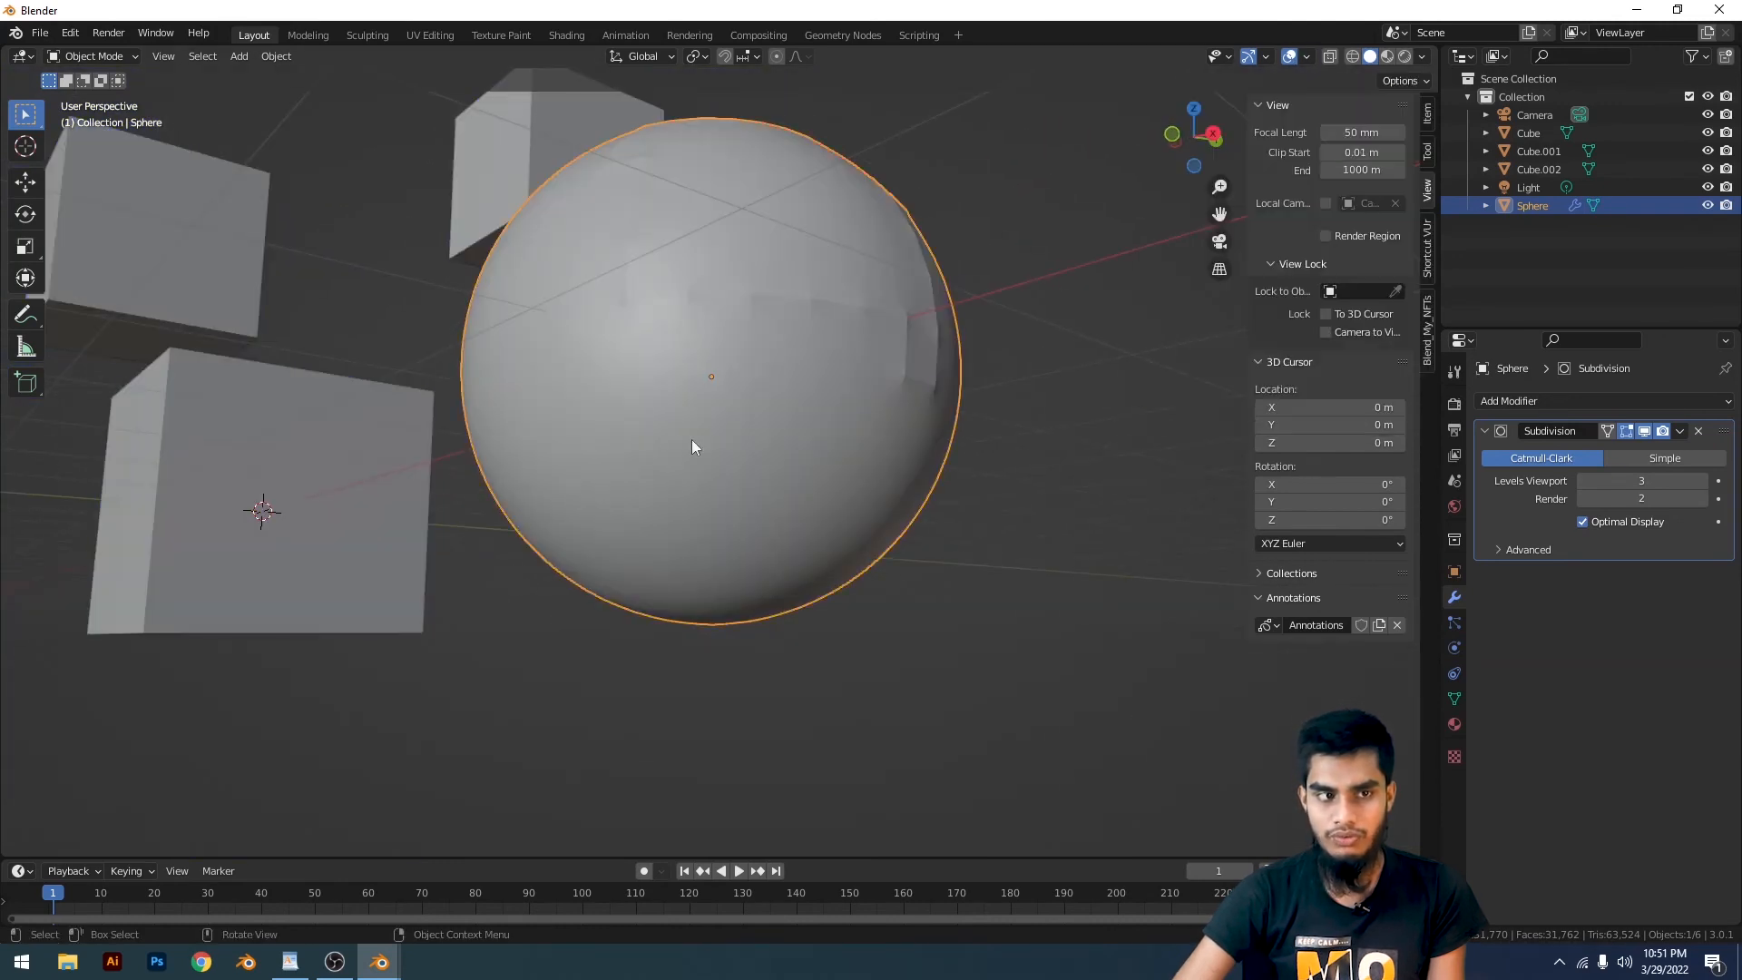
Select all faces of the sphere in Edit Mode, recalculate their normals outward, and return to Object Mode
mouse_move(691, 439)
middle_down()
mouse_move(635, 498)
mouse_move(806, 595)
mouse_move(840, 303)
mouse_move(1023, 222)
mouse_move(863, 311)
mouse_move(927, 387)
mouse_move(868, 312)
middle_up()
scroll(806, 596, up, 2)
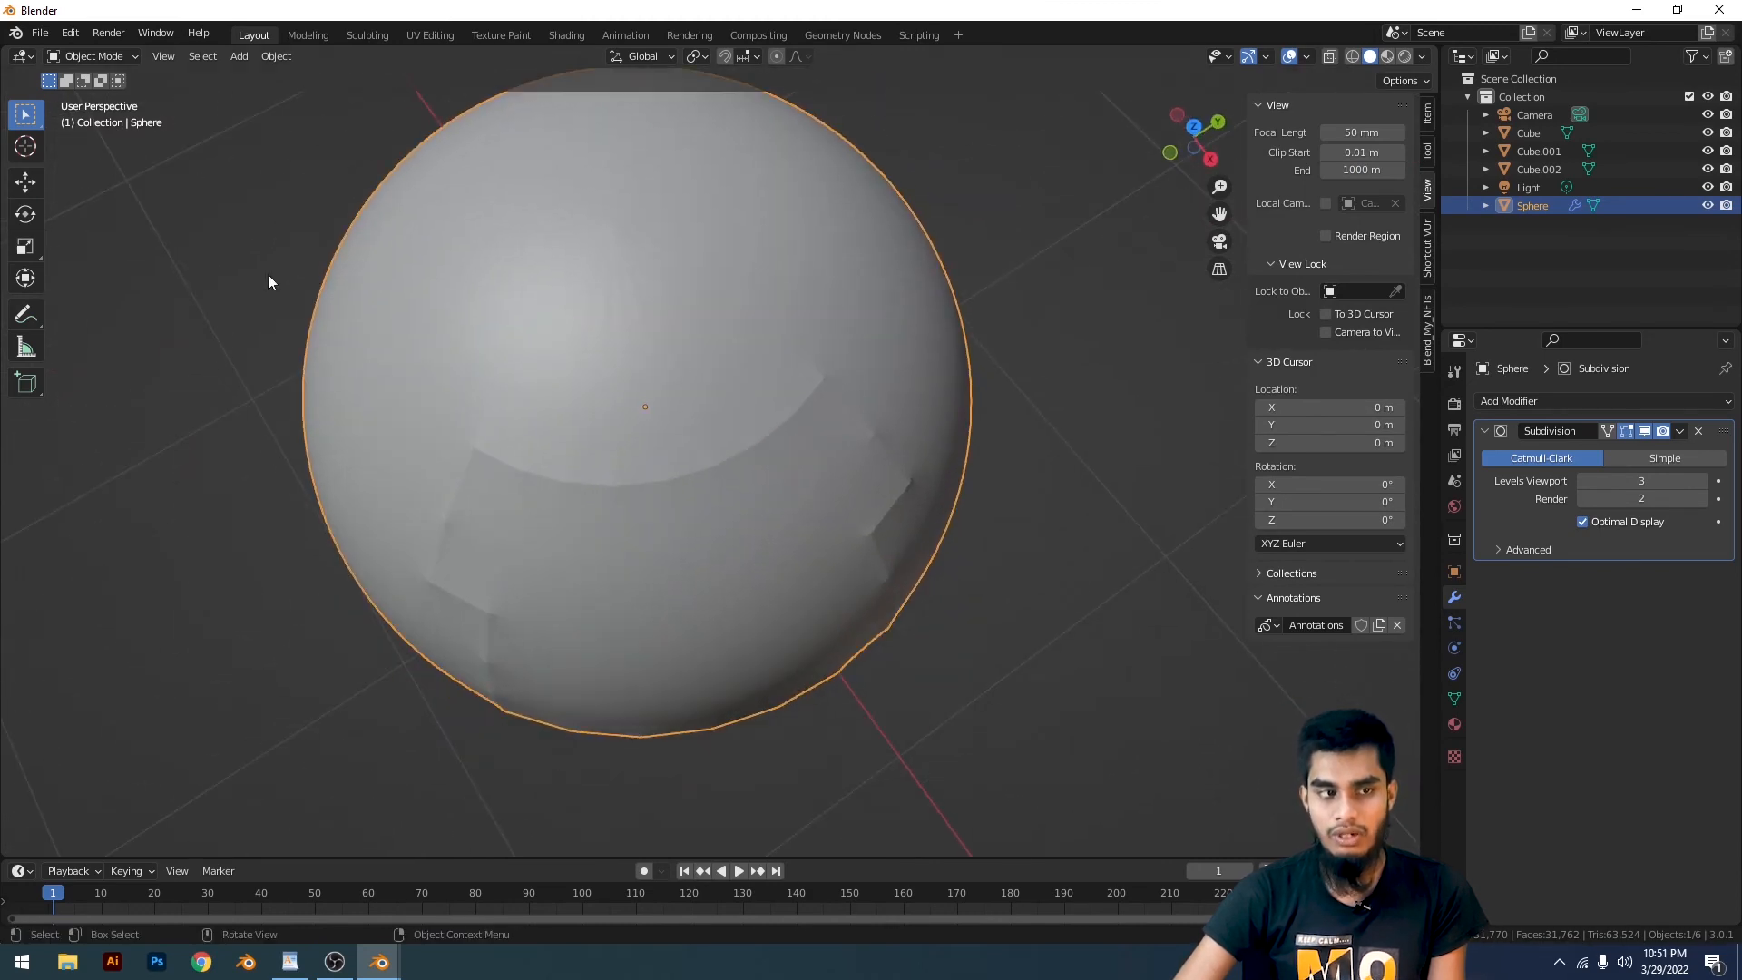
key(Tab)
key(a)
scroll(771, 467, down, 4)
middle_drag(773, 466, 805, 465)
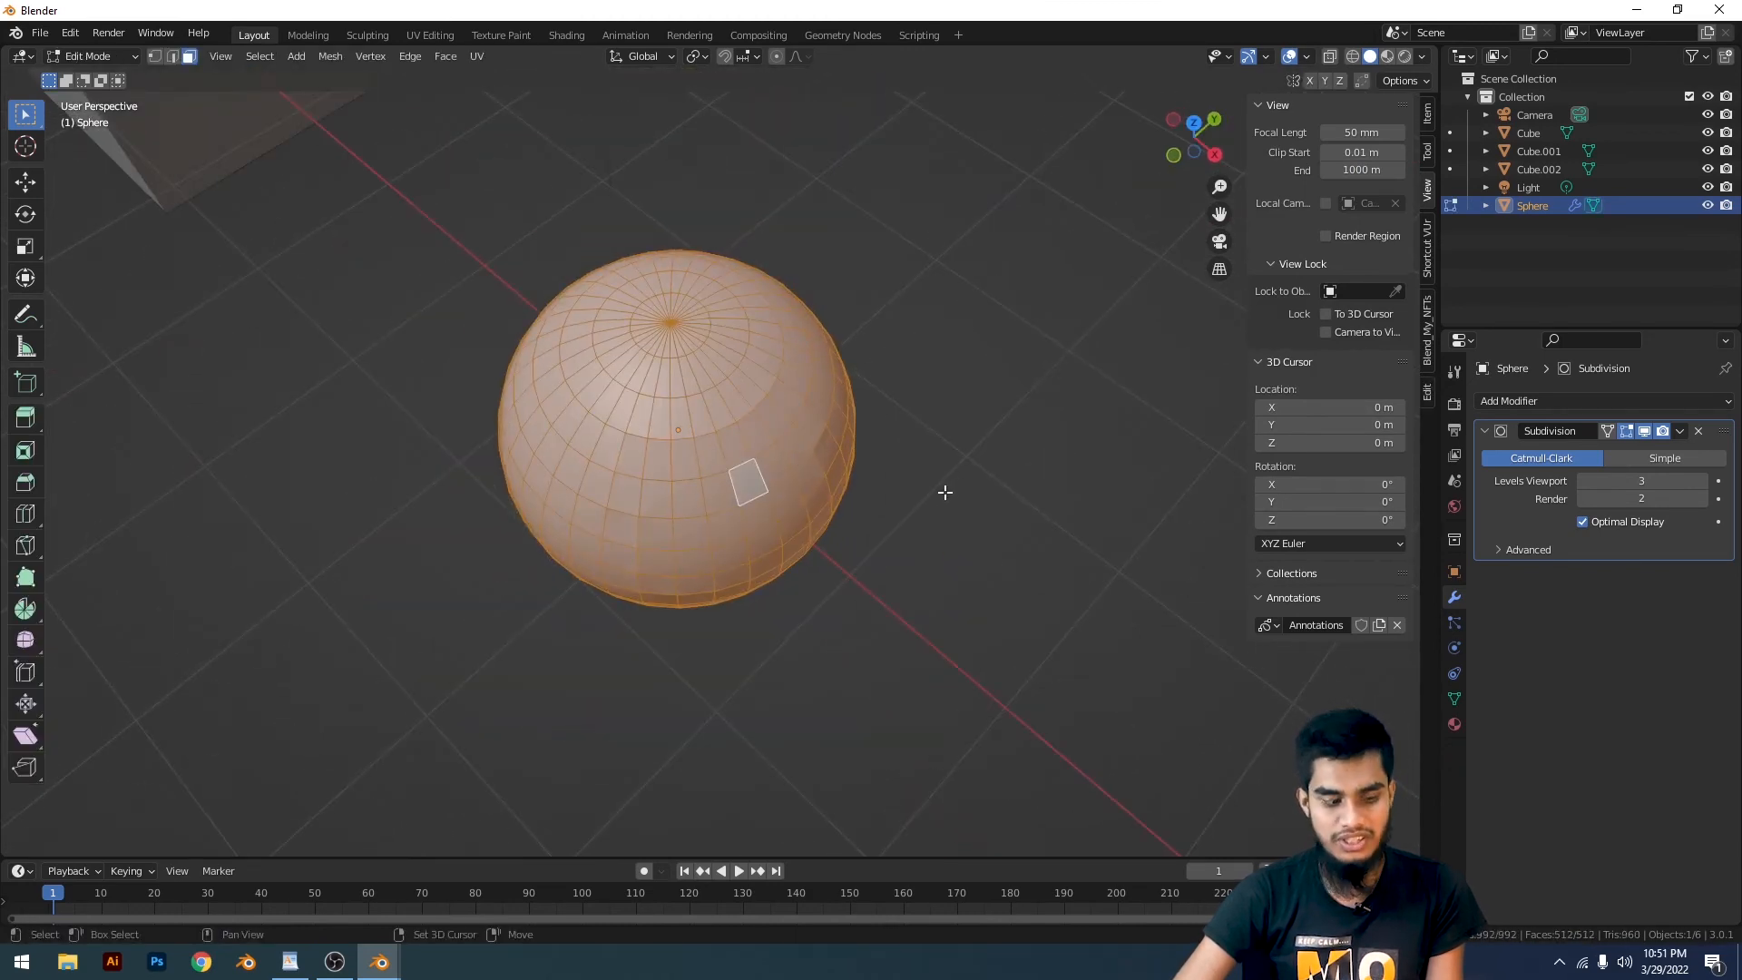
key(shift+n)
scroll(918, 508, up, 3)
key(Tab)
scroll(911, 379, down, 3)
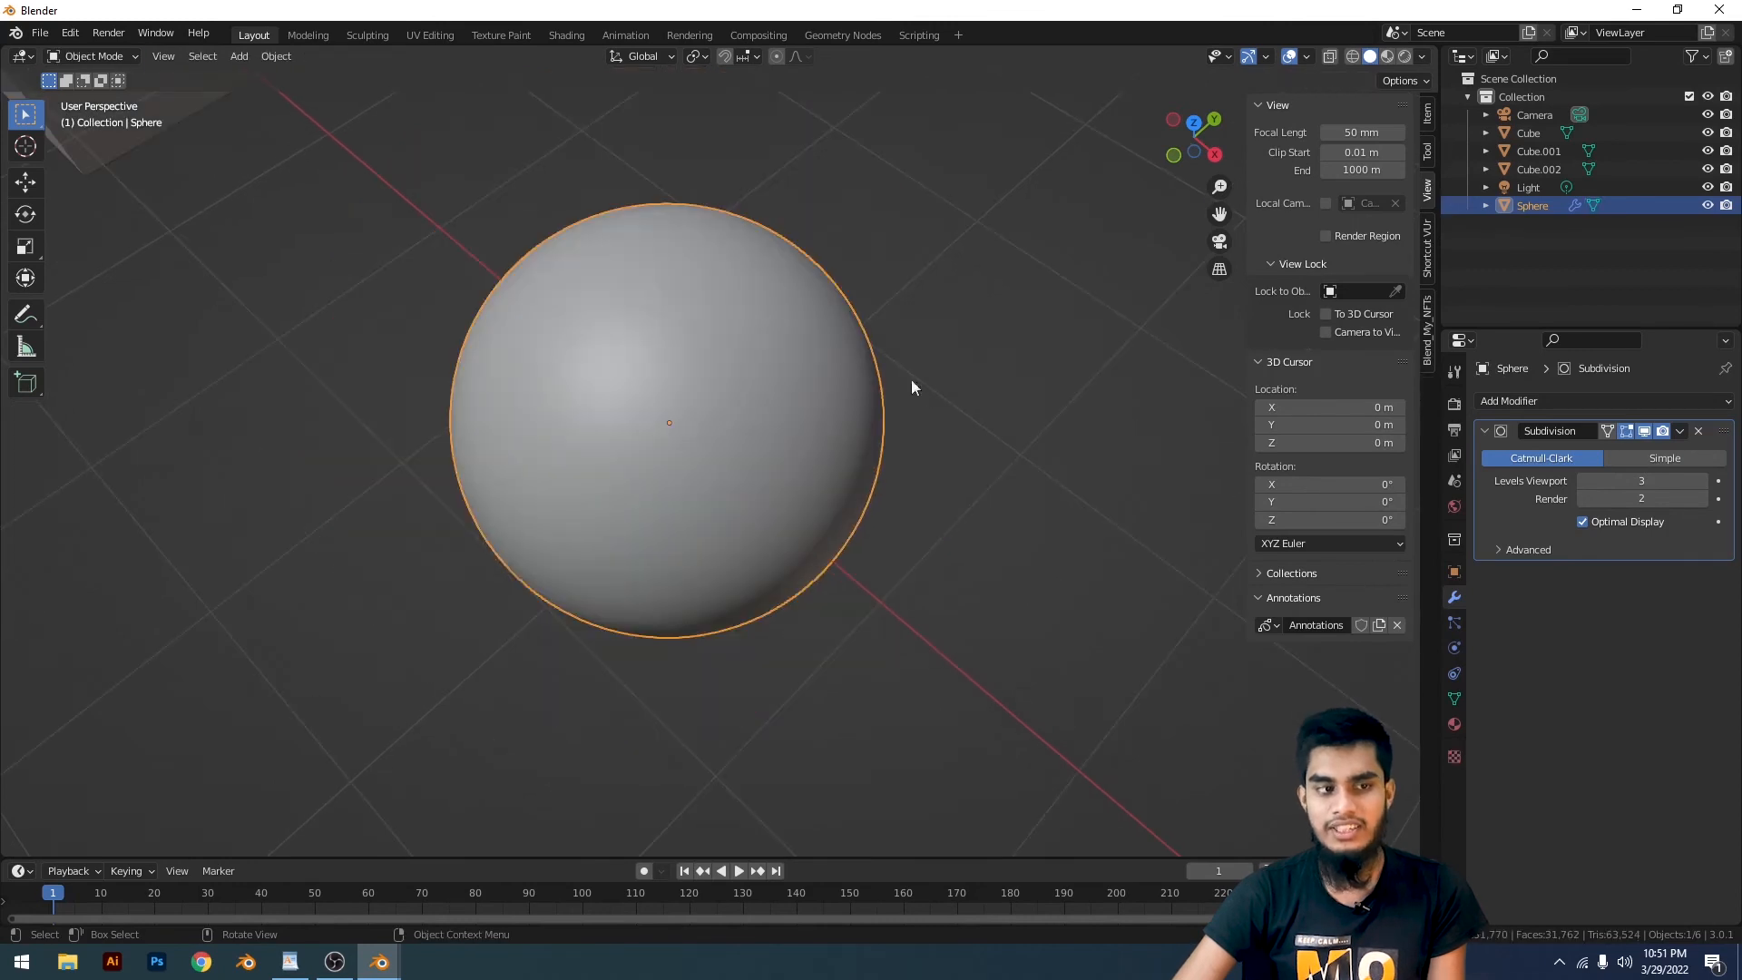
Remove the Subdivision modifier from the sphere, then reselect the sphere with all the cubes in view
middle_drag(911, 379, 1070, 383)
click(1072, 384)
scroll(1427, 469, down, 1)
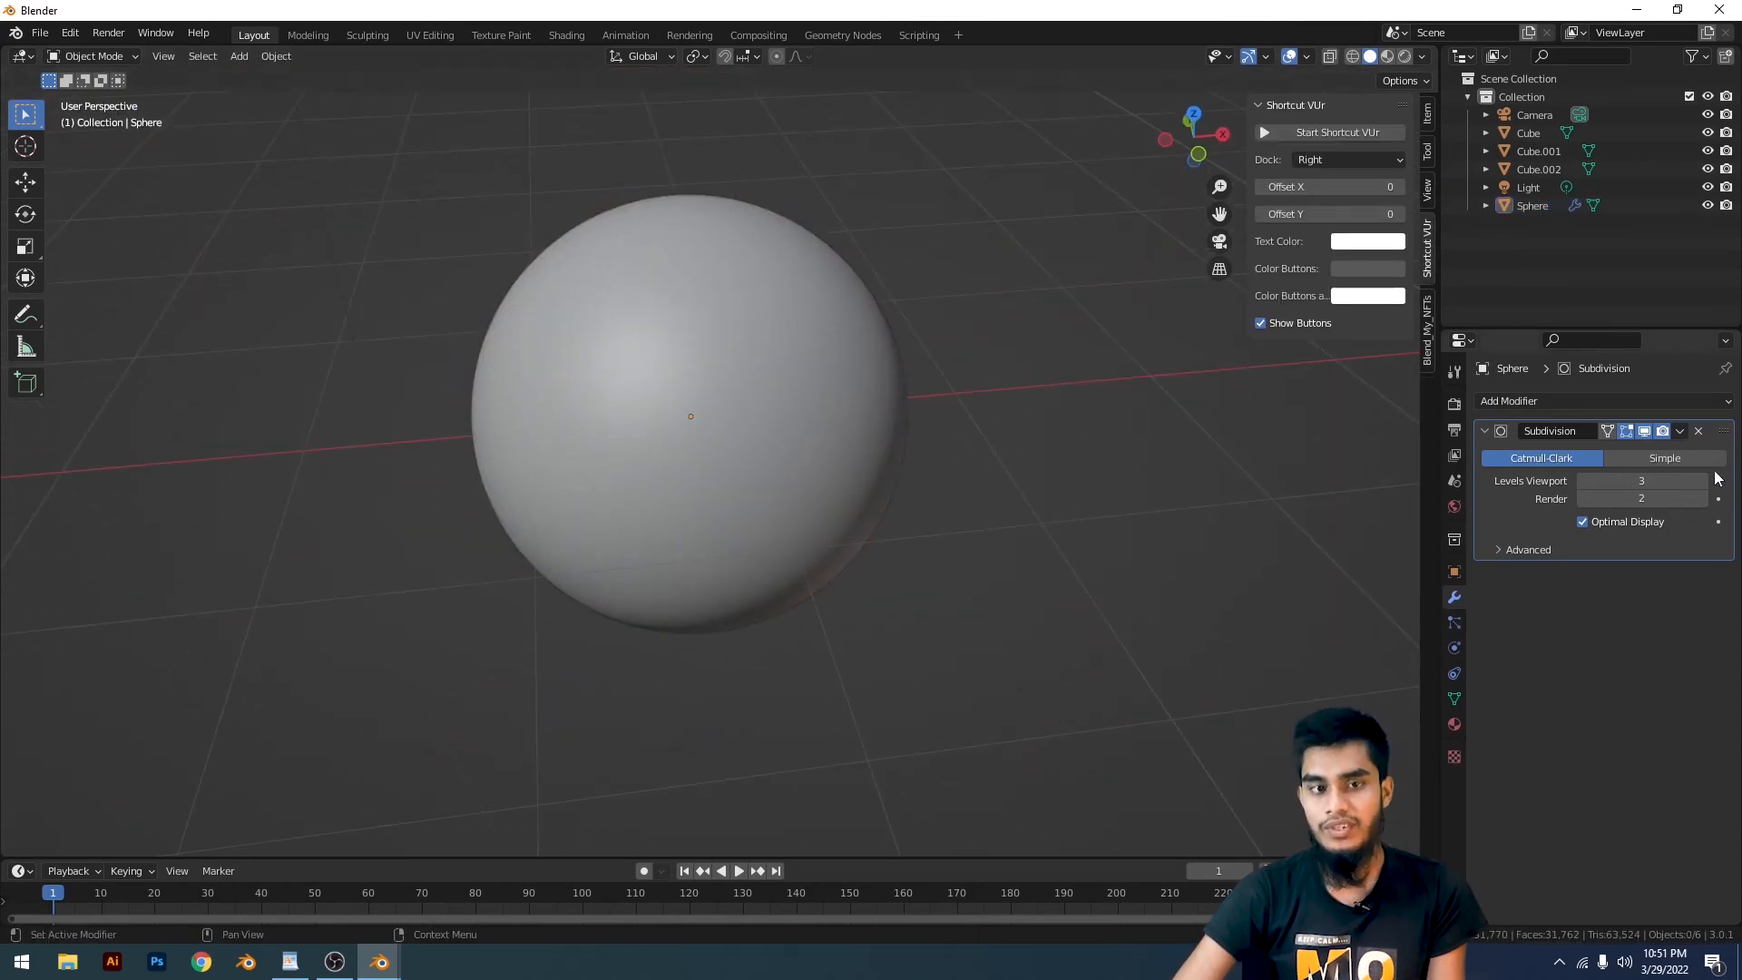
click(1699, 431)
scroll(882, 460, down, 5)
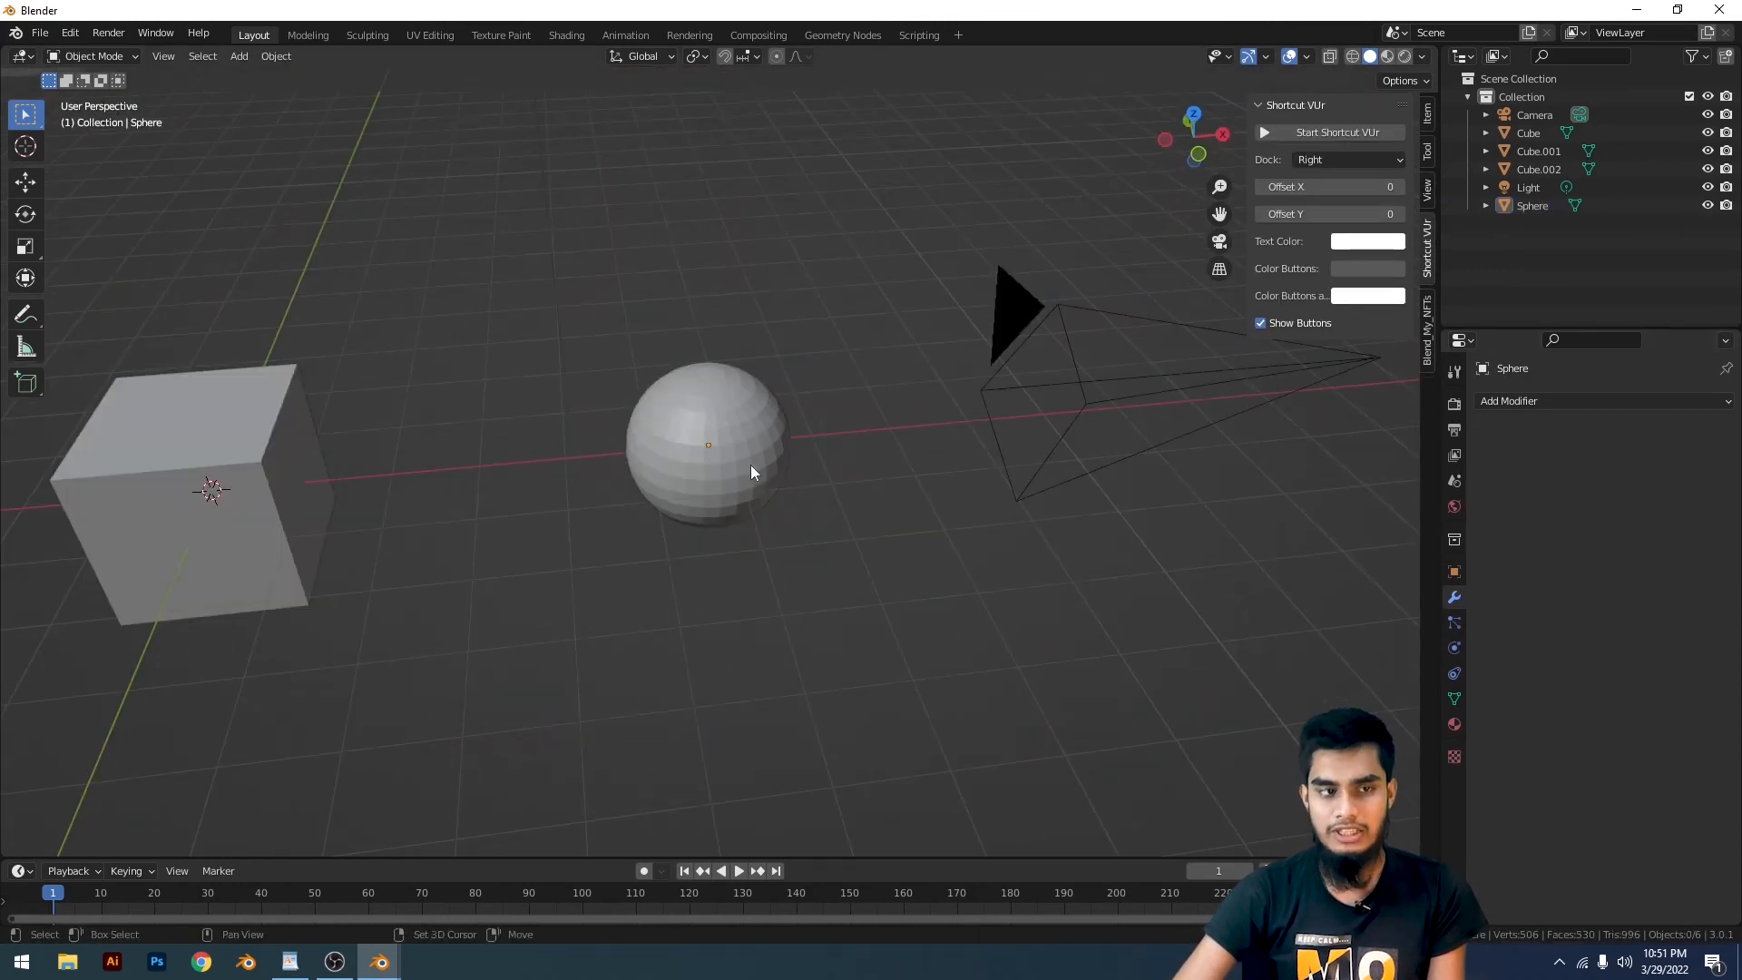
middle_drag(749, 464, 863, 542)
click(780, 443)
scroll(754, 490, down, 2)
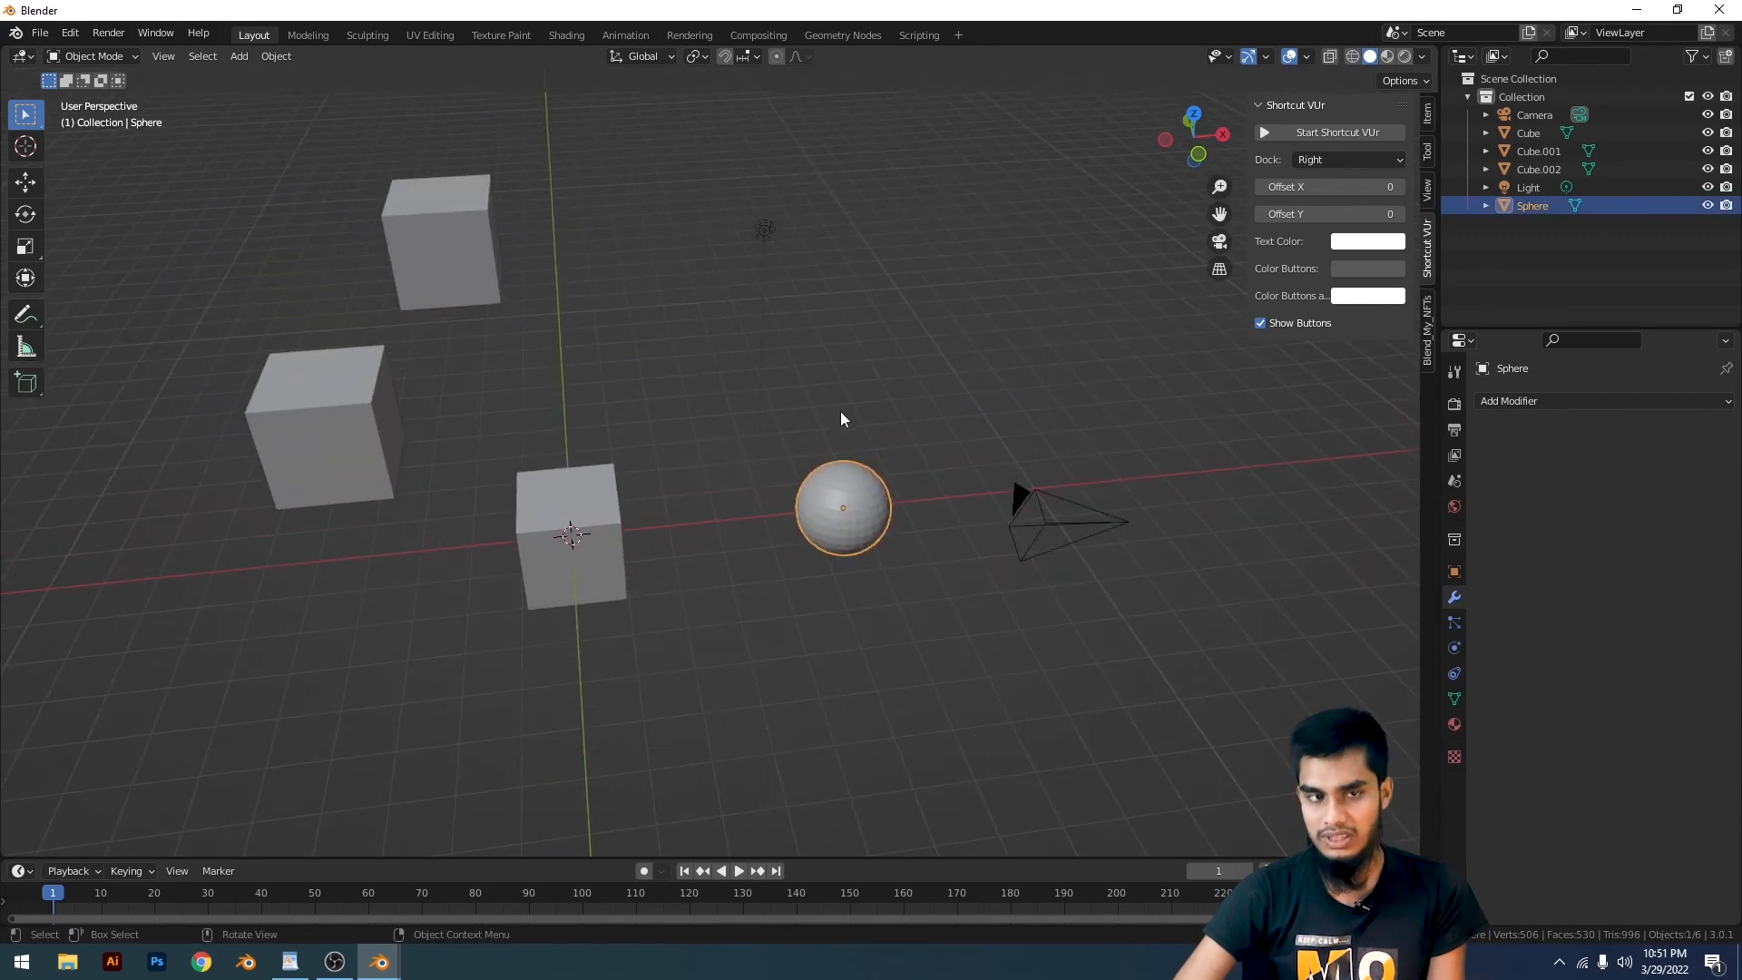
Toggle X-Ray off and on in the viewport, leaving it enabled
click(1304, 58)
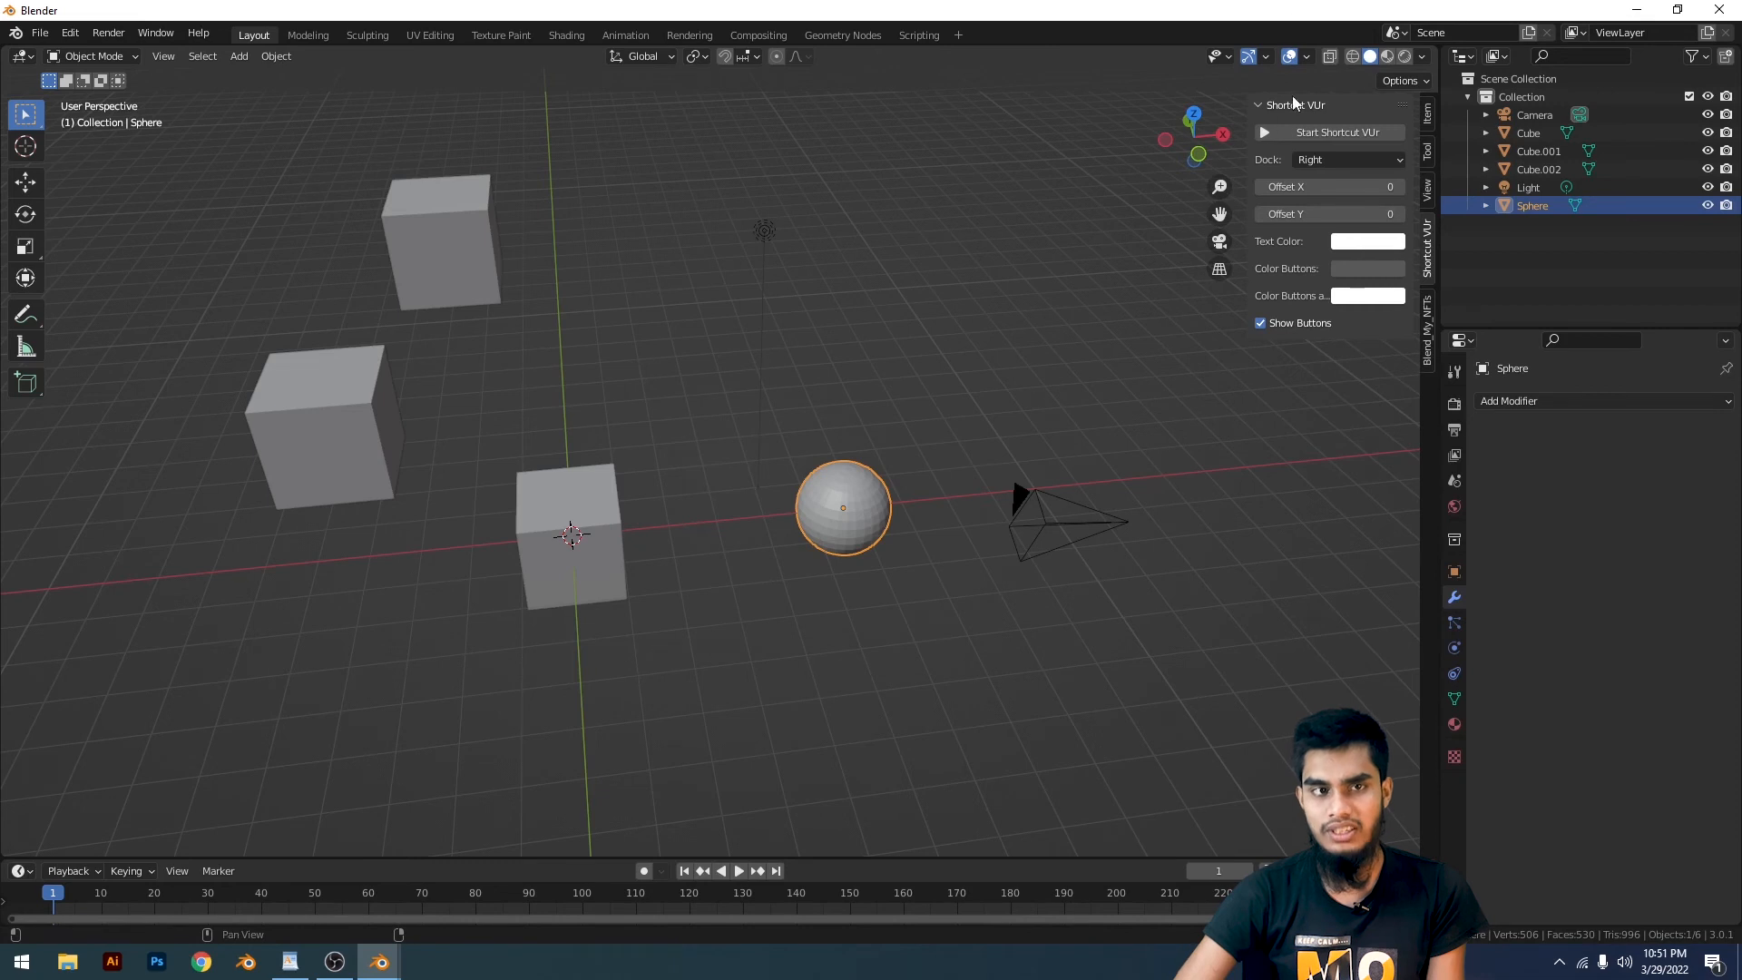
click(1305, 58)
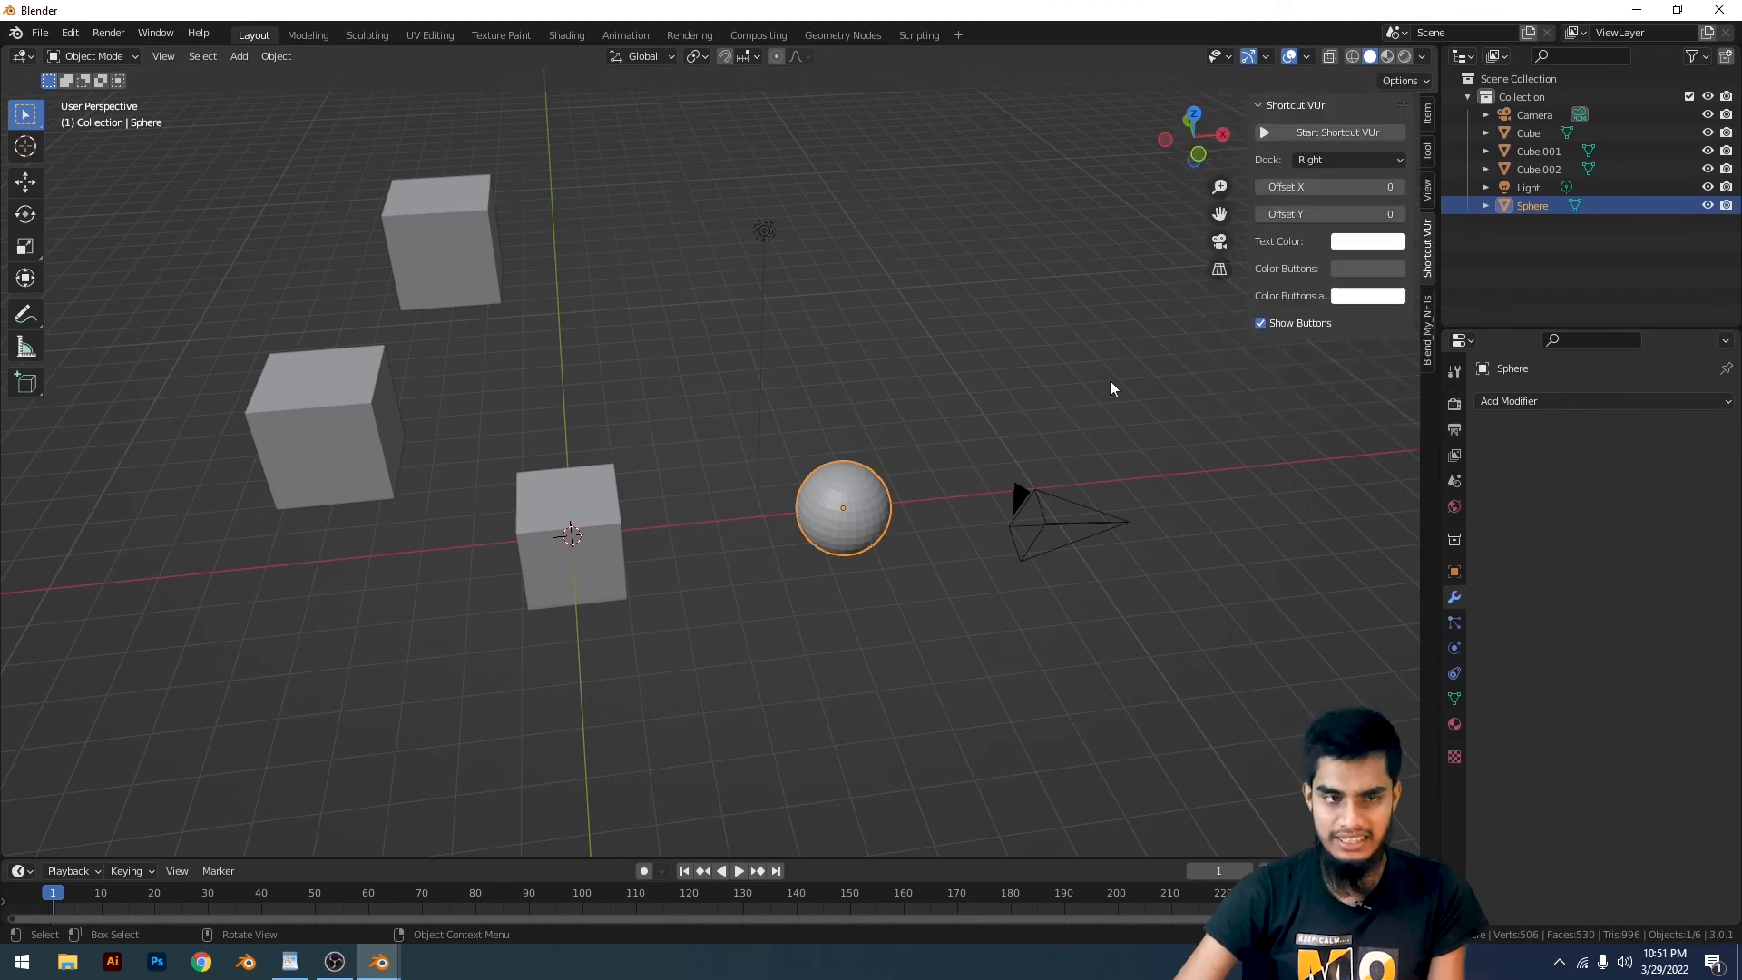
click(1332, 60)
click(1332, 60)
click(1332, 60)
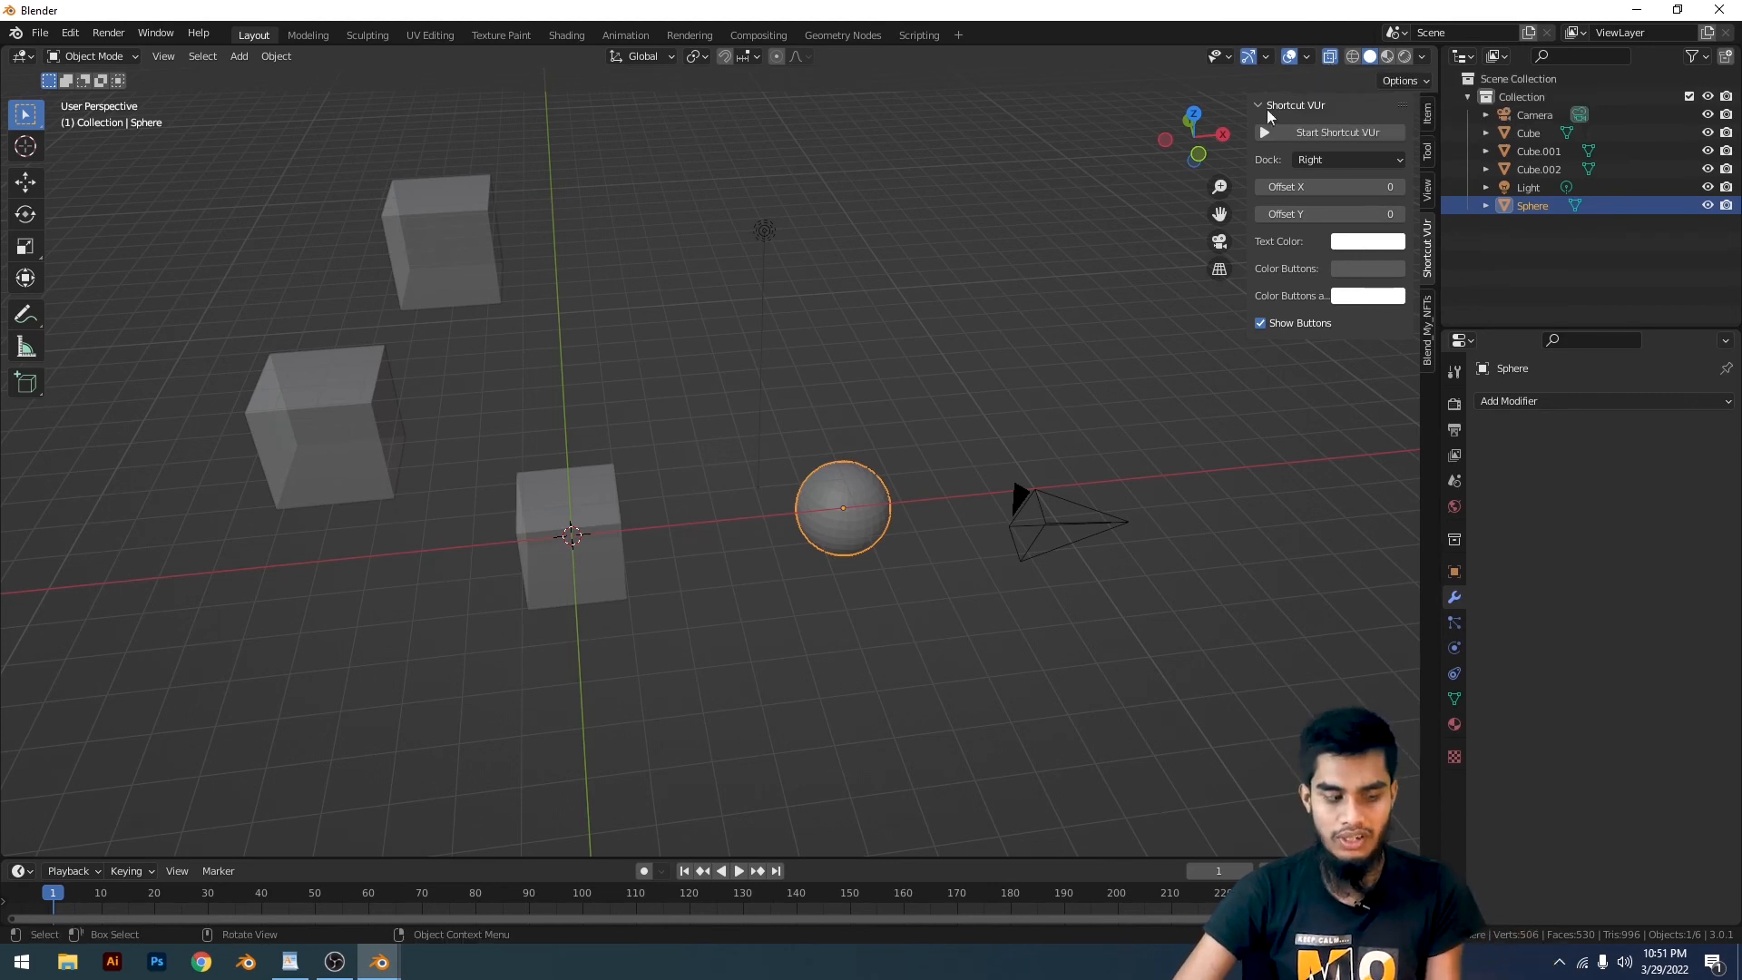
key(alt+z)
key(alt+z)
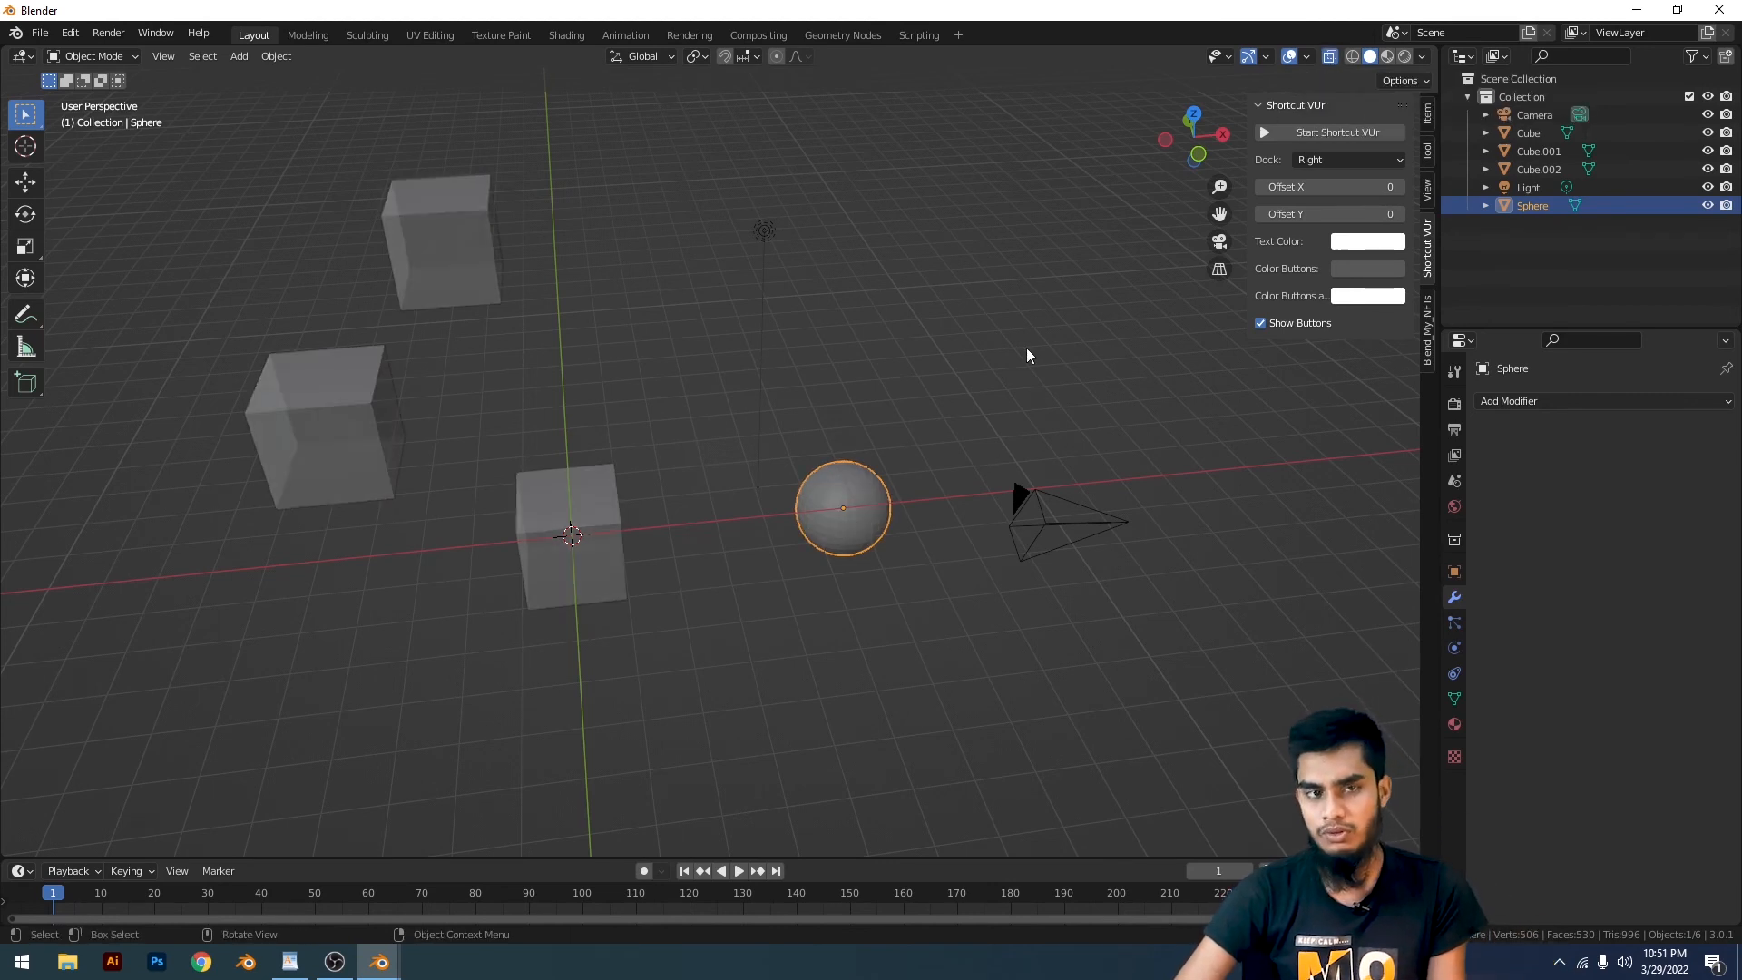
Move the sphere in front of the cube at the 3D cursor so the two overlap in front view
key(KP_1)
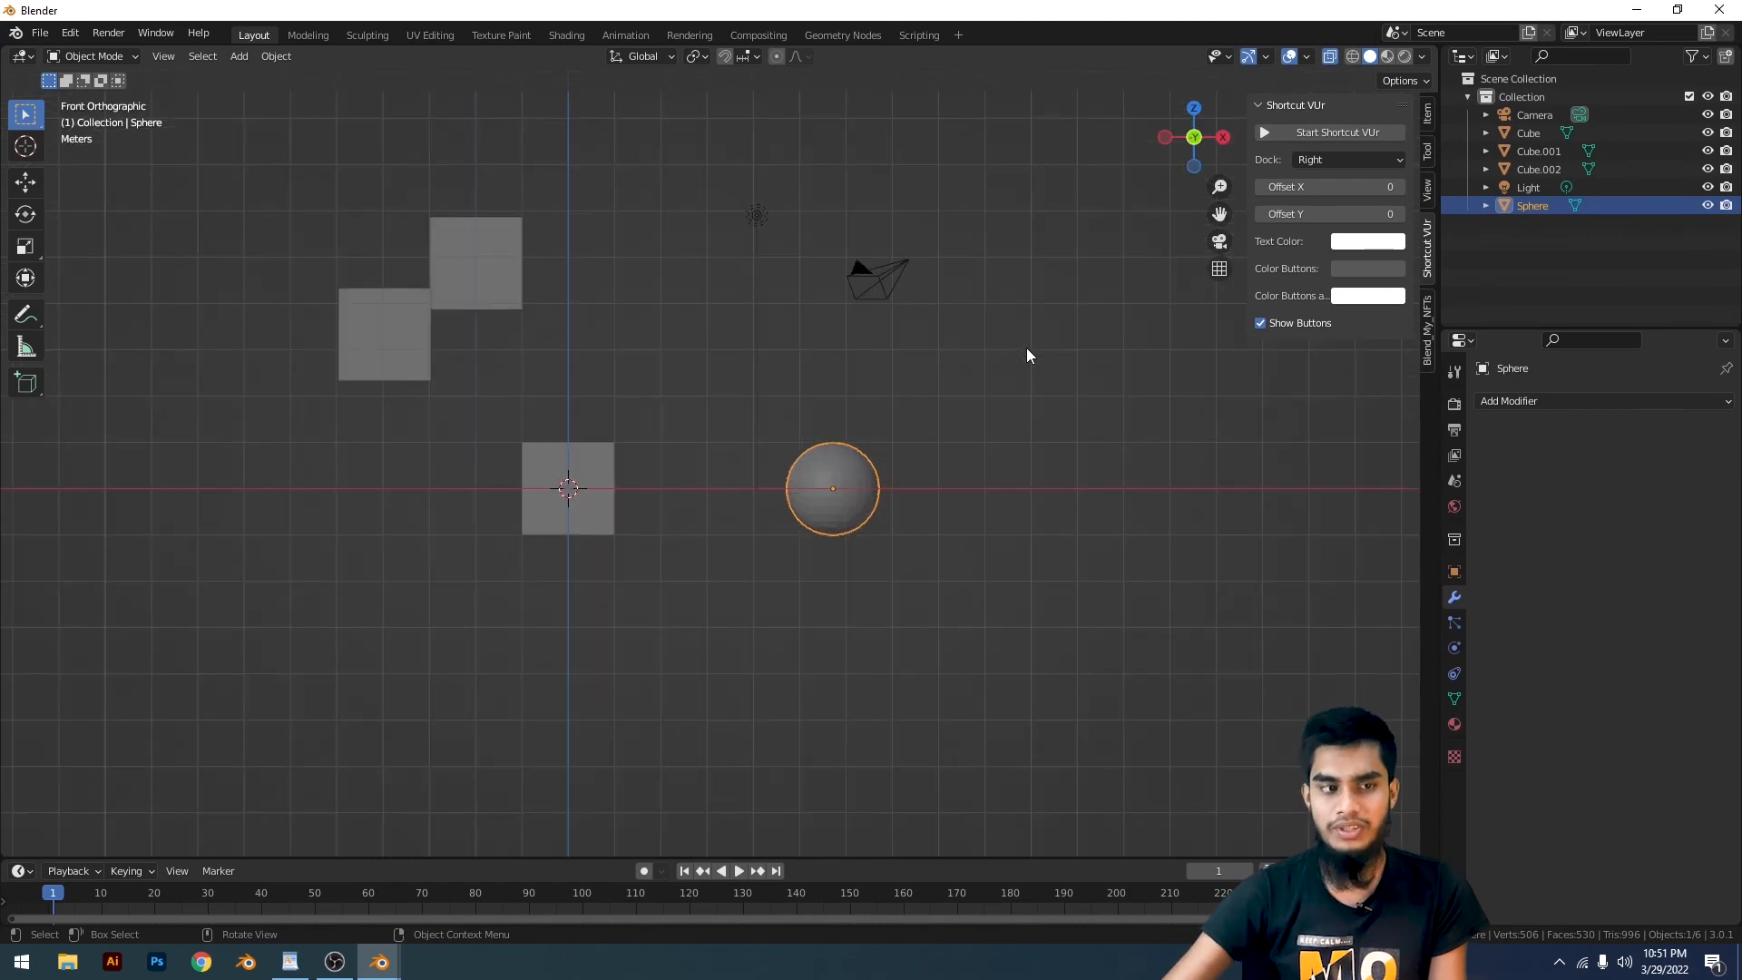
middle_drag(1026, 355, 965, 513)
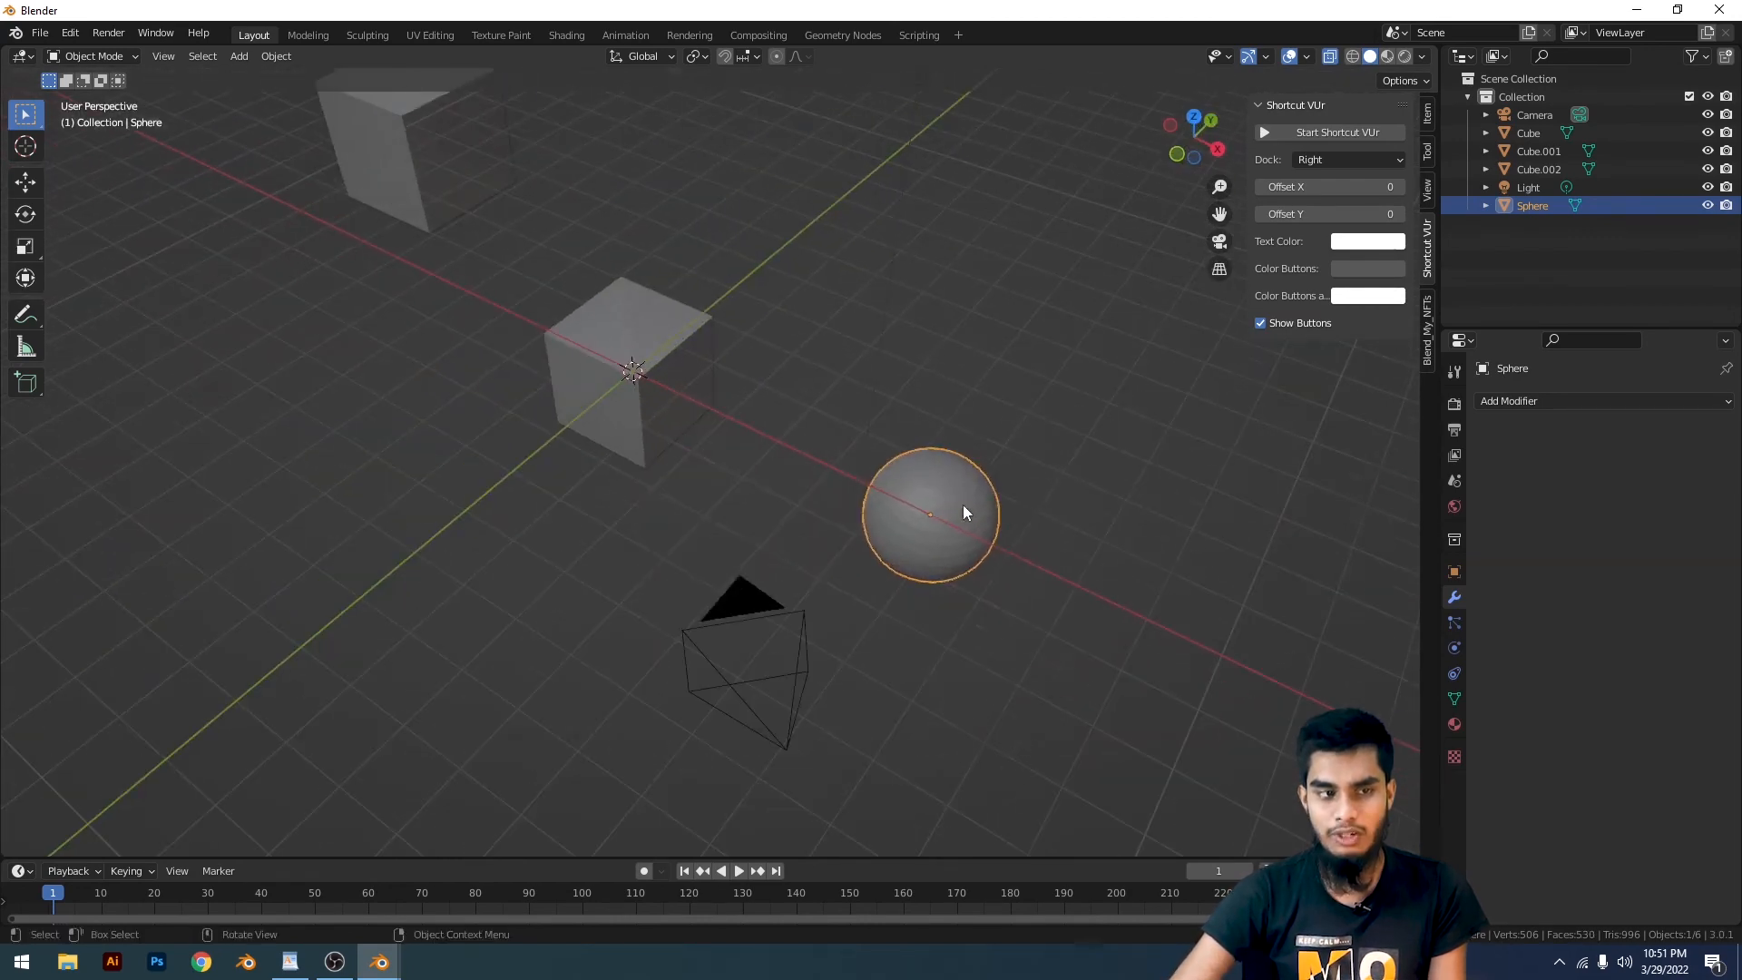
key(g)
click(614, 524)
key(KP_0)
key(KP_1)
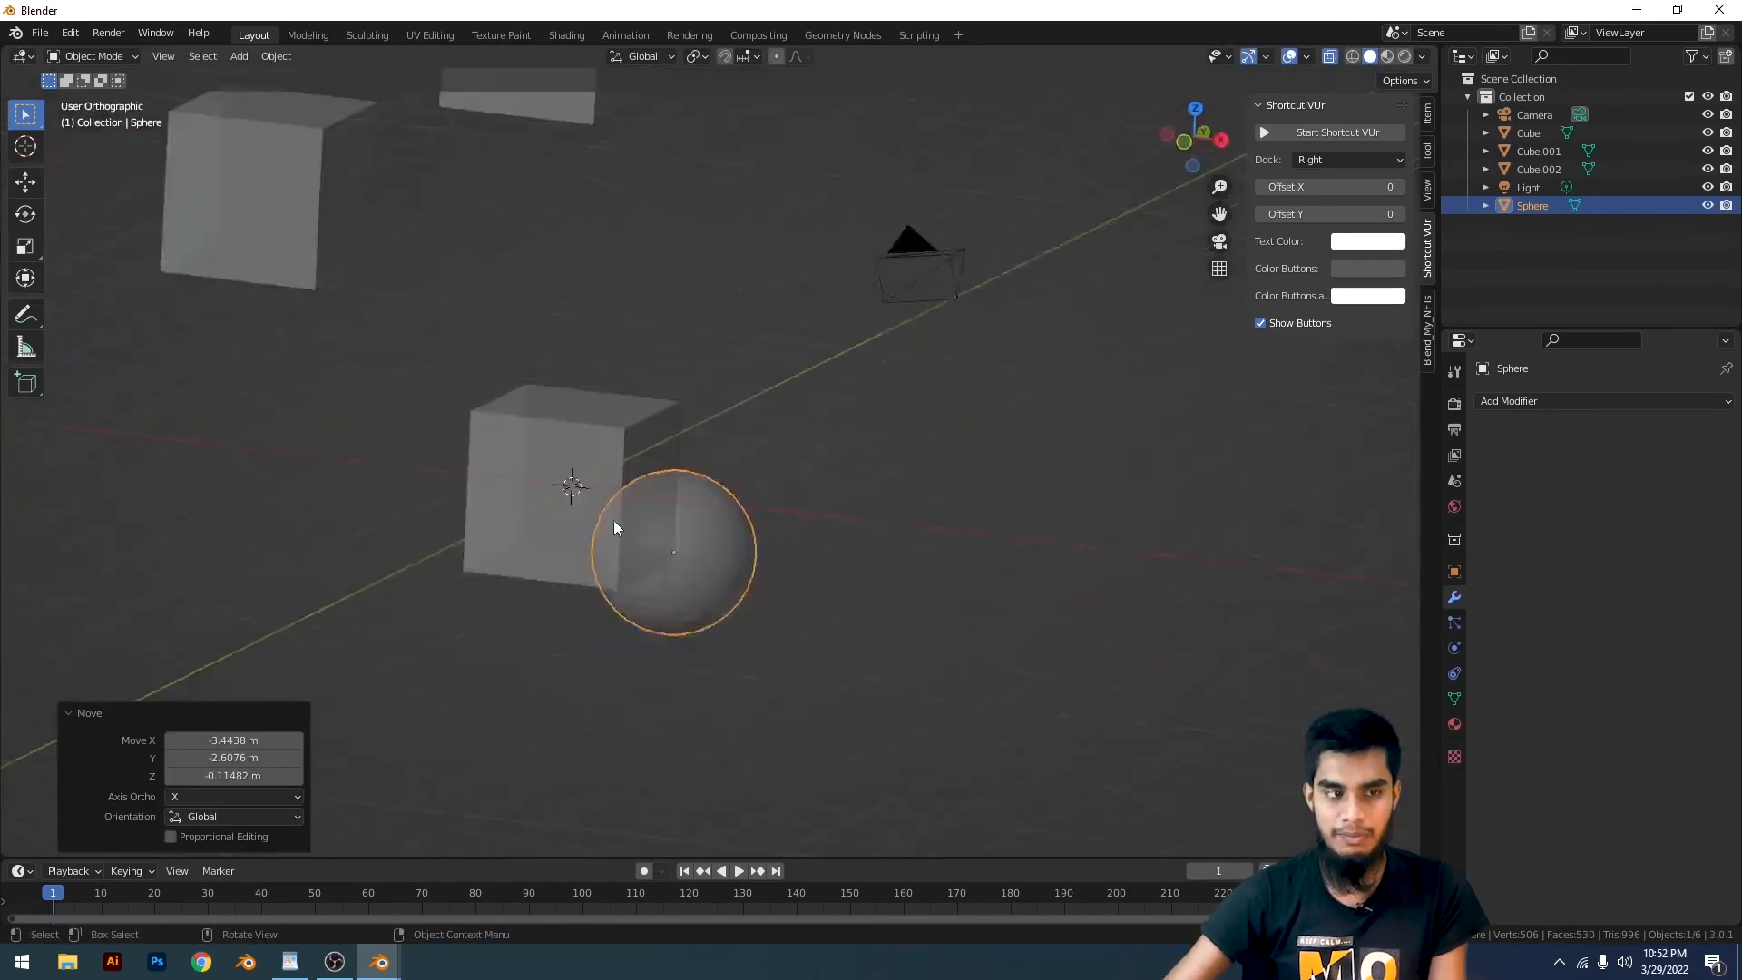
scroll(623, 504, up, 2)
key(g)
click(847, 323)
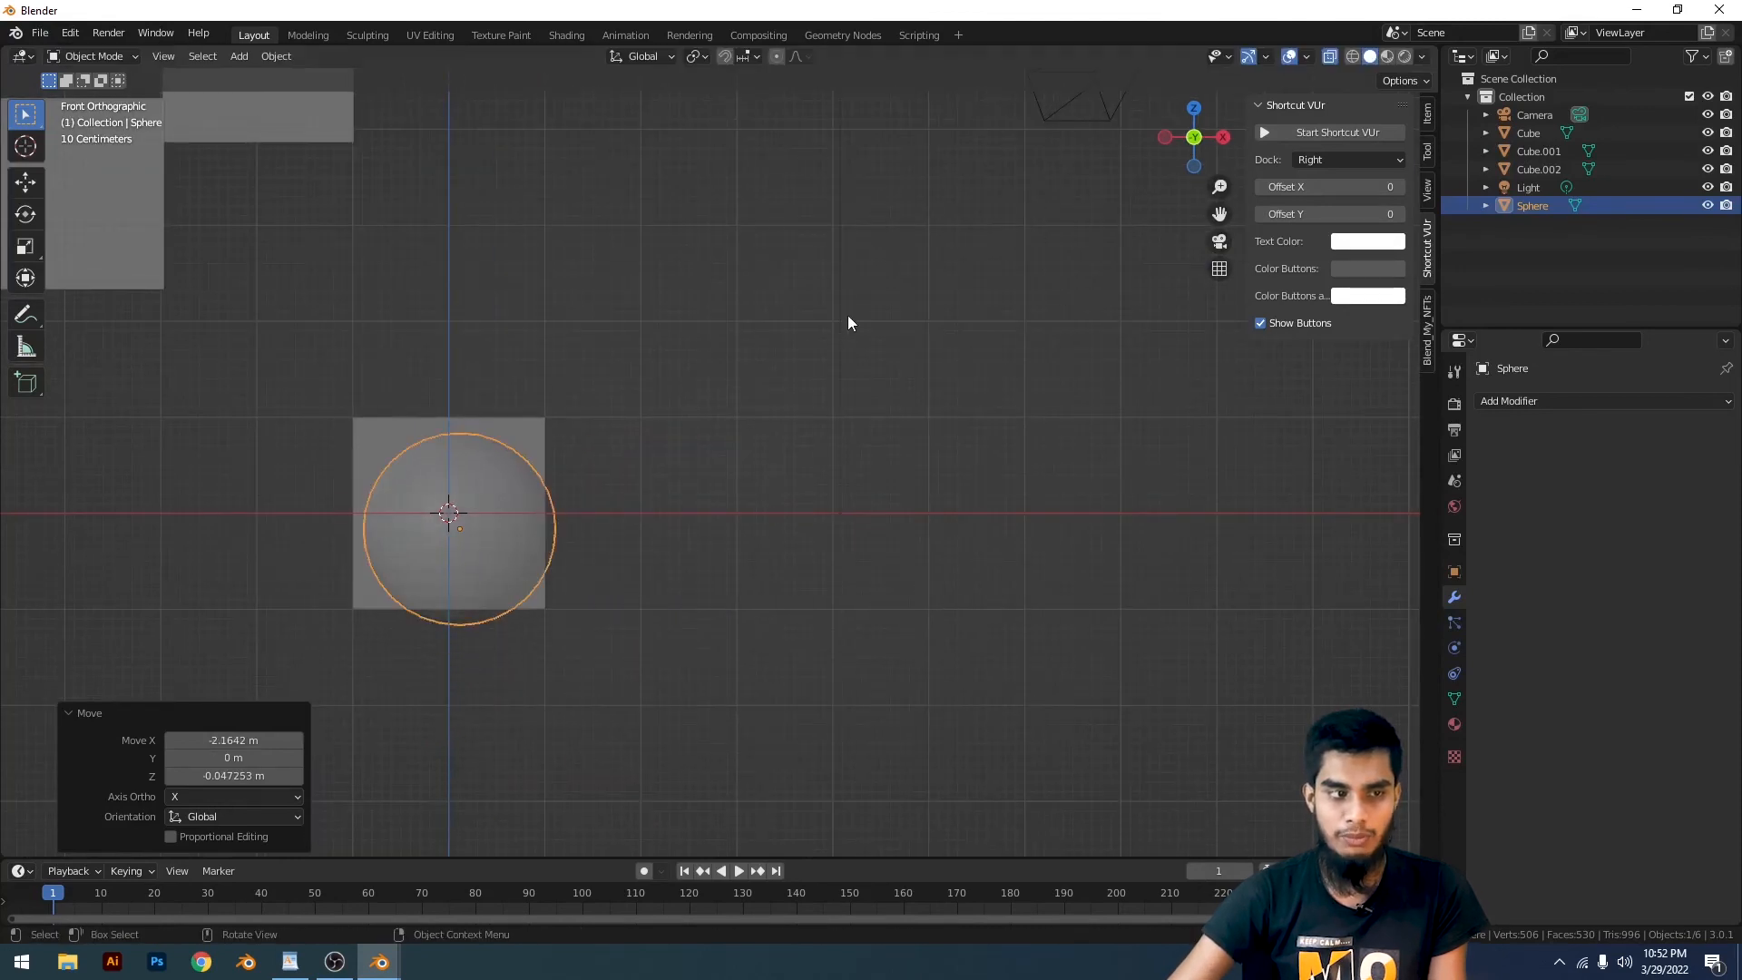
Scale the sphere up by about 2.227 so that it covers the cube in front view
shift+middle_drag(725, 430, 1060, 334)
scroll(1032, 439, up, 5)
shift+middle_drag(1017, 429, 907, 455)
scroll(1027, 394, down, 1)
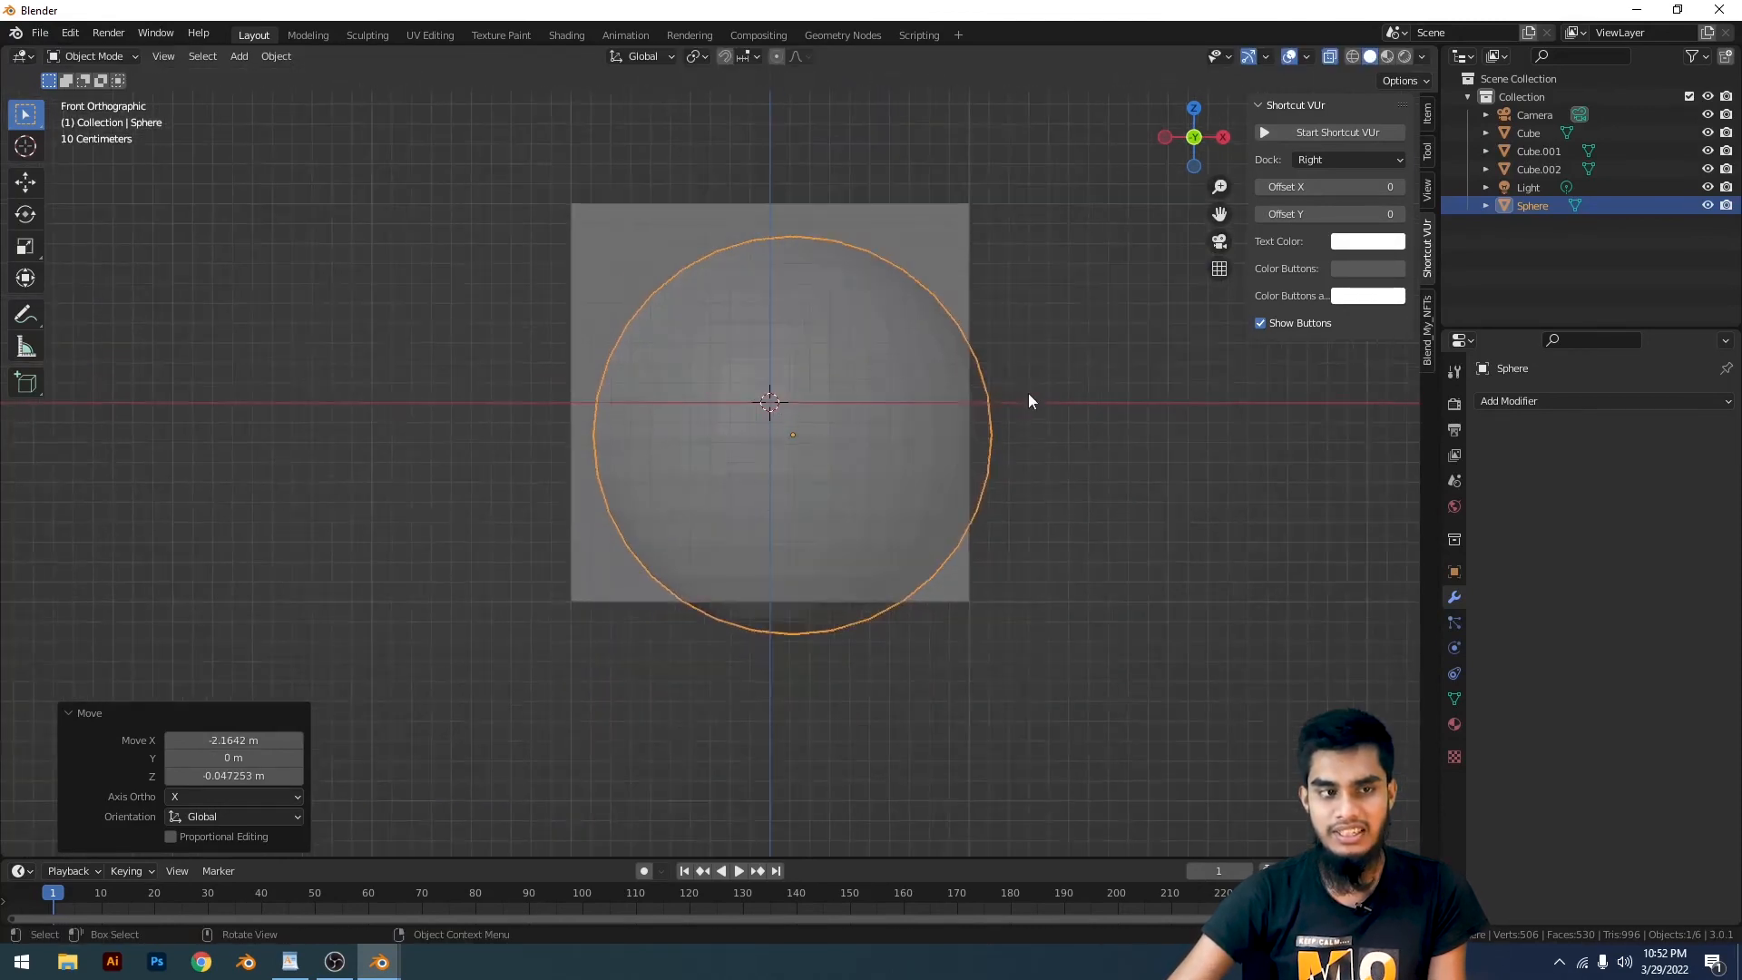
middle_drag(1027, 394, 1144, 481)
key(s)
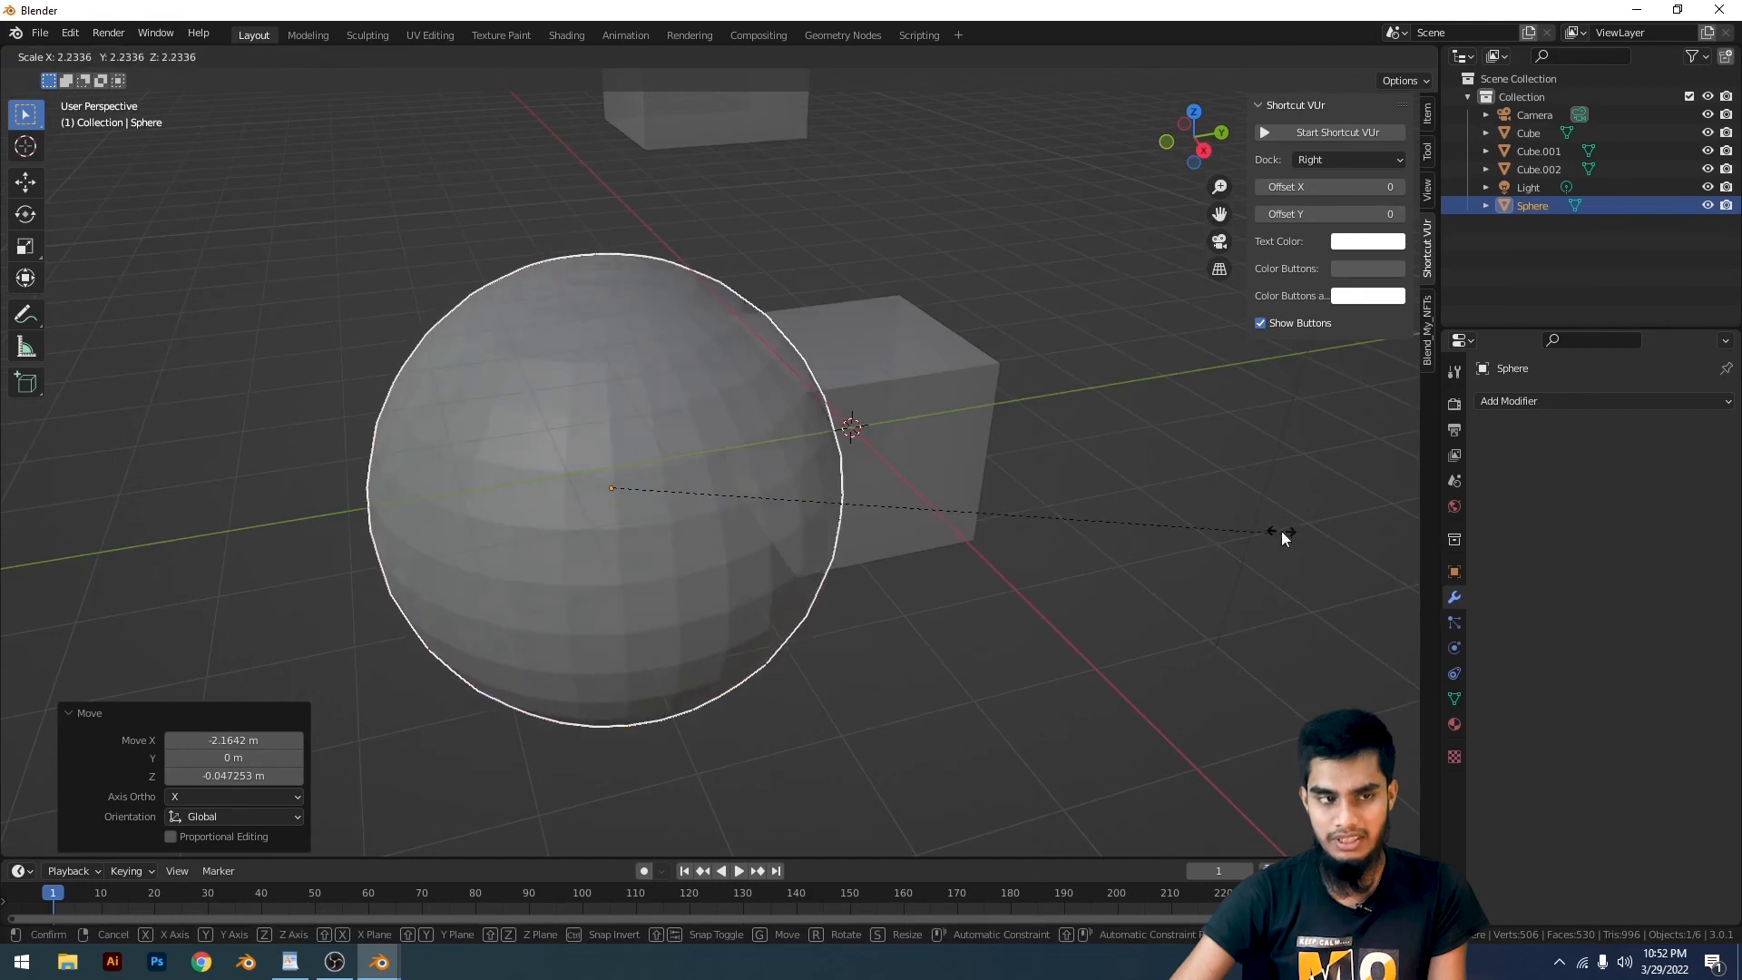
click(1260, 531)
key(KP_1)
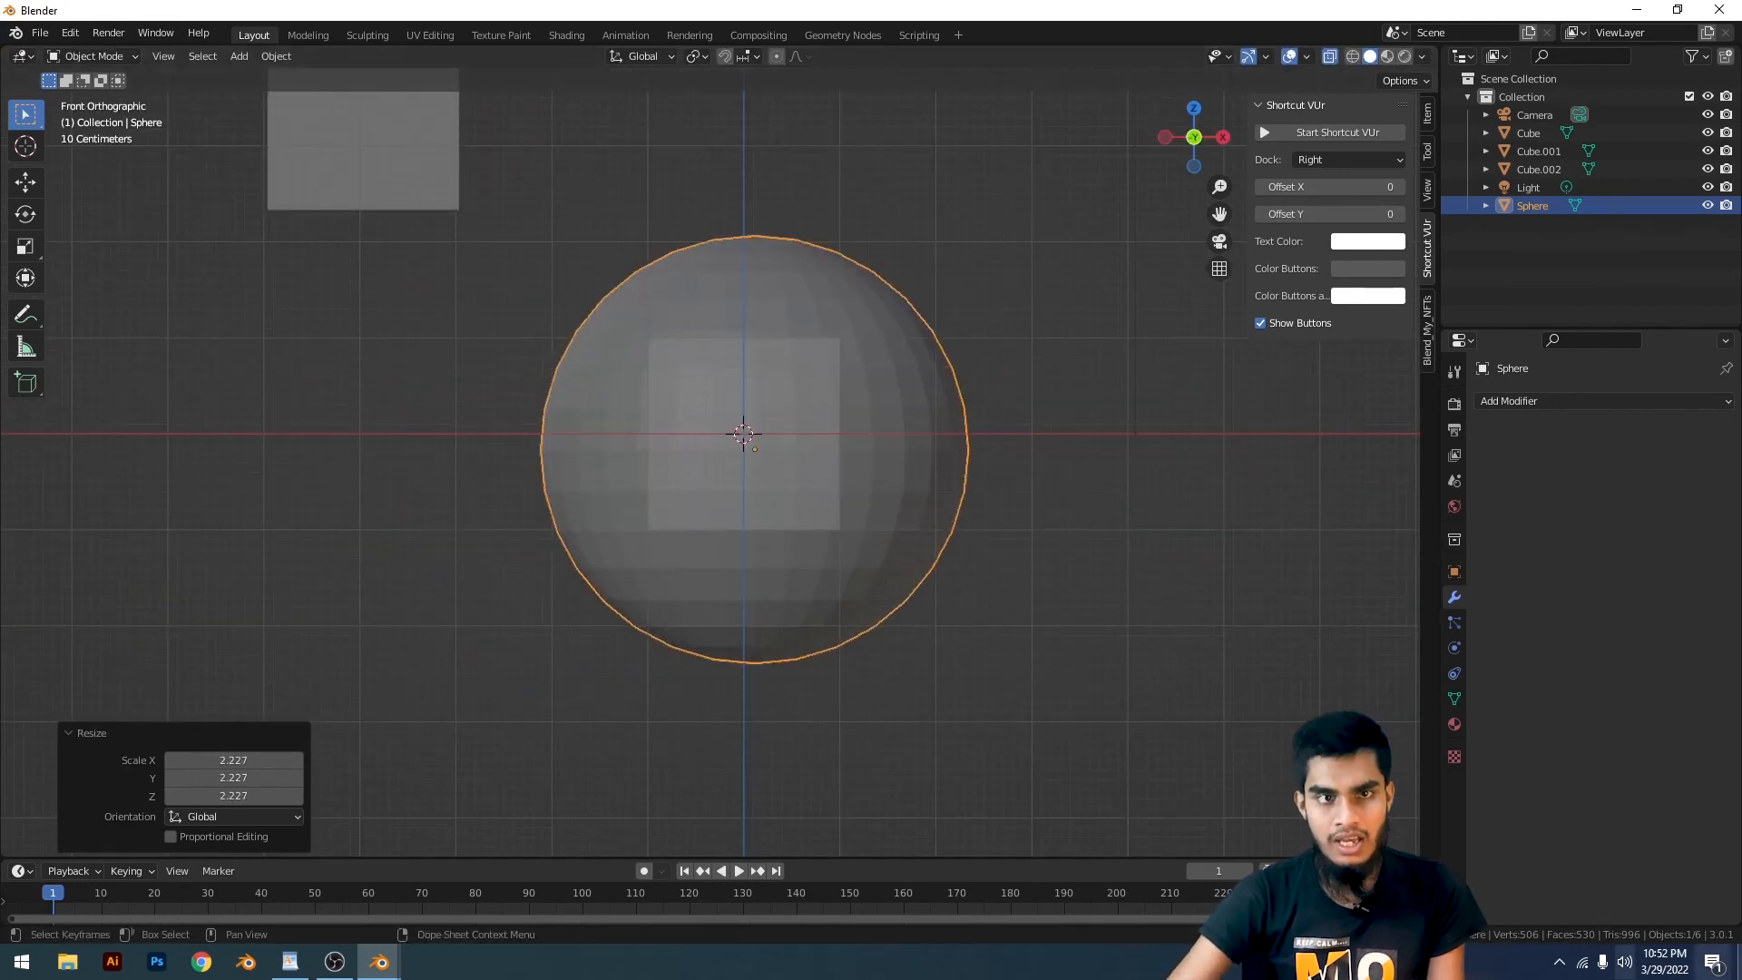
Turn off X-Ray and box-select the lower part of the sphere in Edit Mode from the front view
scroll(1028, 101, up, 1)
click(1329, 57)
scroll(961, 410, down, 1)
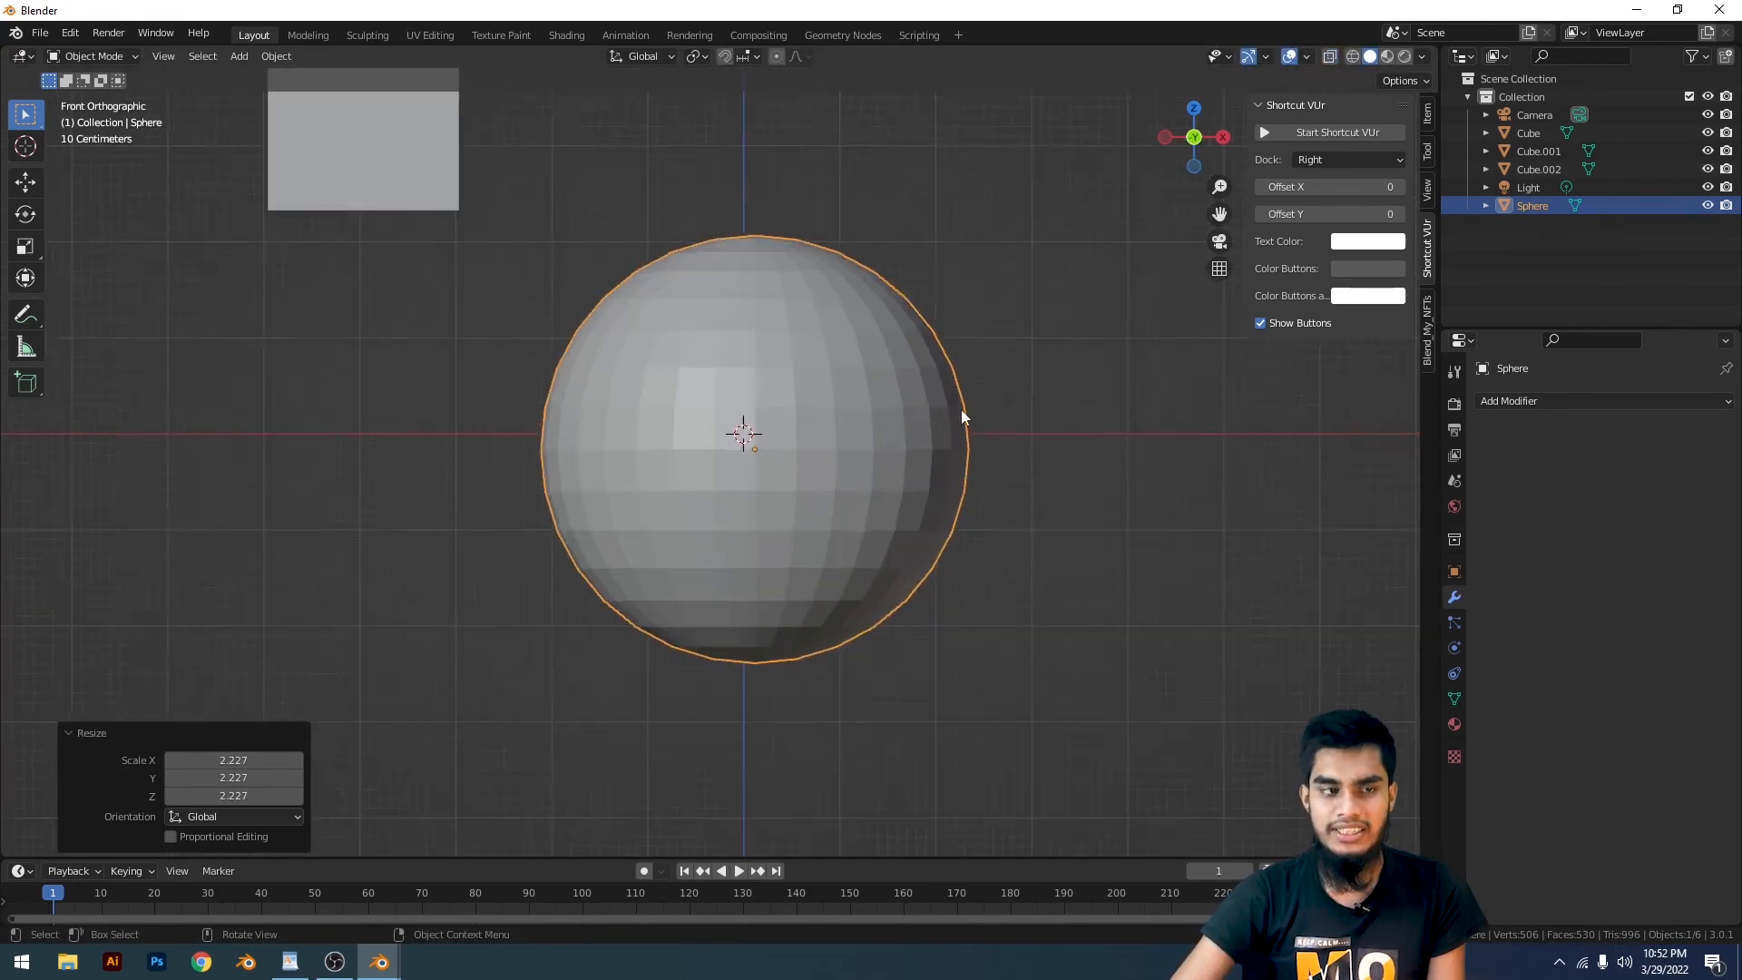
key(Tab)
key(alt+a)
drag(455, 518, 1310, 760)
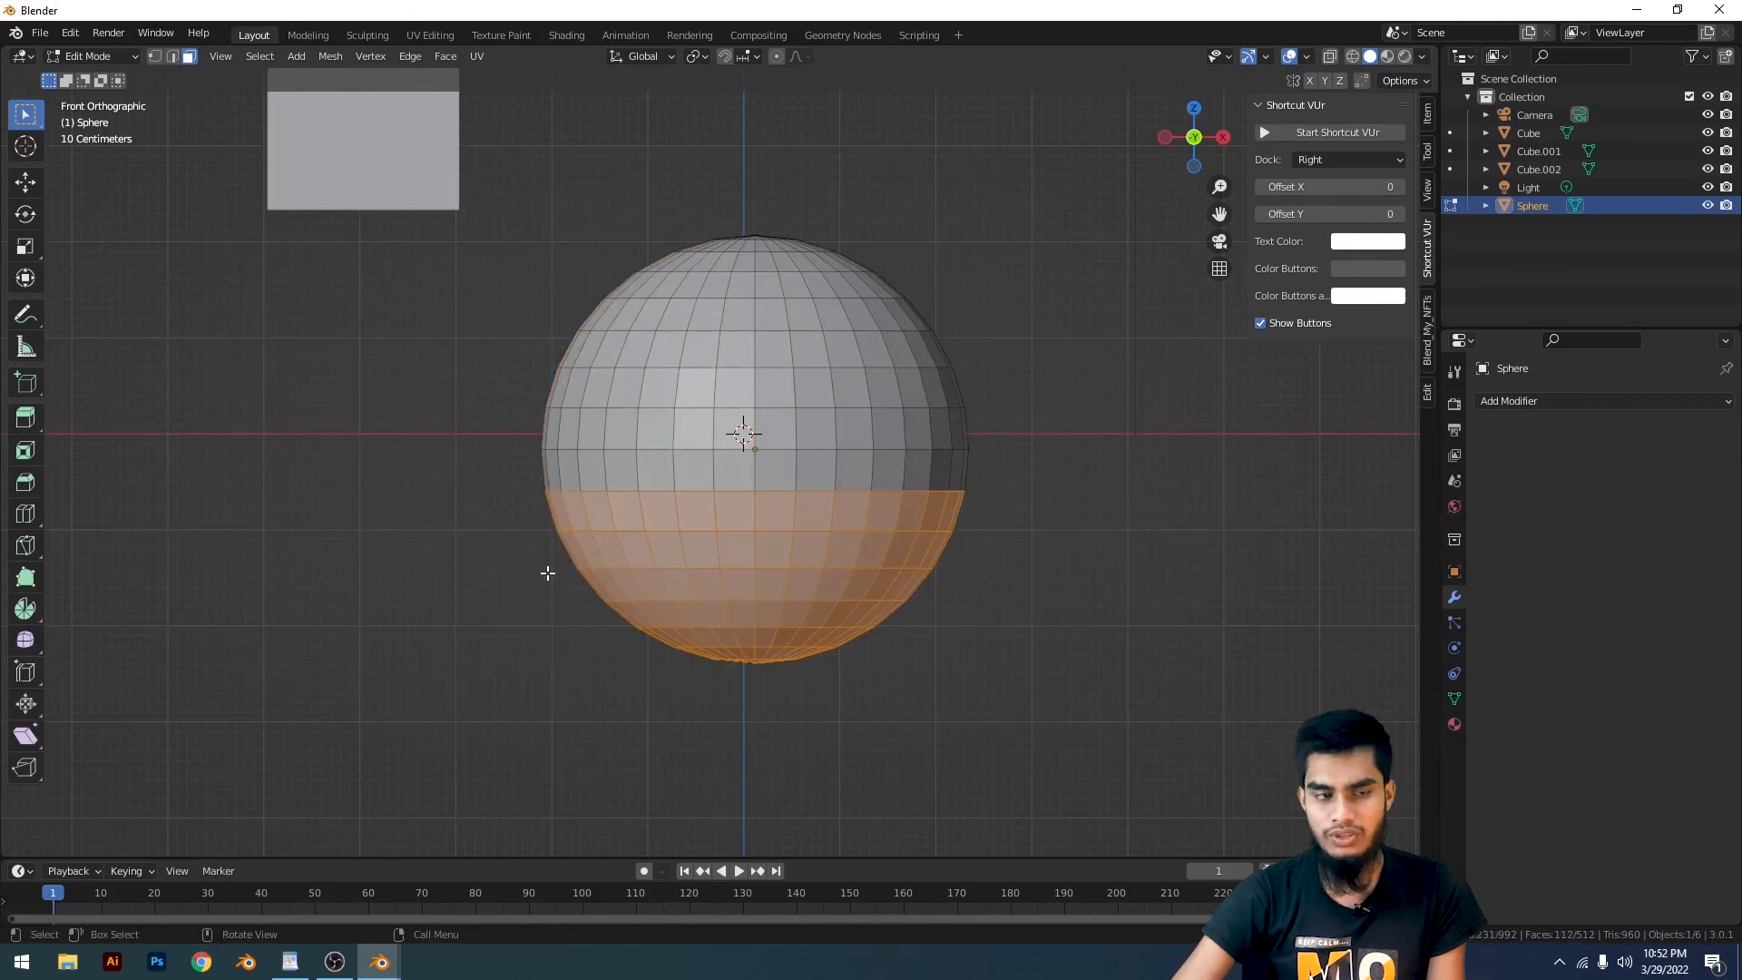
Examine the back of the sphere to check which faces the box selection covers, then return to front view
scroll(880, 507, down, 3)
shift+middle_drag(650, 495, 653, 448)
scroll(545, 418, up, 3)
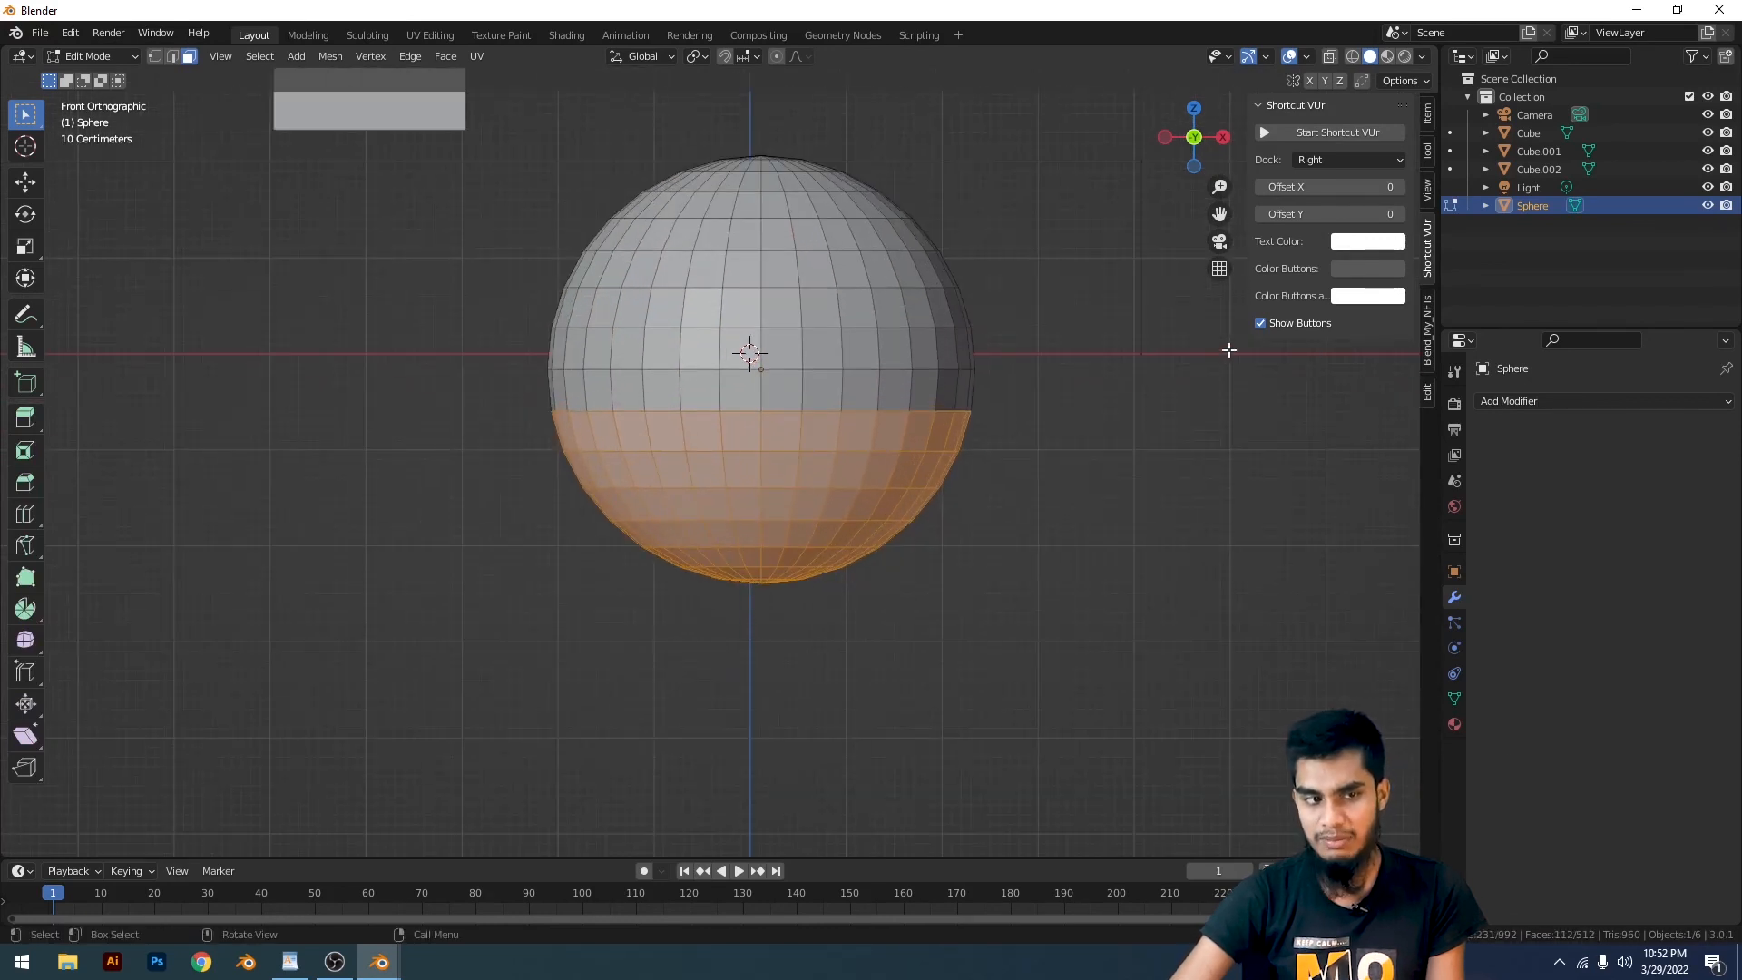
scroll(972, 517, down, 3)
middle_drag(972, 517, 758, 405)
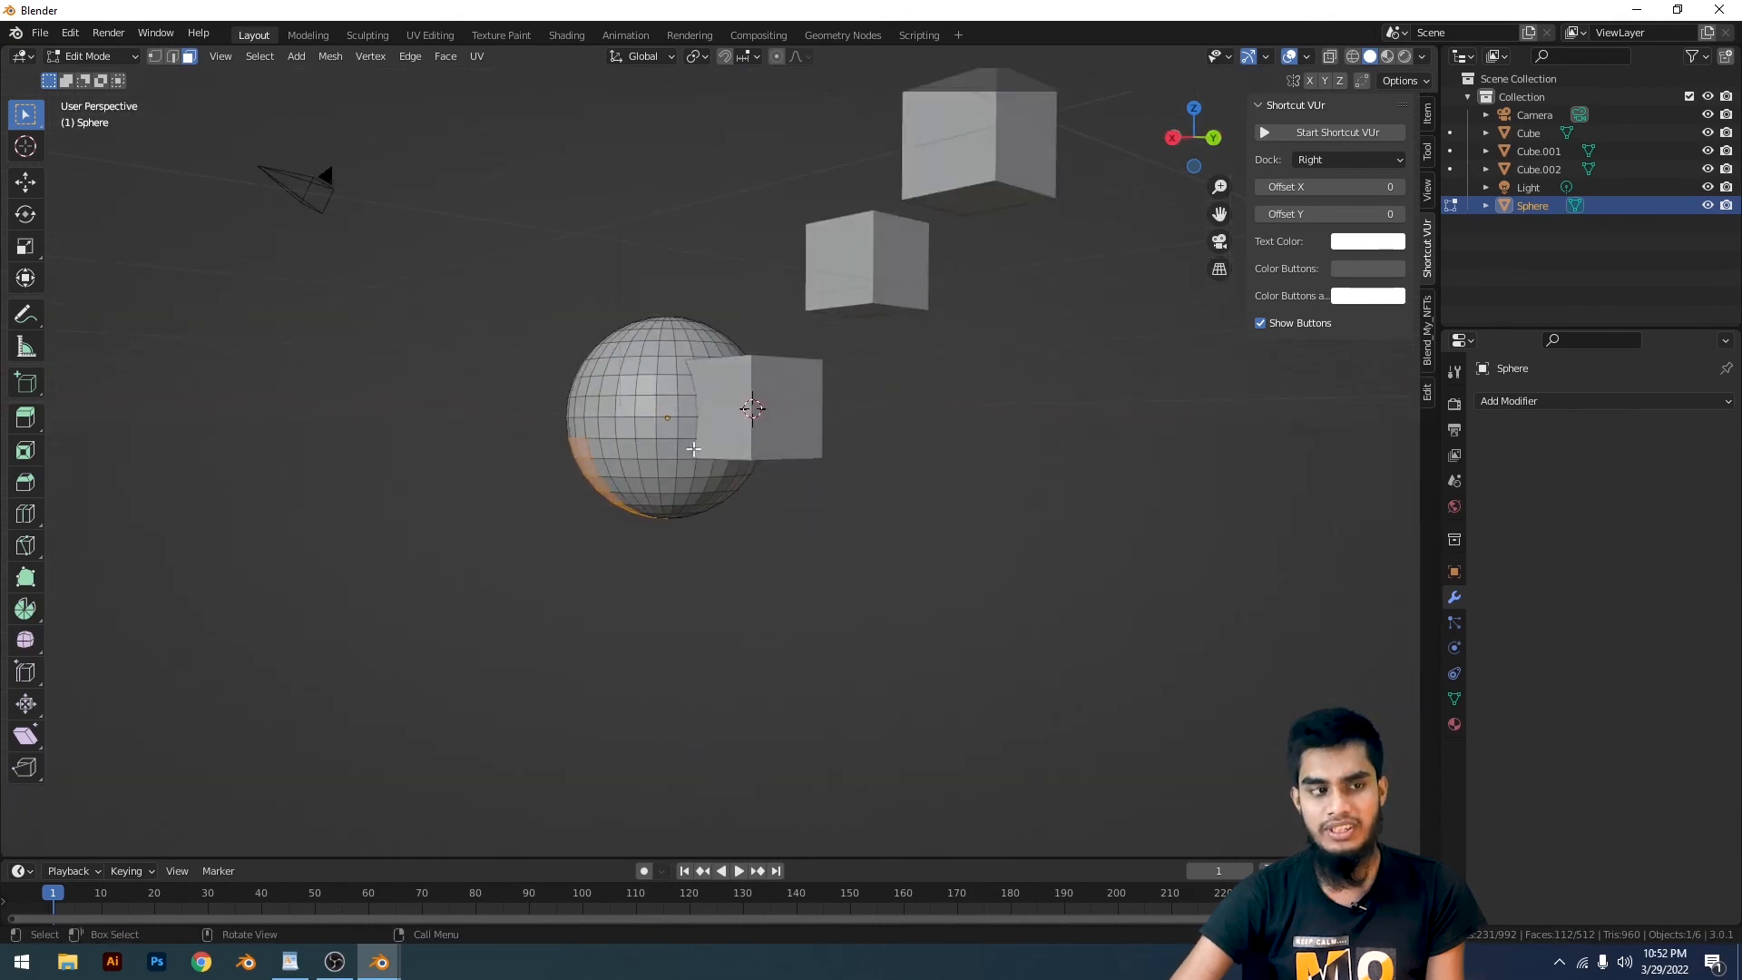
scroll(735, 390, up, 3)
key(KP_1)
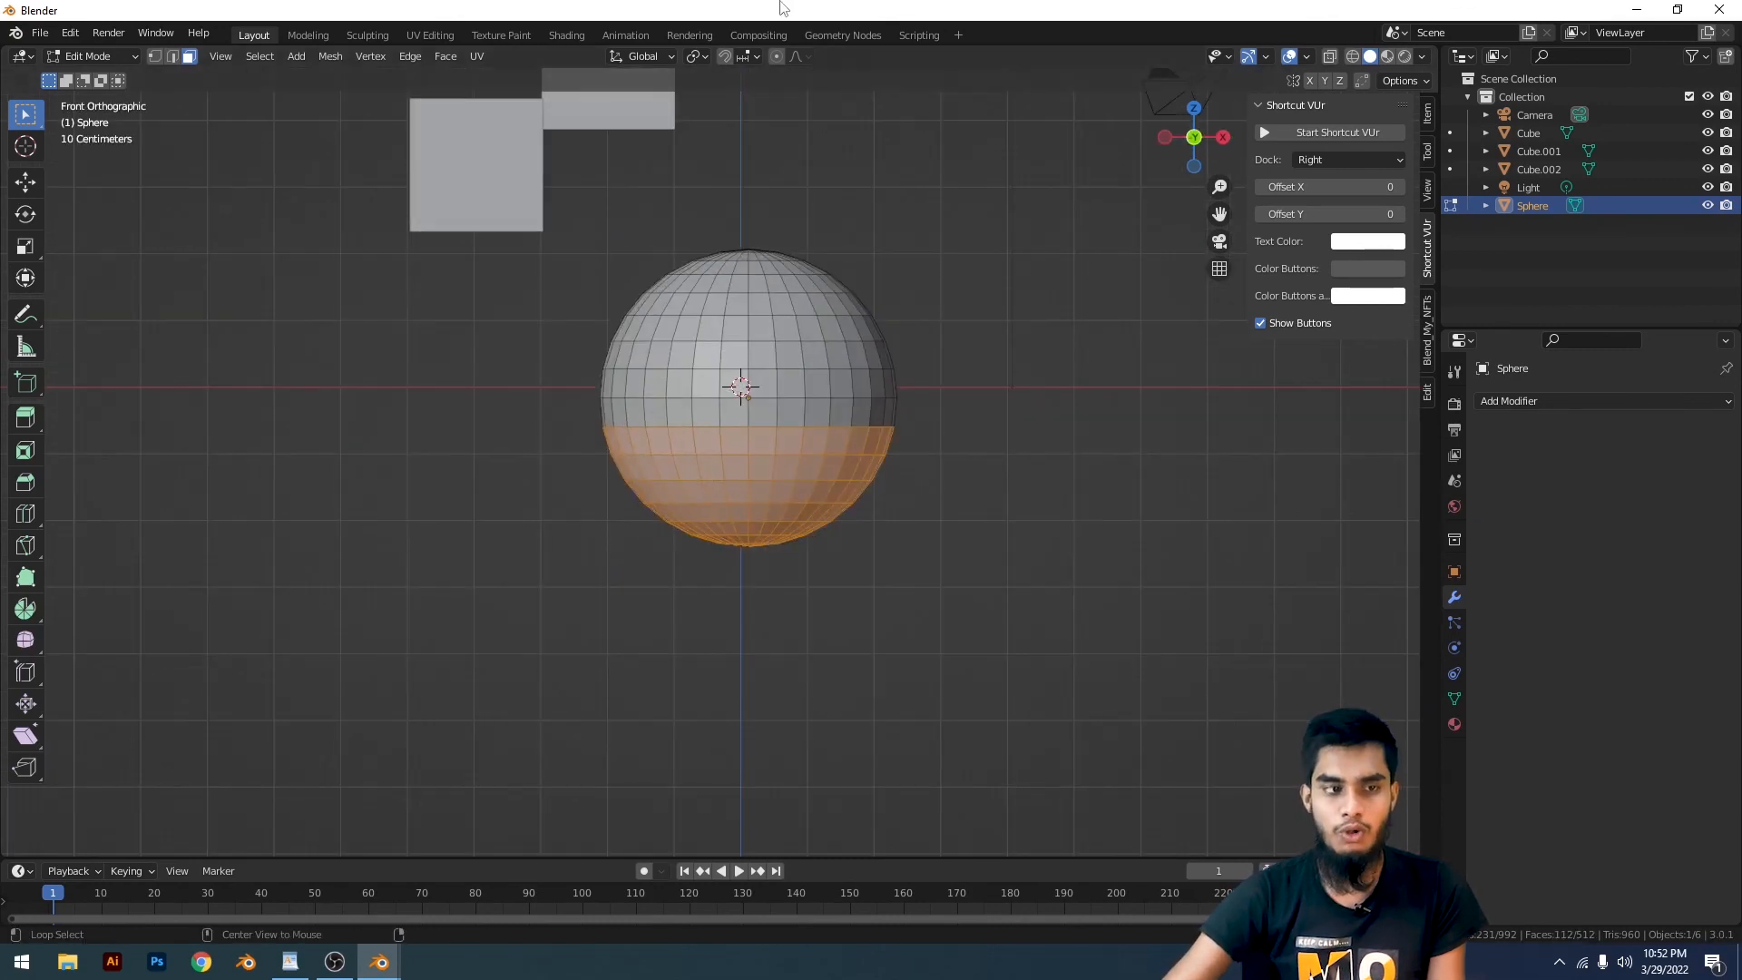
Box-select the sphere's lower faces through the mesh with X-Ray on, then turn X-Ray off and deselect the sphere in Object Mode
key(alt+z)
drag(545, 421, 1080, 644)
scroll(908, 467, up, 5)
key(alt+z)
scroll(914, 461, down, 5)
middle_drag(1085, 370, 1153, 495)
key(Tab)
scroll(1125, 480, down, 4)
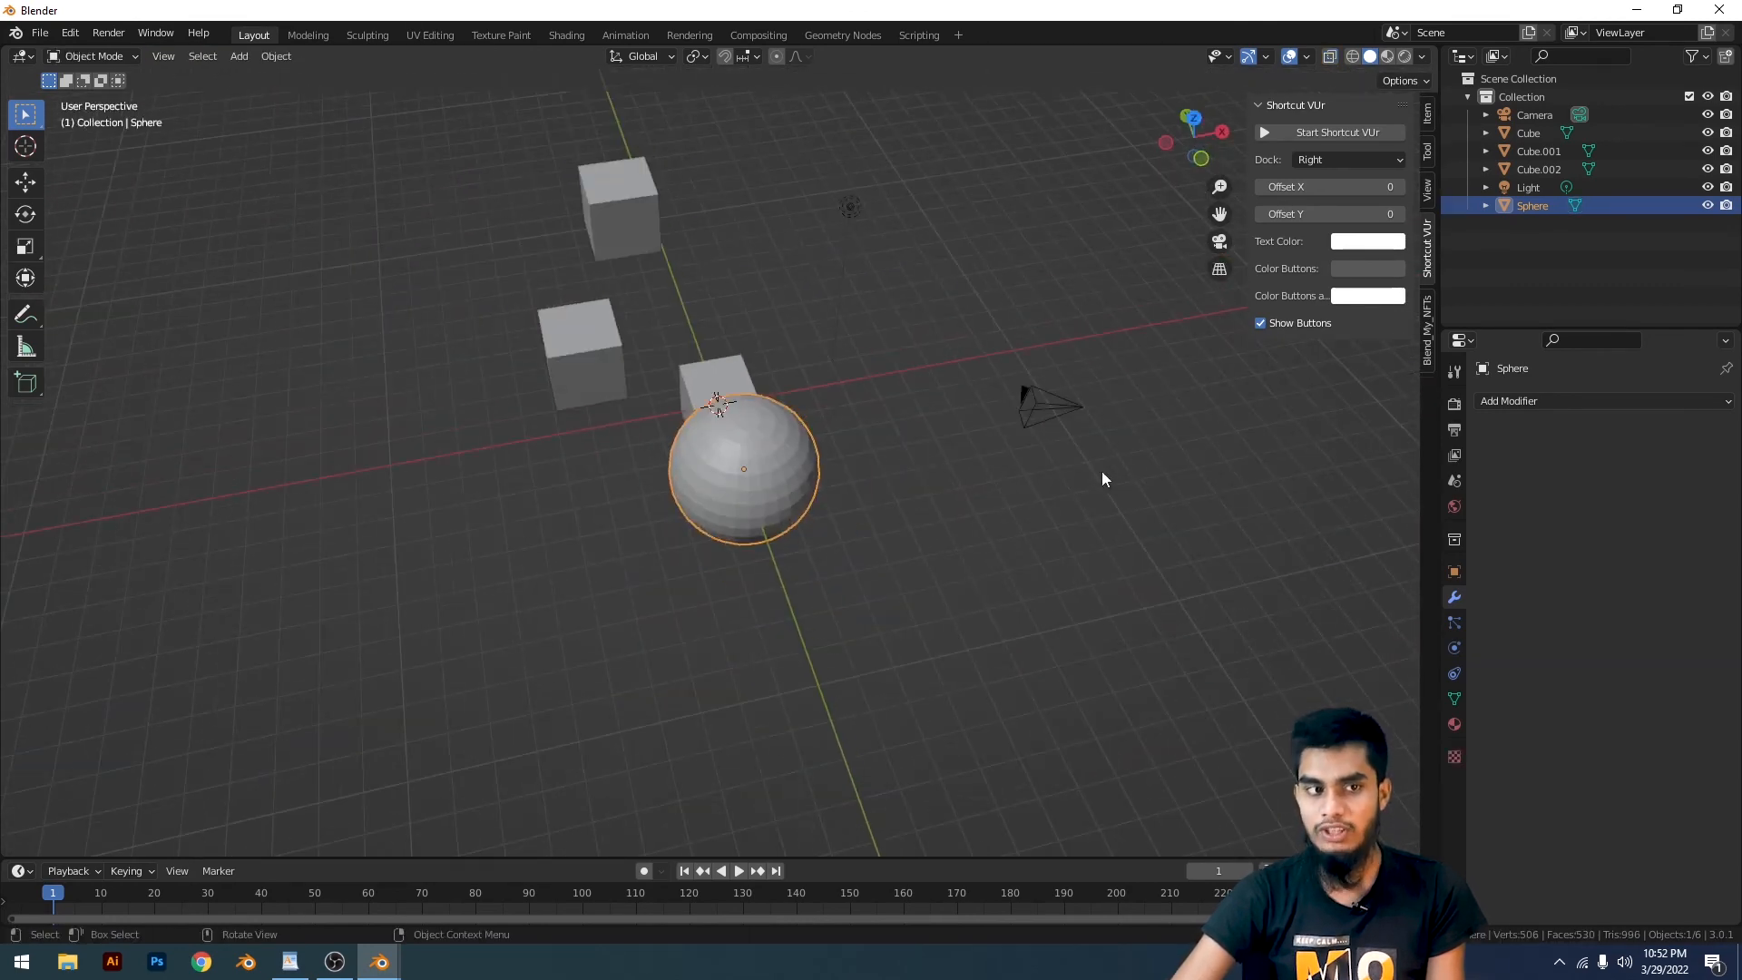
click(758, 258)
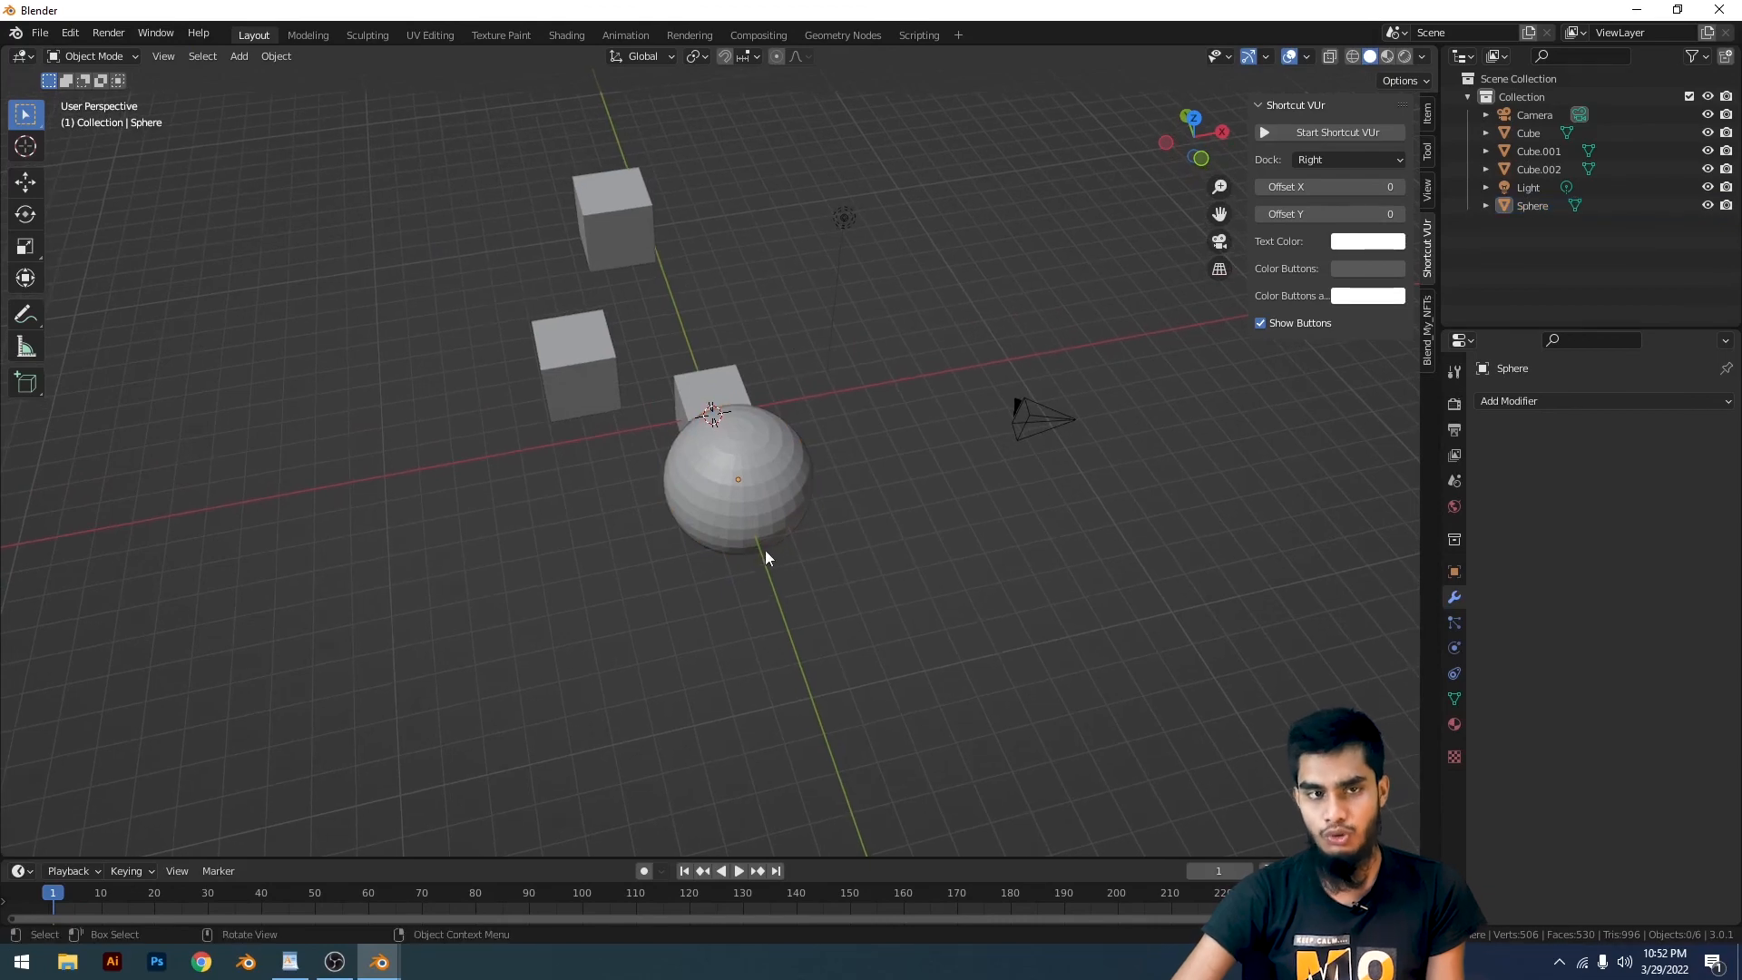
Switch to the WordPad lesson outline and place the cursor at the end of the "Lesson 16: X-ray Mode" line
click(305, 960)
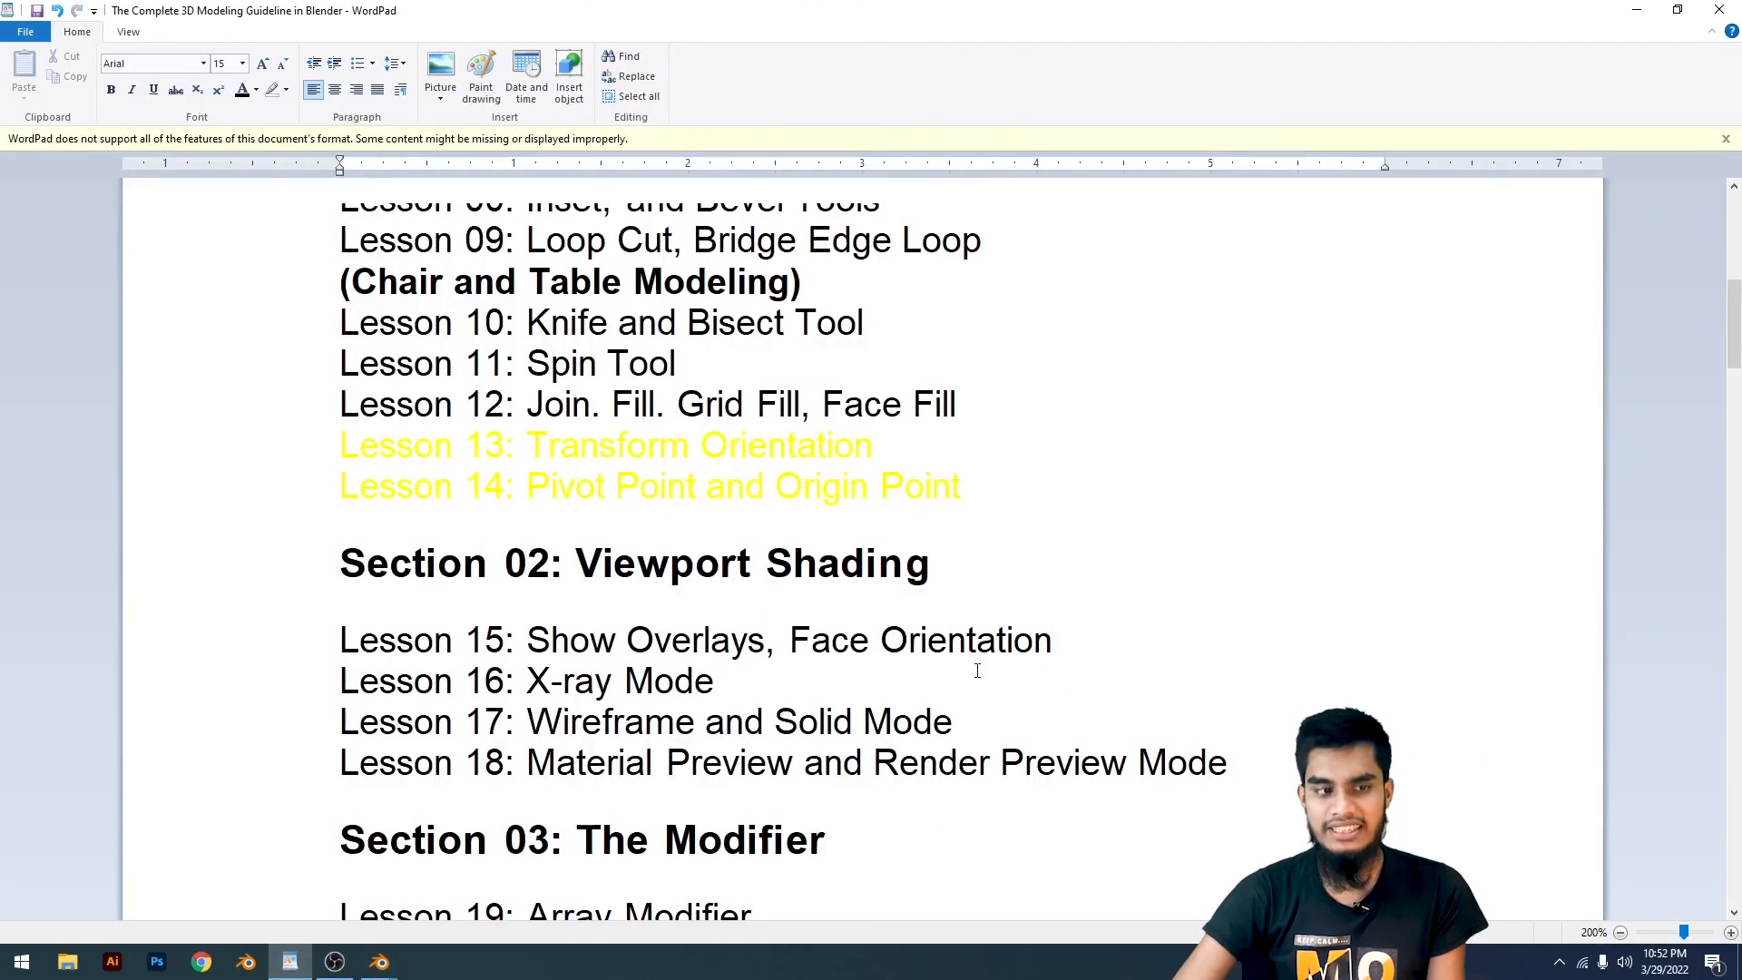
double_click(654, 646)
click(758, 671)
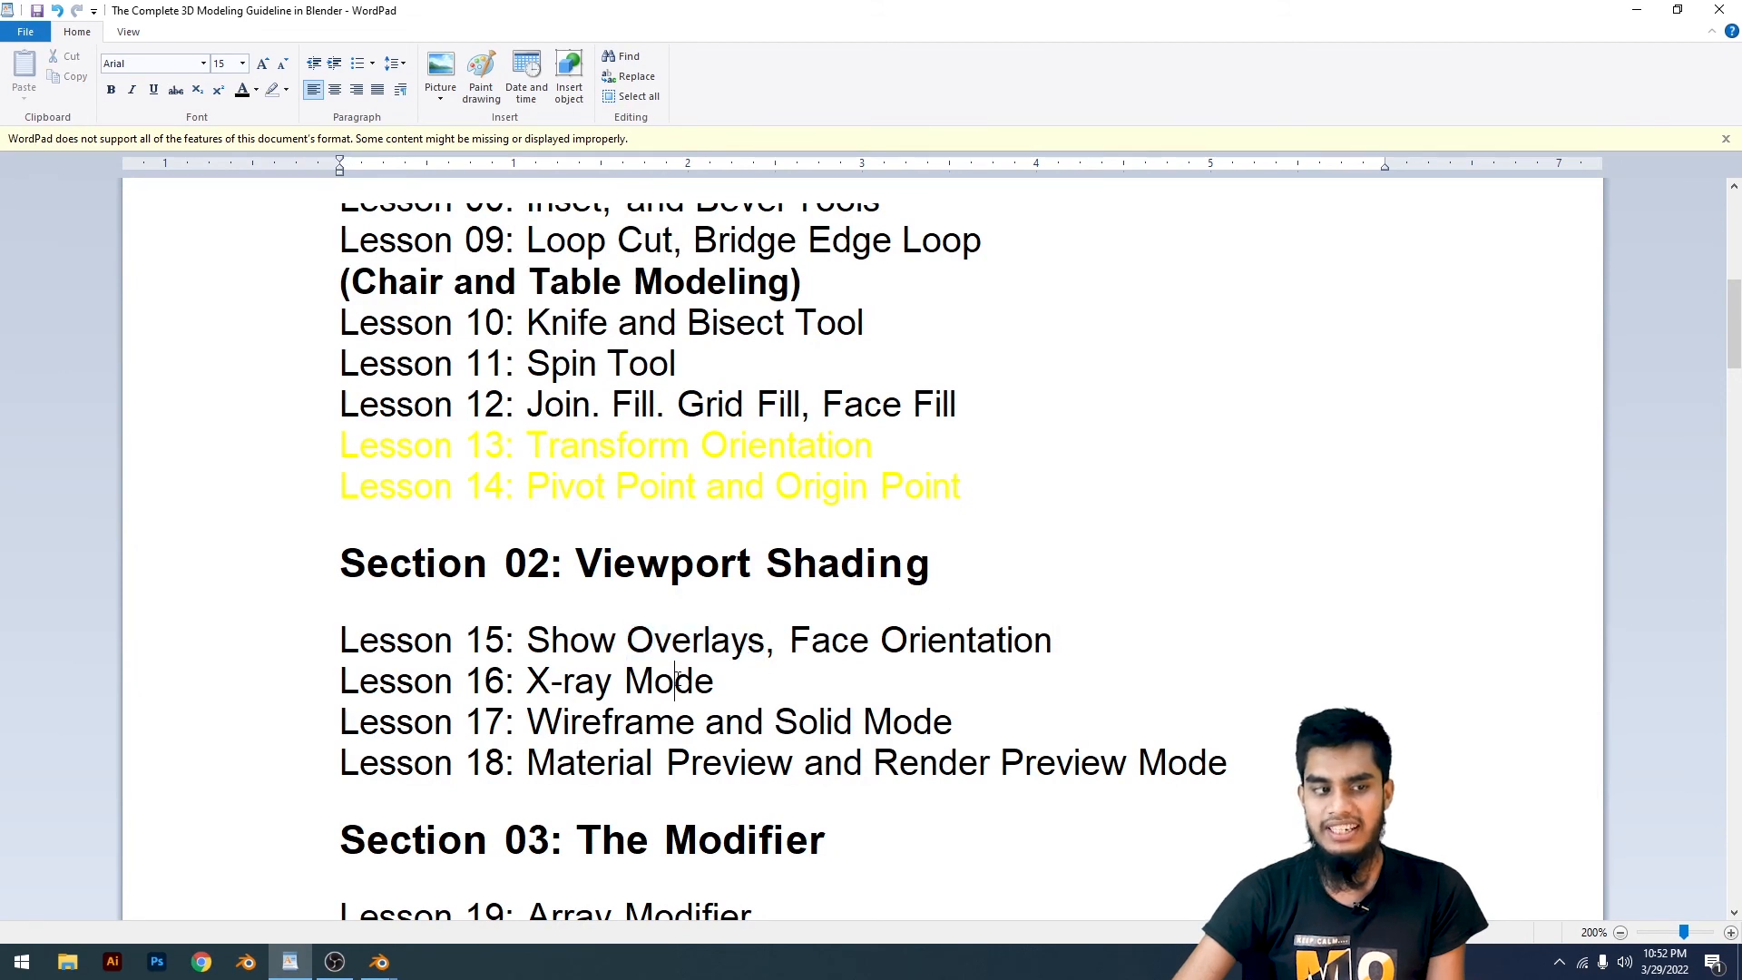
double_click(754, 672)
click(763, 669)
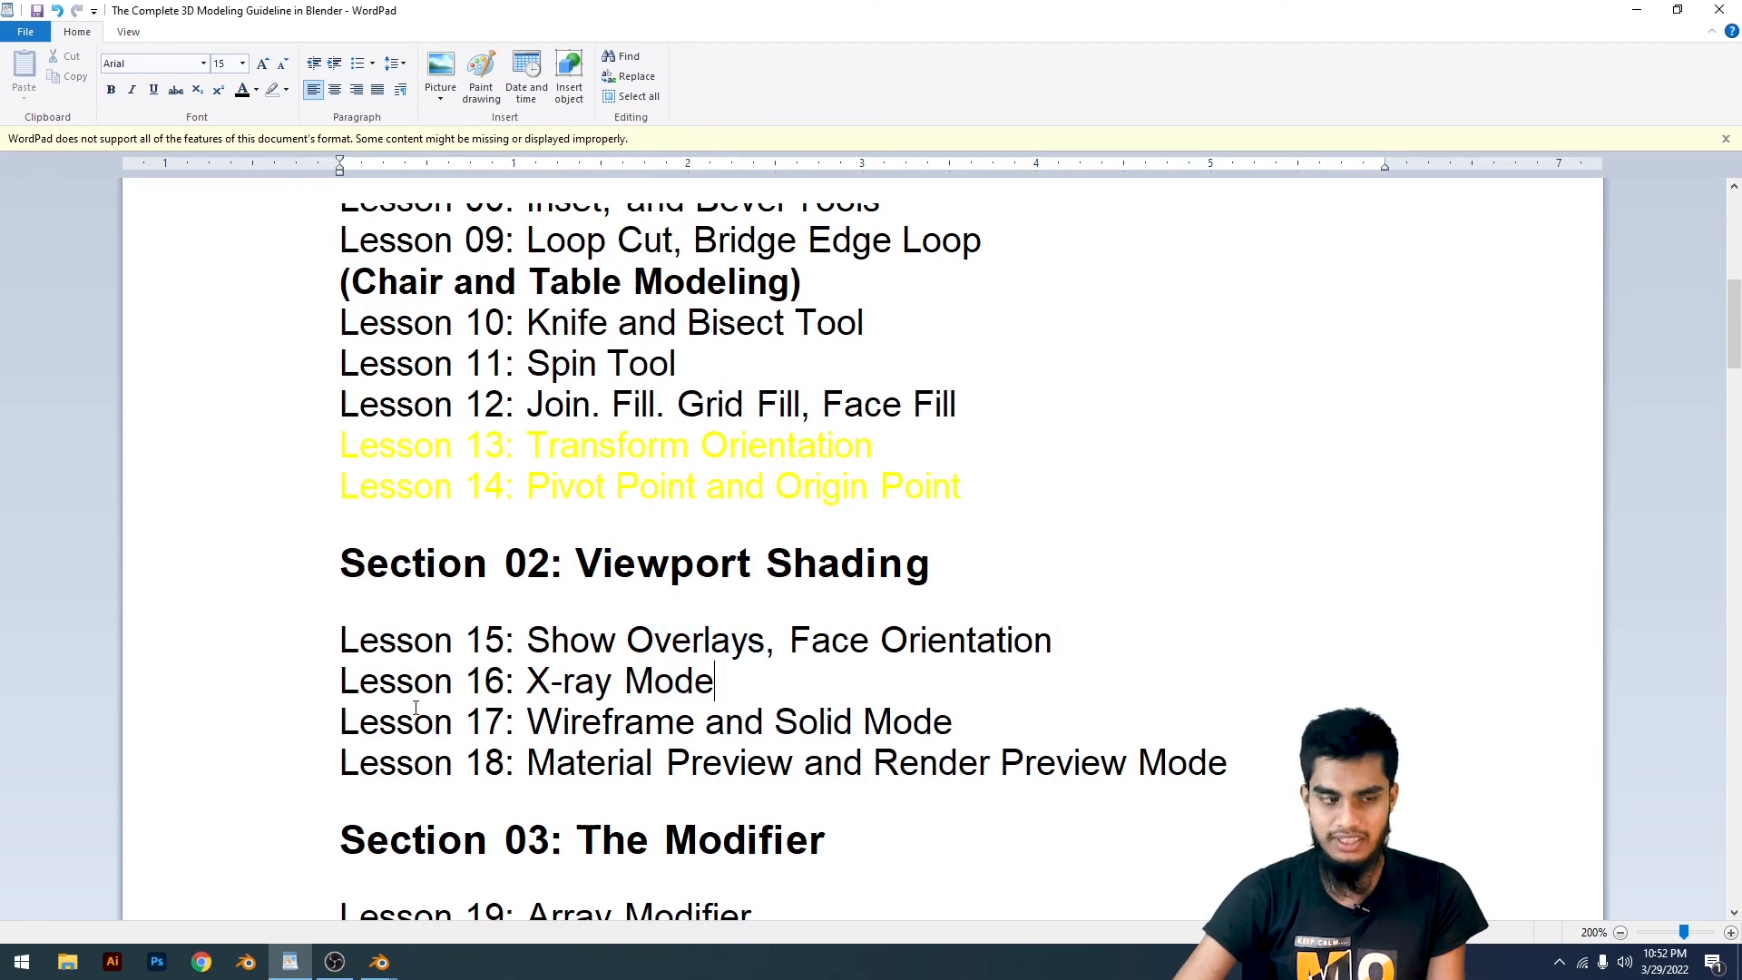